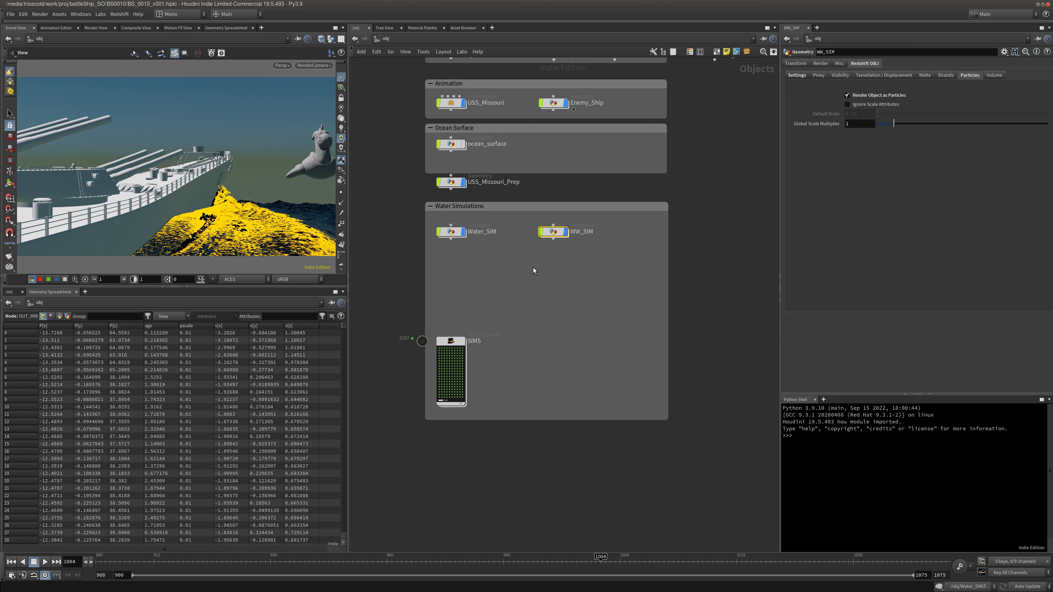
Move the SIMS node up beneath Water_SIM and shrink the Water Simulations network box to fit.
middle_drag(551, 287, 557, 269)
click(557, 270)
drag(458, 322, 484, 218)
drag(463, 403, 472, 338)
middle_drag(427, 378, 401, 381)
scroll(400, 381, up, 1)
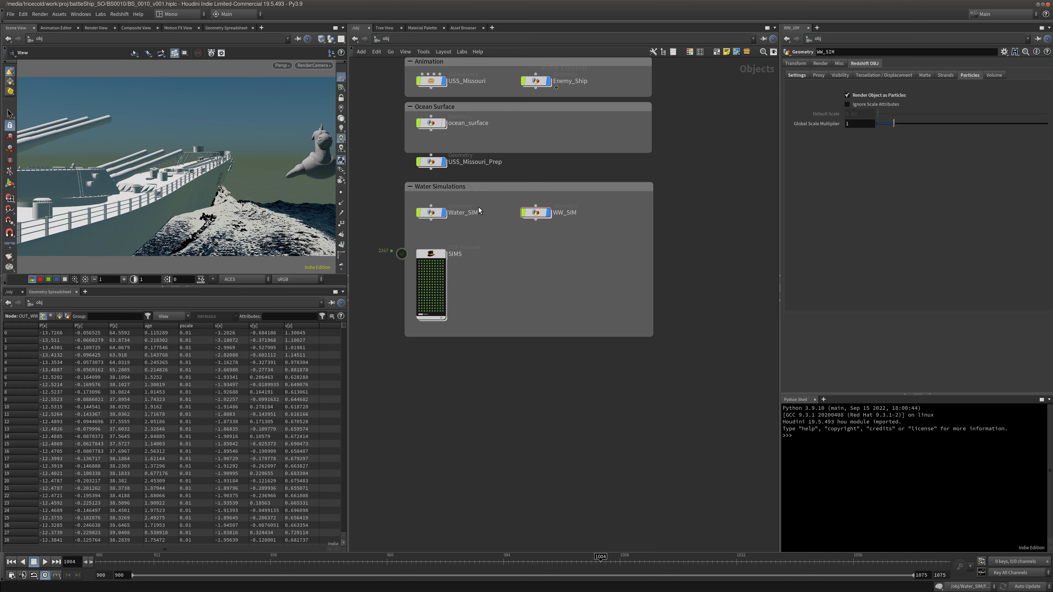
Turn off viewport display for the Water_SIM and WW_SIM objects.
click(444, 213)
click(549, 213)
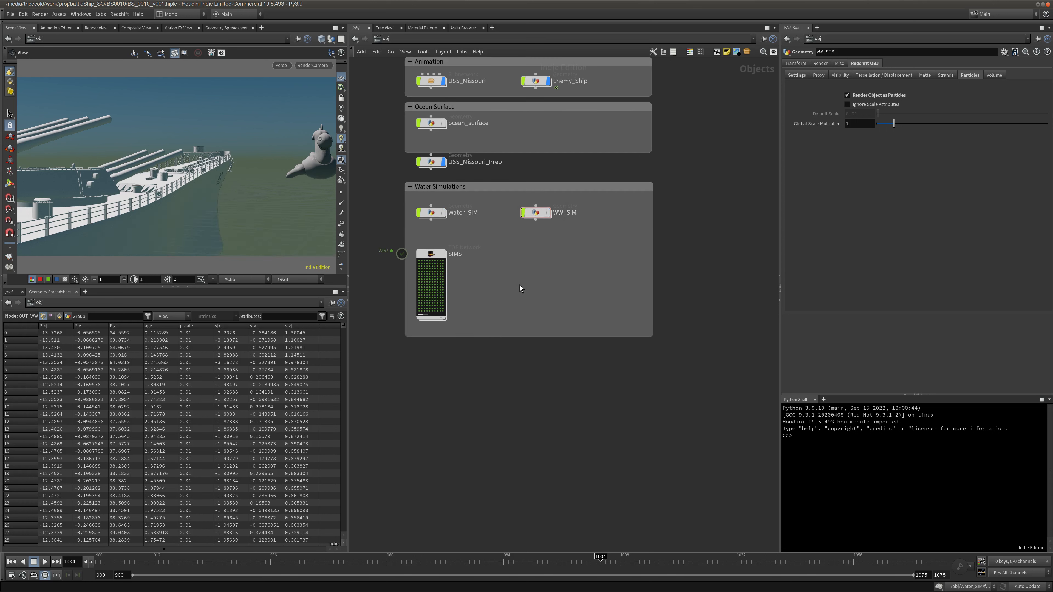
Examine the parameters of the rslight1 and rslightdome1 lights.
middle_drag(531, 271, 469, 389)
drag(759, 114, 581, 182)
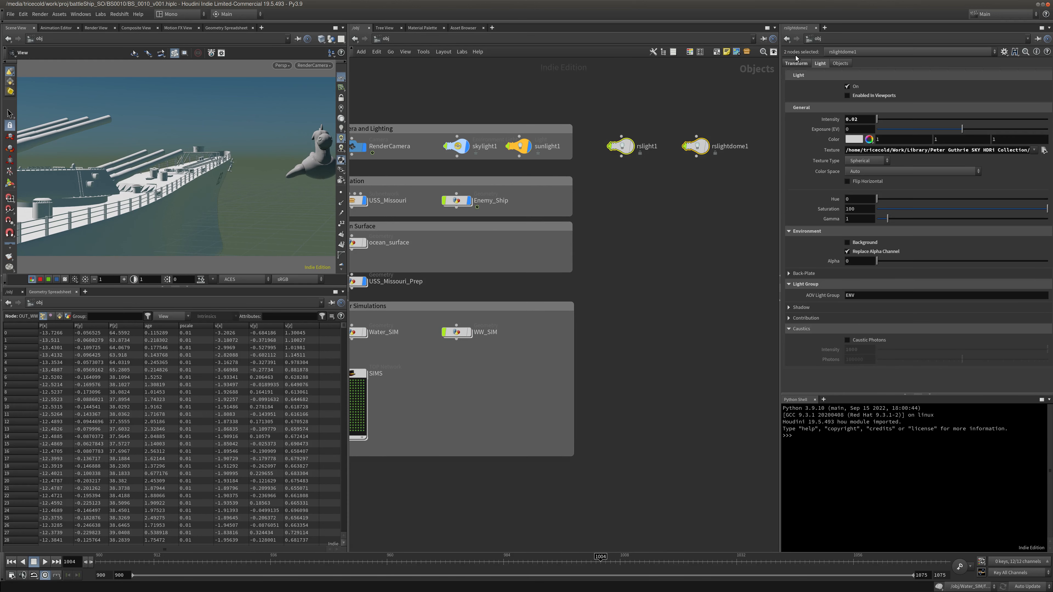
click(661, 168)
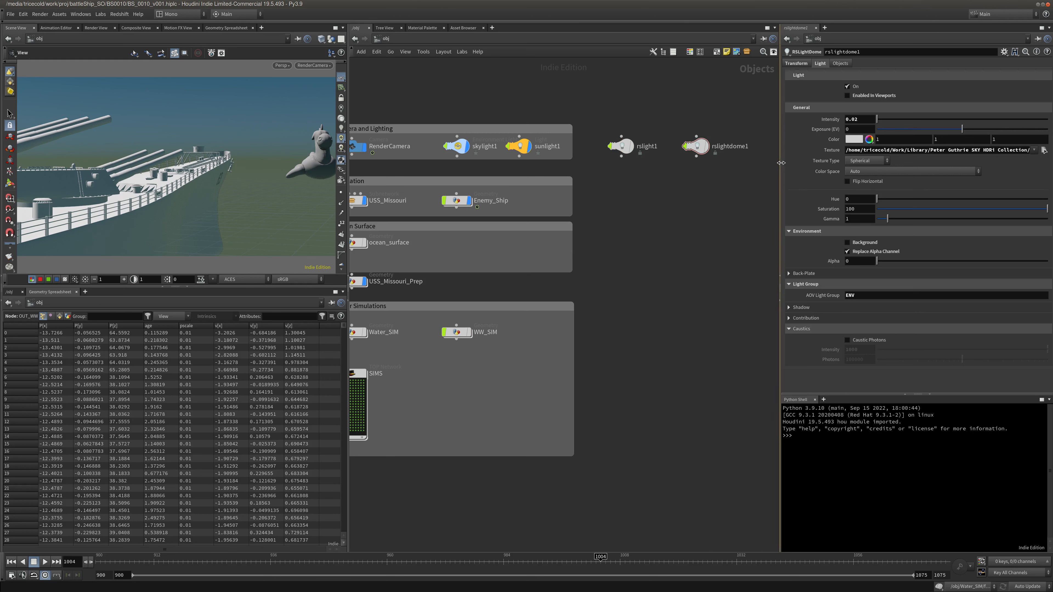
click(638, 147)
key(h)
middle_drag(655, 219, 620, 201)
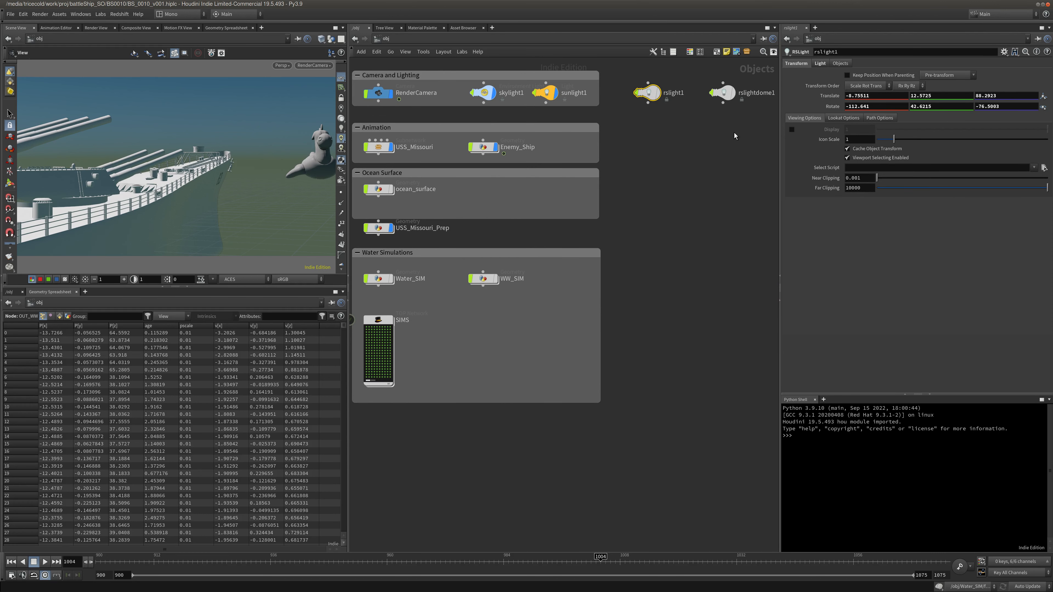
Add a Geometry object below the Water Simulations box and name it WATER_PROXY.
scroll(464, 305, up, 1)
middle_drag(463, 305, 503, 266)
click(526, 289)
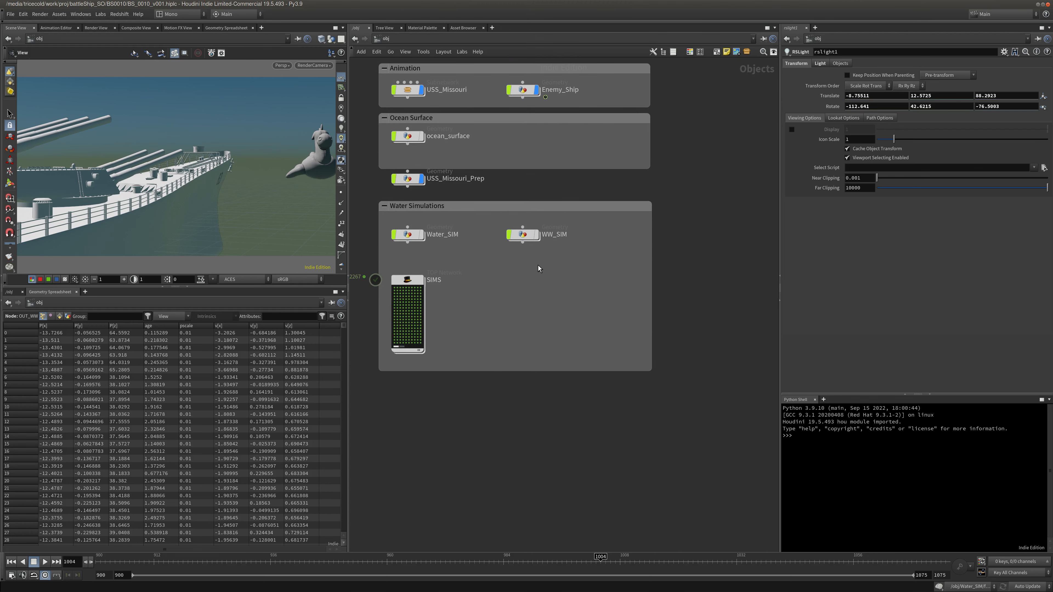
middle_drag(501, 279, 554, 228)
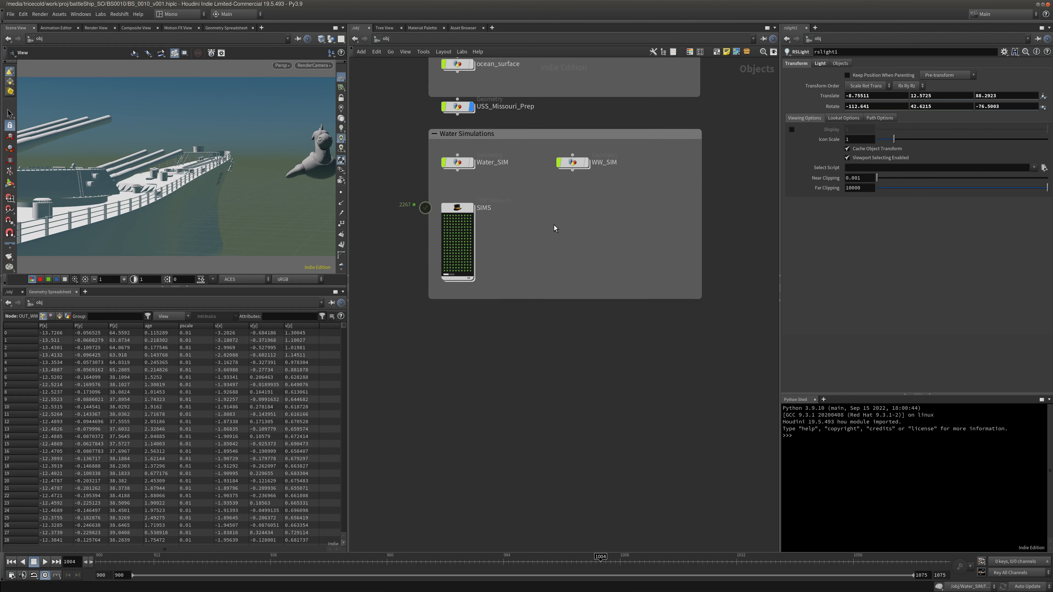
key(Tab)
text(geo)
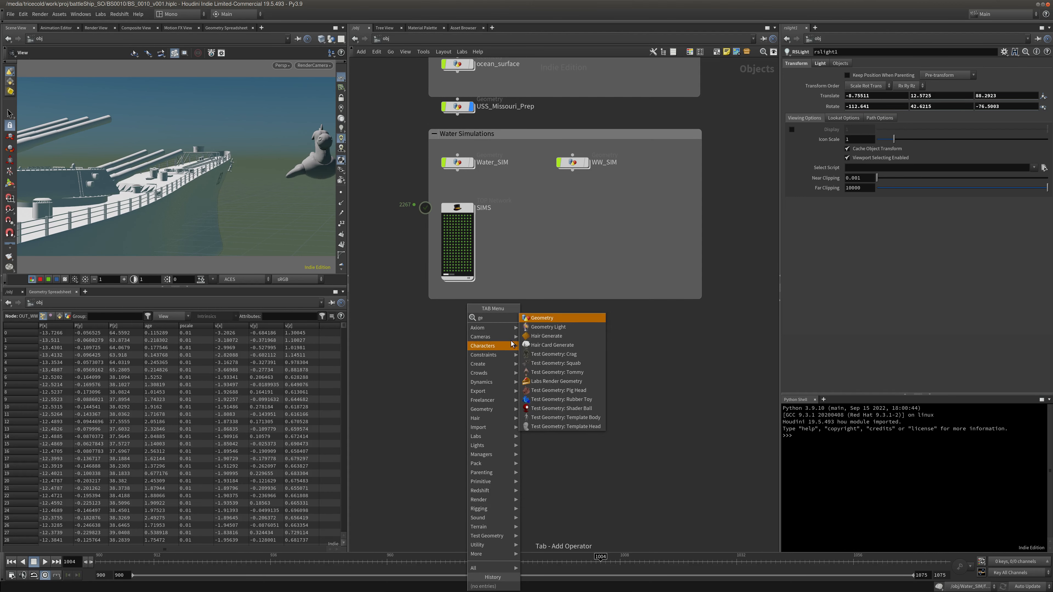
click(547, 320)
click(456, 348)
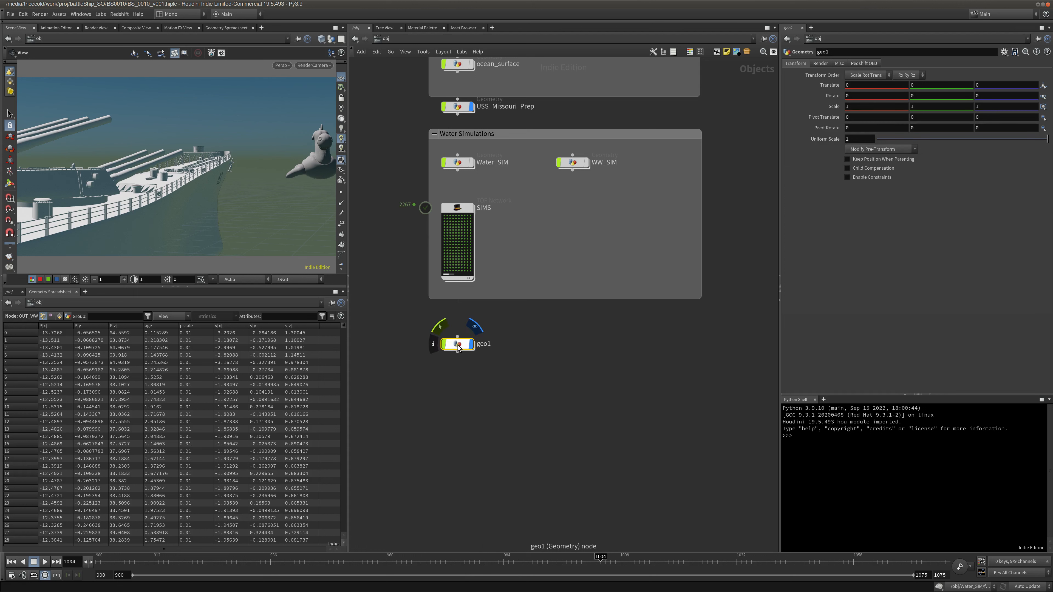
key(F2)
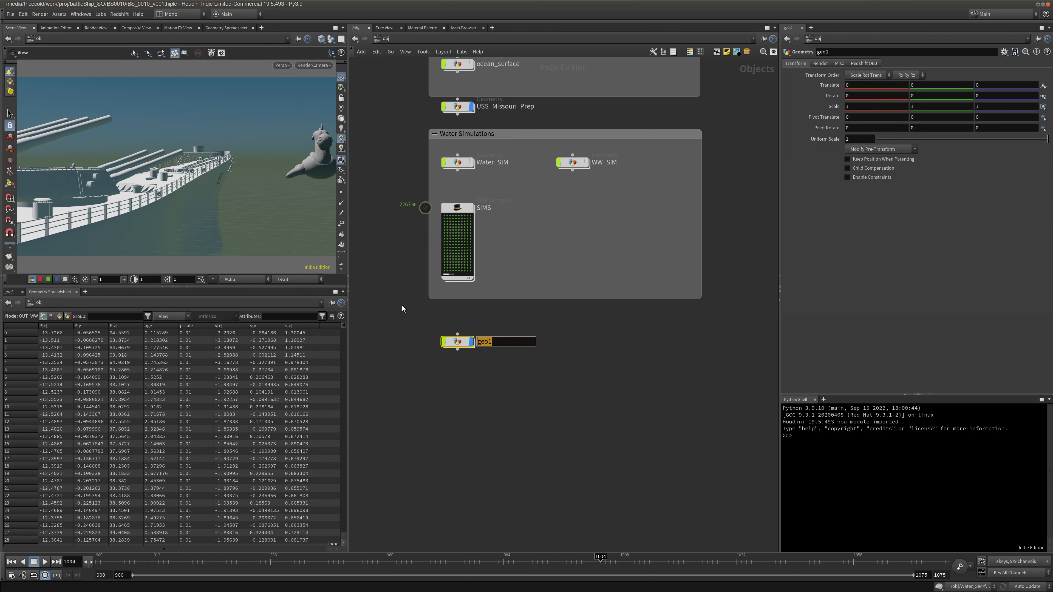
text(WATER_PROXY)
key(Return)
Duplicate WATER_PROXY, place the copy directly beneath it and rename it WW_PROXY.
drag(409, 369, 539, 320)
key(ctrl+c)
key(ctrl+v)
mouse_move(460, 380)
mouse_down()
mouse_move(569, 346)
mouse_move(459, 379)
mouse_up()
double_click(500, 375)
key(BackSpace)
key(BackSpace)
key(BackSpace)
key(BackSpace)
text(W)
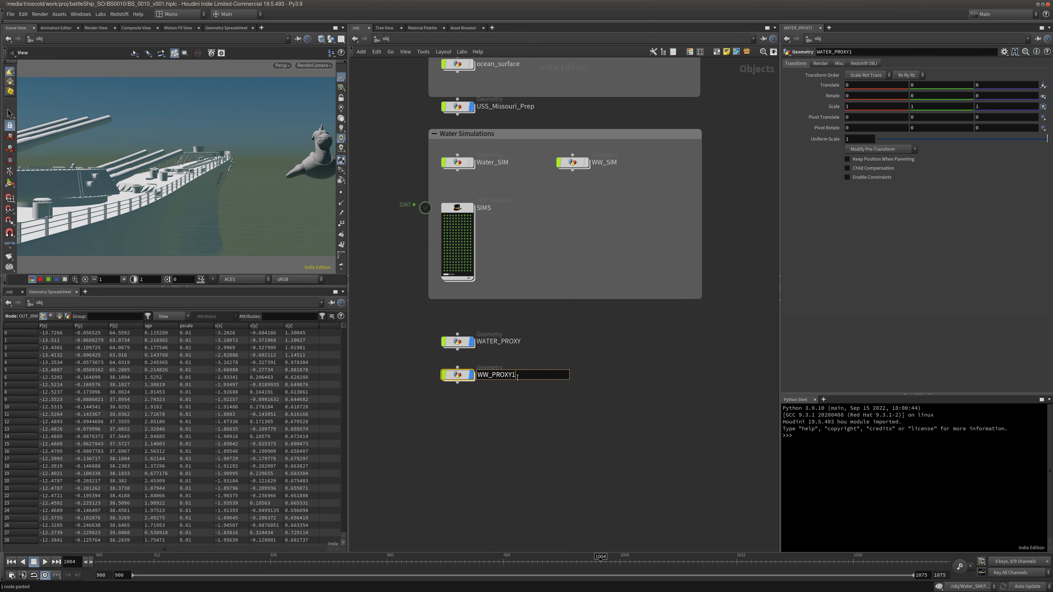
key(Return)
Duplicate WW_PROXY, place the copy directly beneath it and rename it MIST_PROXY.
key(ctrl+c)
key(ctrl+v)
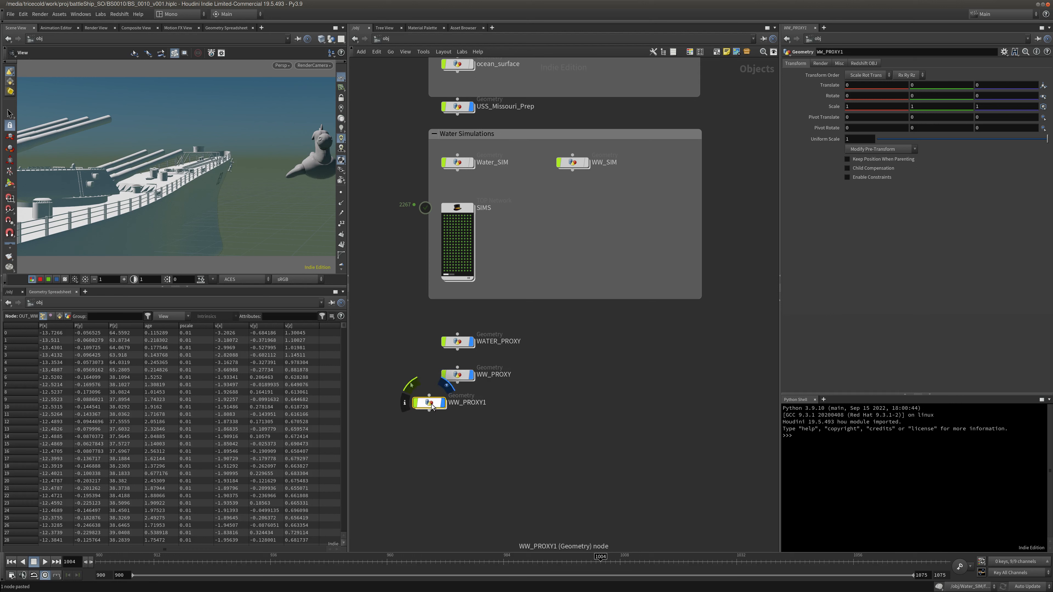
drag(446, 409, 469, 413)
double_click(486, 410)
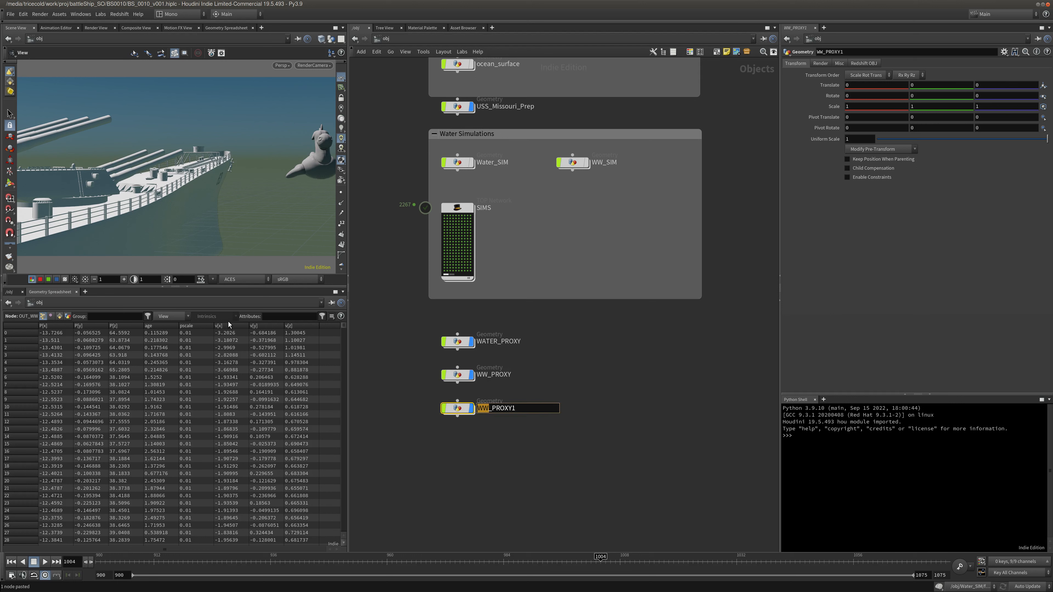
text(MIST)
key(Return)
drag(583, 333, 440, 413)
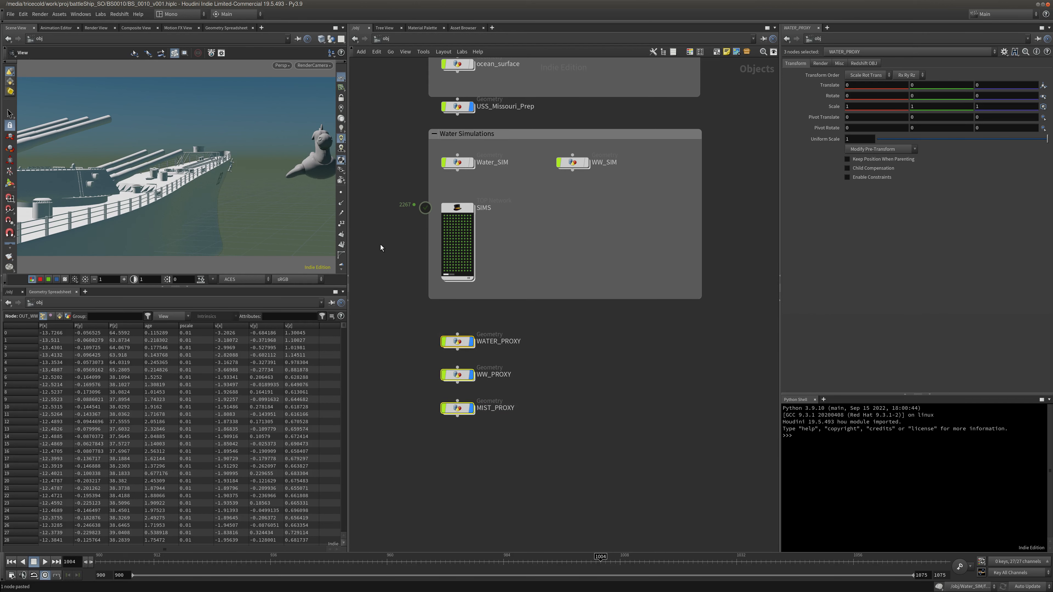
Move the USS_Missouri_Prep node into the Ocean Surface network box, beside ocean_surface.
middle_drag(397, 234, 360, 397)
click(421, 181)
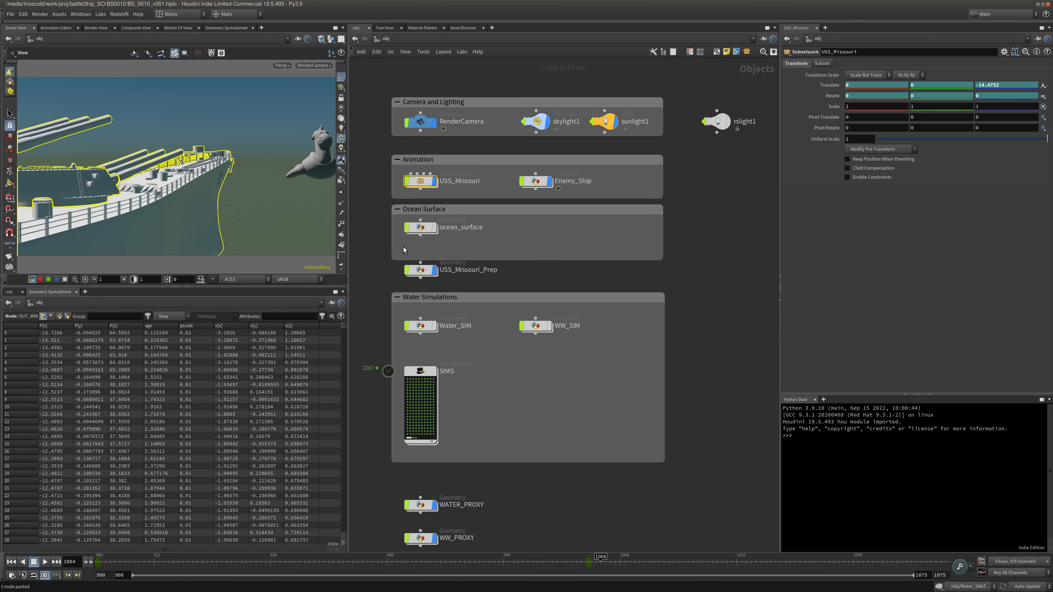
drag(420, 271, 531, 237)
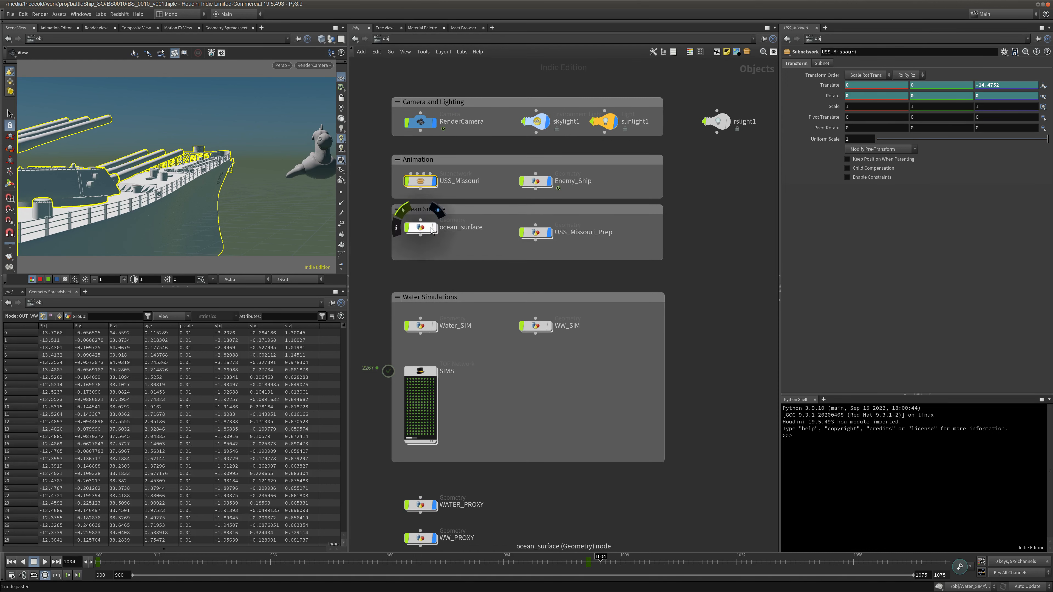
click(500, 248)
middle_drag(499, 248, 534, 124)
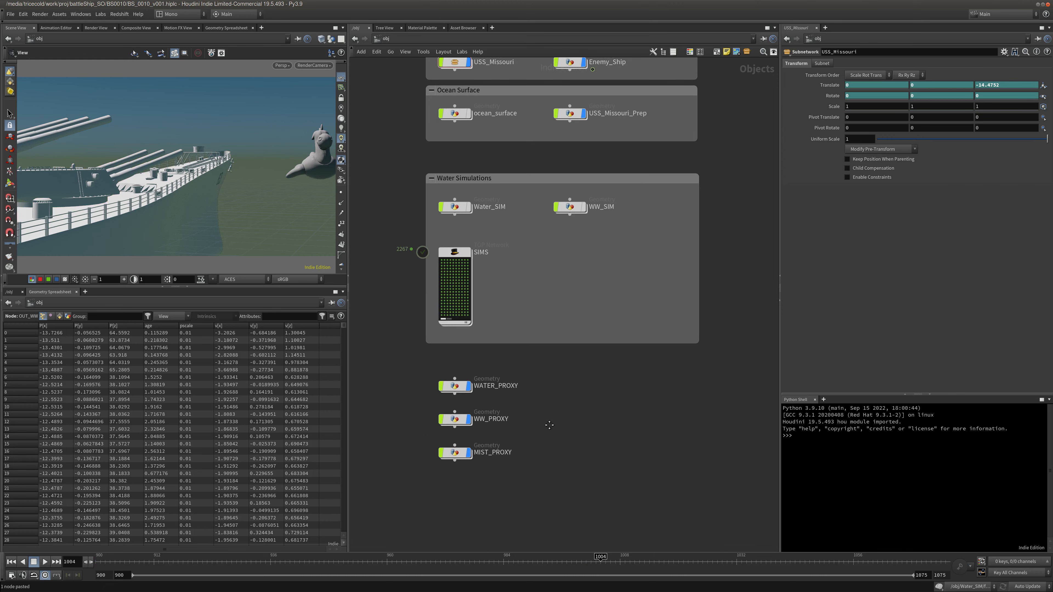
Duplicate MIST_PROXY, place the copy beside WATER_PROXY and rename it OCEAN_PROXY.
middle_drag(549, 425, 558, 369)
click(477, 372)
key(ctrl+c)
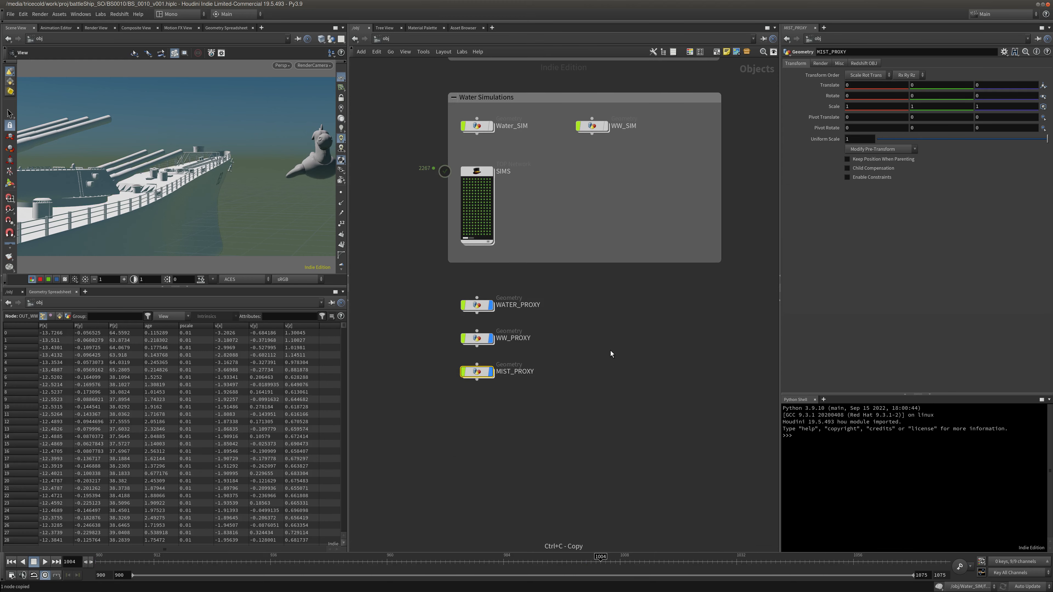
key(ctrl+v)
click(594, 305)
double_click(626, 305)
text(OCEAN)
key(Return)
Add a Redshift Proxy SOP inside the WATER_PROXY object.
drag(562, 346, 639, 289)
shift+drag(525, 285, 434, 403)
click(434, 312)
double_click(479, 307)
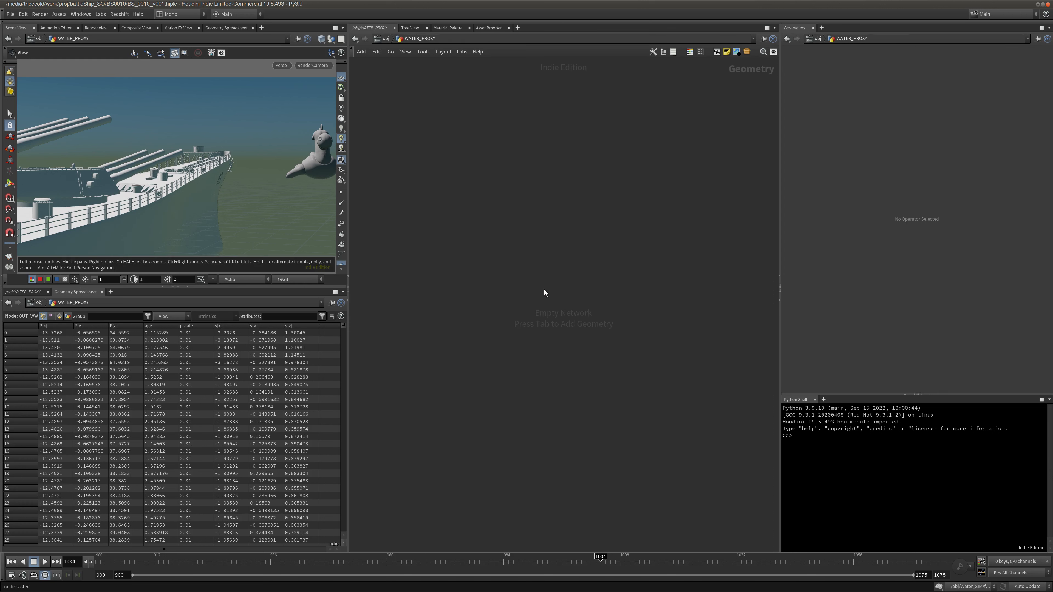
key(Tab)
text(rsp)
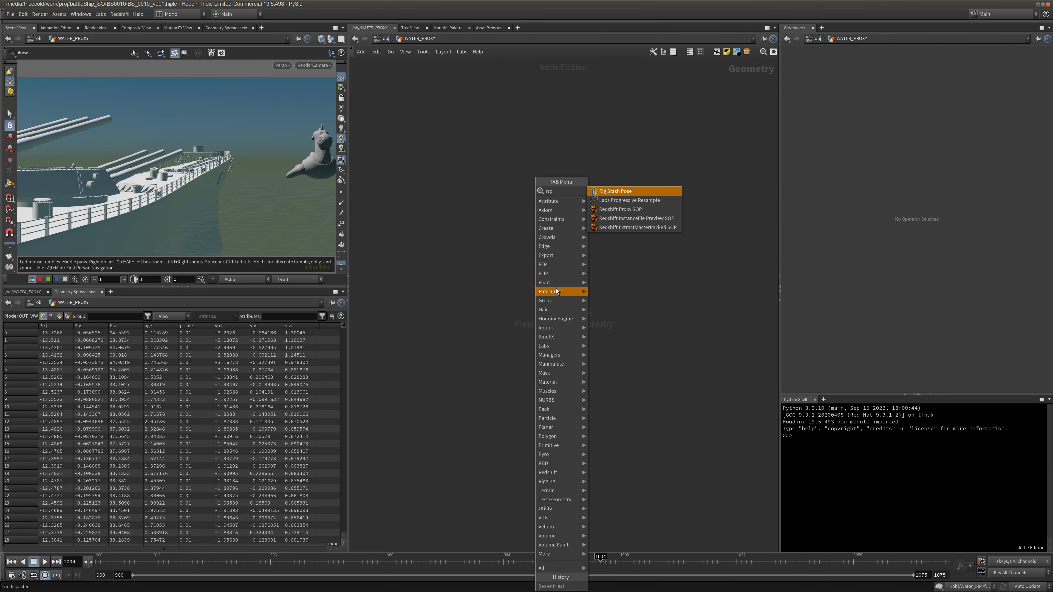
click(646, 209)
click(533, 265)
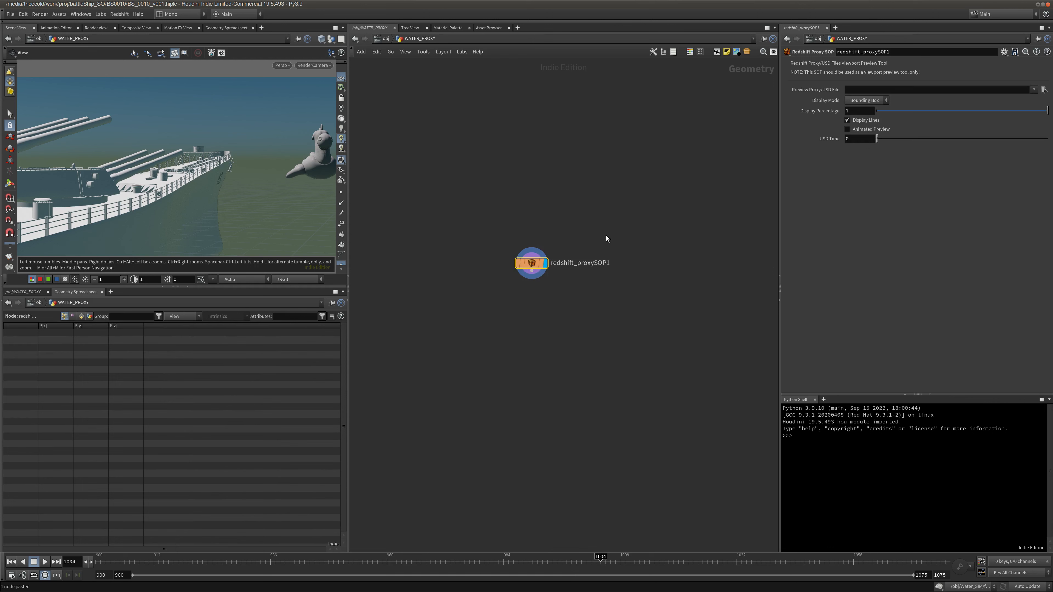
Copy the Redshift Proxy SOP into the WW_PROXY and MIST_PROXY objects and return to the object level.
key(ctrl+c)
click(383, 39)
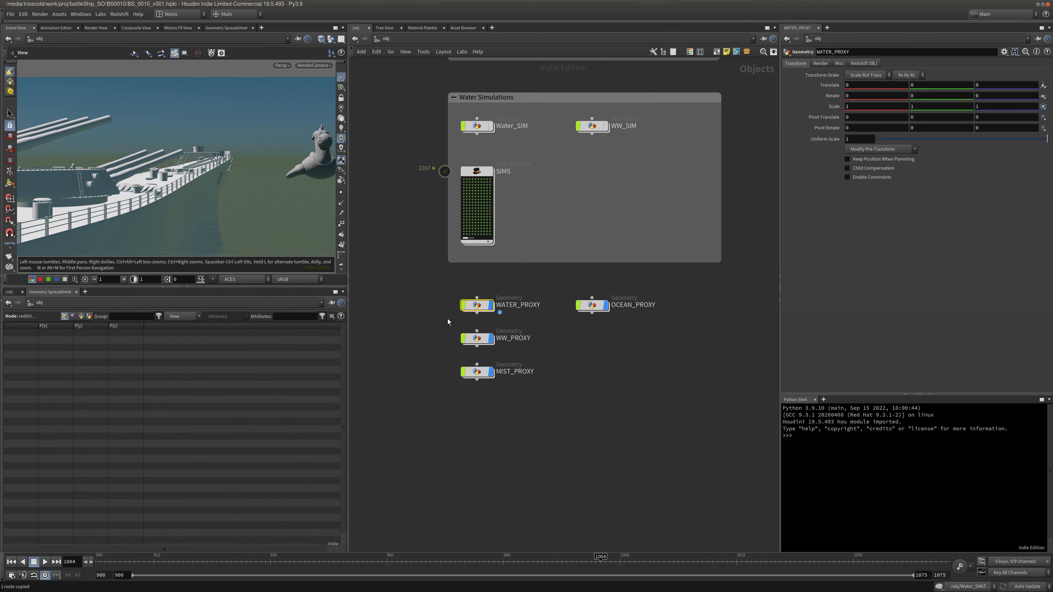
double_click(477, 337)
key(ctrl+v)
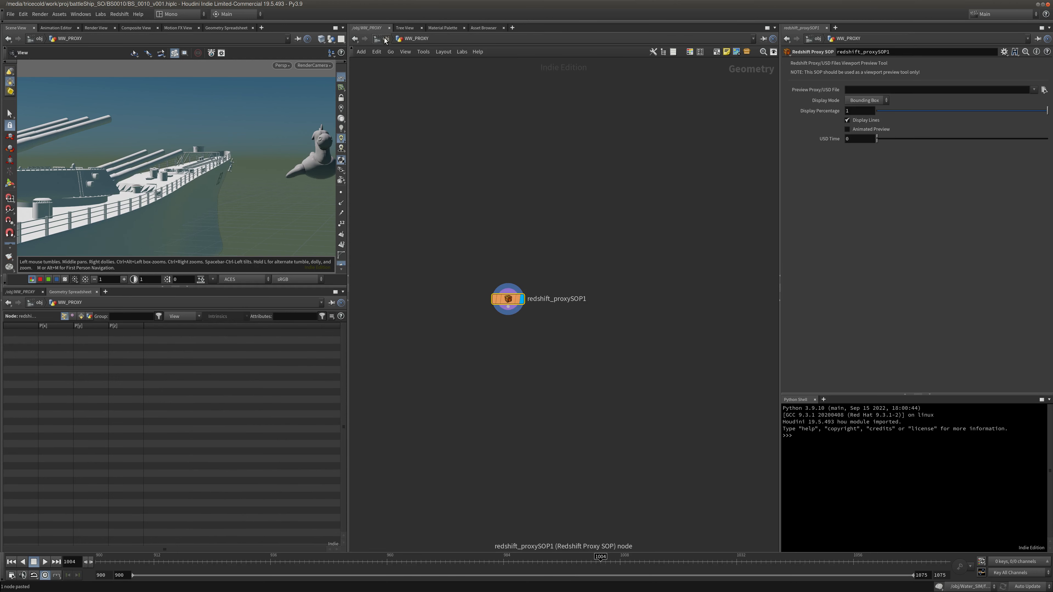
click(384, 38)
double_click(477, 371)
key(ctrl+v)
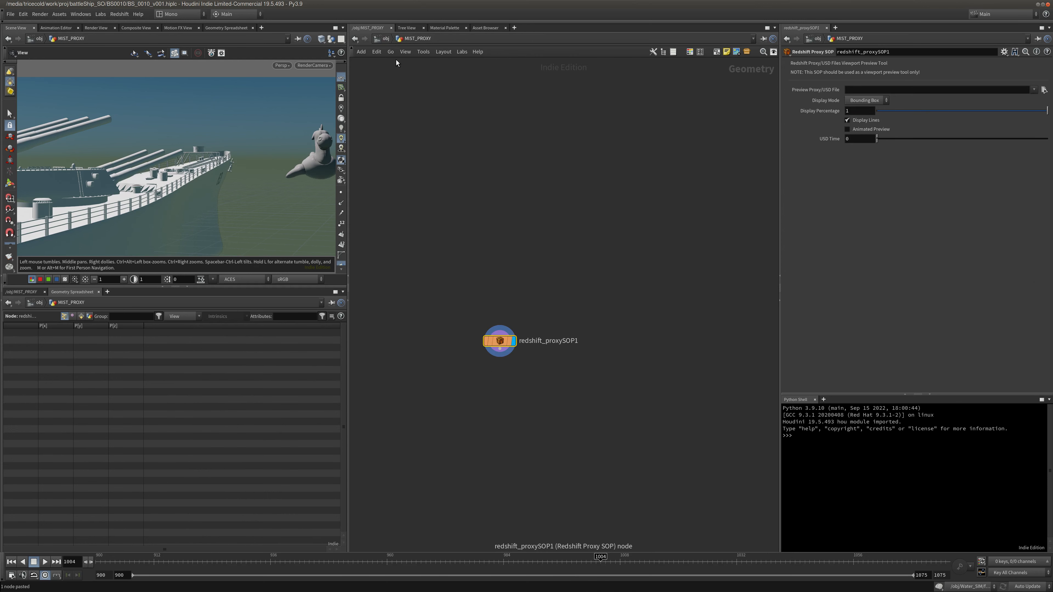
click(384, 38)
Enable the Redshift proxy file on WATER_PROXY, WW_PROXY and MIST_PROXY together.
drag(428, 378, 480, 372)
drag(543, 282, 459, 380)
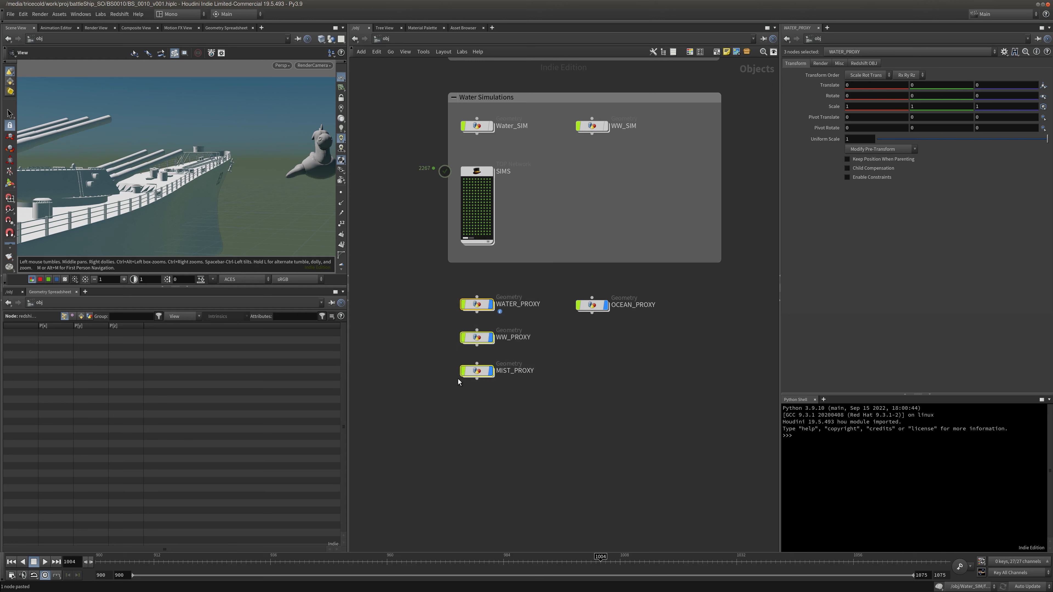
click(866, 64)
click(817, 76)
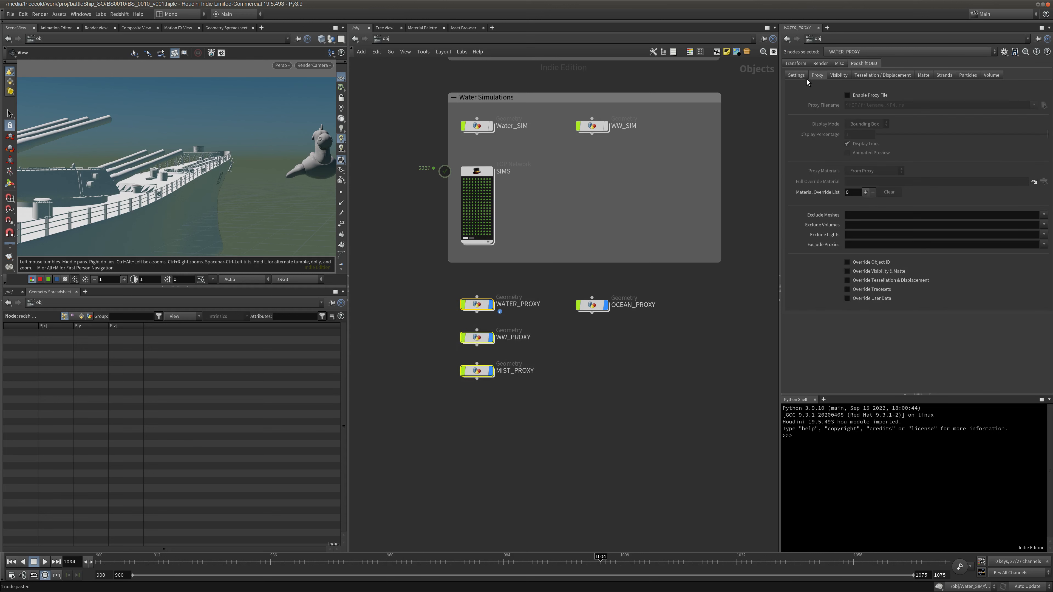
click(847, 96)
Set WATER_PROXY's proxy filename to the sequence $HIP/proxy/FLIP_PROXY/$F.rs.
click(533, 315)
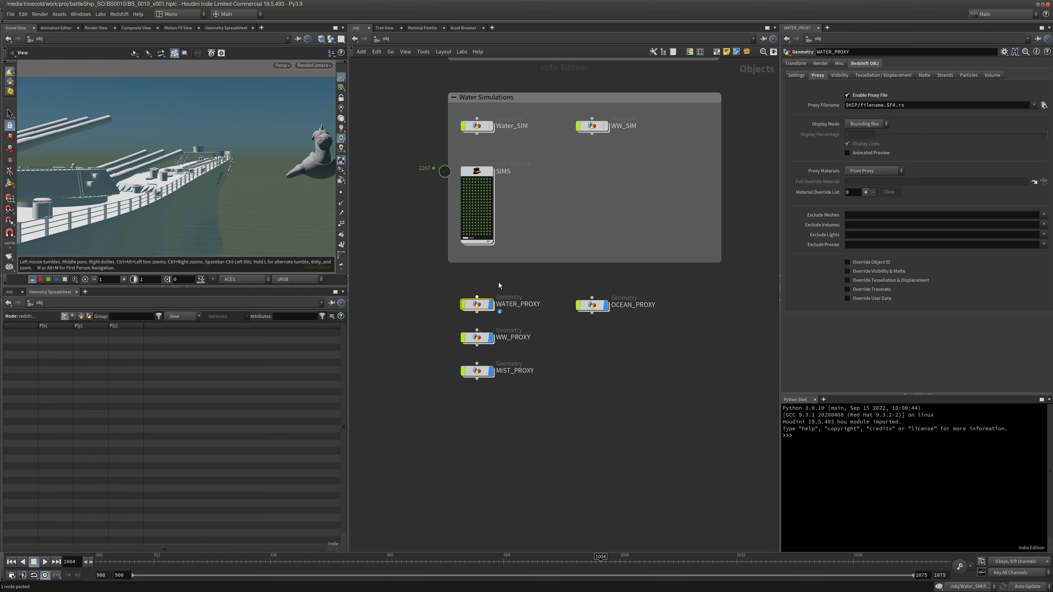
click(1044, 105)
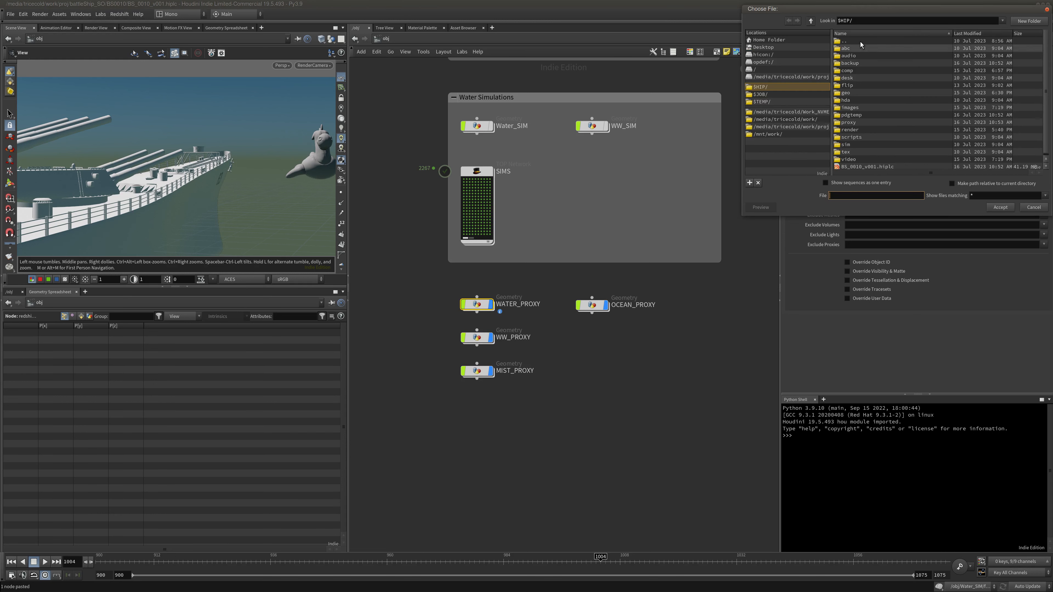
double_click(865, 122)
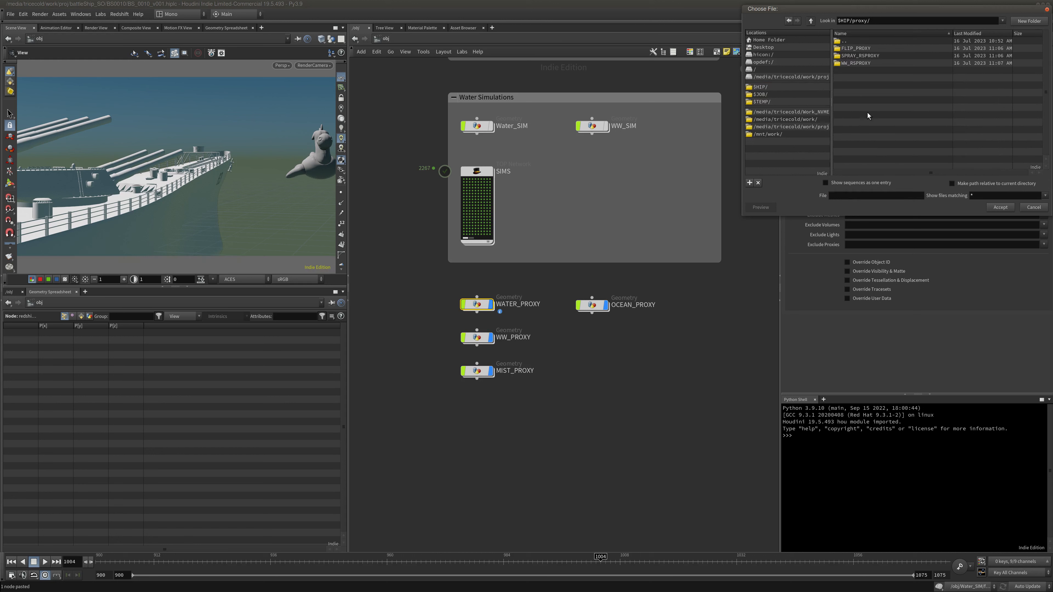
double_click(869, 48)
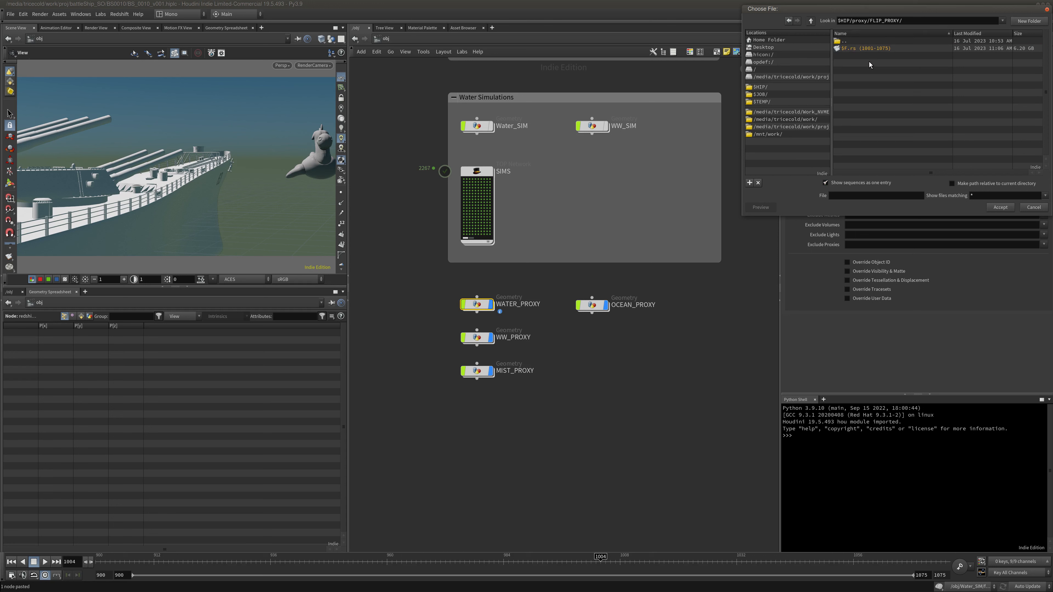
click(871, 48)
click(999, 208)
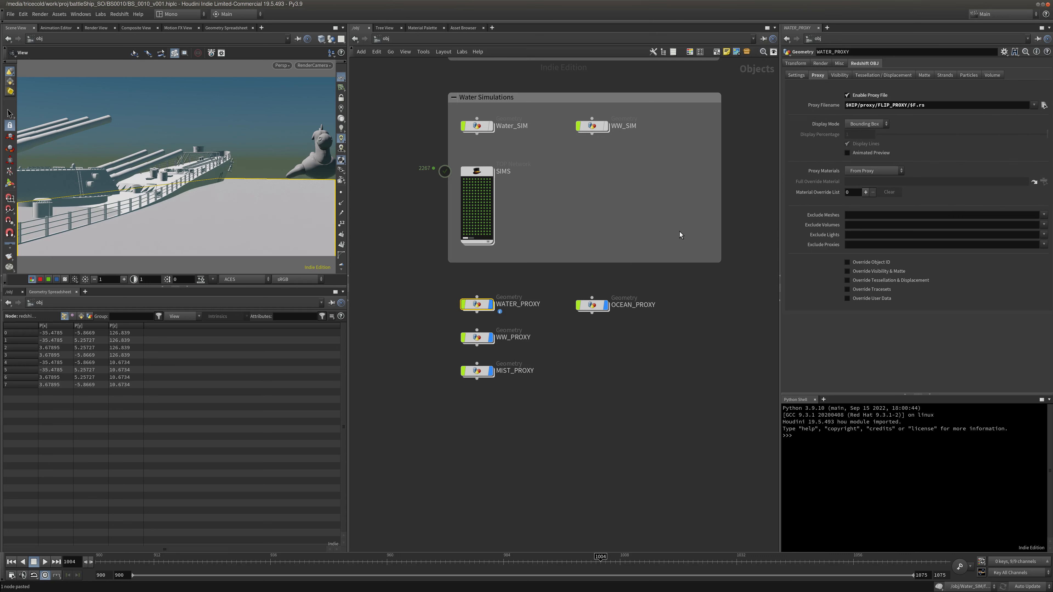
Replace the FLIP_PROXY folder in the proxy filename with the expression `$OS`.
drag(909, 107, 876, 107)
text(`$OS`)
key(Return)
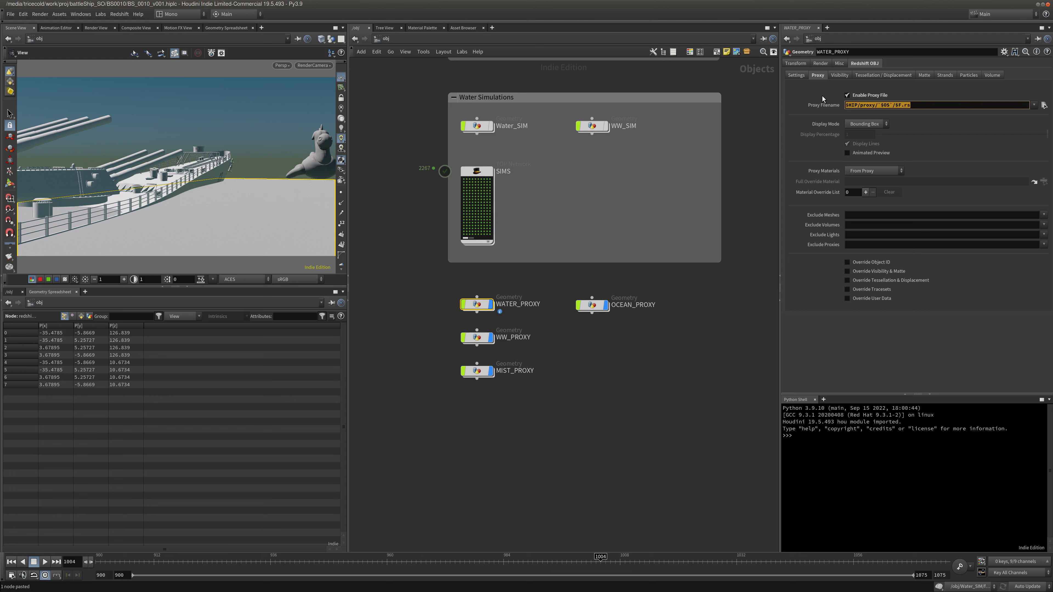
Rename the WATER_PROXY object to FLIP_PROXY and clear the selection.
double_click(887, 54)
text(FLIP)
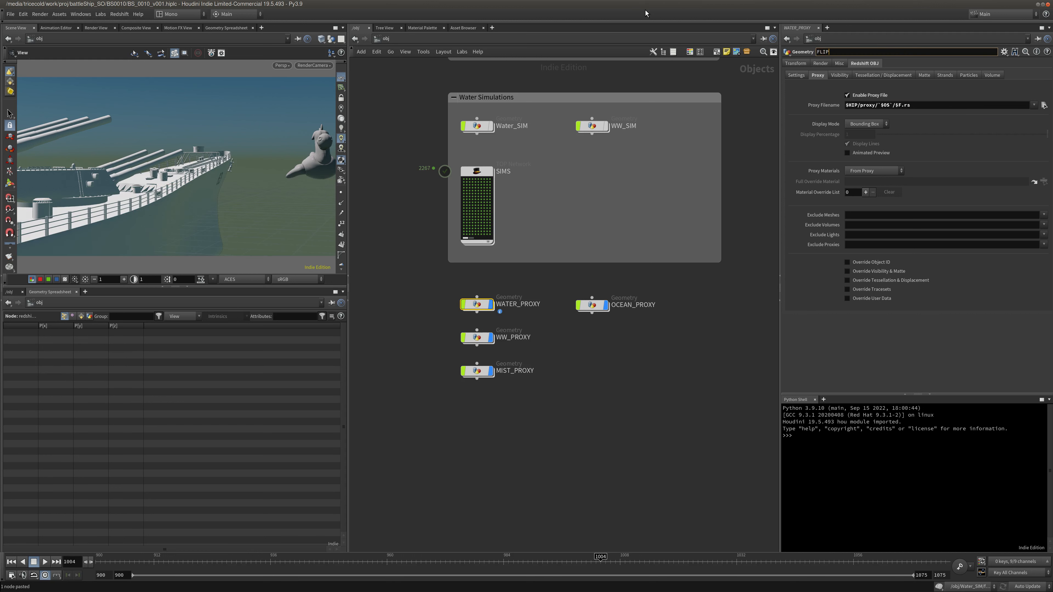
text(_PROXY)
key(Return)
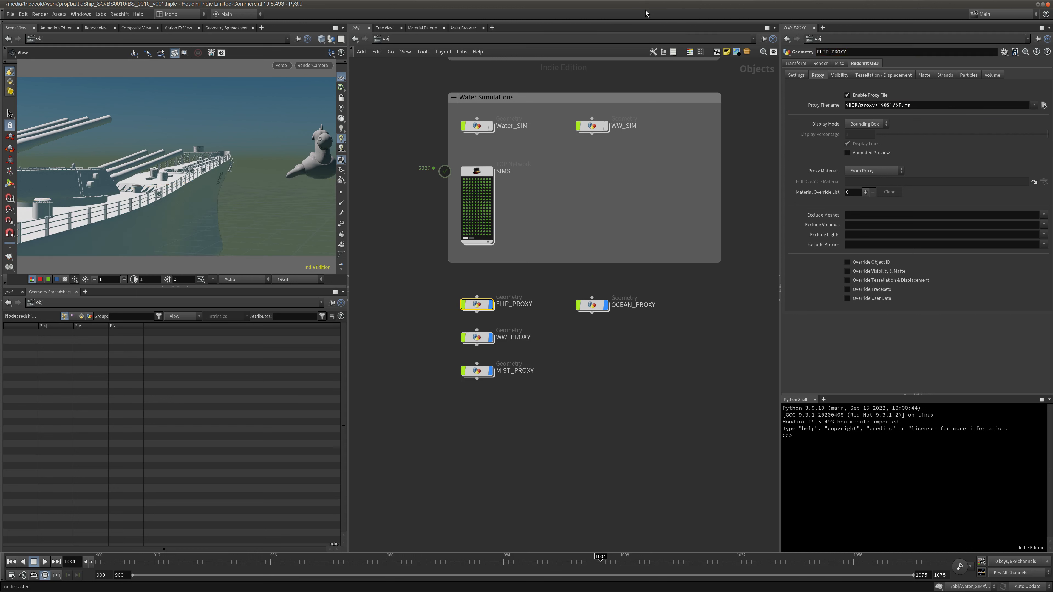
click(604, 380)
mouse_move(602, 376)
middle_down()
mouse_move(614, 377)
mouse_move(606, 371)
middle_up()
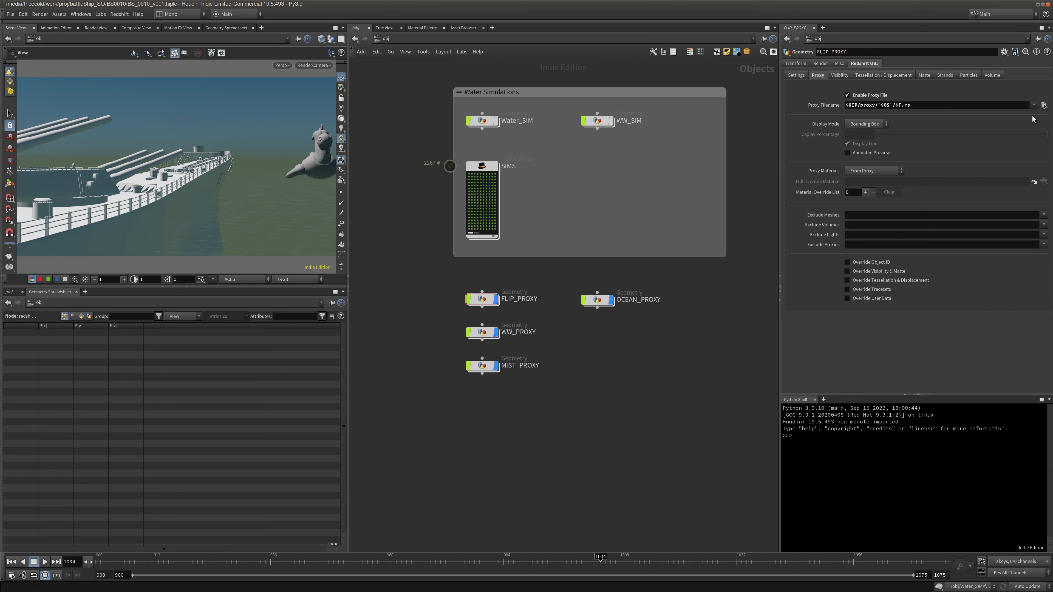
Re-pick the $F.rs sequence as FLIP_PROXY's proxy filename and replace its folder name with the expression `$OS`.
click(1044, 105)
double_click(866, 51)
double_click(871, 58)
double_click(871, 58)
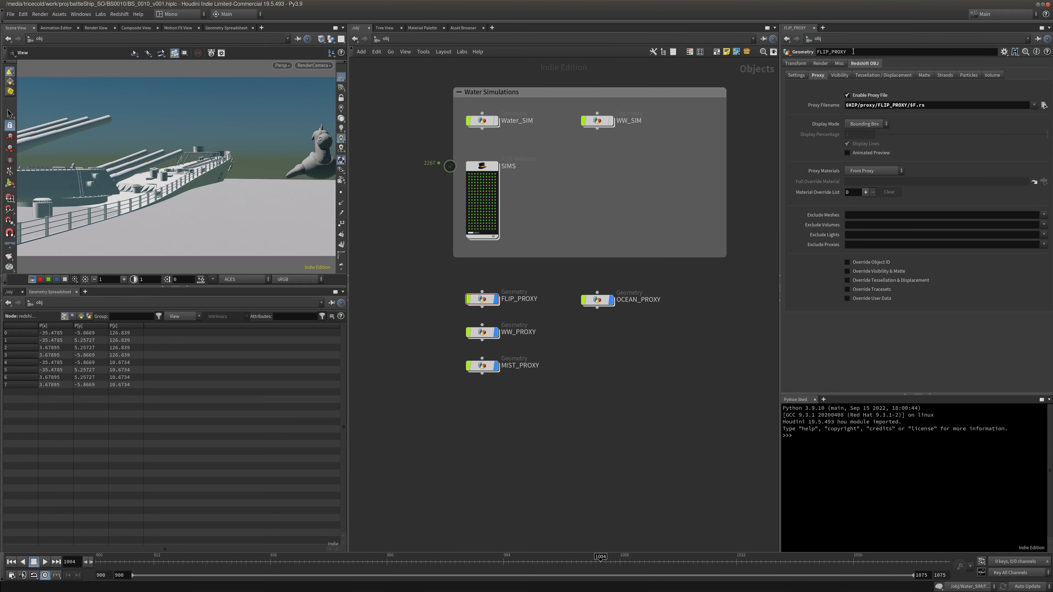
drag(907, 108, 878, 106)
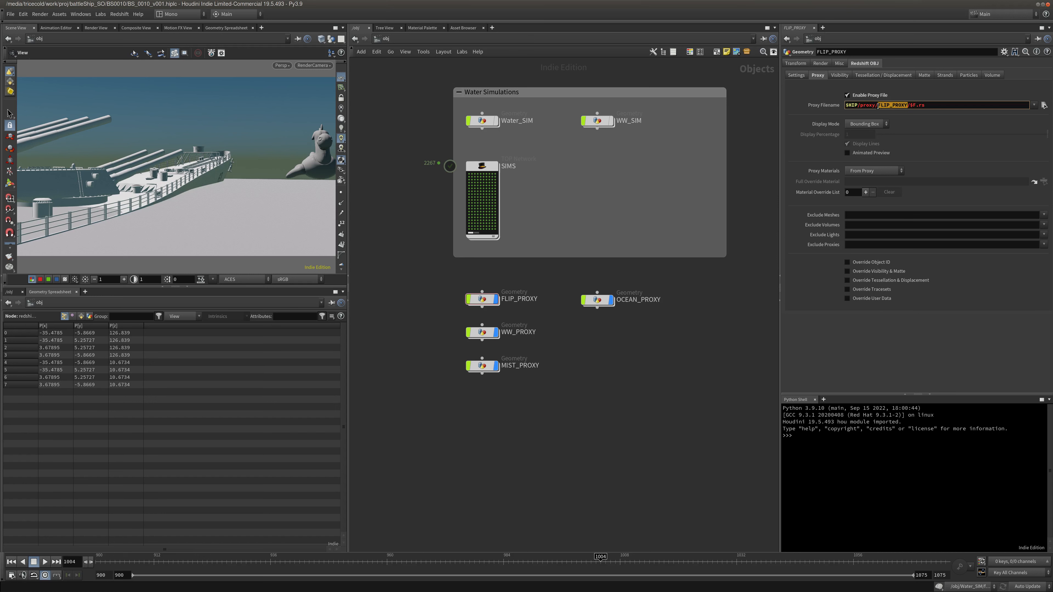
text(`$OS`)
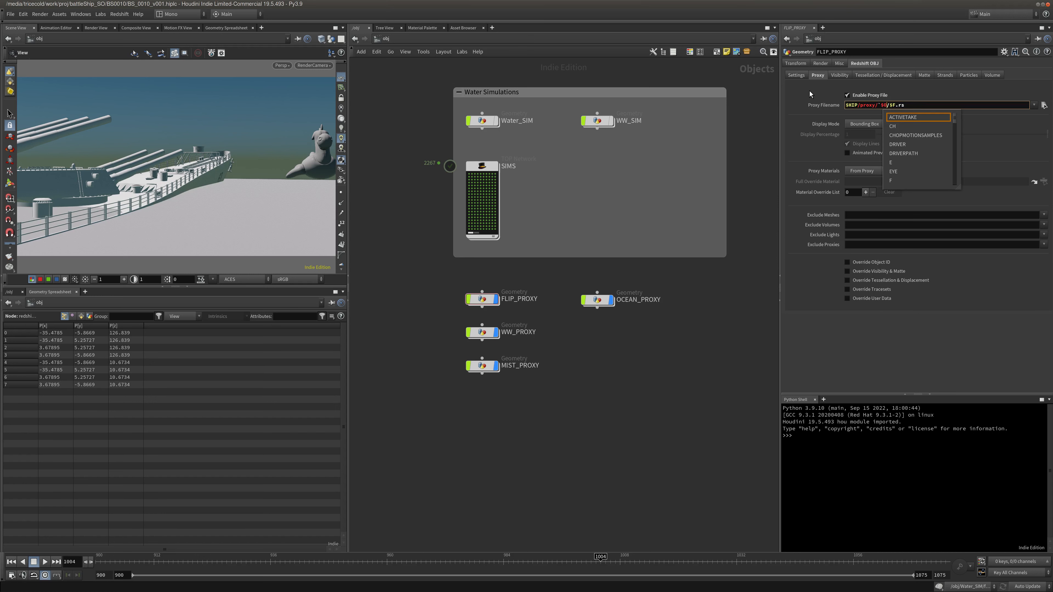
click(588, 376)
middle_drag(583, 336, 577, 320)
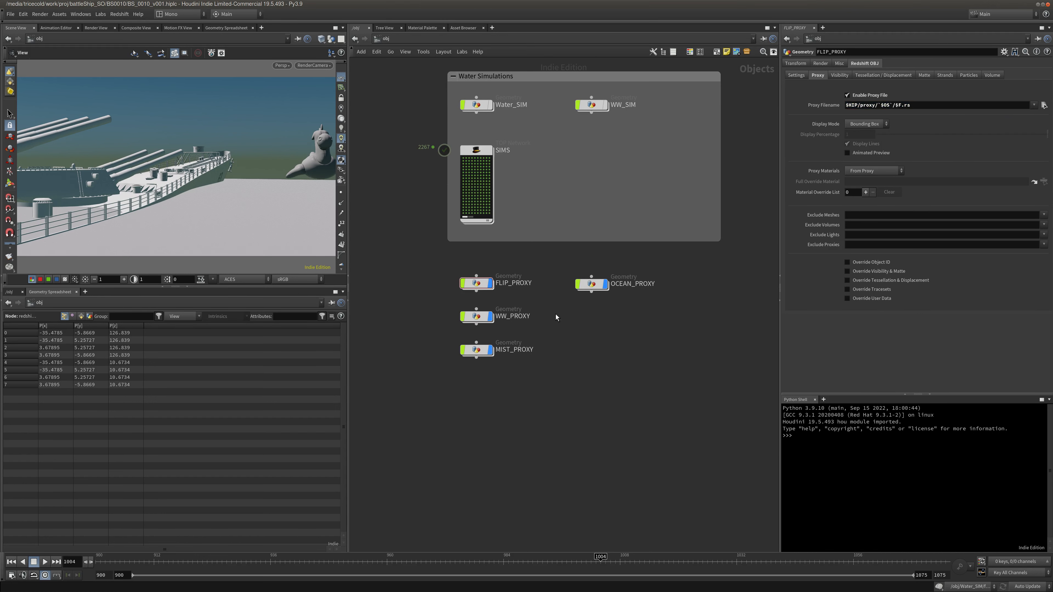
Copy FLIP_PROXY's proxy filename and look up the whitewater folder name in $HIP/proxy for WW_PROXY without changing its filename.
click(949, 105)
key(ctrl+c)
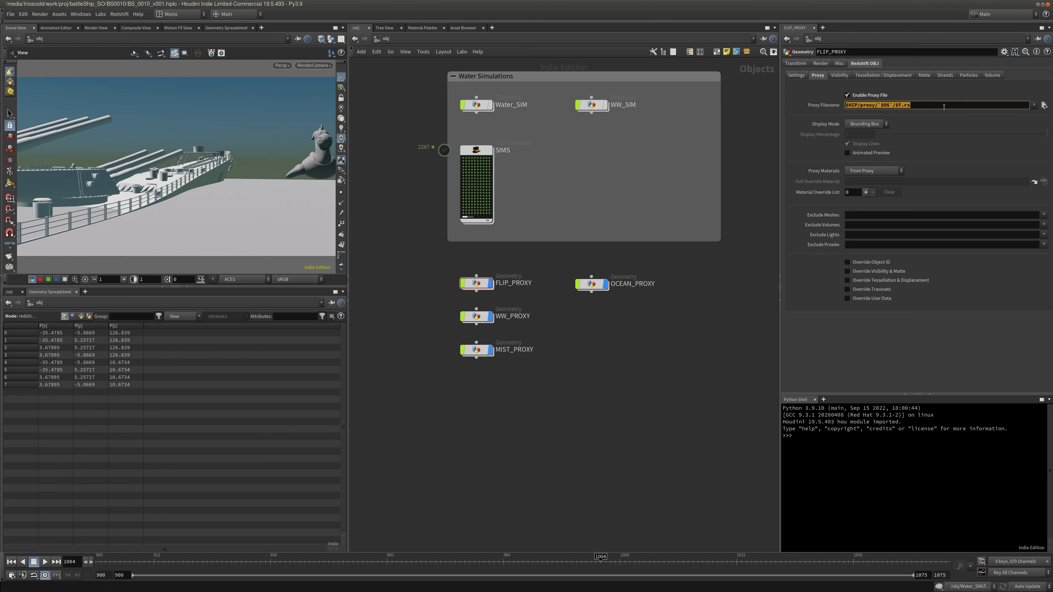
click(477, 316)
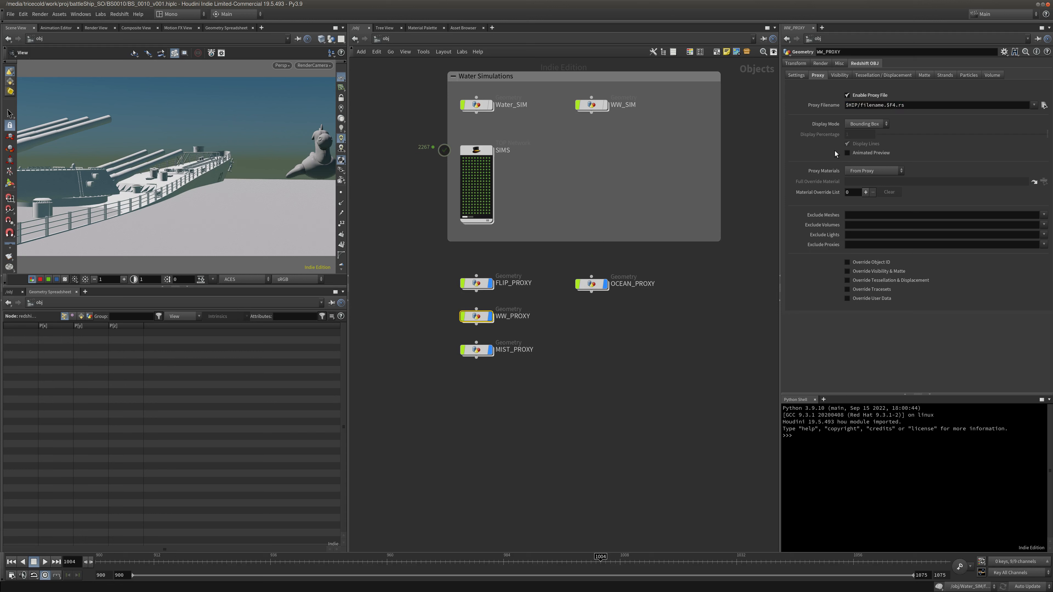
click(1045, 105)
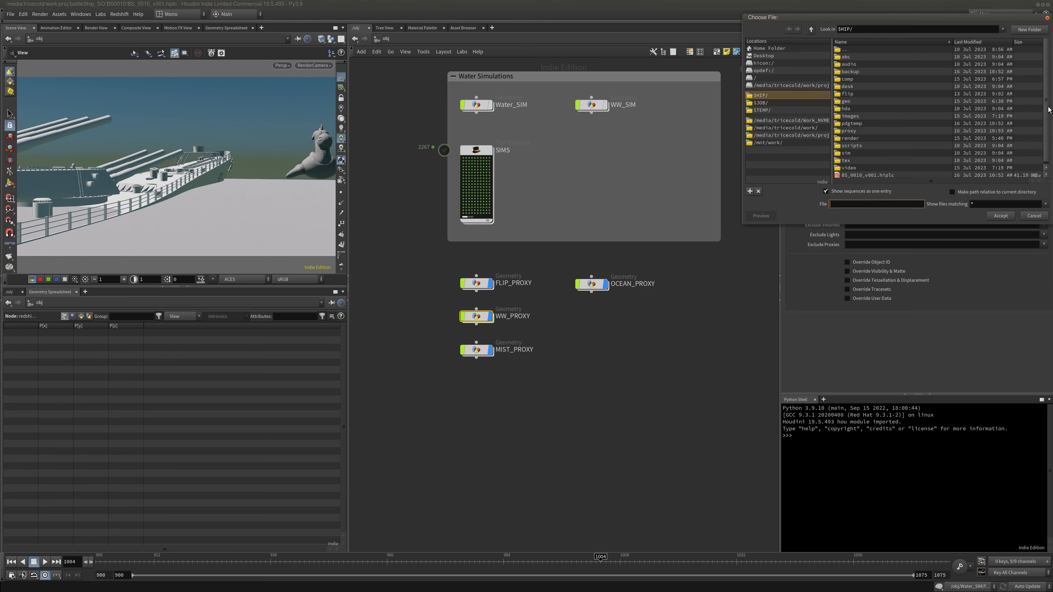
double_click(862, 132)
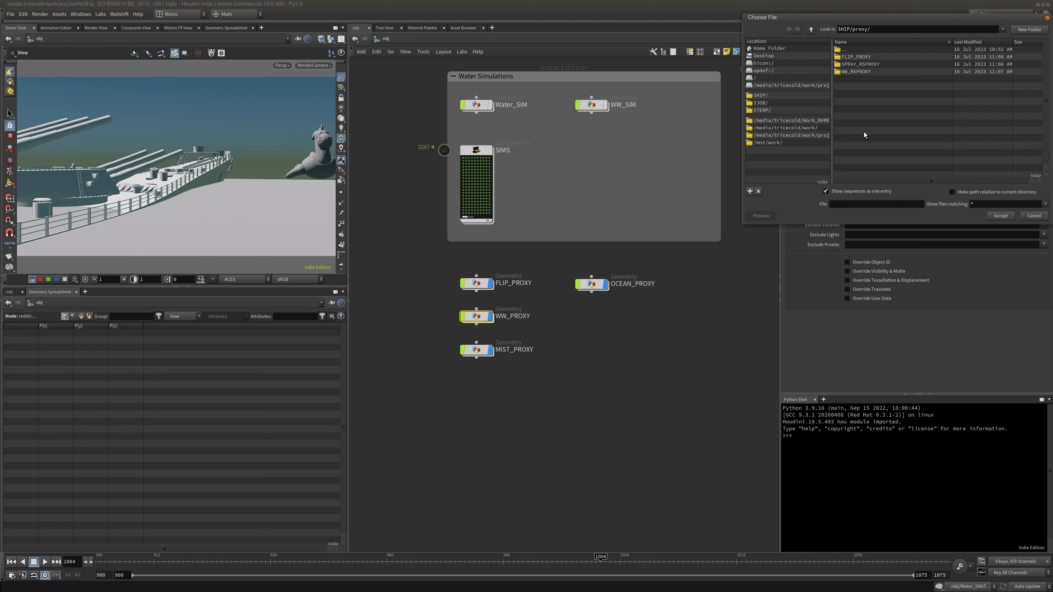
double_click(866, 72)
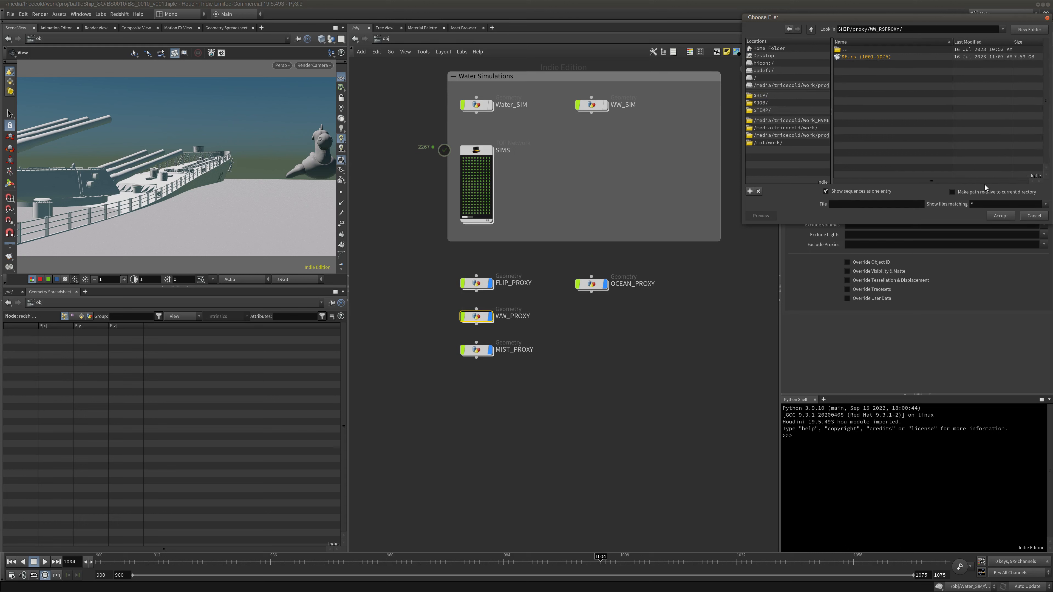
click(1034, 217)
Rename WW_PROXY to WW_RSPROXY and set its proxy filename to the copied $HIP/proxy/`$OS`/$F.rs.
double_click(516, 323)
click(511, 319)
text(RS)
click(651, 353)
drag(923, 105, 738, 114)
key(ctrl+v)
Look up the spray folder name in $HIP/proxy and rename MIST_PROXY to SPRAY_RSPROXY.
middle_drag(642, 331, 649, 320)
click(490, 338)
click(1044, 105)
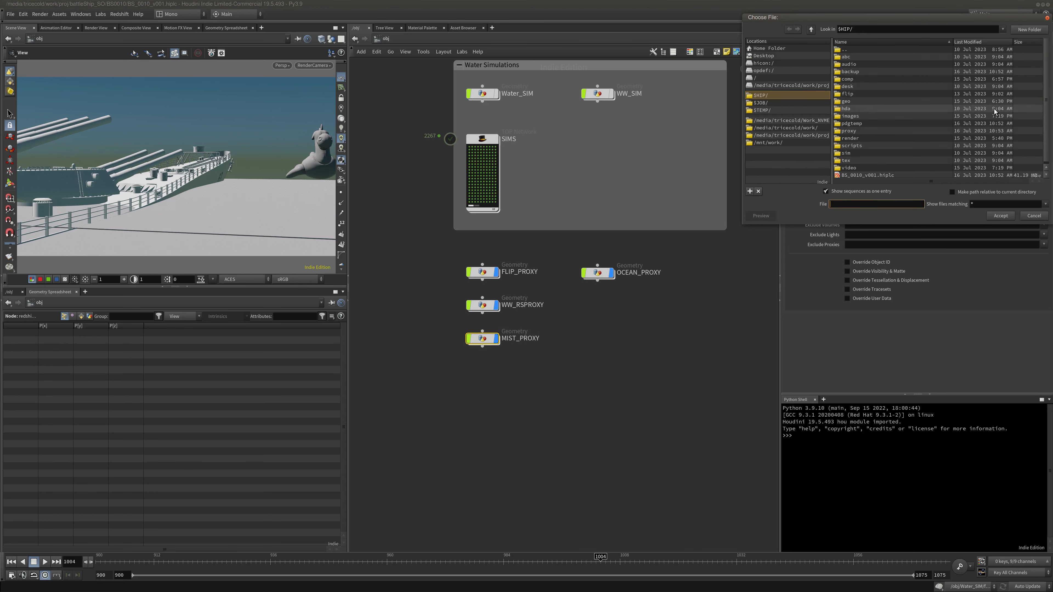
double_click(870, 132)
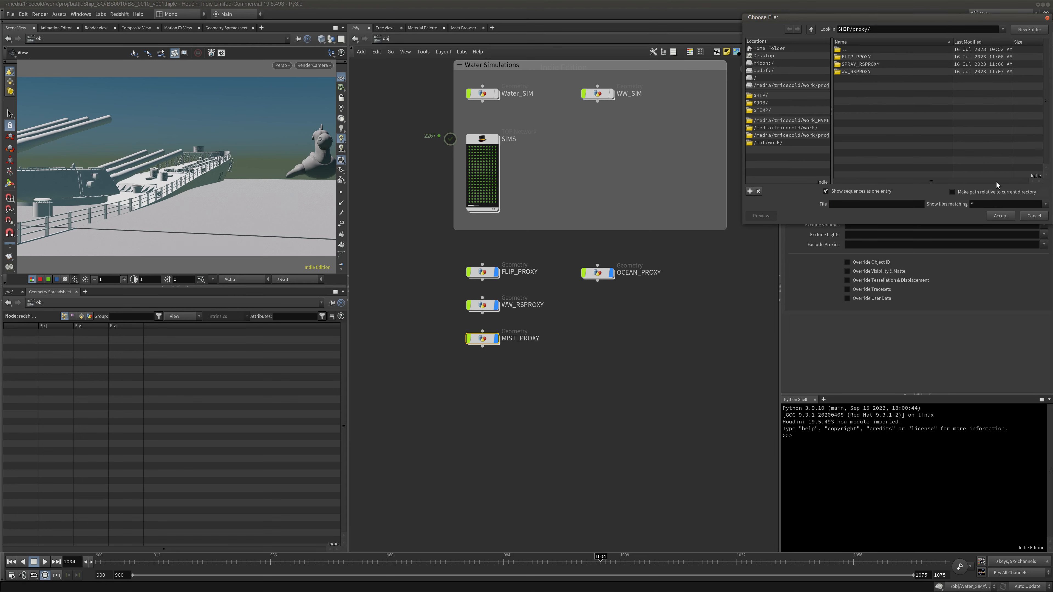
click(1028, 216)
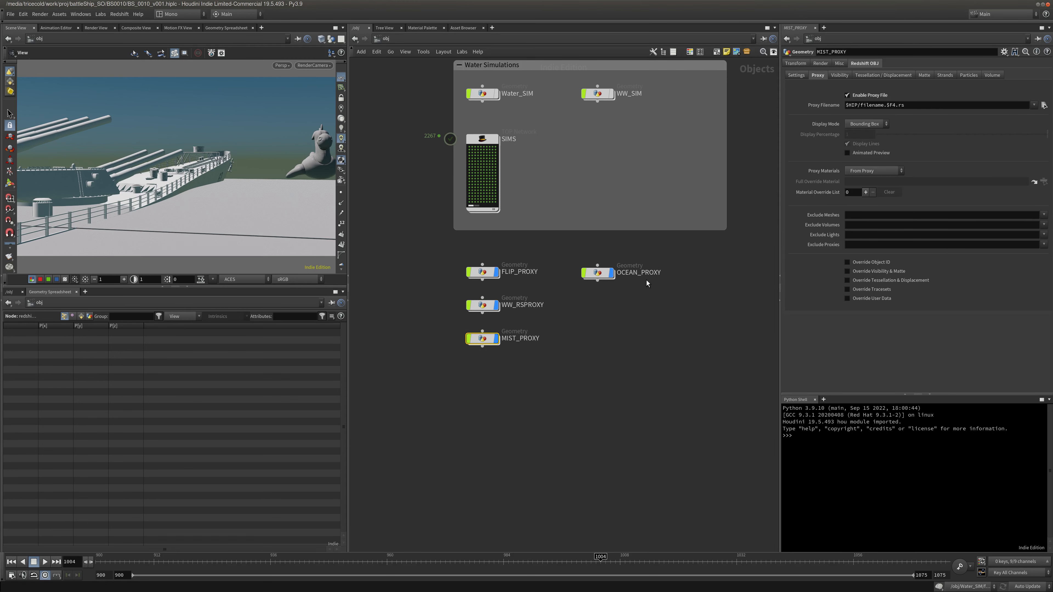
double_click(519, 338)
text(SPRA)
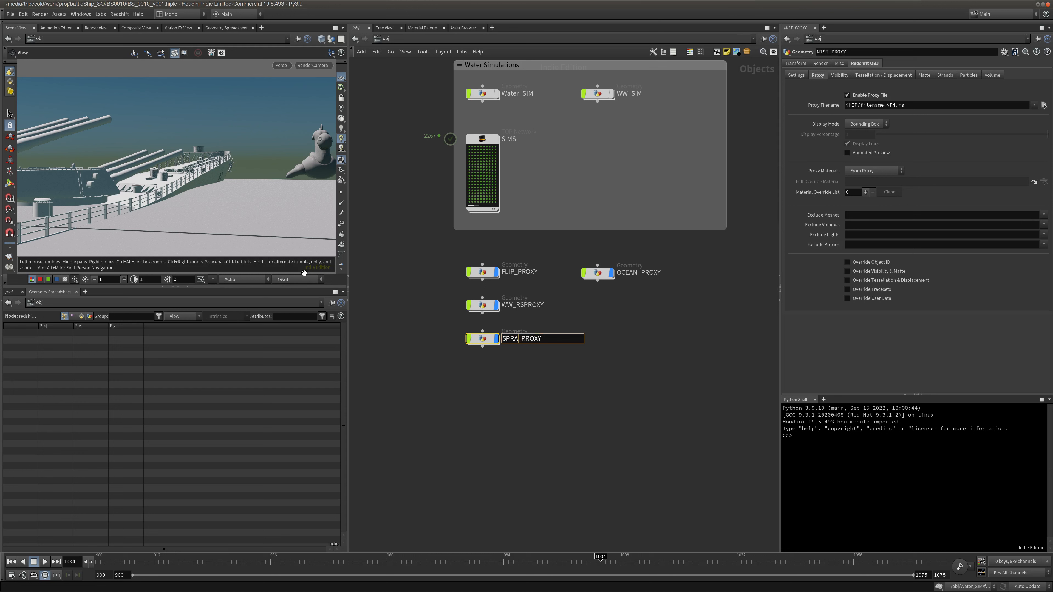
text(Y_RS)
key(Return)
Set SPRAY_RSPROXY's proxy filename to the copied $HIP/proxy/`$OS`/$F.rs.
drag(954, 108, 730, 119)
key(ctrl+v)
click(618, 301)
middle_drag(618, 300, 627, 293)
Set the proxy materials of FLIP_PROXY, WW_RSPROXY and SPRAY_RSPROXY together to From OBJ Node.
drag(452, 248, 539, 342)
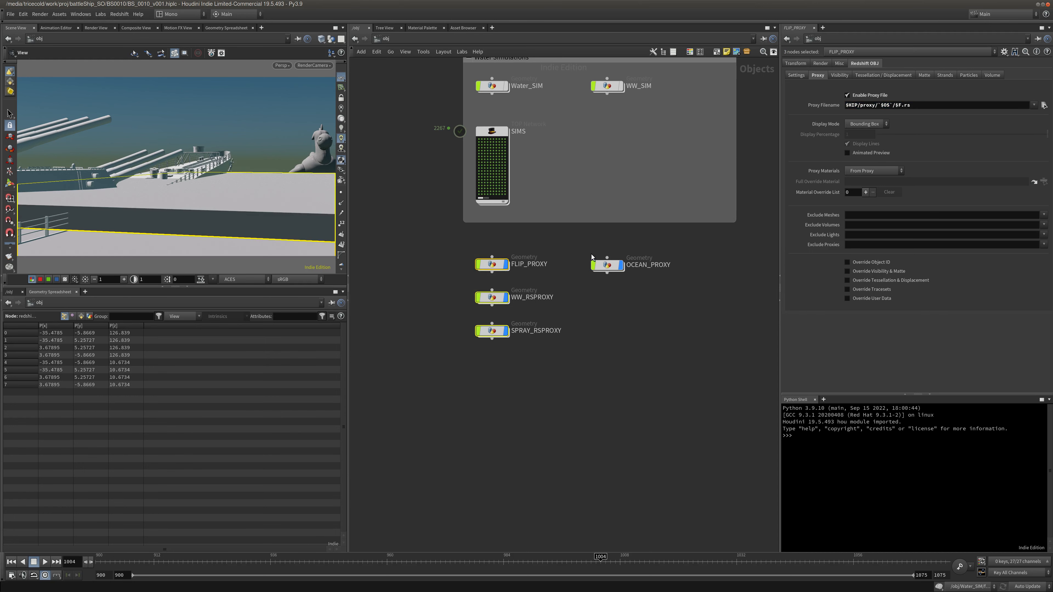
click(863, 171)
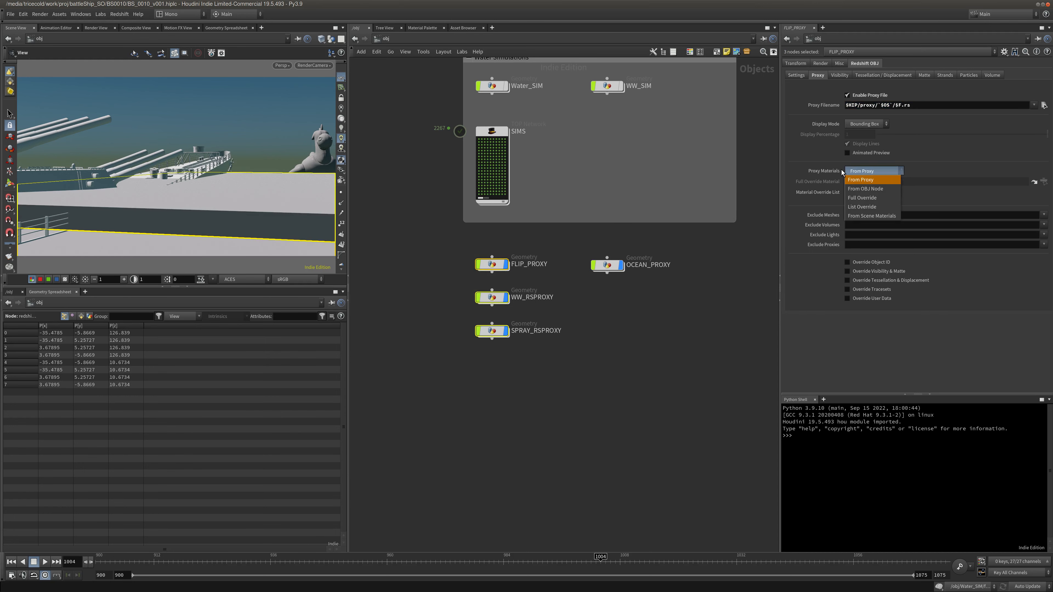
click(865, 188)
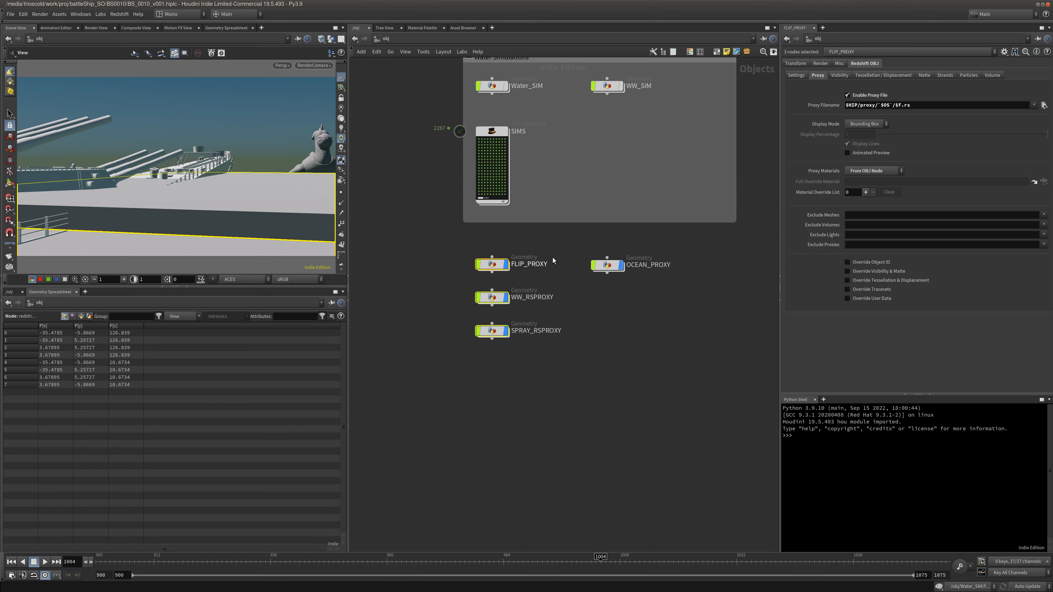
Check which materials are available to assign to FLIP_PROXY, leaving its material unassigned.
click(535, 265)
click(831, 62)
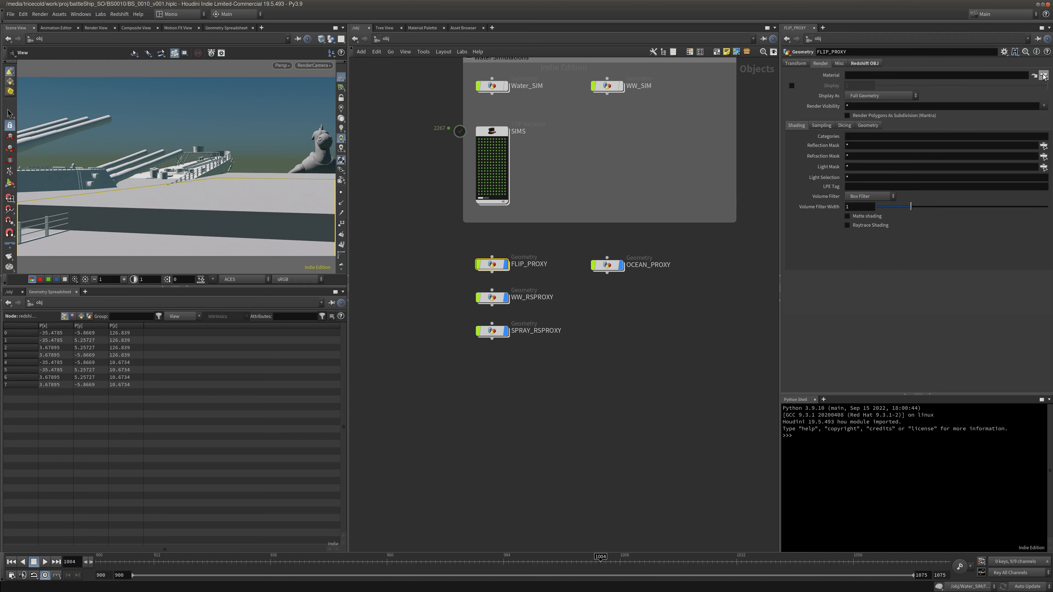
click(1044, 75)
click(958, 24)
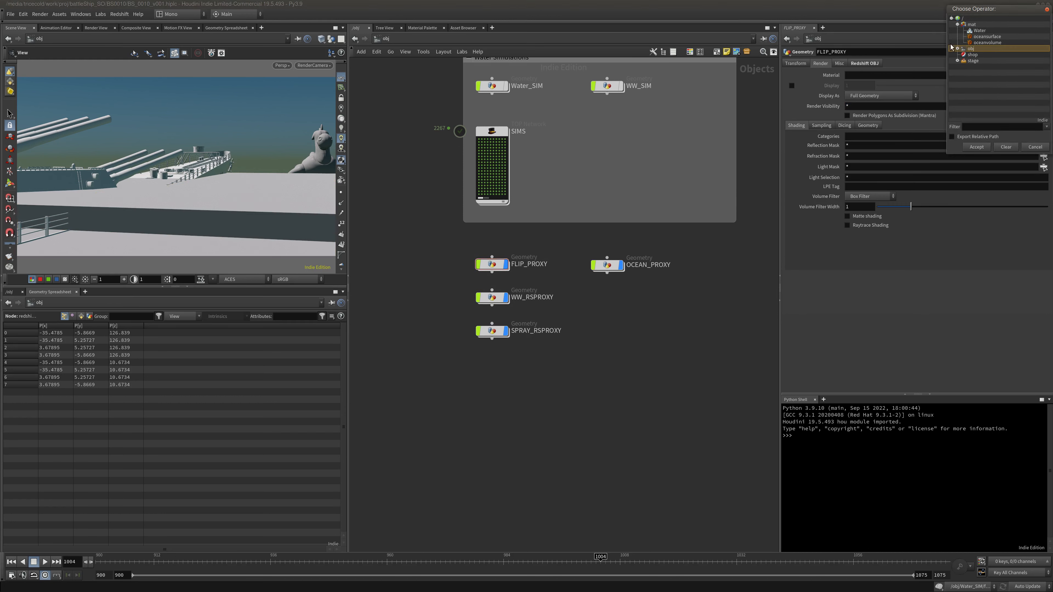
click(1036, 147)
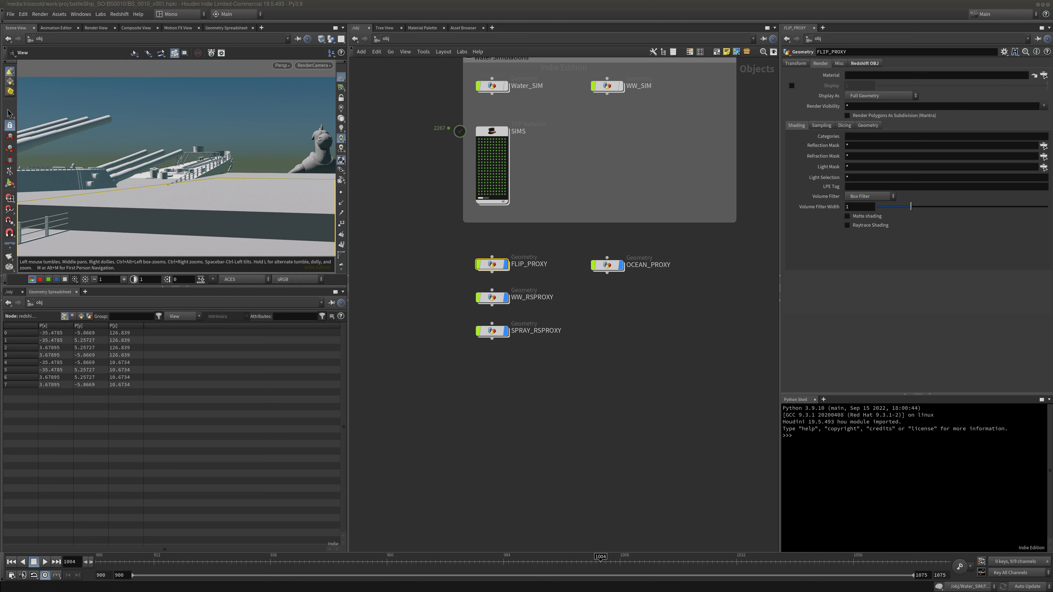
Switch the network view to the mat context and bring its existing shaders into view.
click(544, 210)
click(471, 39)
click(489, 80)
click(447, 38)
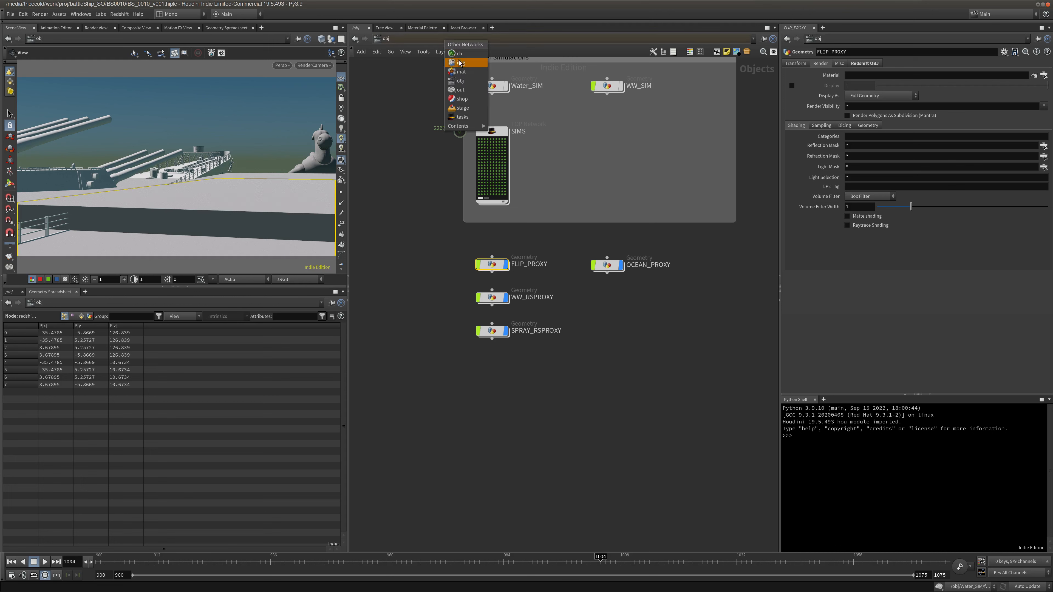
click(461, 74)
middle_drag(616, 222, 611, 170)
right_drag(605, 161, 622, 118)
middle_drag(623, 118, 582, 174)
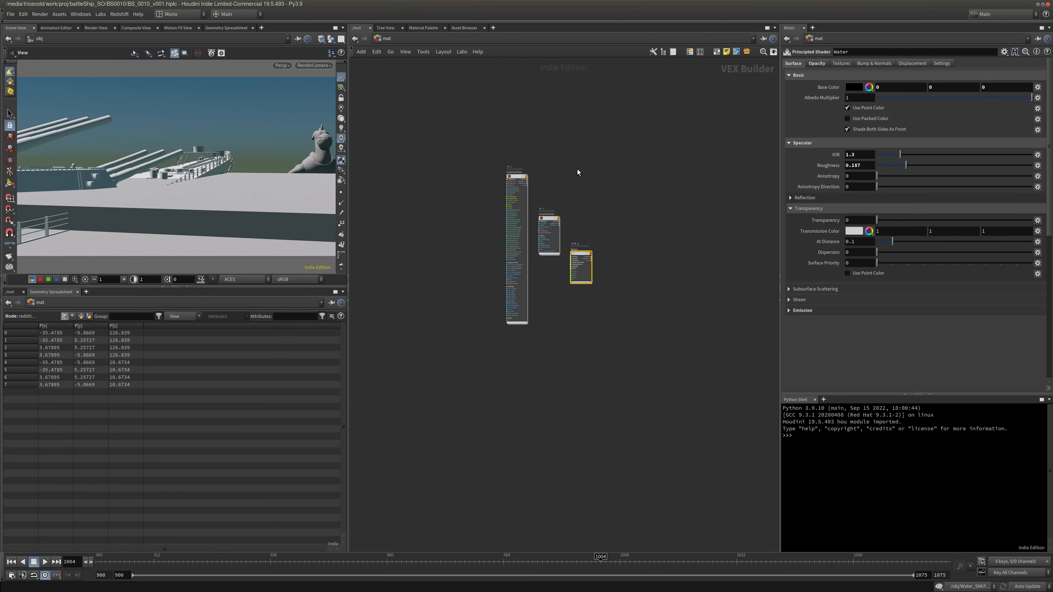
right_drag(569, 157, 556, 167)
middle_drag(557, 168, 620, 132)
Delete the existing ocean surface, ocean volume and Water shaders and paste the copied set of RS Material Builder materials.
drag(611, 140, 408, 218)
key(Delete)
drag(661, 279, 515, 331)
key(Delete)
click(661, 421)
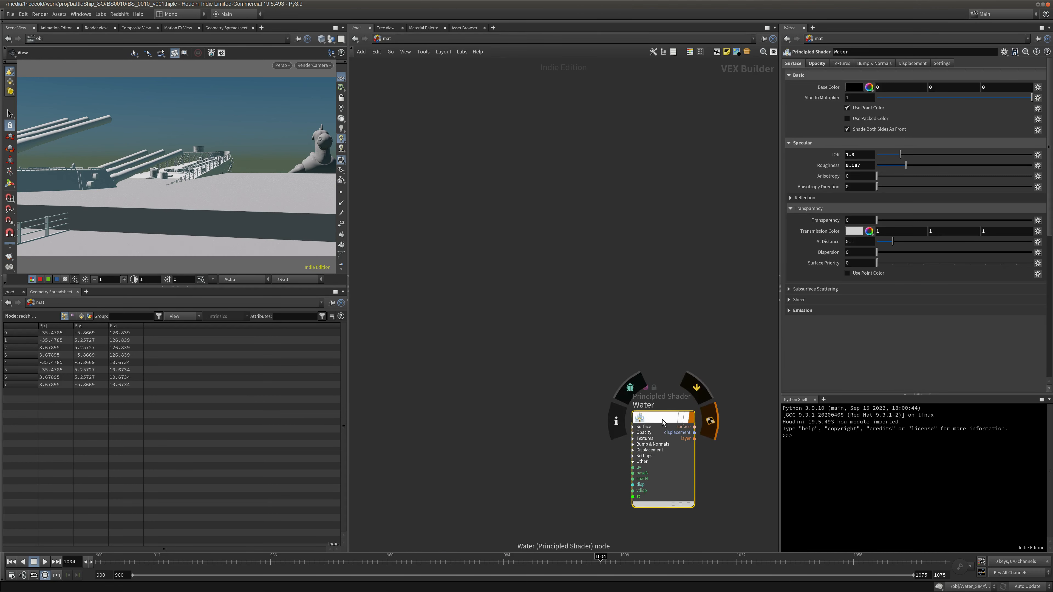
key(Delete)
key(ctrl+v)
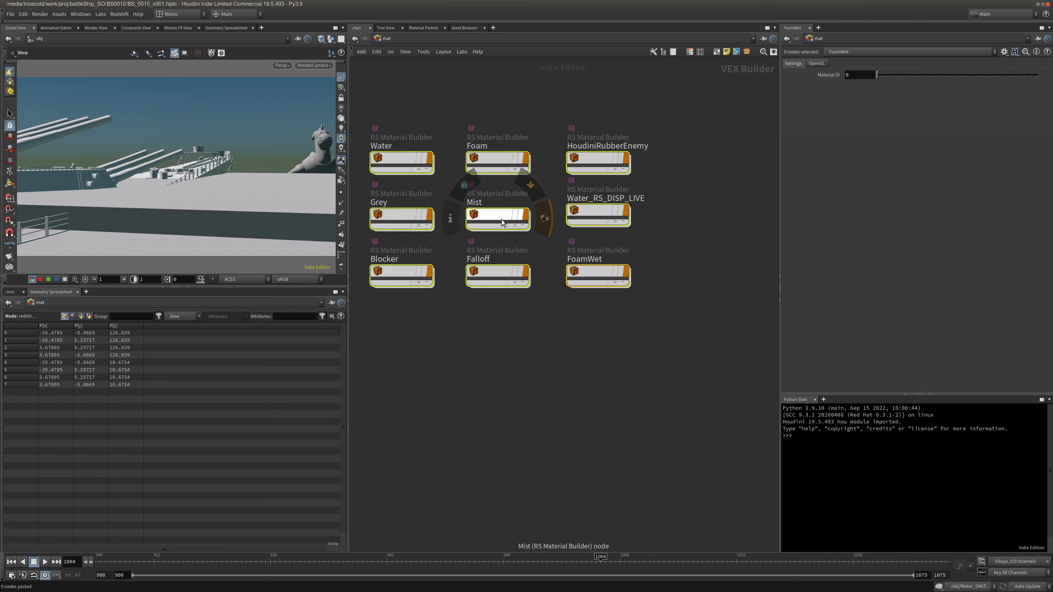
key(h)
Open the Water material and examine its noise, bump map and user data scalar nodes.
double_click(445, 241)
drag(418, 188, 526, 102)
click(465, 177)
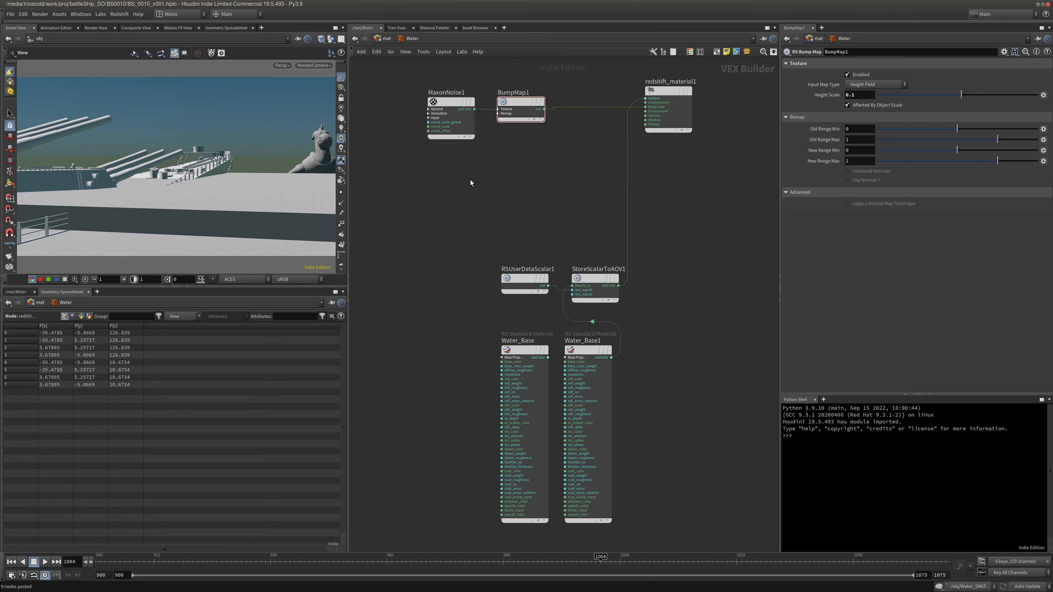
click(455, 103)
middle_drag(512, 161, 508, 176)
drag(514, 115, 526, 115)
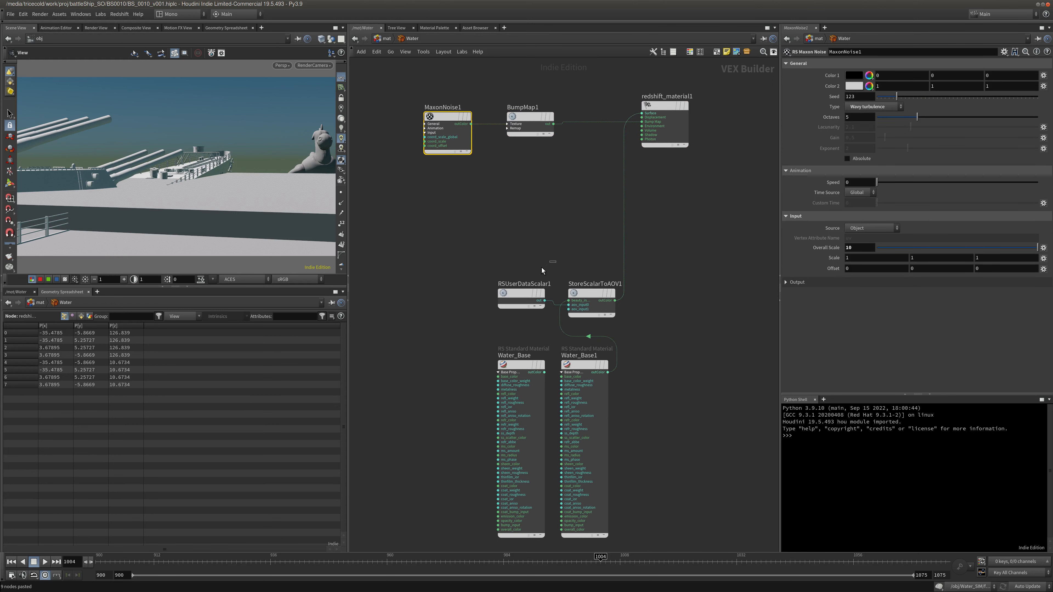
click(522, 294)
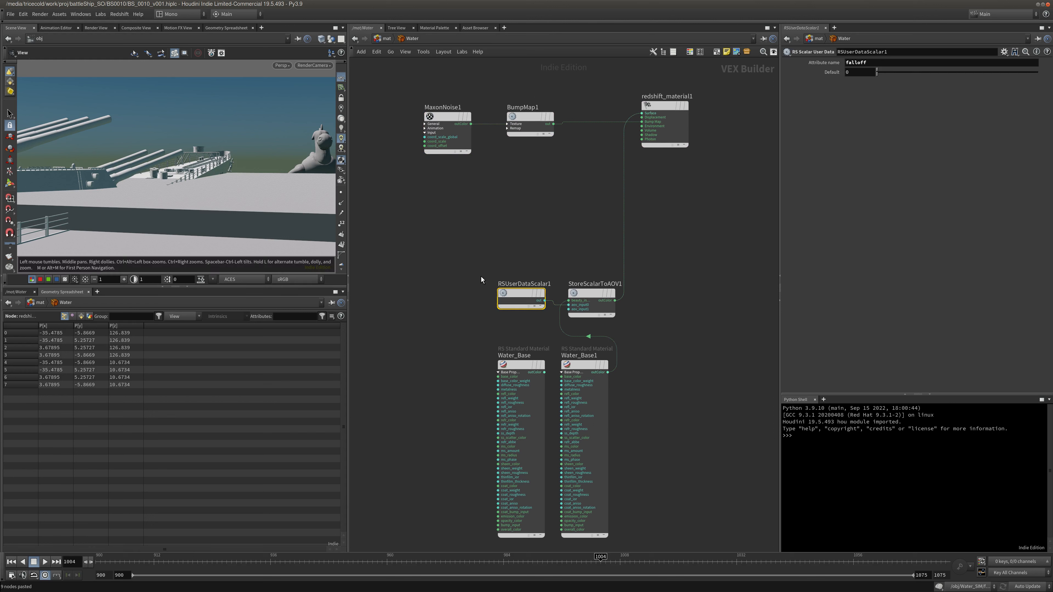
Delete the unconnected Water_Base standard material from the Water material network.
drag(517, 296, 442, 295)
middle_drag(458, 350, 455, 300)
click(519, 335)
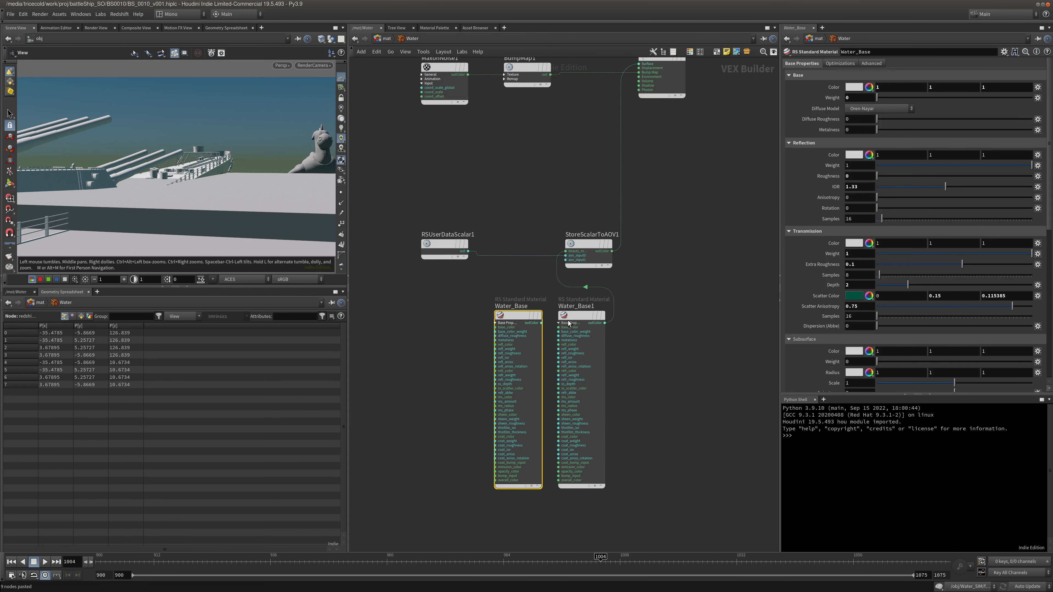
key(Delete)
Tidy the layout of Water_Base1, RSUserDataScalar1 and StoreScalarToAOV1, and return to the mat network.
drag(598, 328, 524, 178)
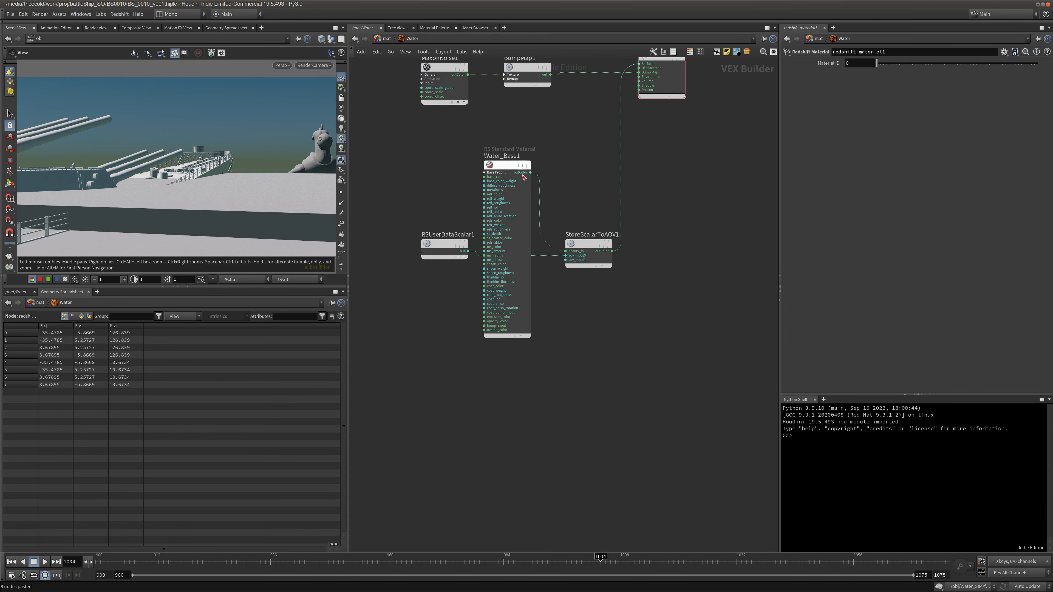
drag(447, 245, 510, 393)
drag(589, 244, 594, 325)
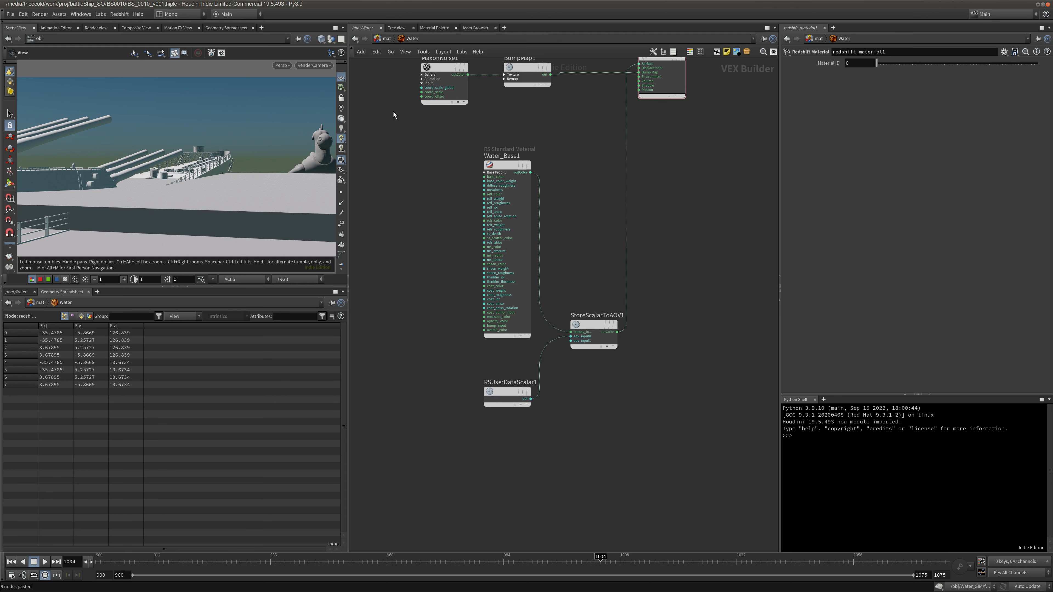
click(388, 39)
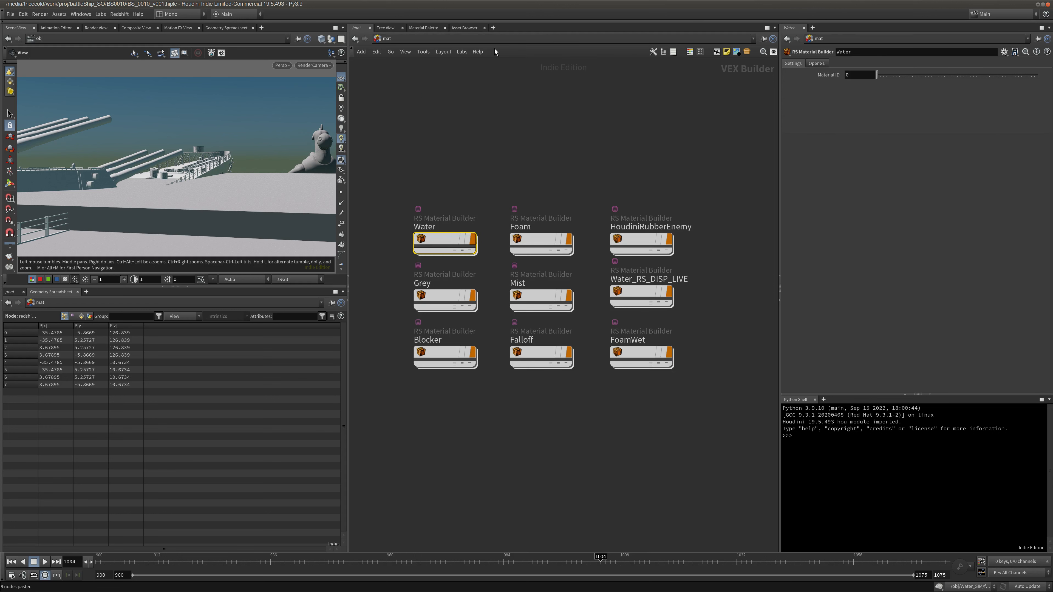
Return to the object network and check the material assigned to Water_SIM, keeping the assignment.
click(504, 40)
click(519, 80)
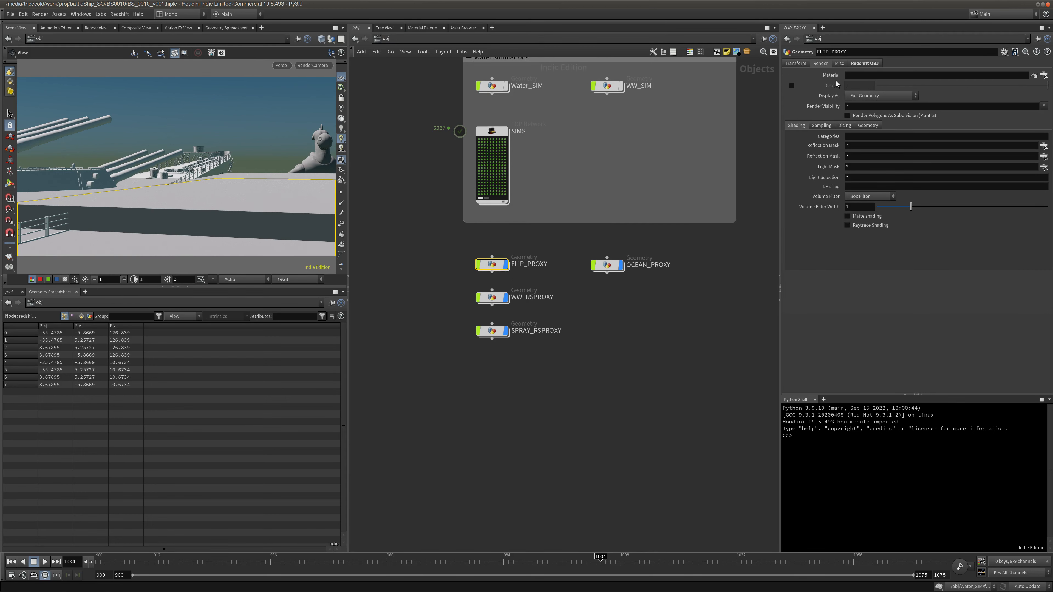
middle_drag(574, 163, 539, 222)
click(458, 145)
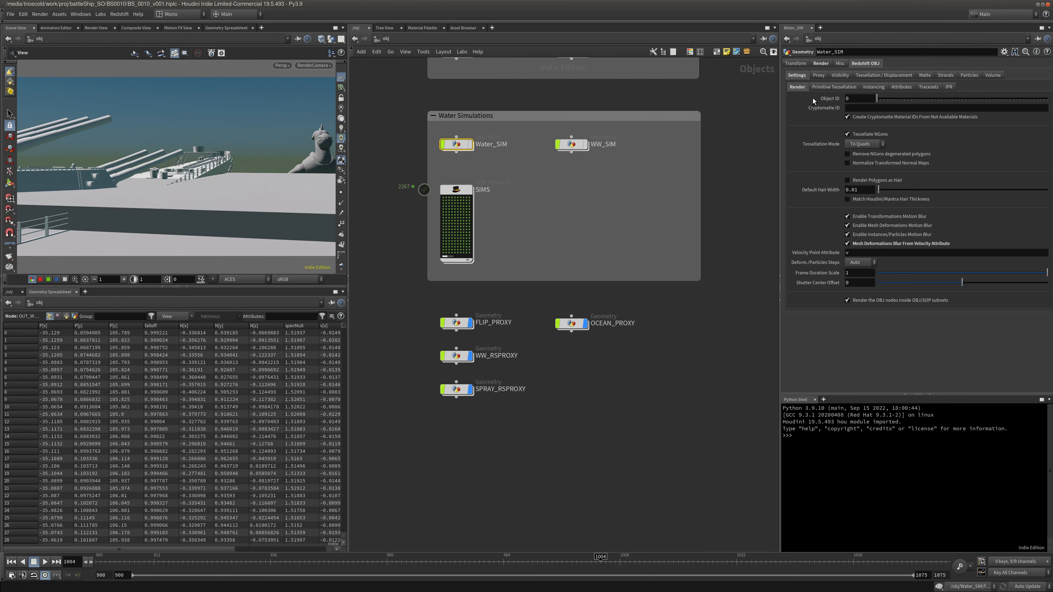
click(822, 63)
click(1045, 76)
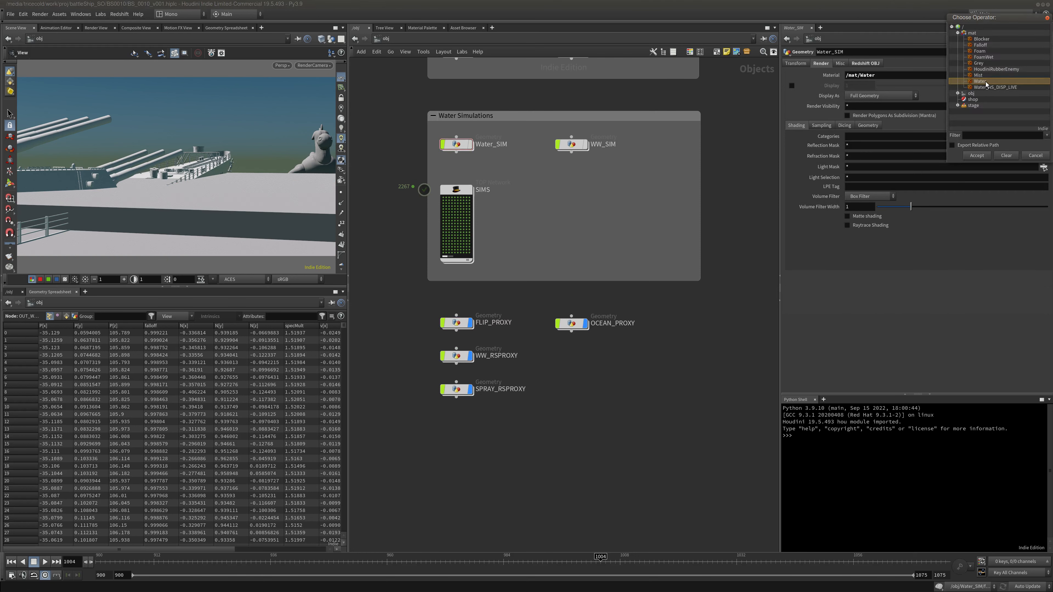
click(1041, 158)
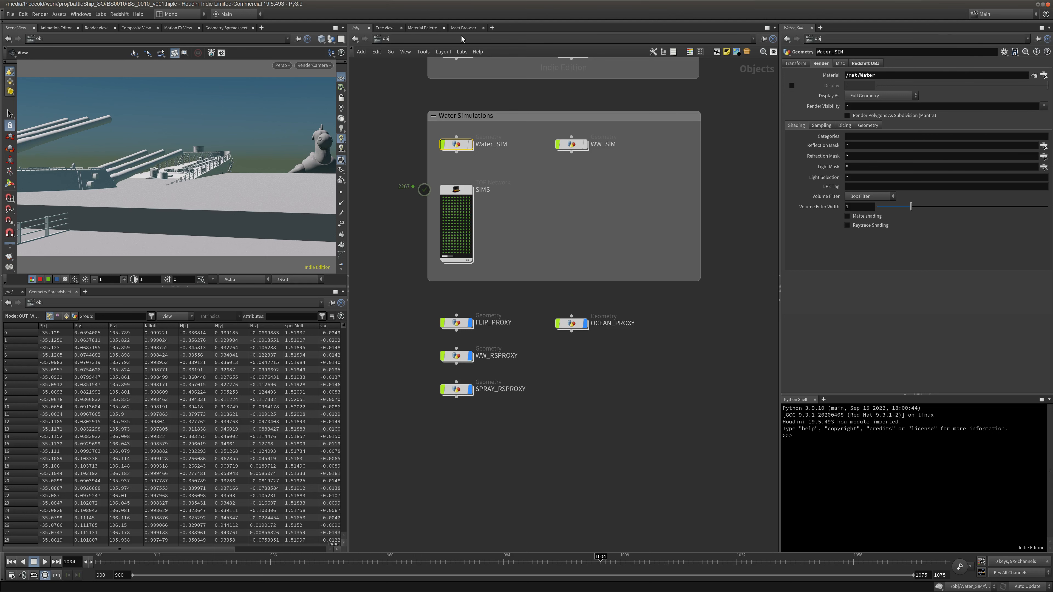
Examine the Water material in the mat network and the material choices available for Water_SIM, leaving its assignment as it is.
click(449, 38)
click(460, 70)
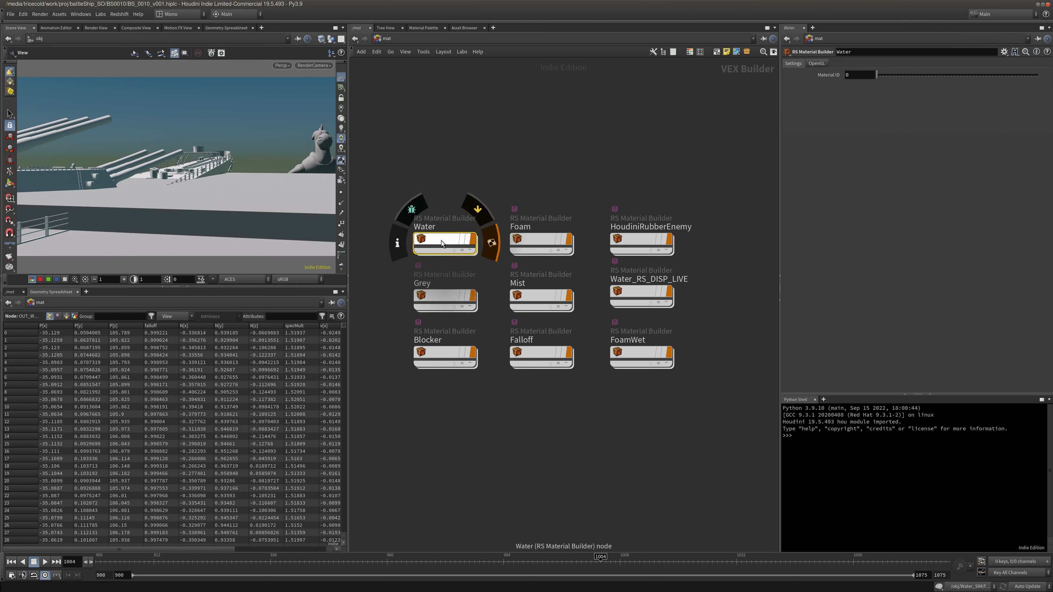
click(426, 39)
click(437, 79)
click(456, 152)
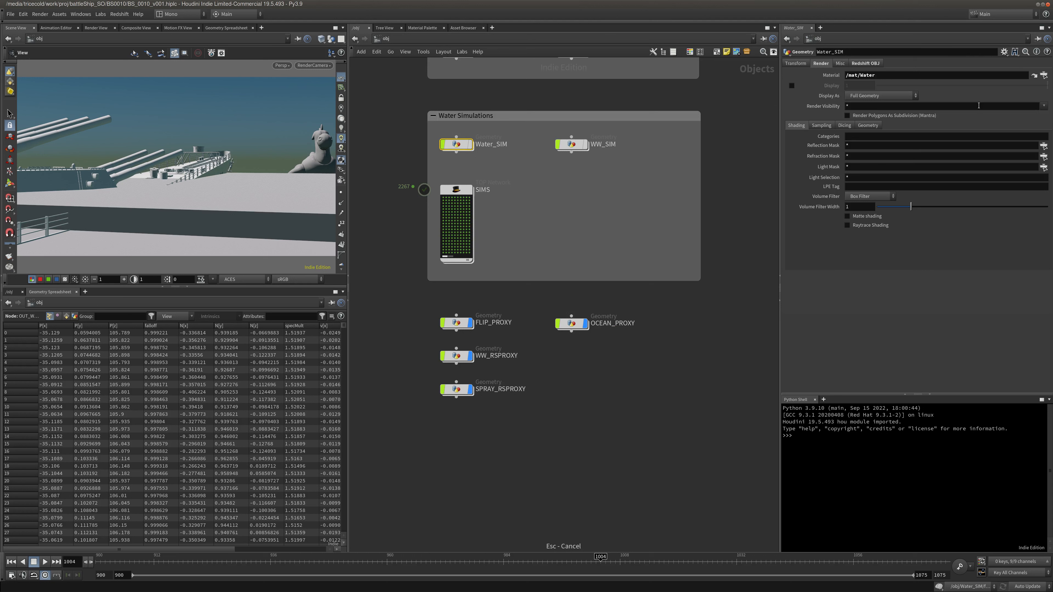
click(1044, 75)
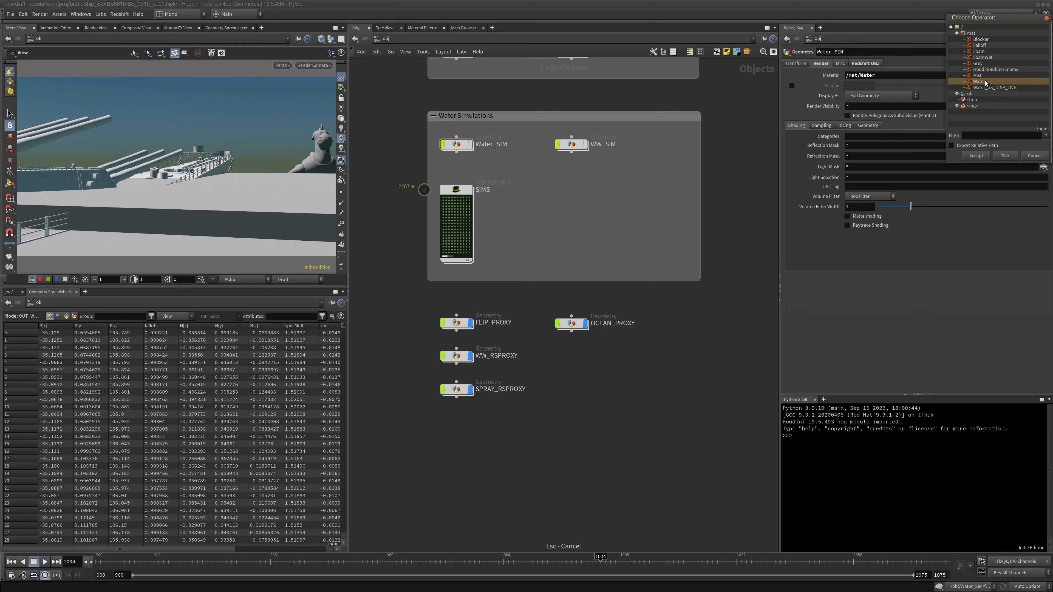
click(1038, 157)
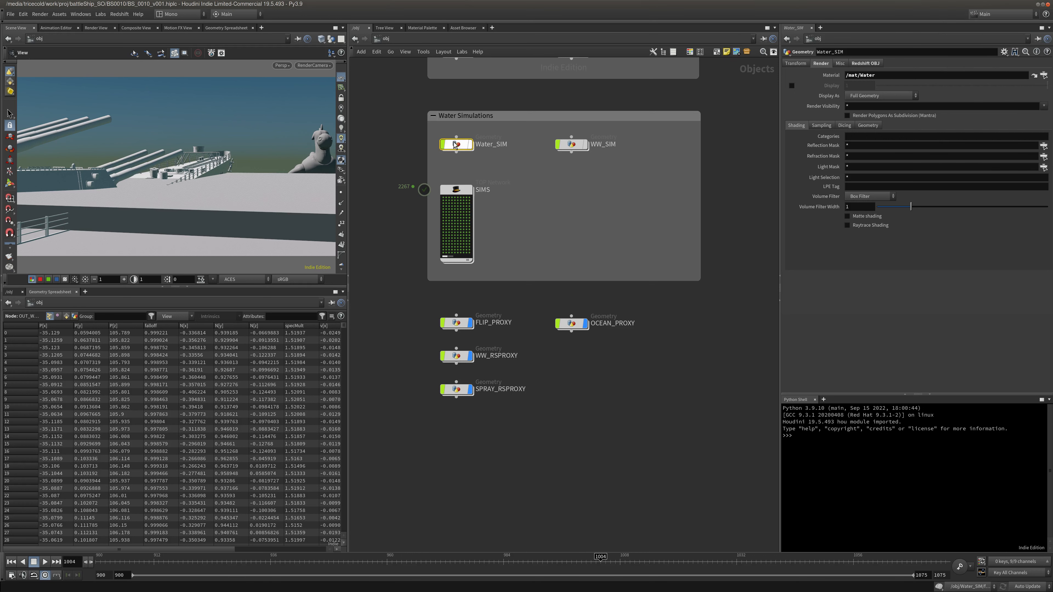
click(418, 40)
click(434, 71)
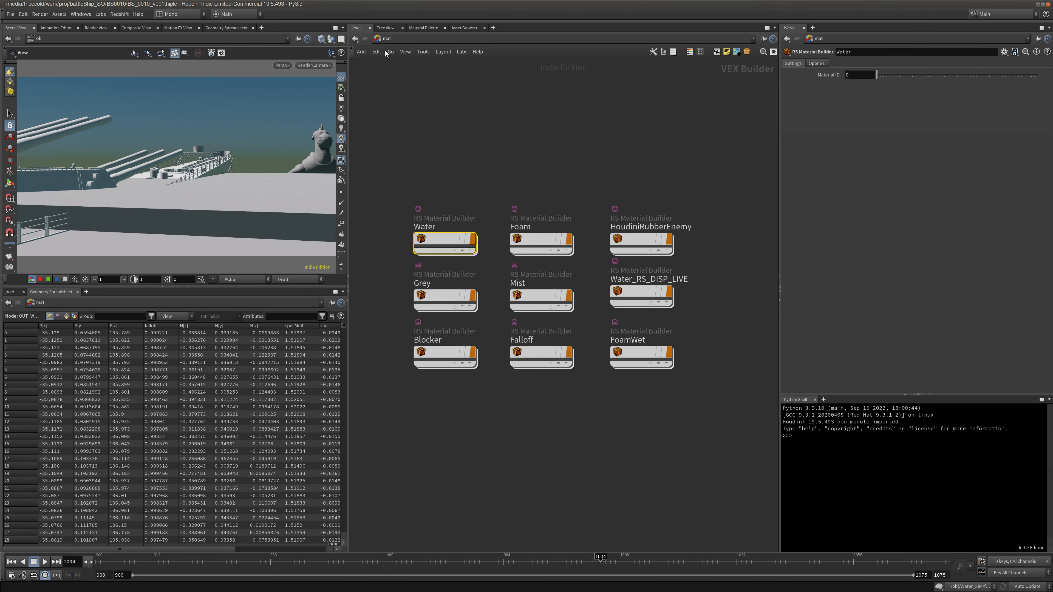
click(354, 39)
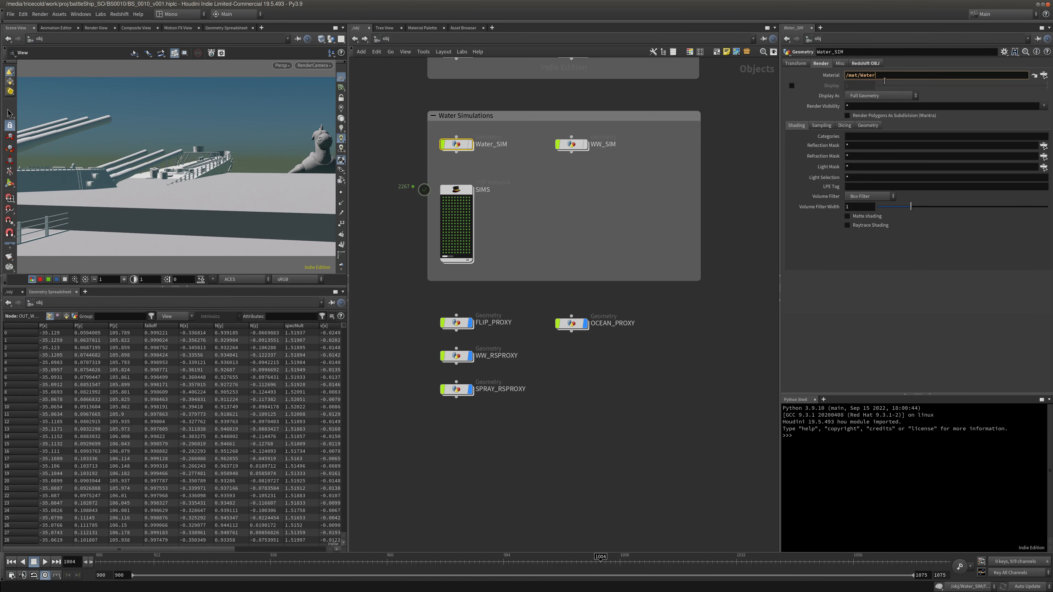
middle_drag(582, 171, 585, 155)
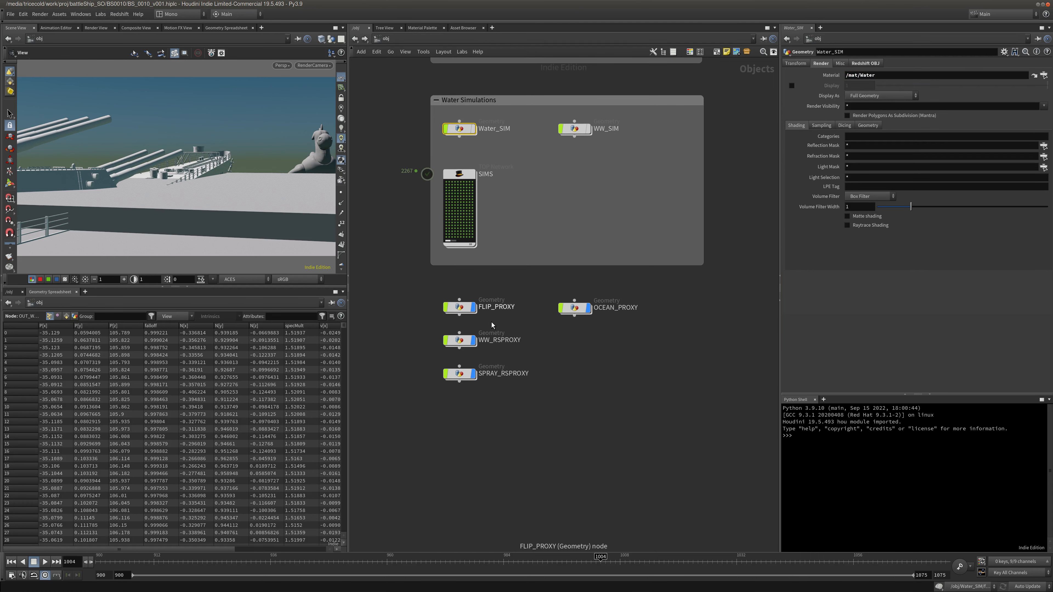
Switch to the out network and delete the fetch_export_spectra node.
click(385, 38)
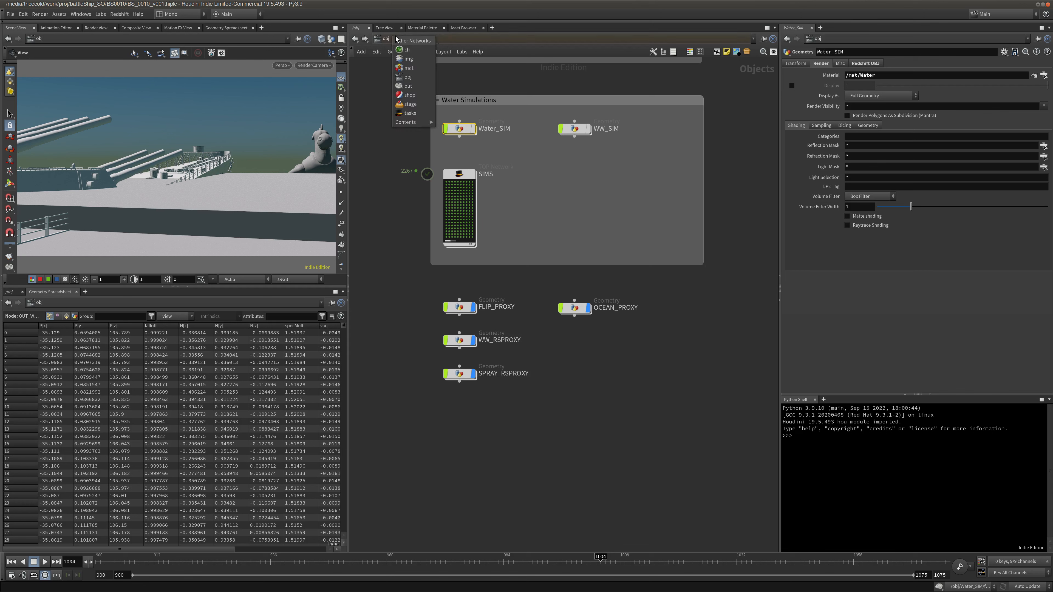
click(408, 85)
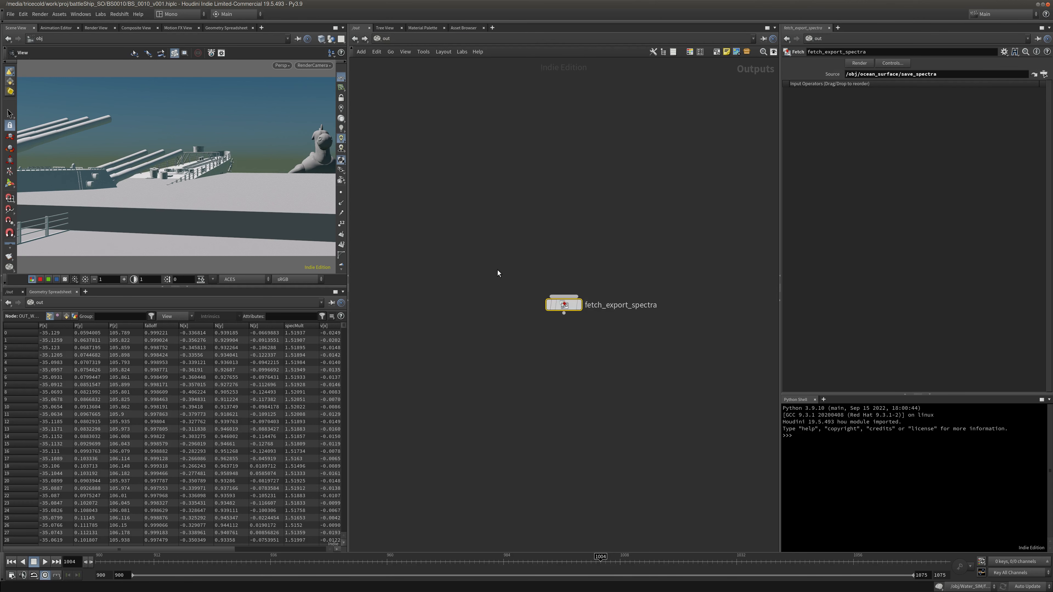
key(Delete)
key(Tab)
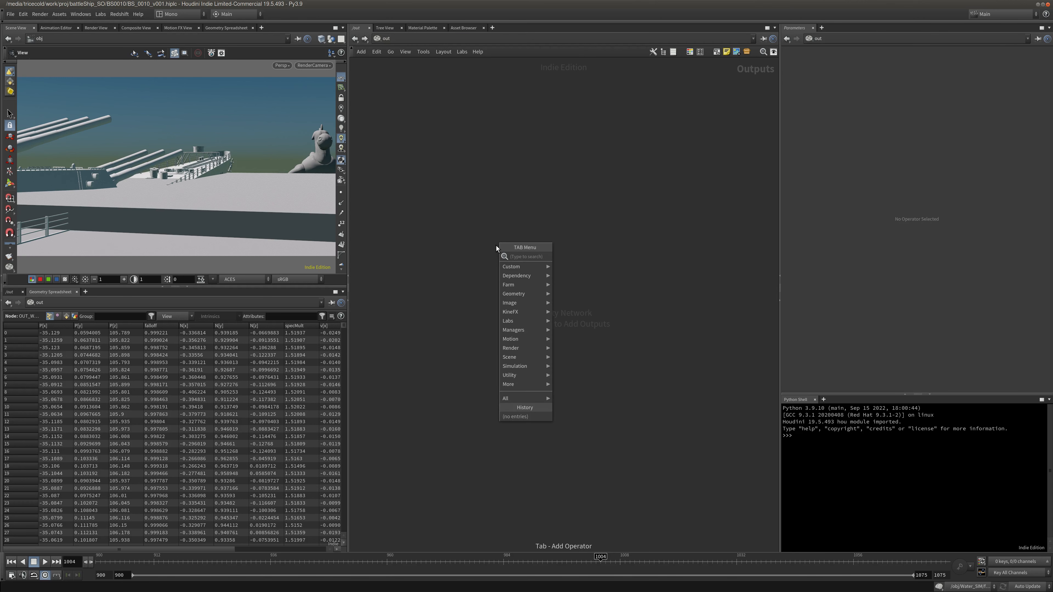
text(rs)
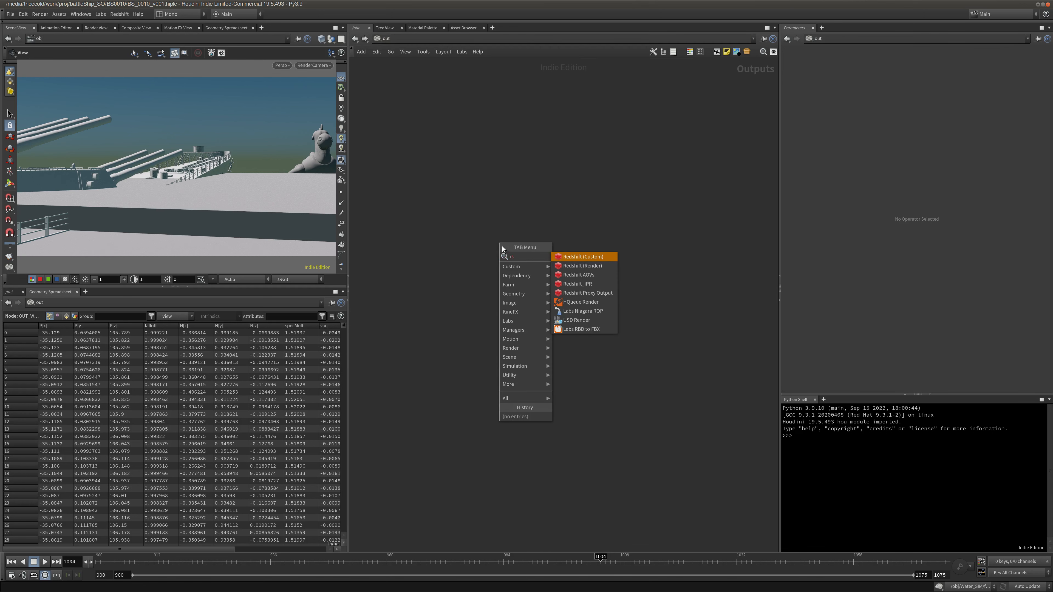
click(601, 284)
click(538, 263)
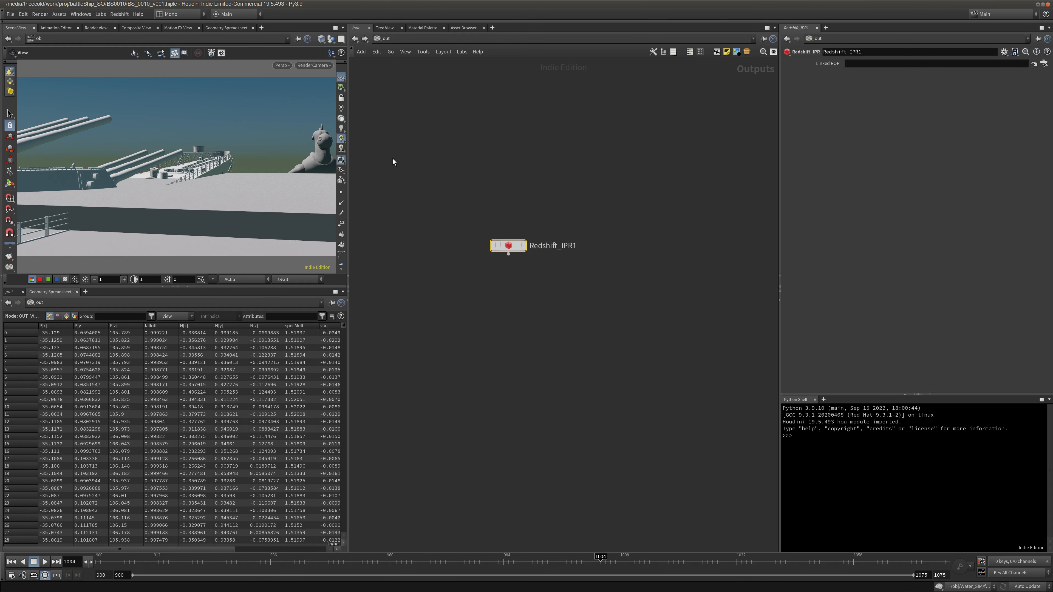
key(Delete)
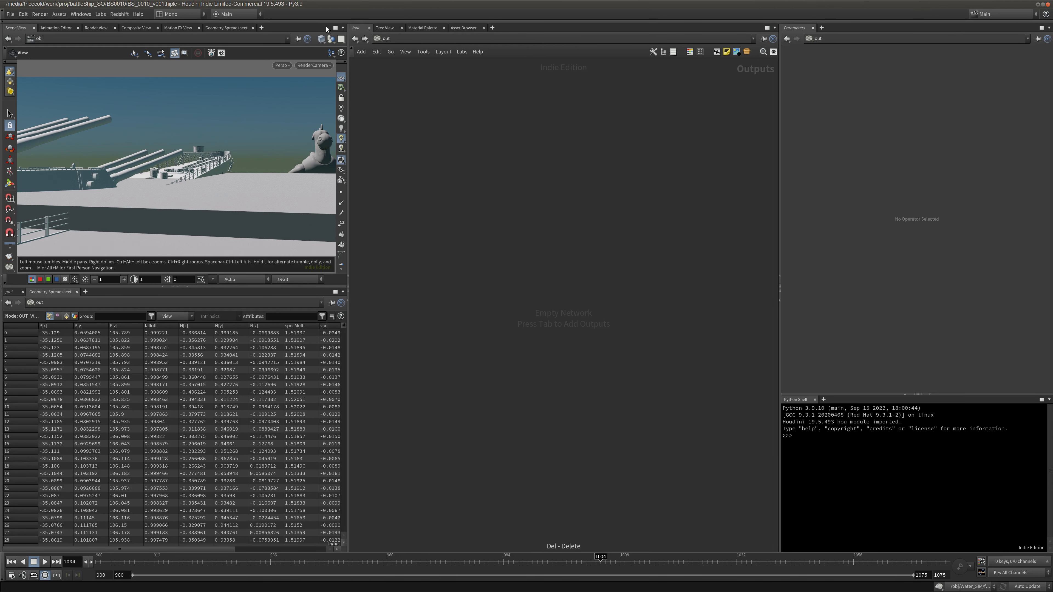
Show the Redshift shelf and use its Redshift tool to create the Redshift ROP and IPR nodes.
click(331, 22)
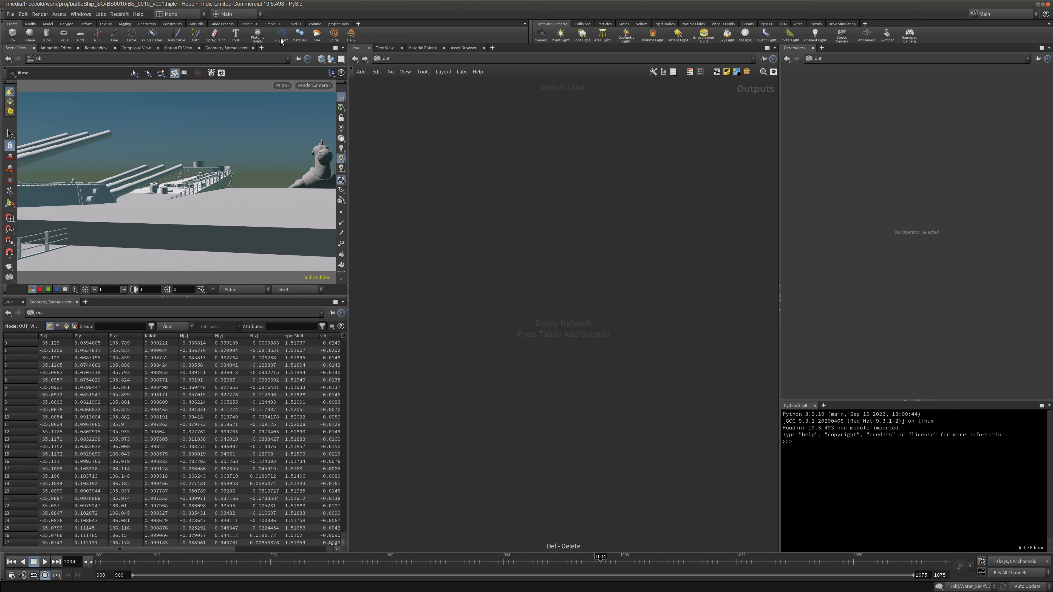
click(358, 23)
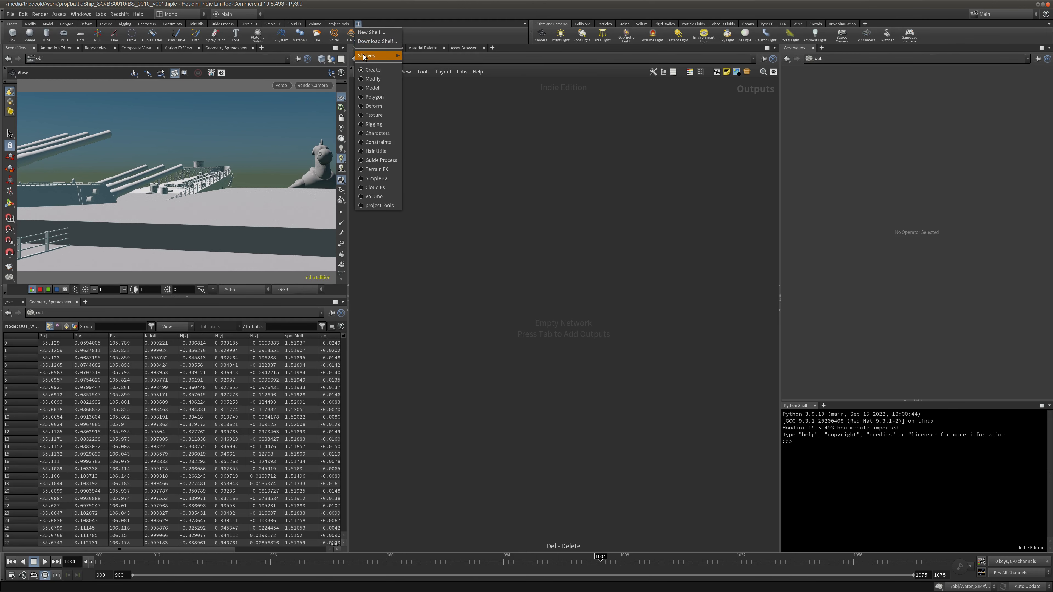
mouse_move(371, 56)
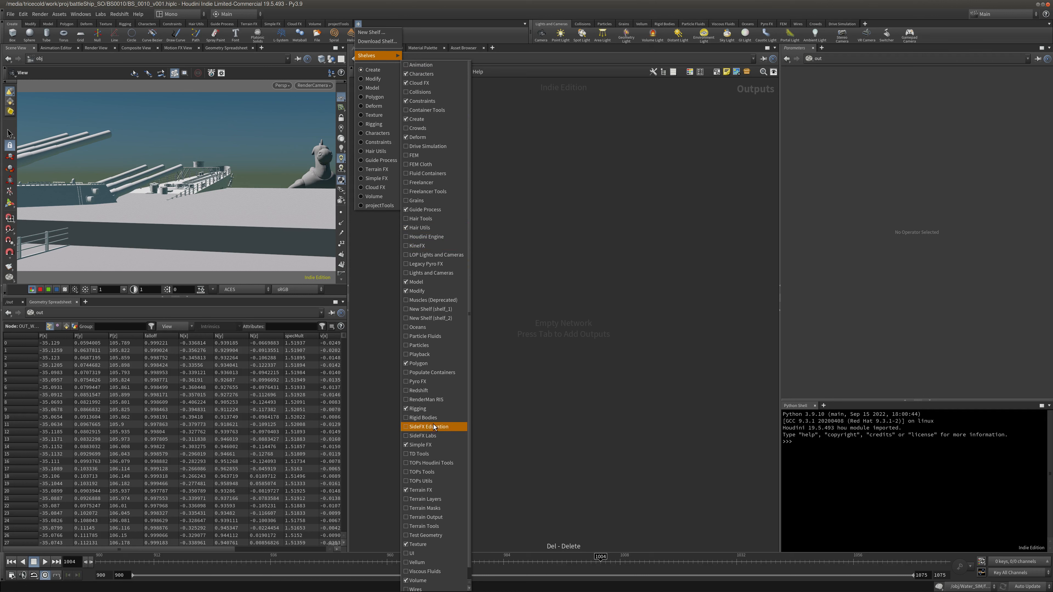
click(431, 391)
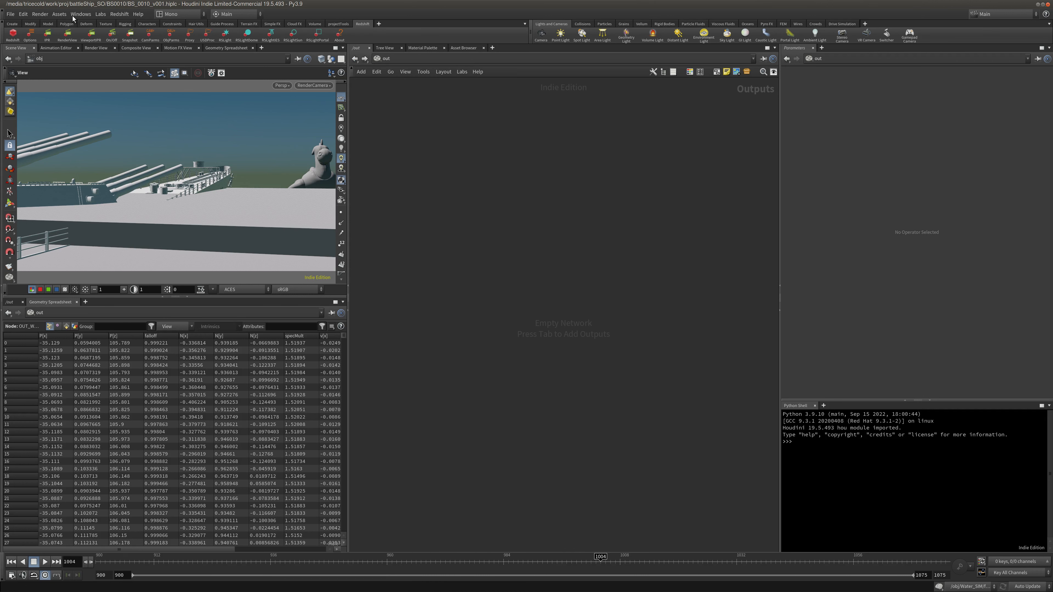
click(13, 38)
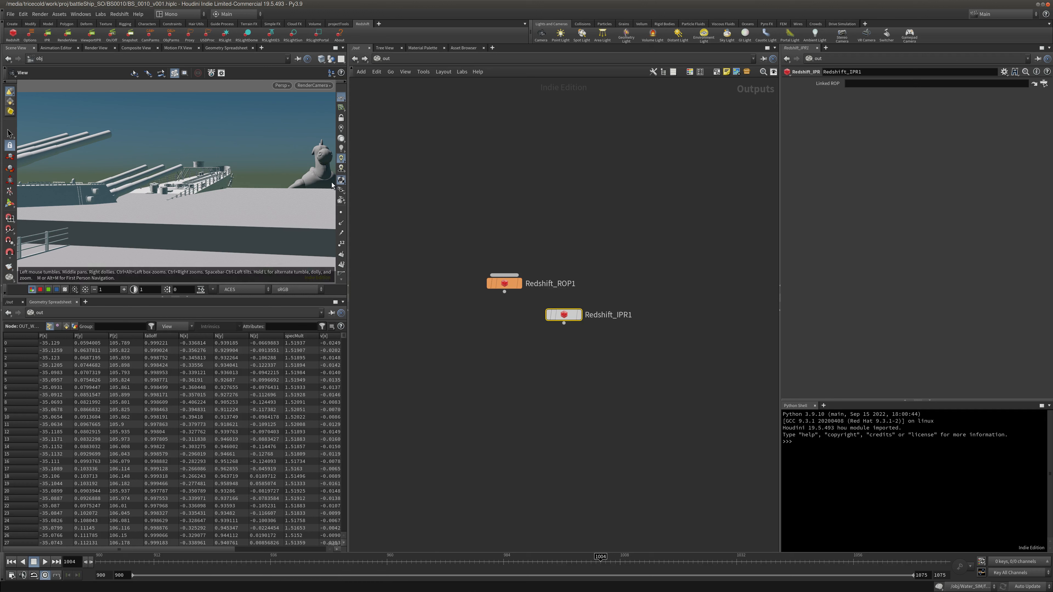
Open the Render View and choose RenderCamera as its camera.
click(92, 48)
click(178, 60)
click(170, 82)
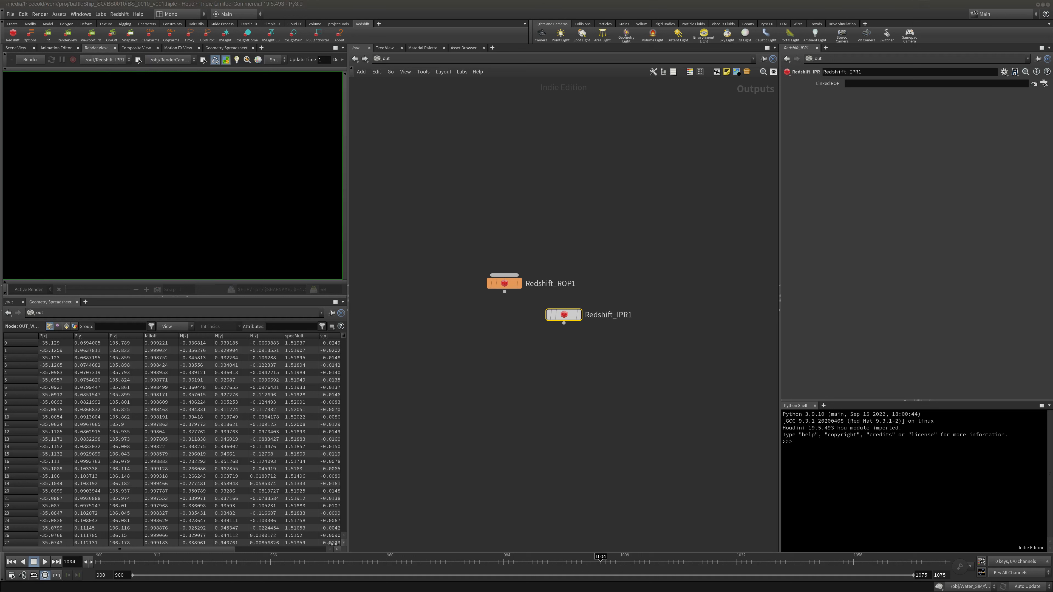
Rename the Redshift ROP node as FX_RENDER and move it away from the IPR node.
double_click(551, 284)
text(FX_RENDER)
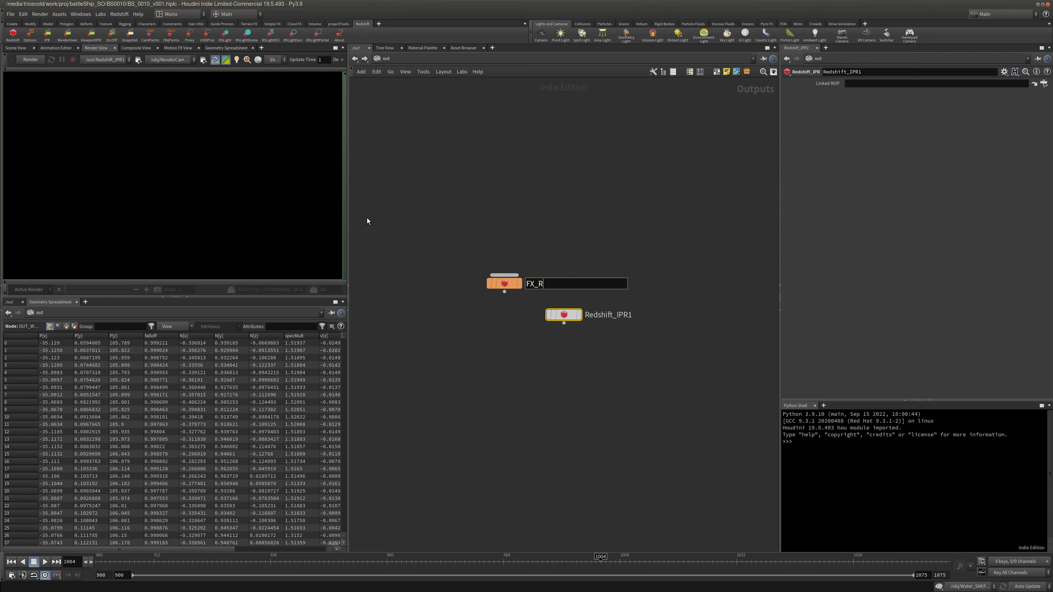
key(Return)
click(506, 285)
click(558, 315)
drag(503, 283, 455, 181)
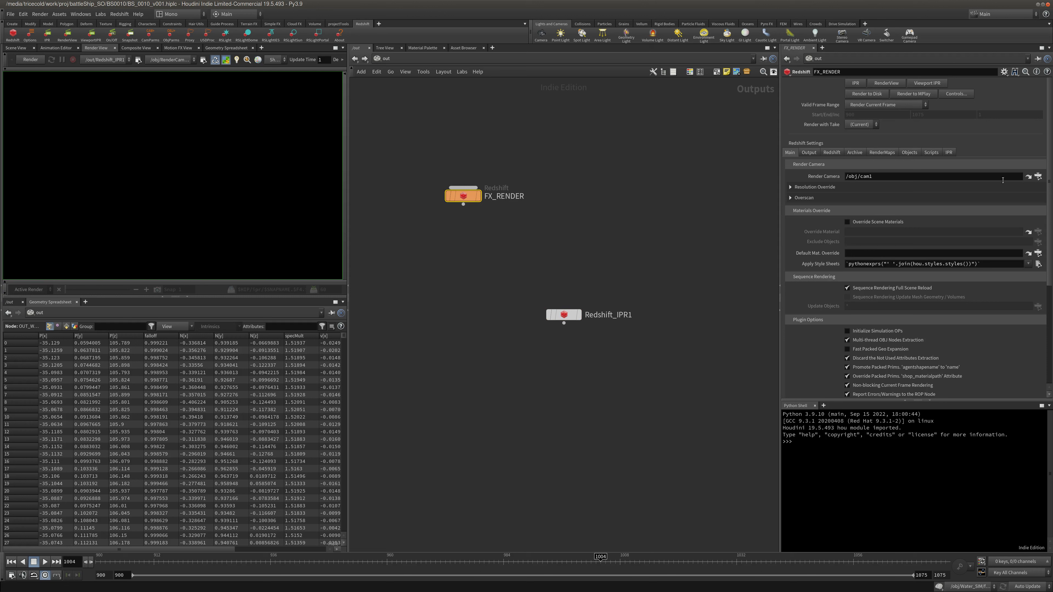
Set the render camera of FX_RENDER to /obj/RenderCamera.
click(1038, 177)
click(957, 123)
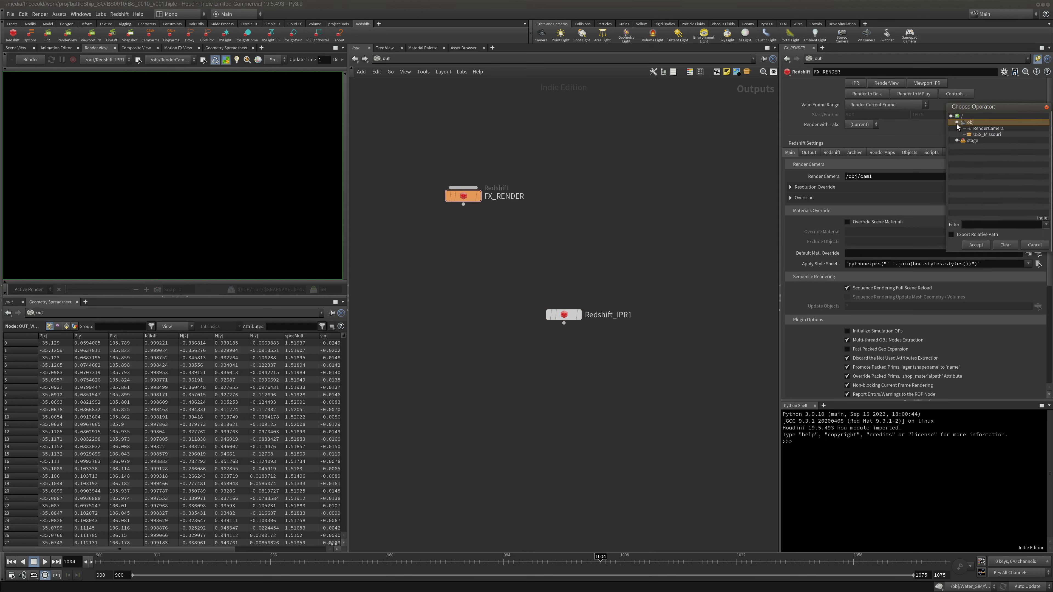
click(986, 129)
click(976, 246)
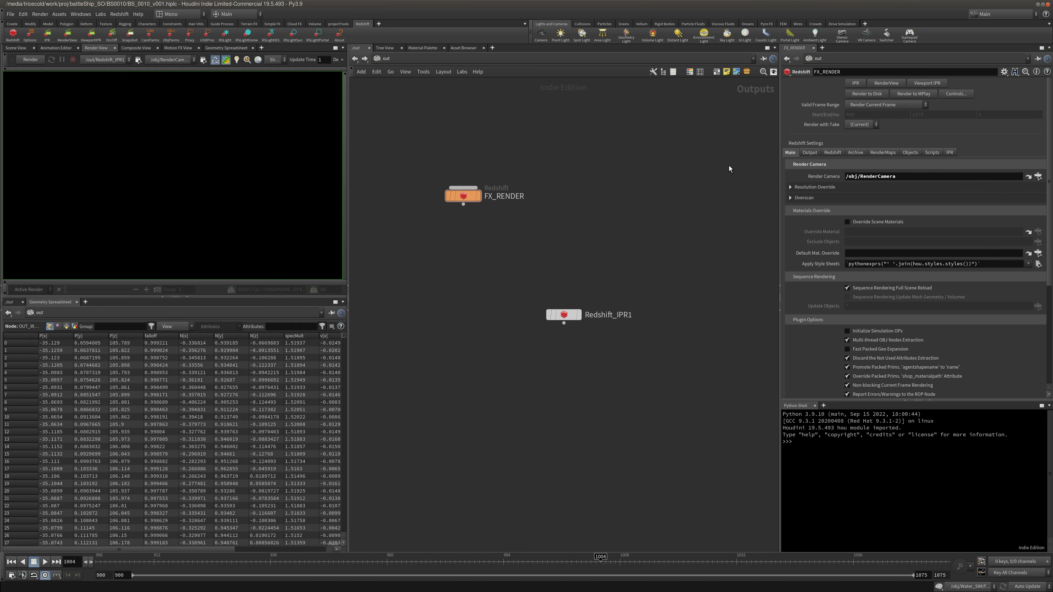
drag(582, 150, 367, 240)
middle_drag(608, 216, 597, 189)
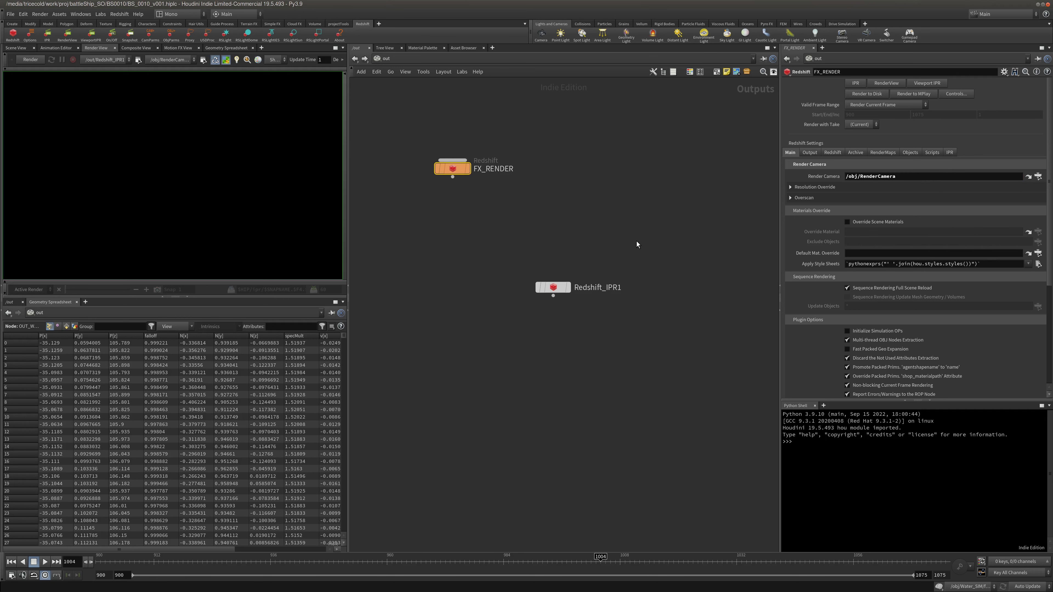
drag(637, 241, 519, 316)
drag(581, 131, 402, 195)
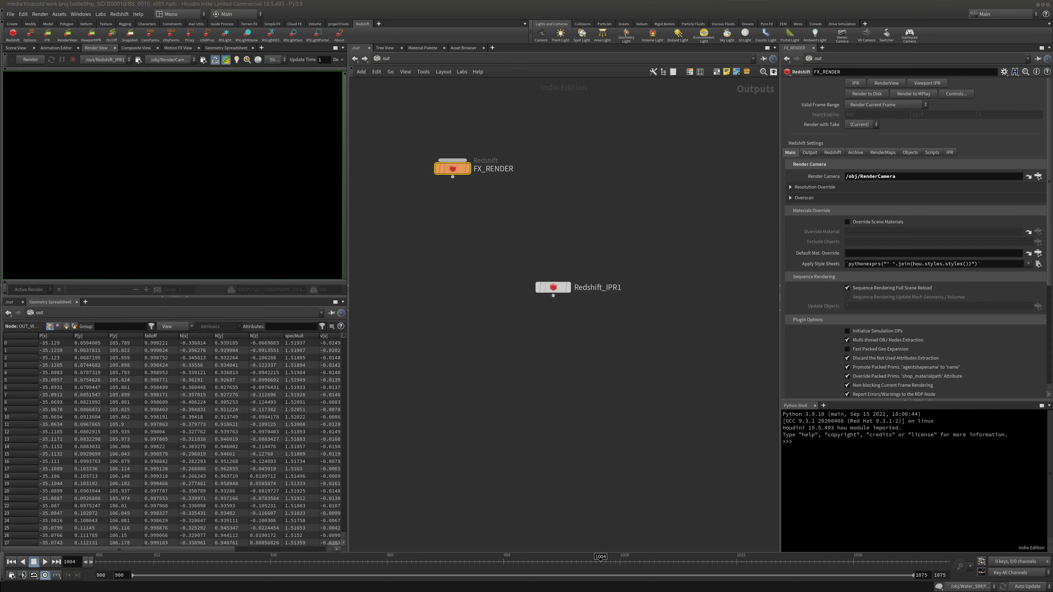
Open the output settings of FX_RENDER and browse the $HIP/render folder without choosing a file.
click(834, 153)
click(806, 153)
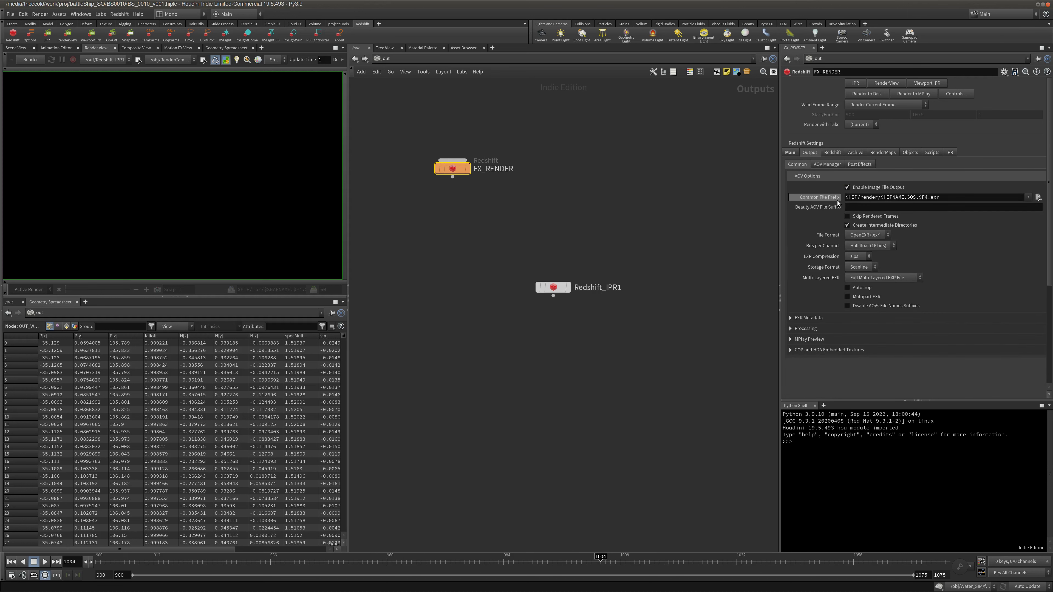
click(1038, 198)
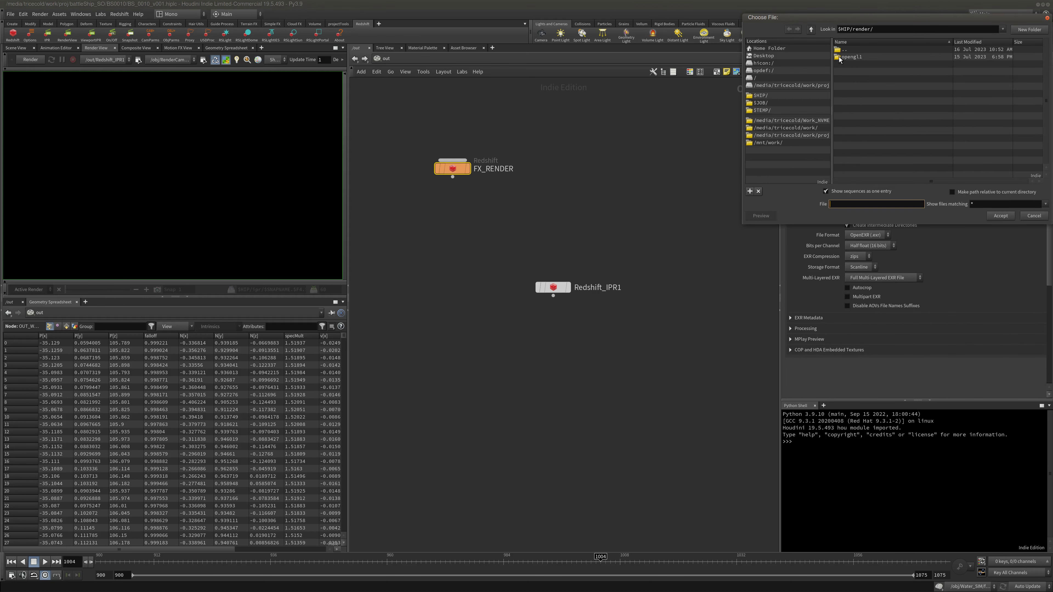
drag(853, 17, 579, 142)
double_click(587, 175)
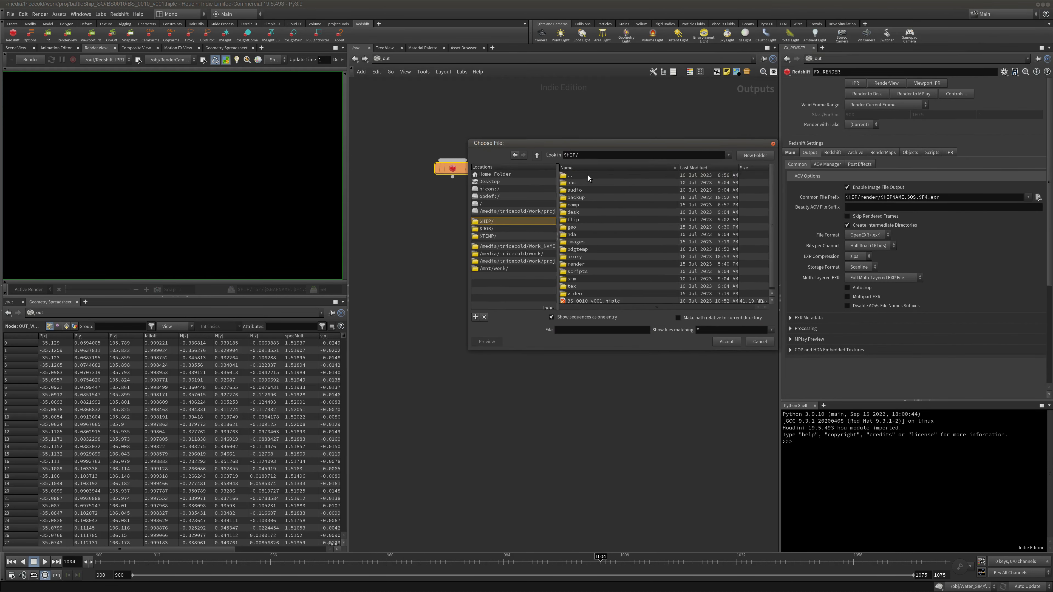
double_click(587, 264)
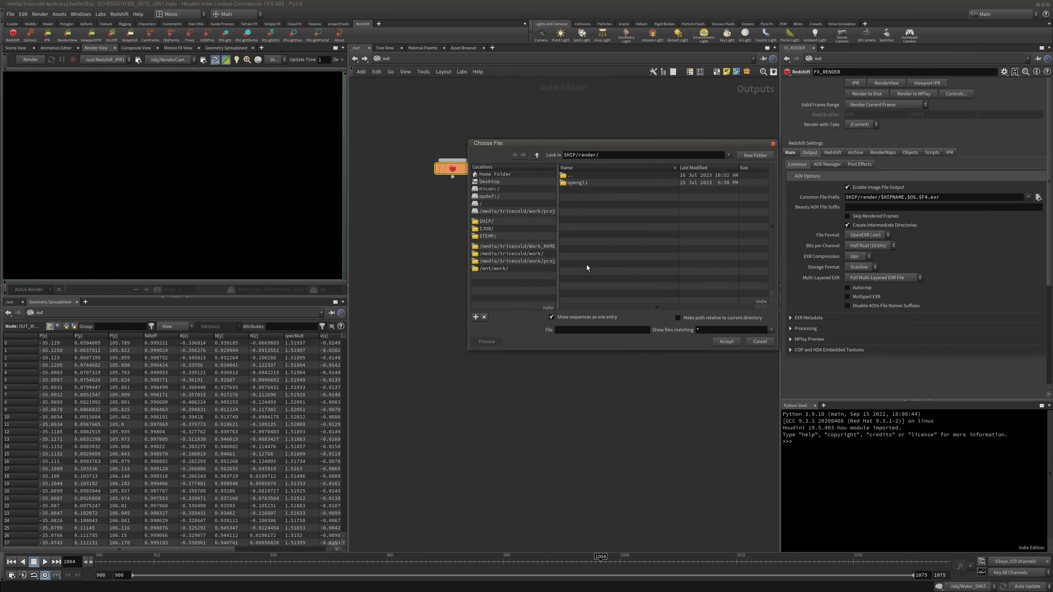
click(763, 343)
Set the common file prefix of FX_RENDER to $HIP/render/$OS/v001/$F4.exr.
click(907, 199)
key(BackSpace)
key(BackSpace)
key(BackSpace)
key(BackSpace)
key(BackSpace)
key(BackSpace)
key(BackSpace)
key(BackSpace)
key(BackSpace)
key(Delete)
text(/$OS)
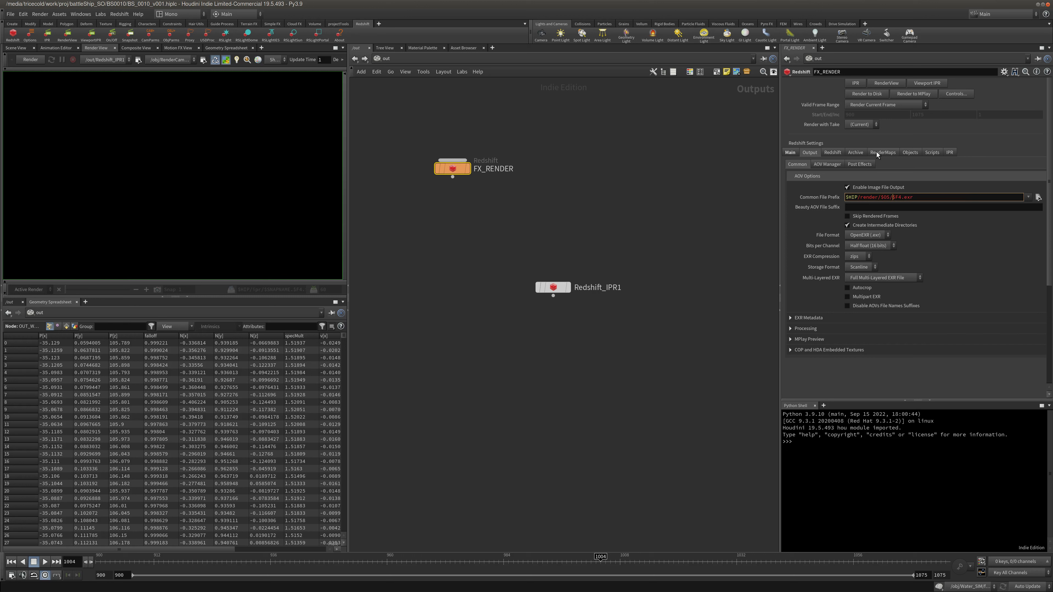
text(/v001/)
key(Return)
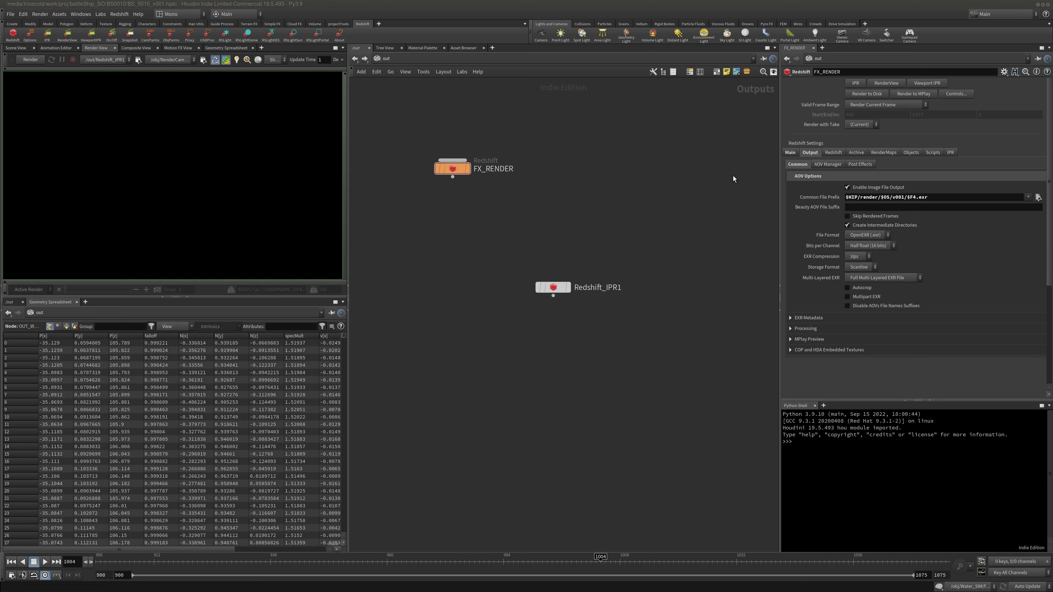
Enable motion blur with deformation blur in the Redshift settings of FX_RENDER and review the remaining render settings.
click(833, 153)
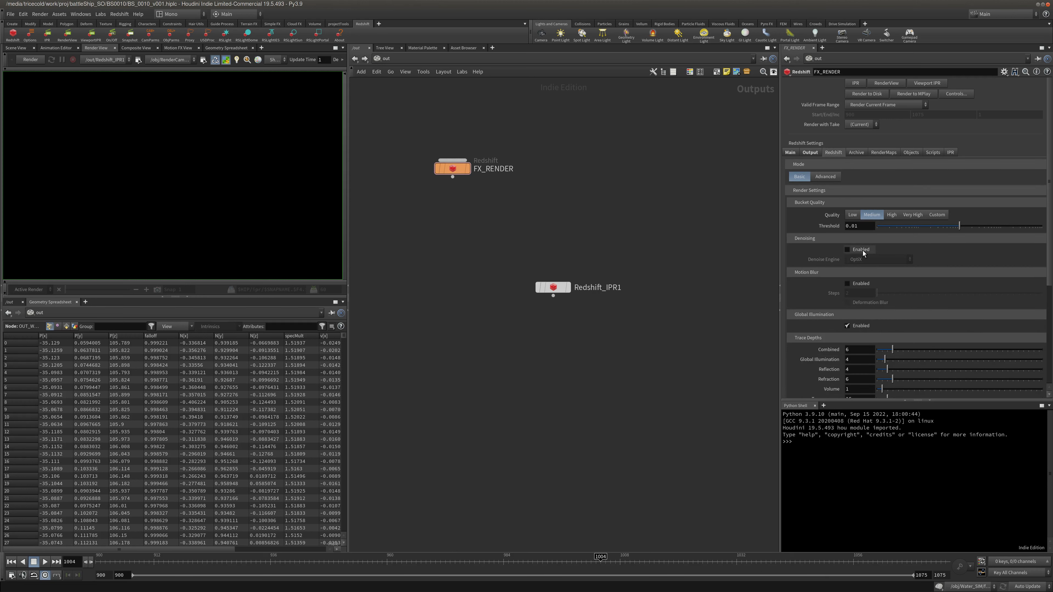
click(854, 284)
middle_drag(680, 241, 683, 229)
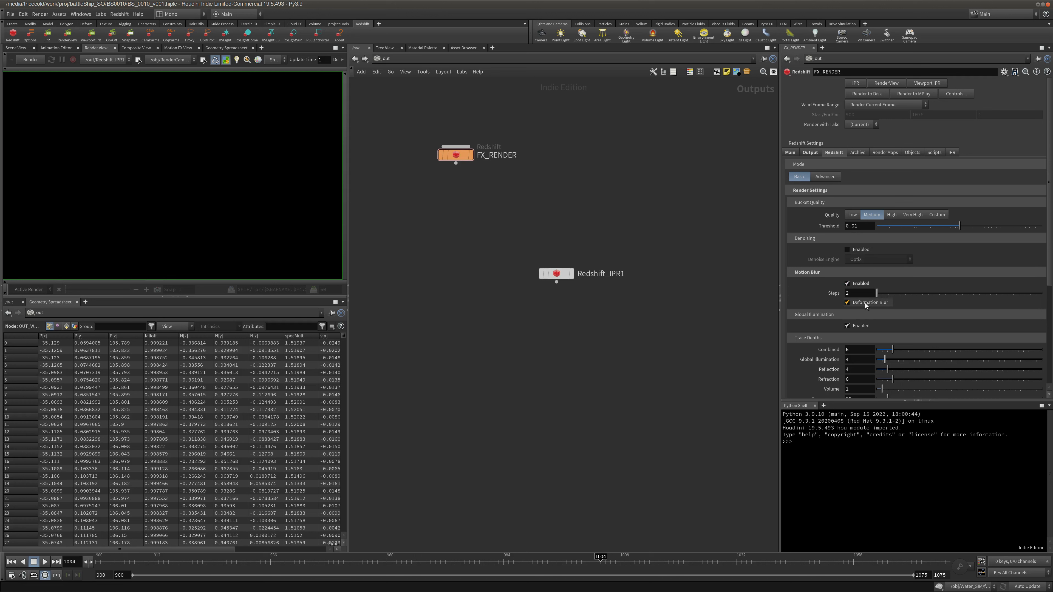
middle_drag(709, 284, 670, 256)
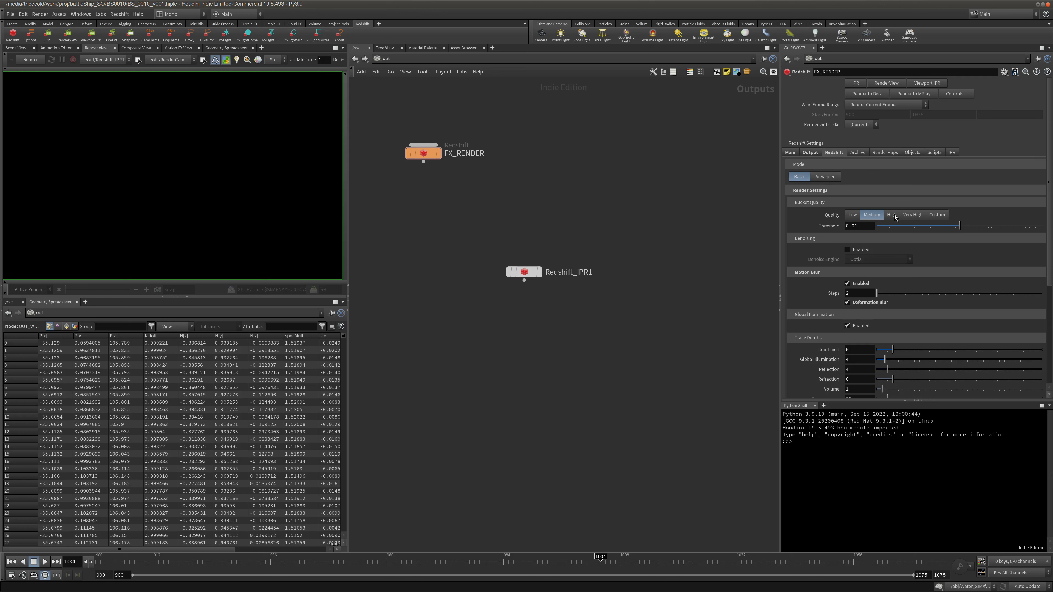
scroll(1017, 350, down, 5)
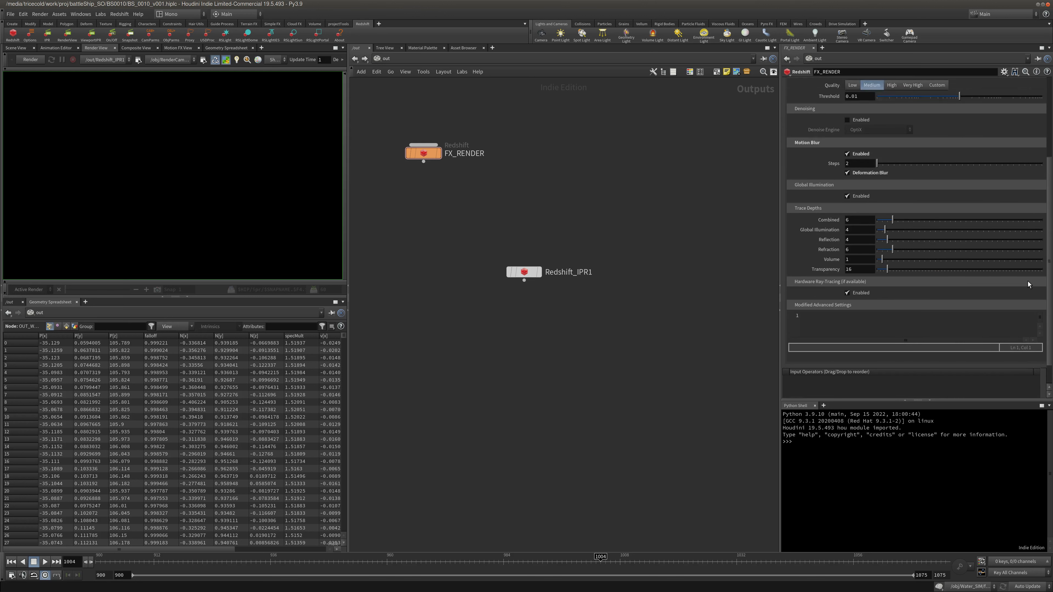
Switch the Redshift settings of FX_RENDER to Advanced mode and review its motion blur and sampling settings.
scroll(1028, 282, up, 5)
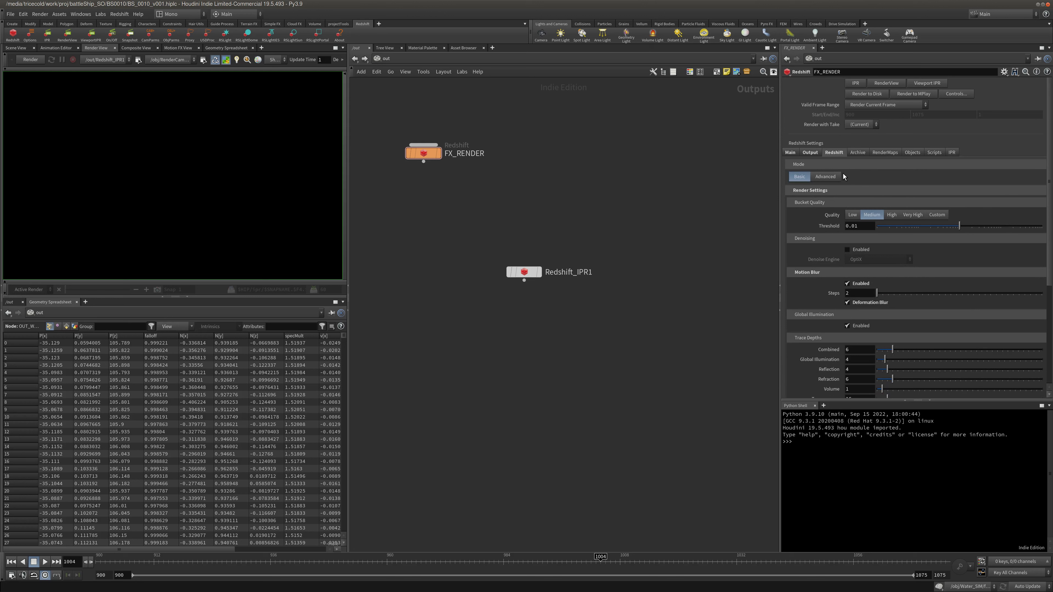
click(821, 178)
click(834, 191)
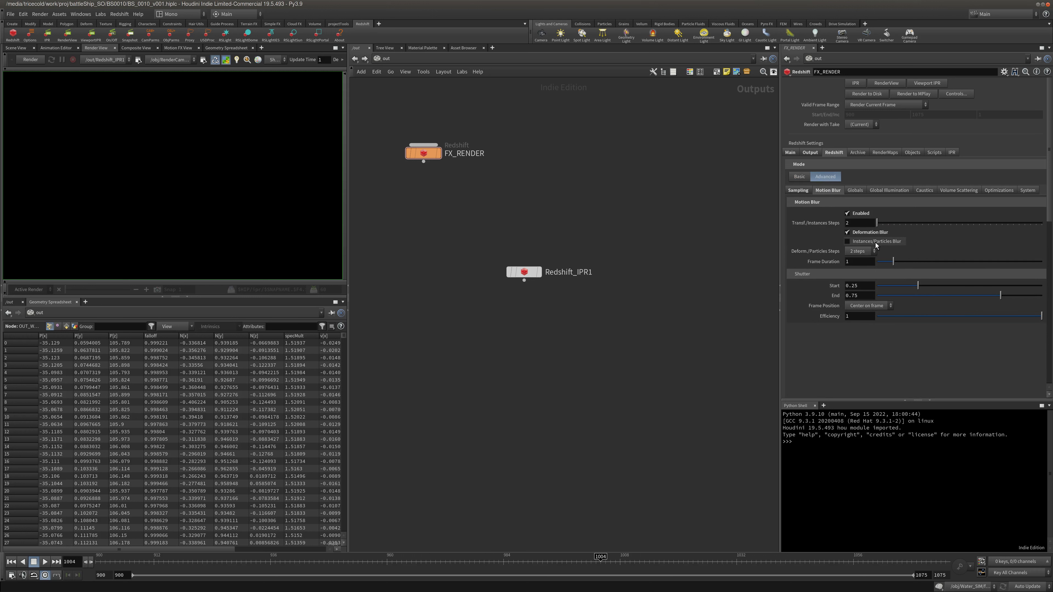
click(796, 191)
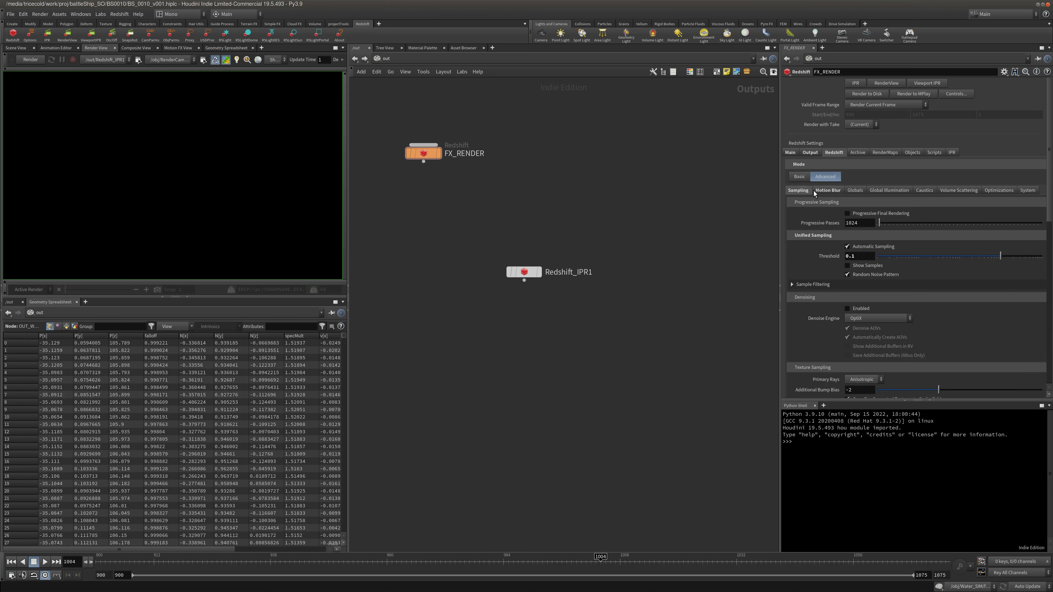
click(867, 258)
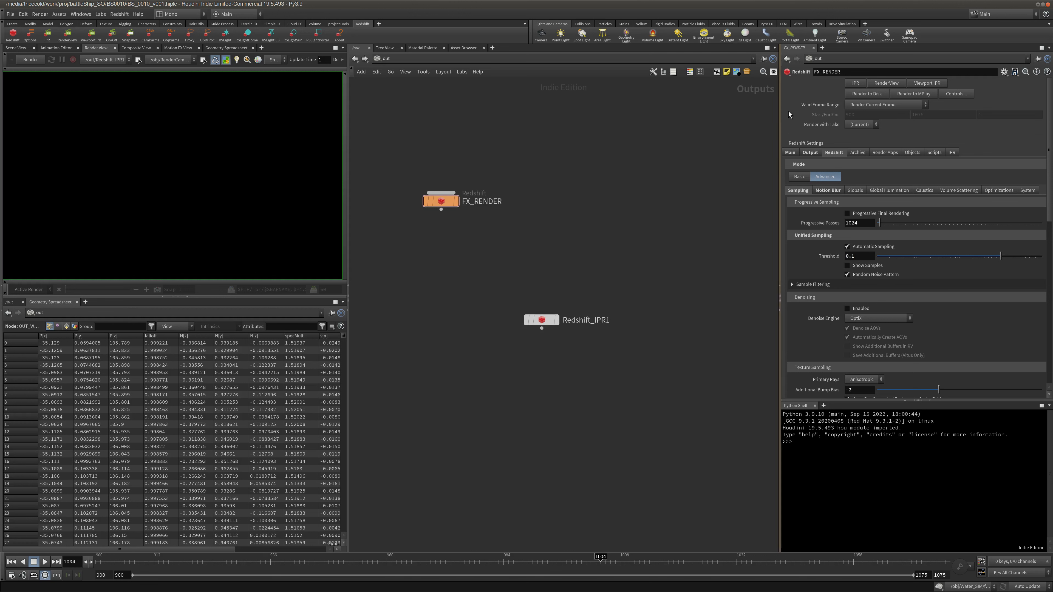
Clear the Candidate Objects wildcard in the object settings of FX_RENDER.
click(913, 153)
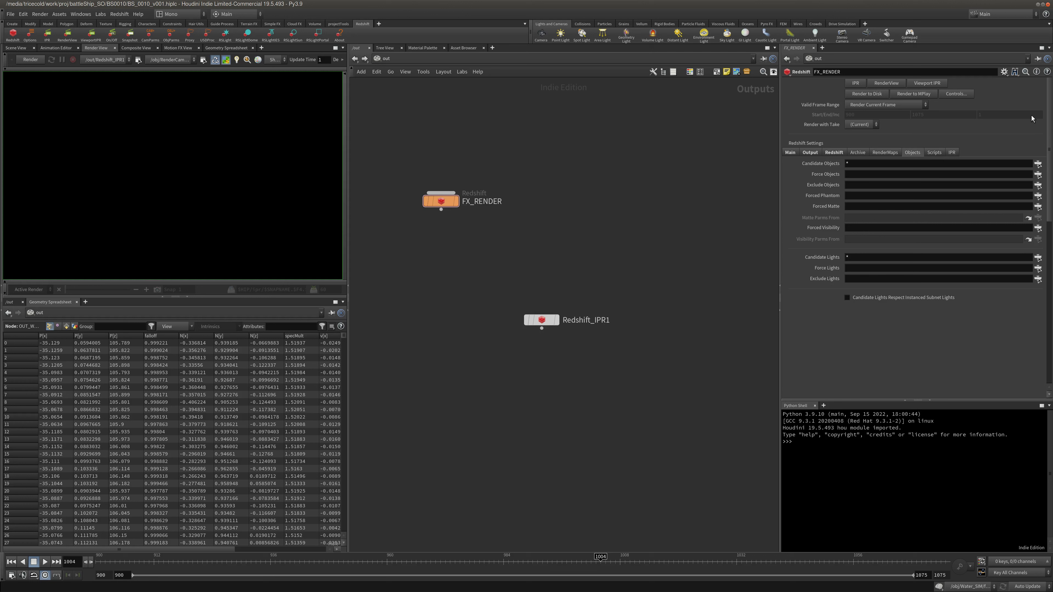
key(BackSpace)
key(Return)
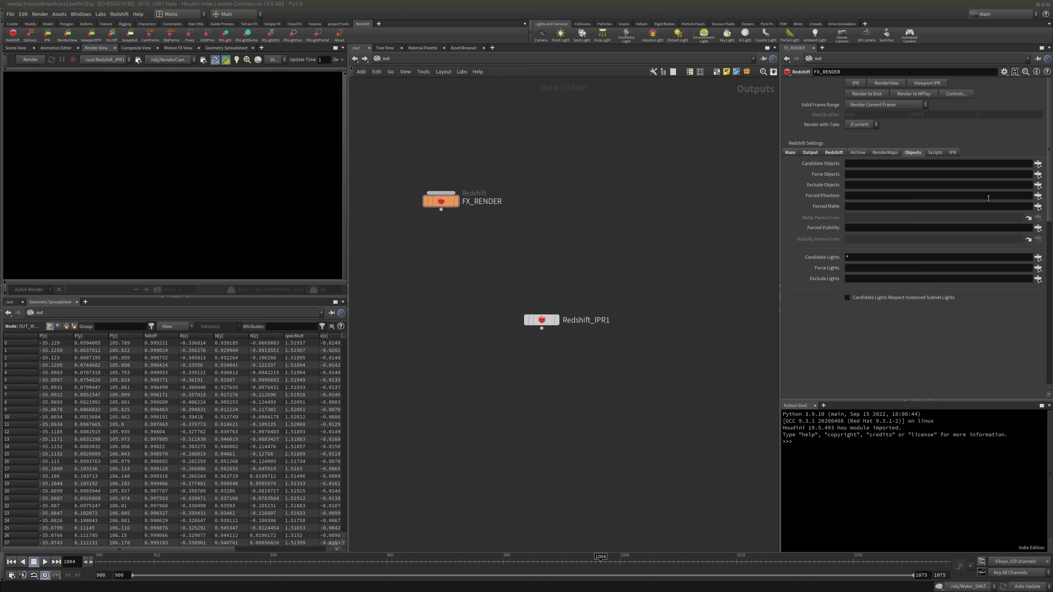
Set the Force Objects of FX_RENDER to USS_Missouri only, choosing it from the obj operators.
click(1038, 176)
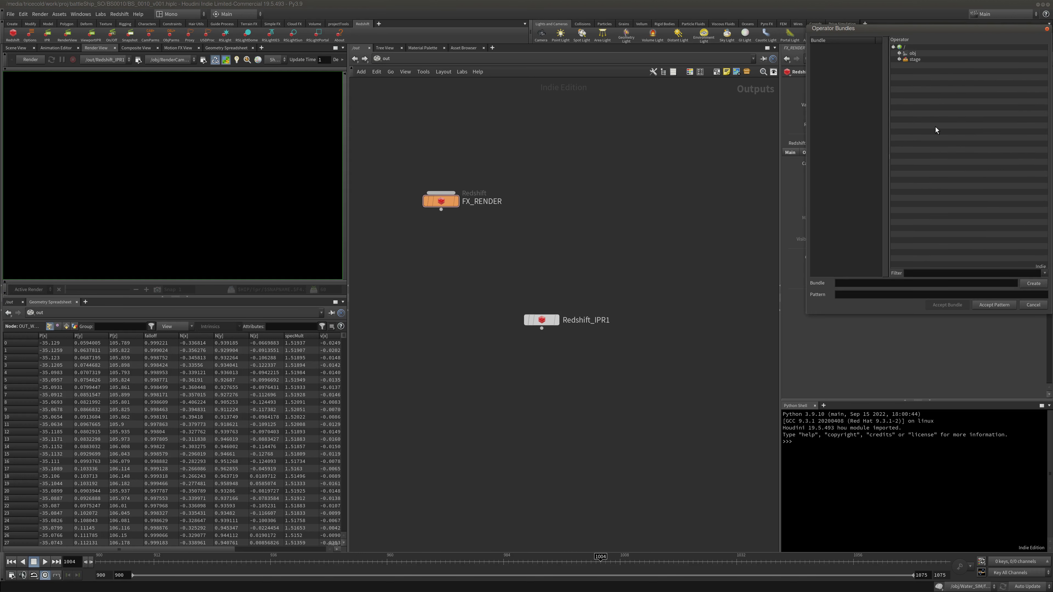
click(900, 54)
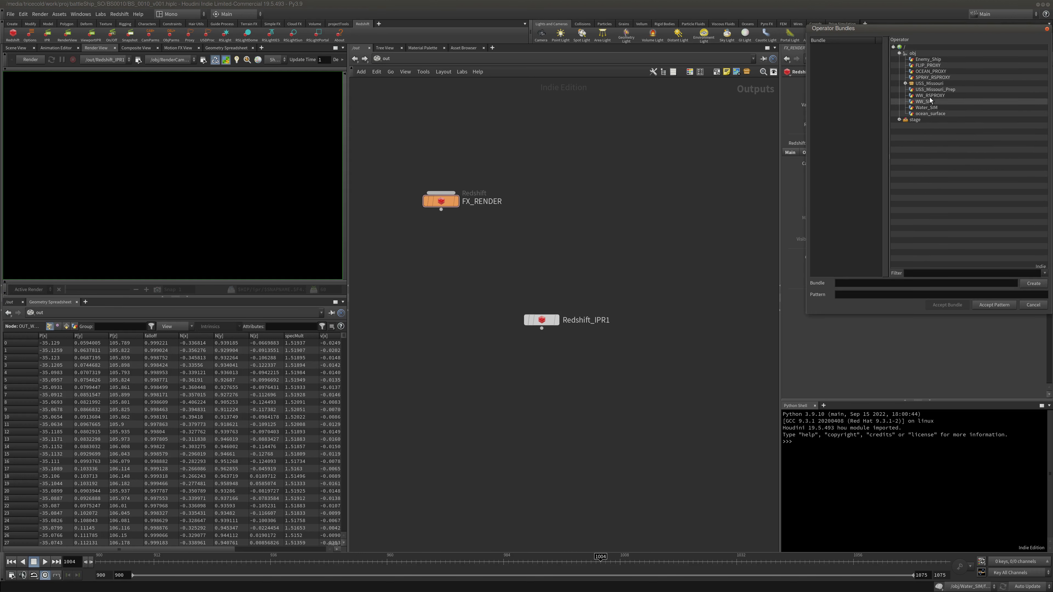
click(953, 84)
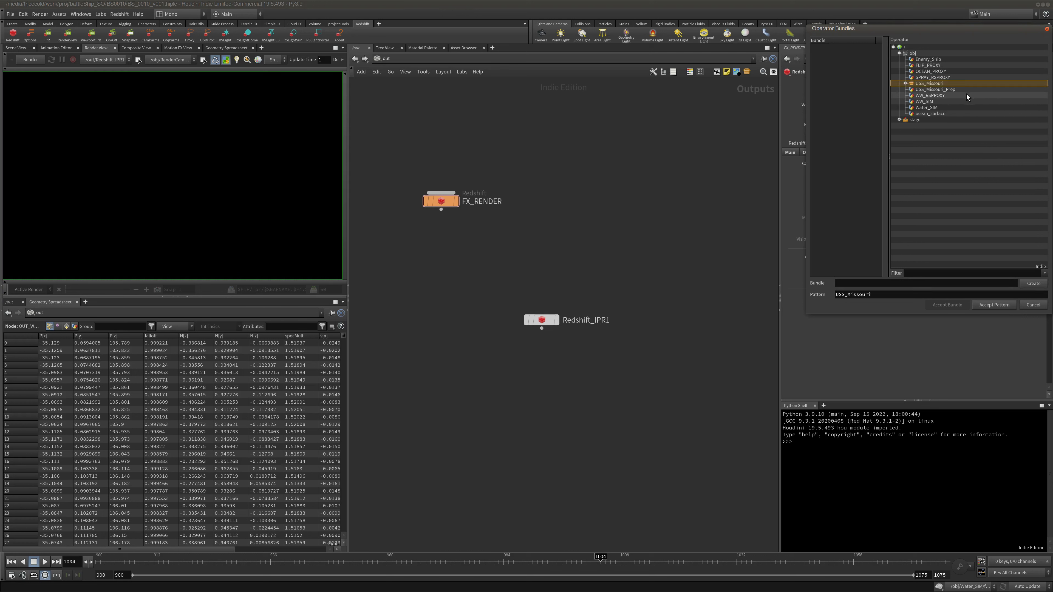
ctrl+click(952, 95)
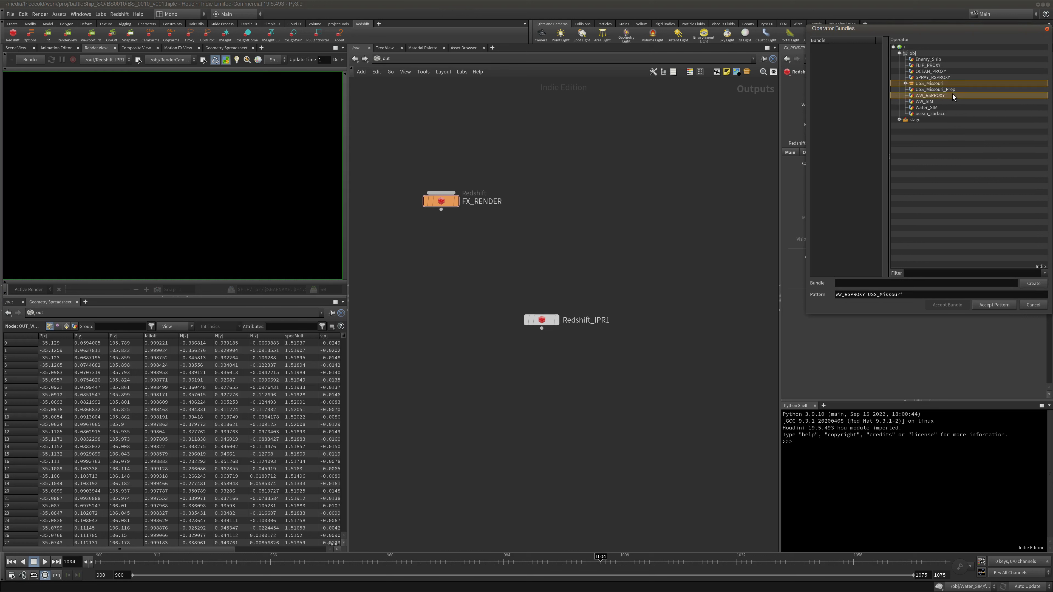
ctrl+click(943, 77)
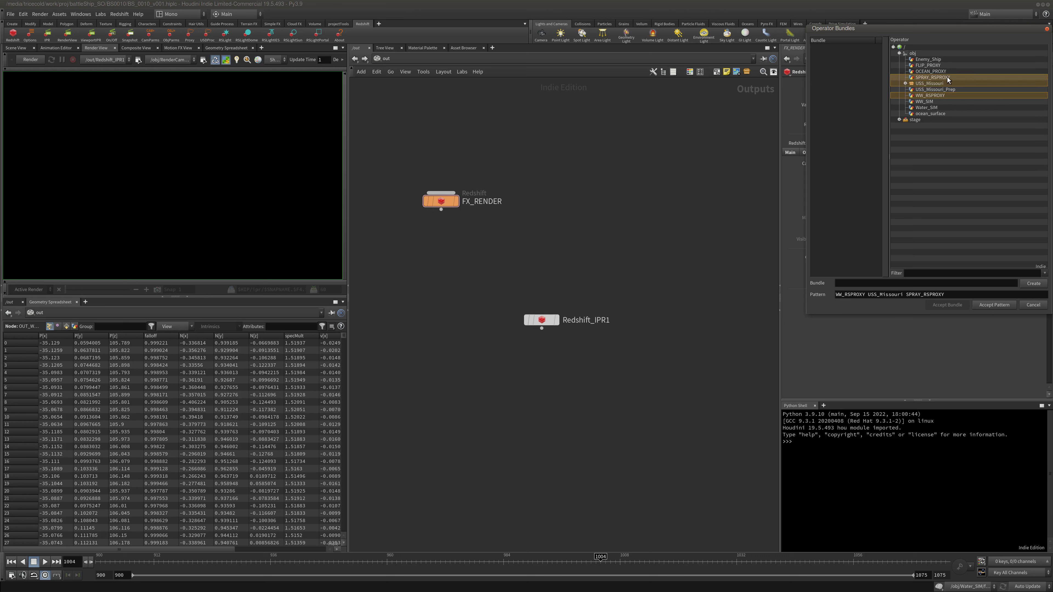
ctrl+click(938, 71)
click(945, 82)
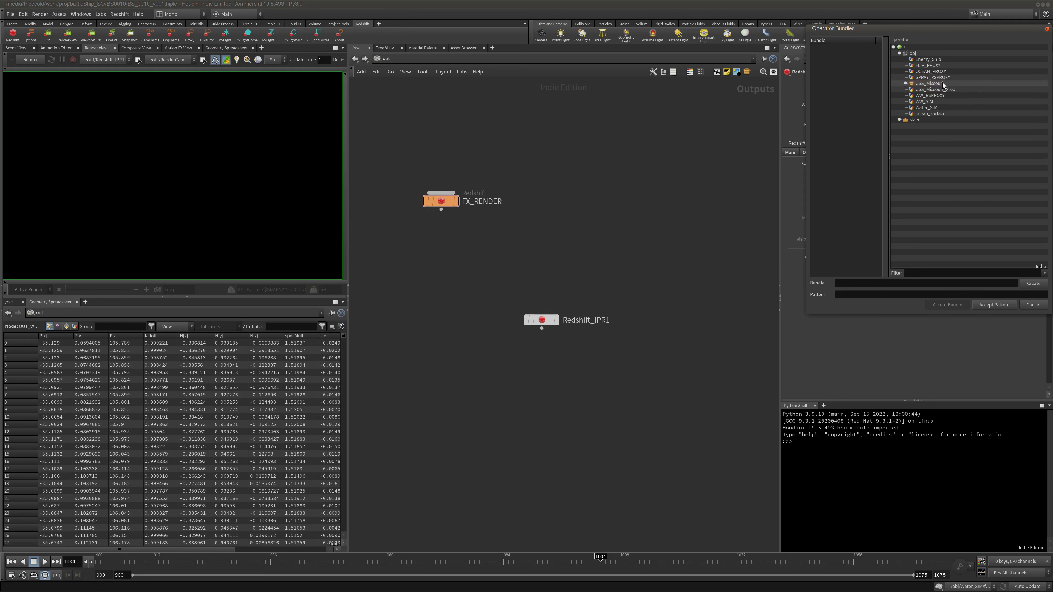
click(929, 83)
click(994, 305)
middle_drag(496, 136, 501, 128)
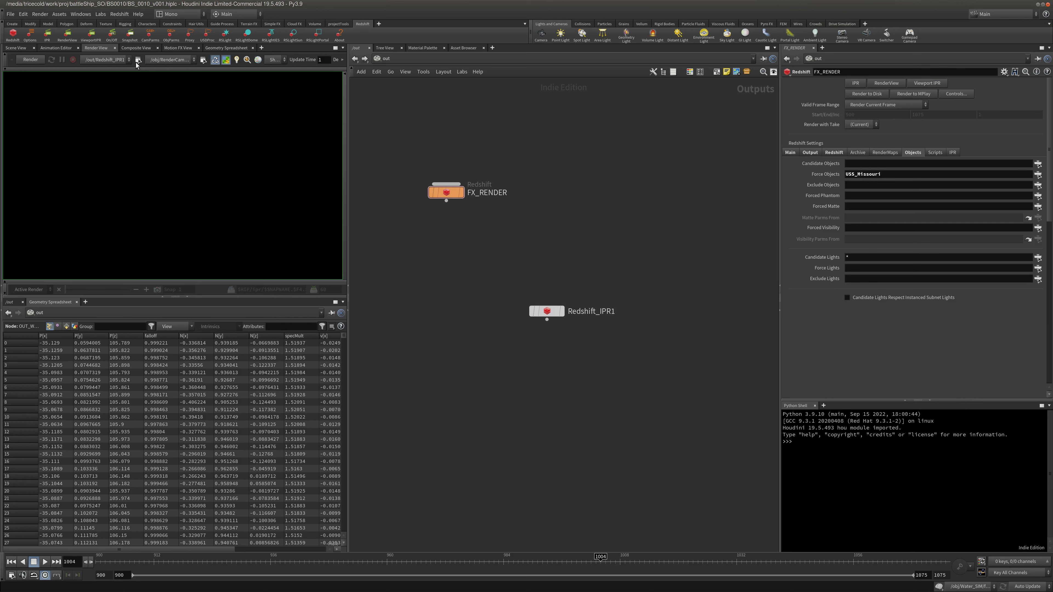
click(141, 70)
Replace the Candidate Lights wildcard of FX_RENDER with rslightdome1 and rslight1.
click(987, 258)
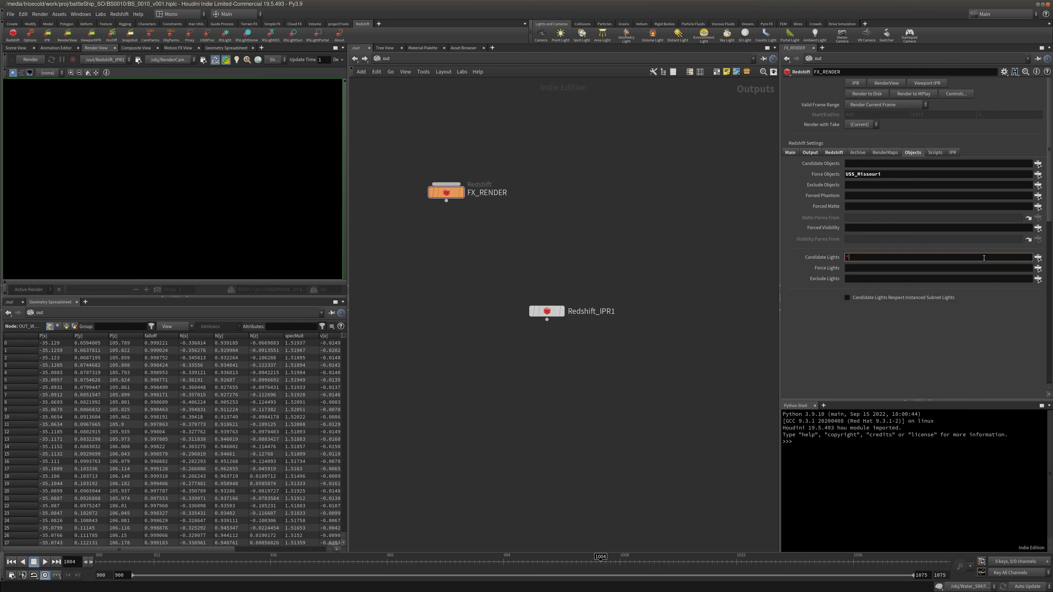
click(1038, 257)
click(947, 80)
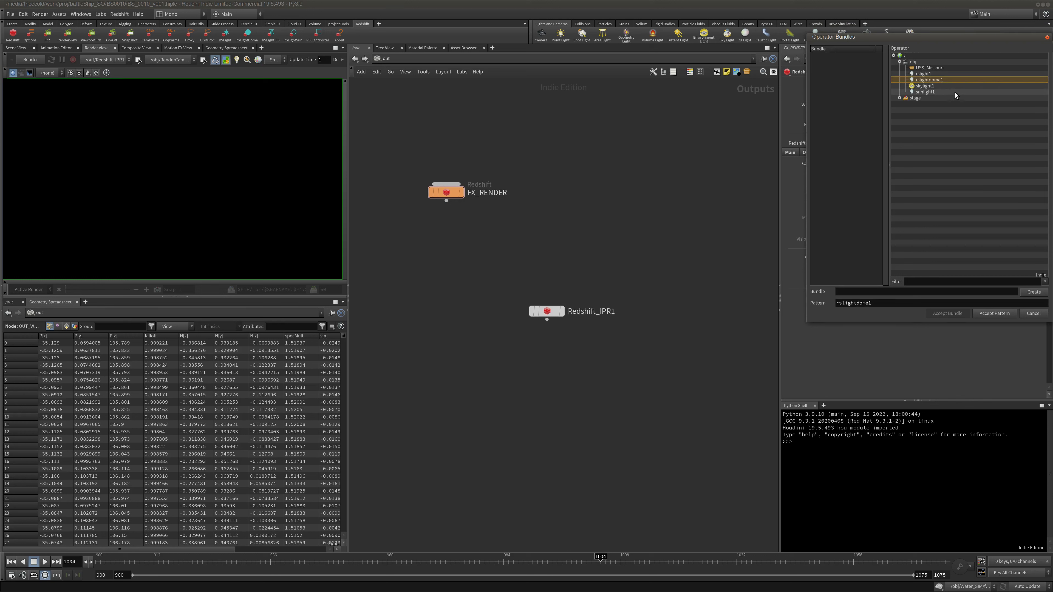
ctrl+click(941, 74)
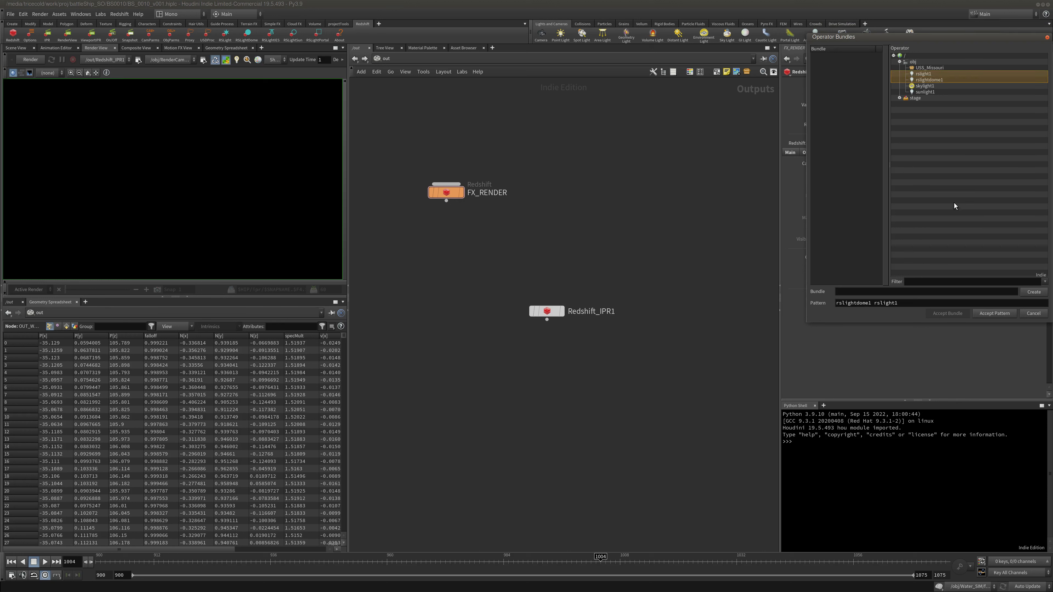
click(994, 314)
Return to the obj network and examine the settings of rslightdome1 and rslight1.
click(386, 58)
click(411, 98)
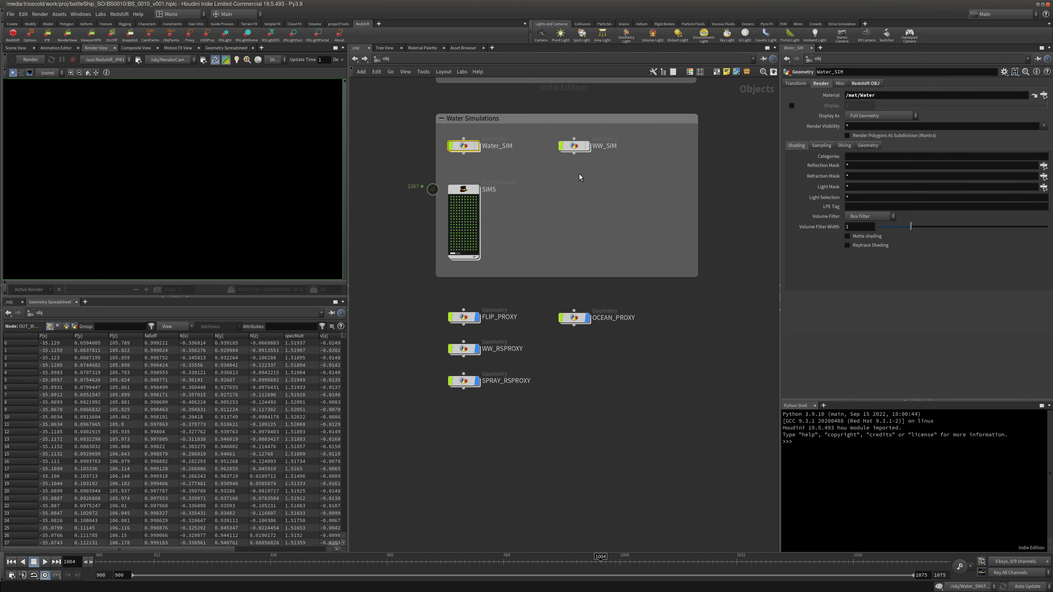
middle_drag(565, 172, 545, 337)
middle_drag(741, 165, 558, 213)
click(624, 162)
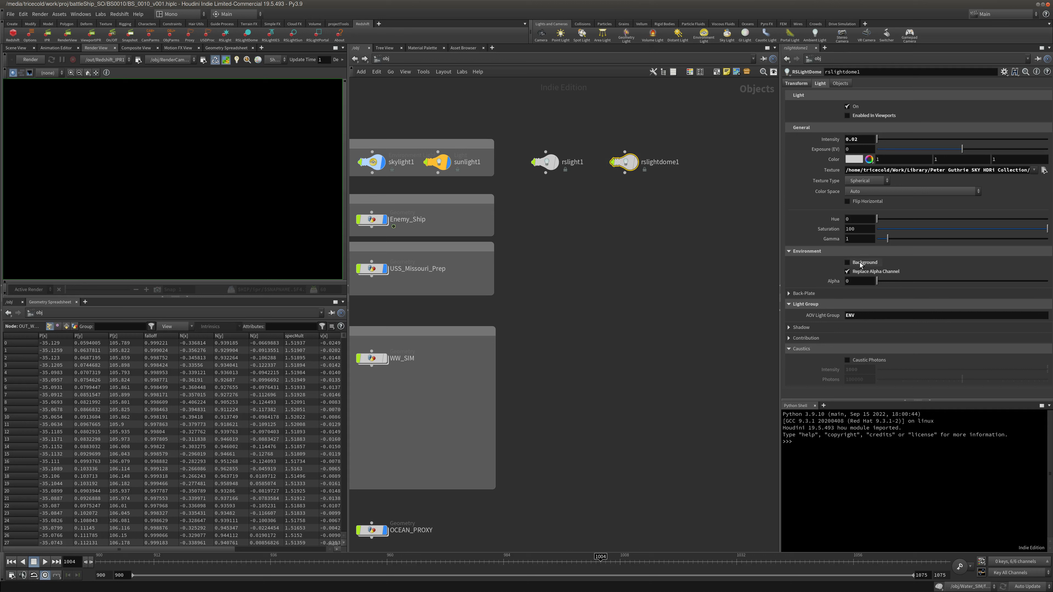
click(690, 275)
click(546, 162)
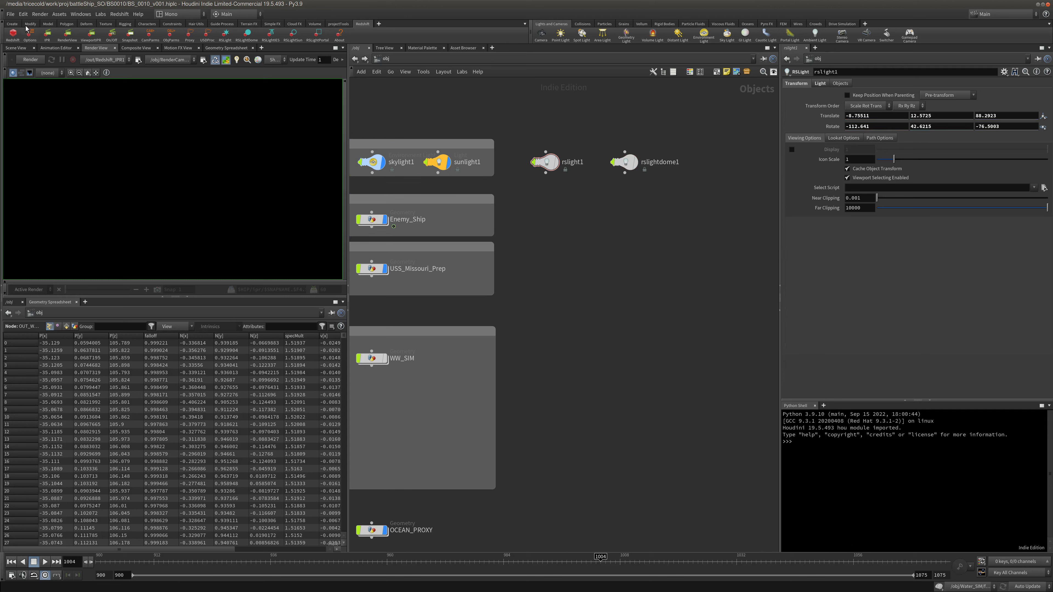
Save the scene, start a Redshift IPR render through /obj/RenderCamera and make the render view taller.
click(9, 14)
click(25, 73)
click(162, 60)
click(166, 70)
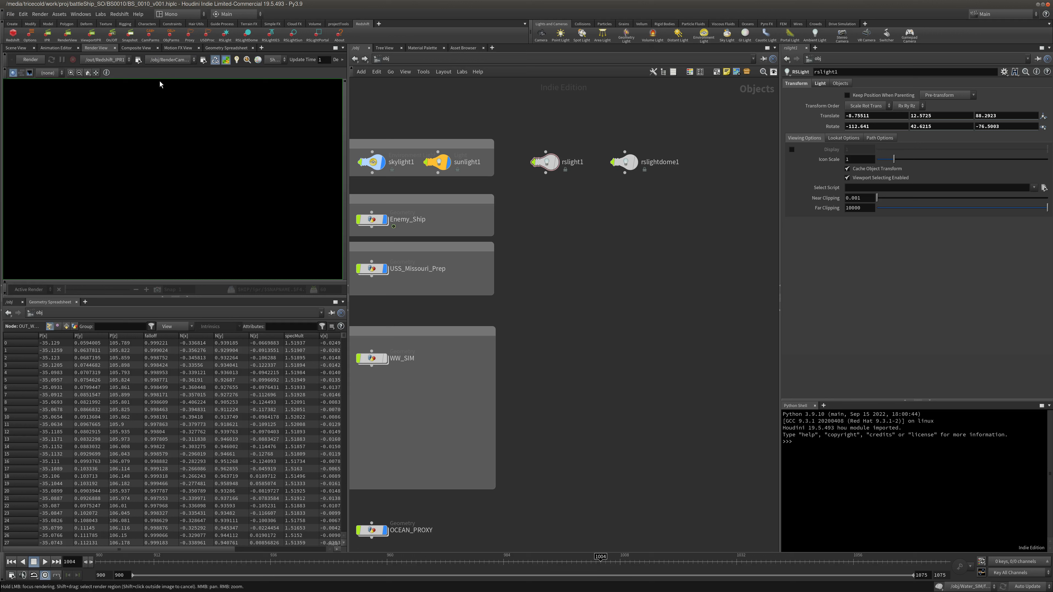
click(30, 60)
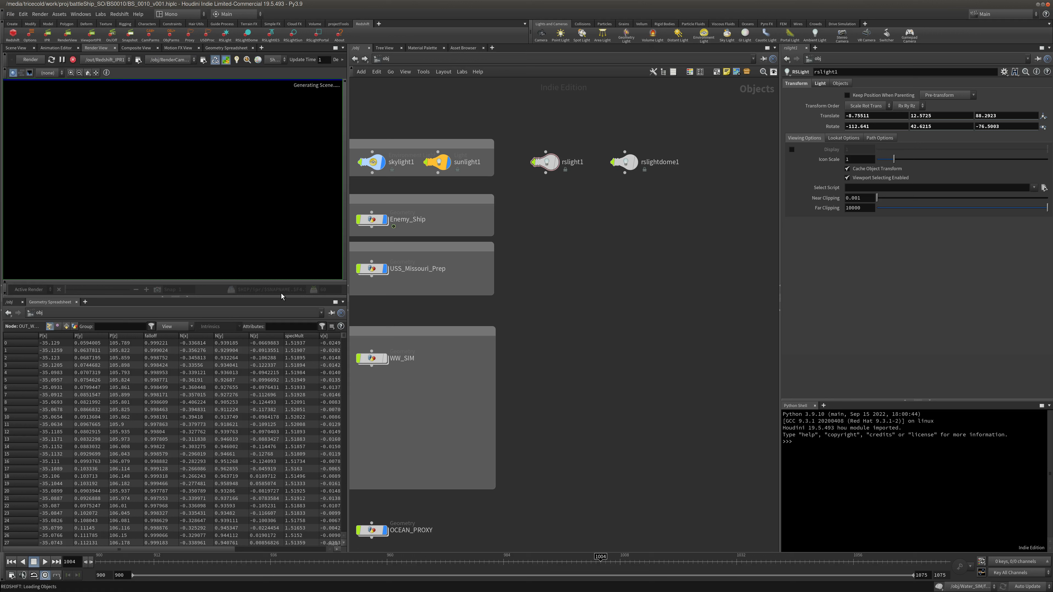
drag(283, 298, 282, 335)
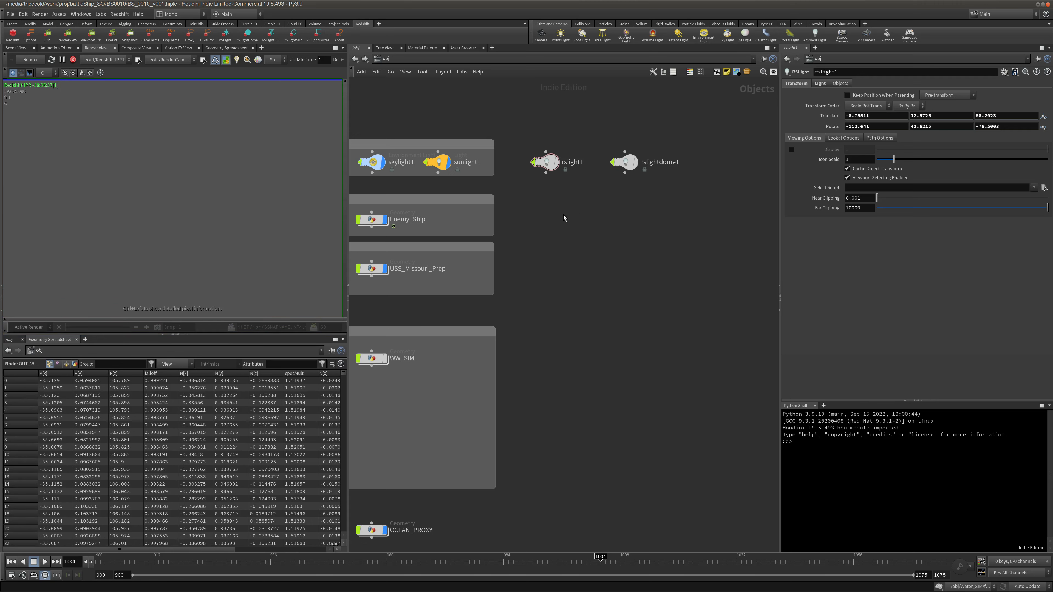
Show the colour controls of the render view and review the view transforms, leaving sRGB selected.
key(h)
scroll(178, 177, down, 4)
middle_drag(172, 175, 192, 163)
scroll(193, 163, up, 3)
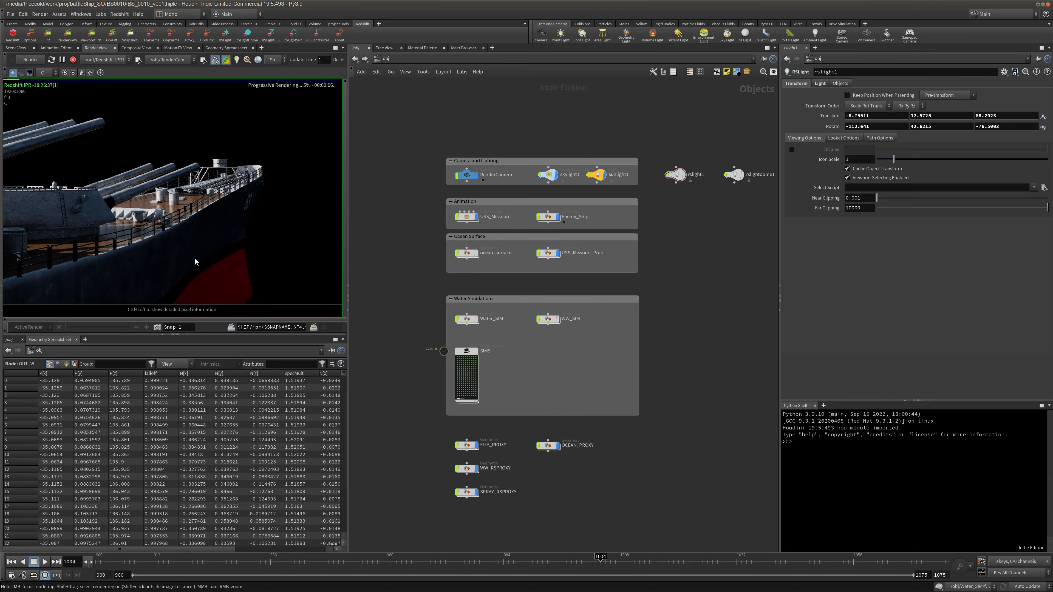
click(201, 318)
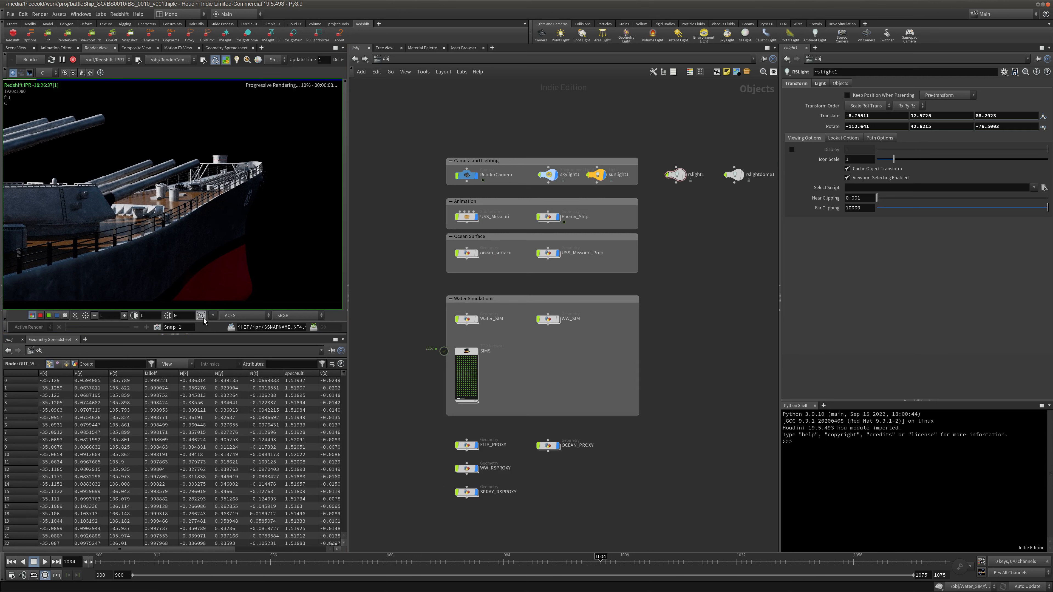
click(292, 316)
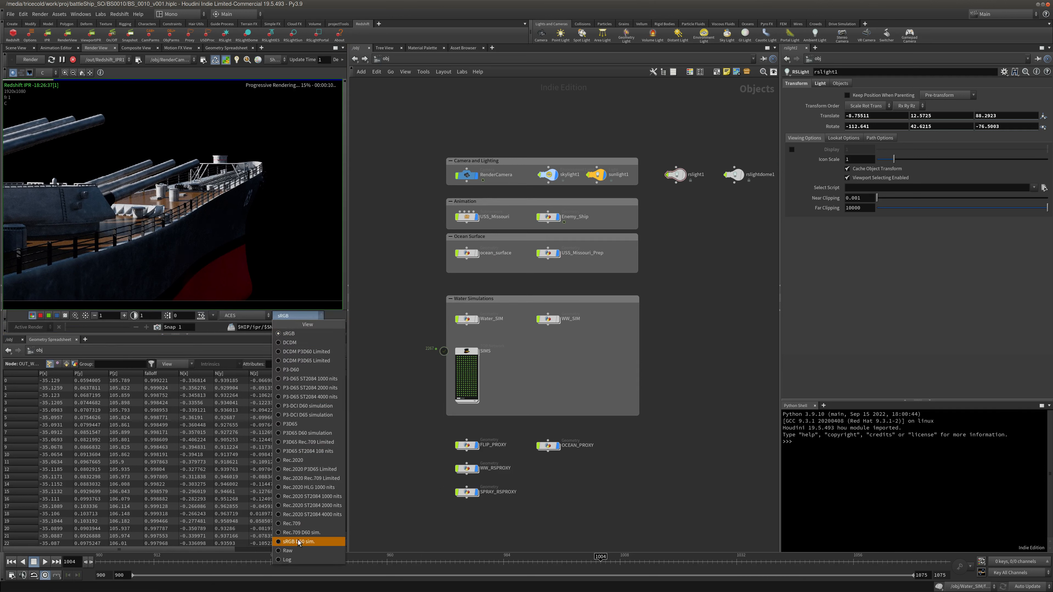
click(270, 269)
Examine the rendered battleship's deck, railings and guns up close in the render view, stopping the IPR render along the way.
scroll(272, 273, up, 5)
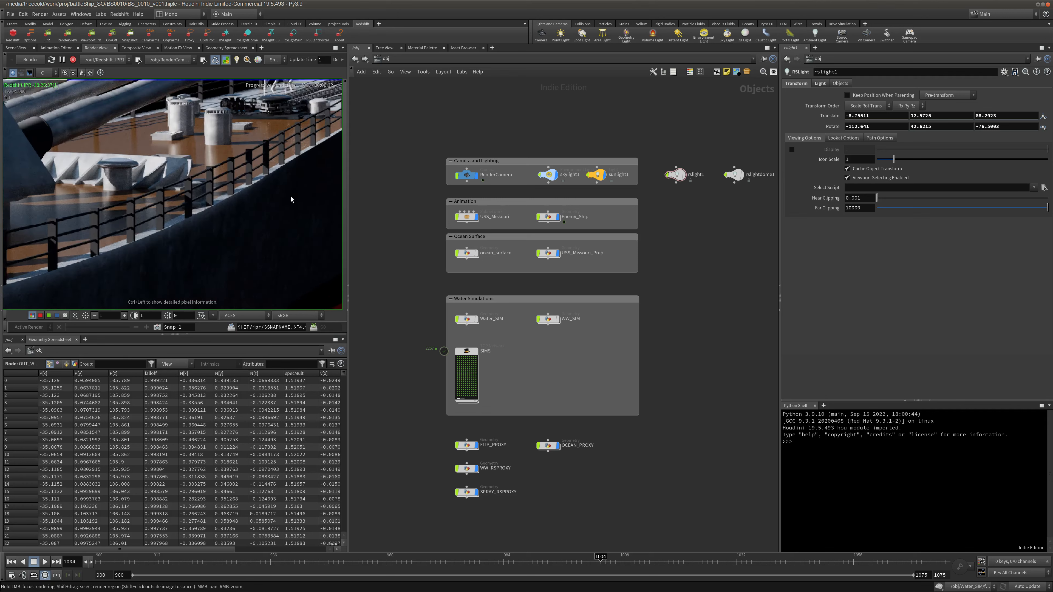
scroll(233, 195, down, 5)
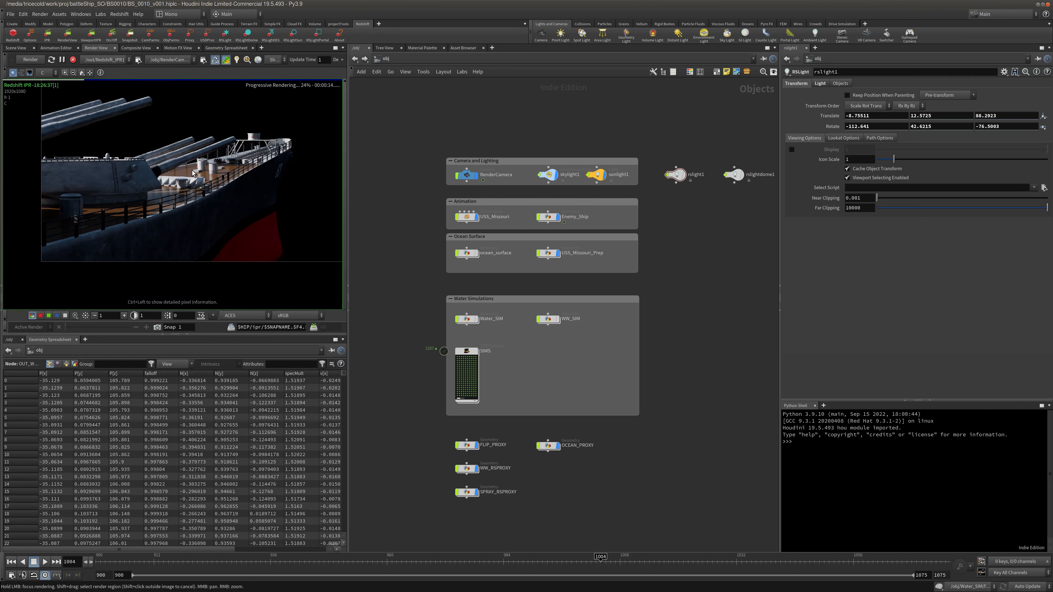
middle_drag(93, 138, 61, 143)
click(73, 59)
right_drag(106, 156, 214, 143)
middle_drag(214, 144, 153, 119)
right_drag(183, 141, 153, 145)
middle_drag(154, 145, 95, 190)
middle_drag(190, 125, 306, 79)
right_drag(248, 137, 199, 143)
middle_drag(195, 145, 157, 196)
scroll(108, 187, down, 1)
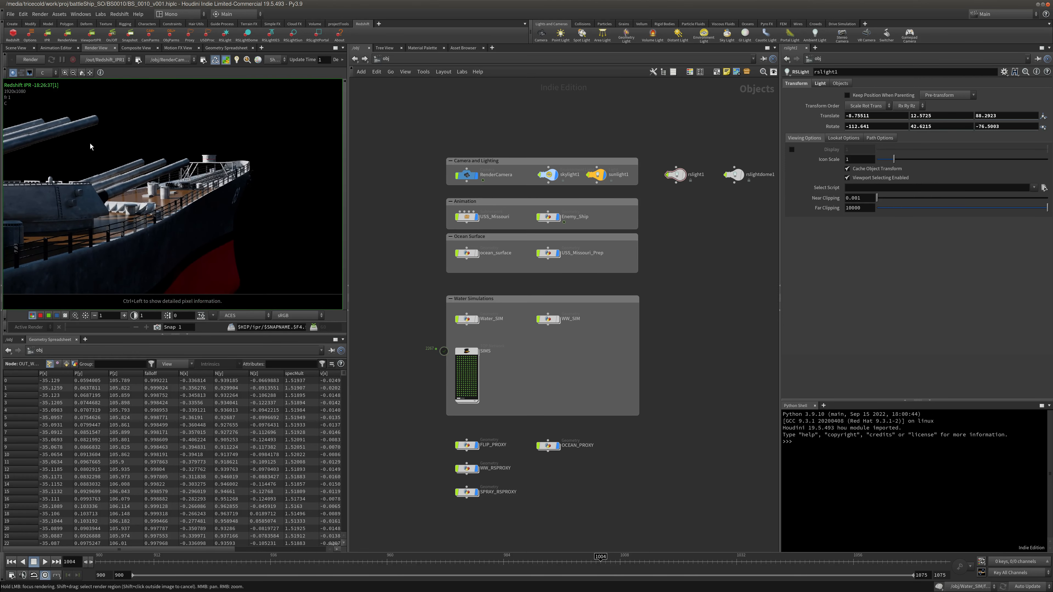
middle_drag(89, 144, 124, 148)
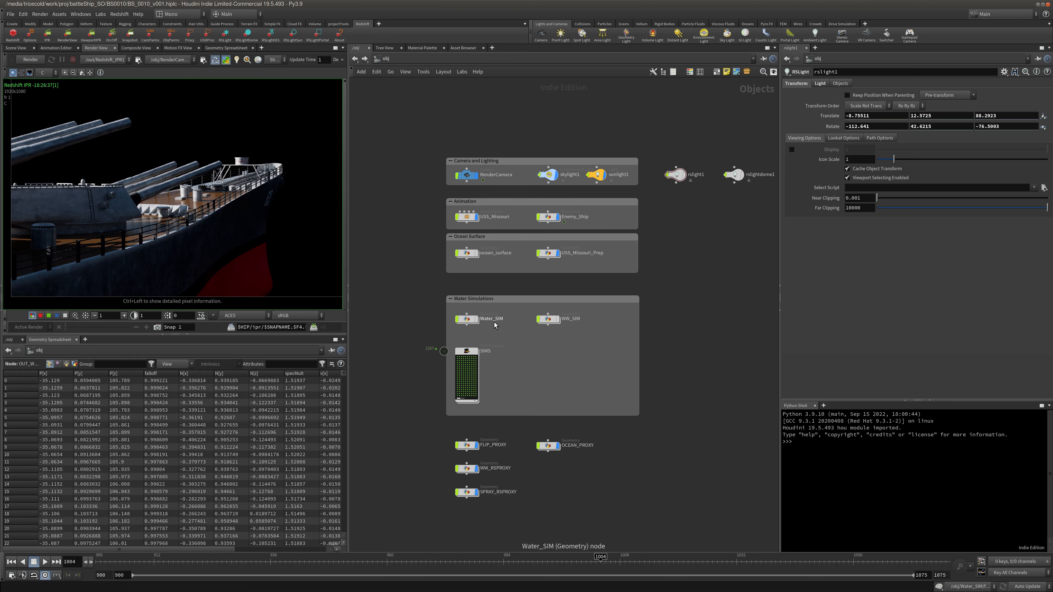
Copy the FLIP_PROXY node name and add it after USS_Missouri in the Force Objects of FX_RENDER.
double_click(494, 445)
key(ctrl+c)
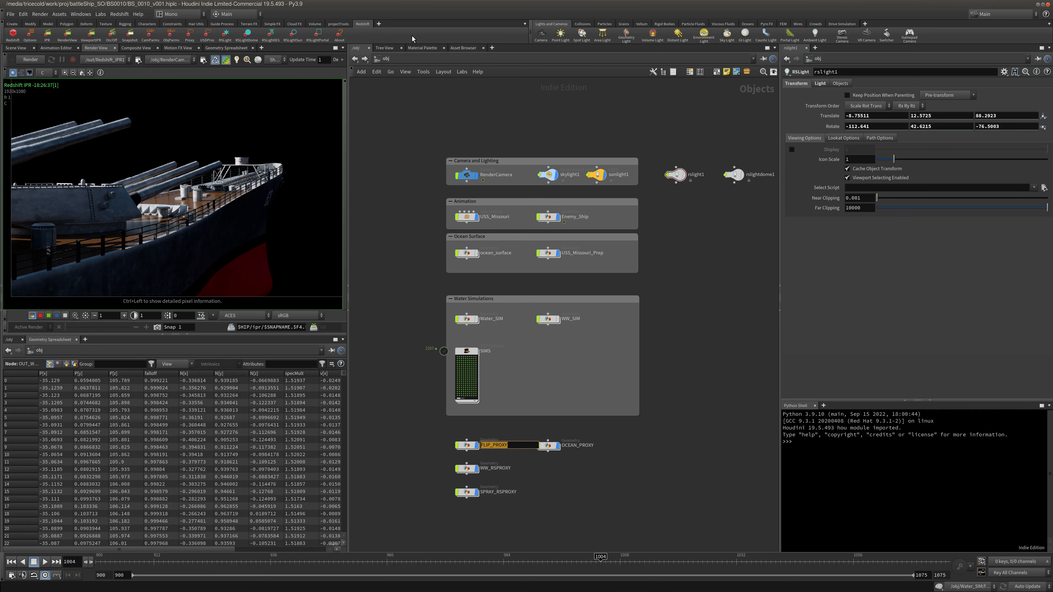
click(422, 57)
click(440, 104)
click(890, 174)
key(ctrl+v)
key(Return)
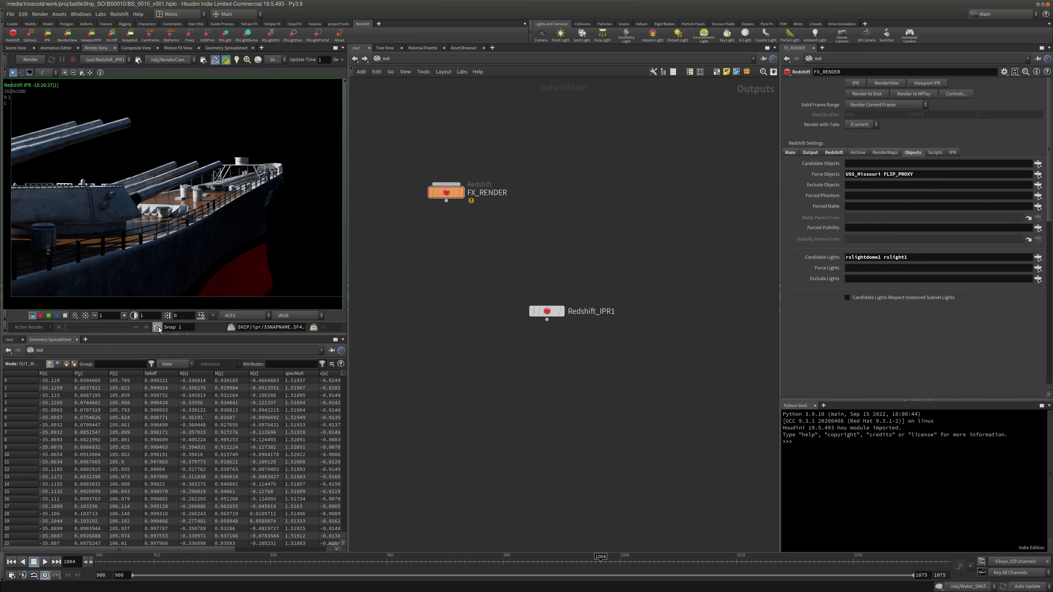
Enlarge the render view in both directions and start the Redshift IPR render again.
drag(348, 286, 439, 275)
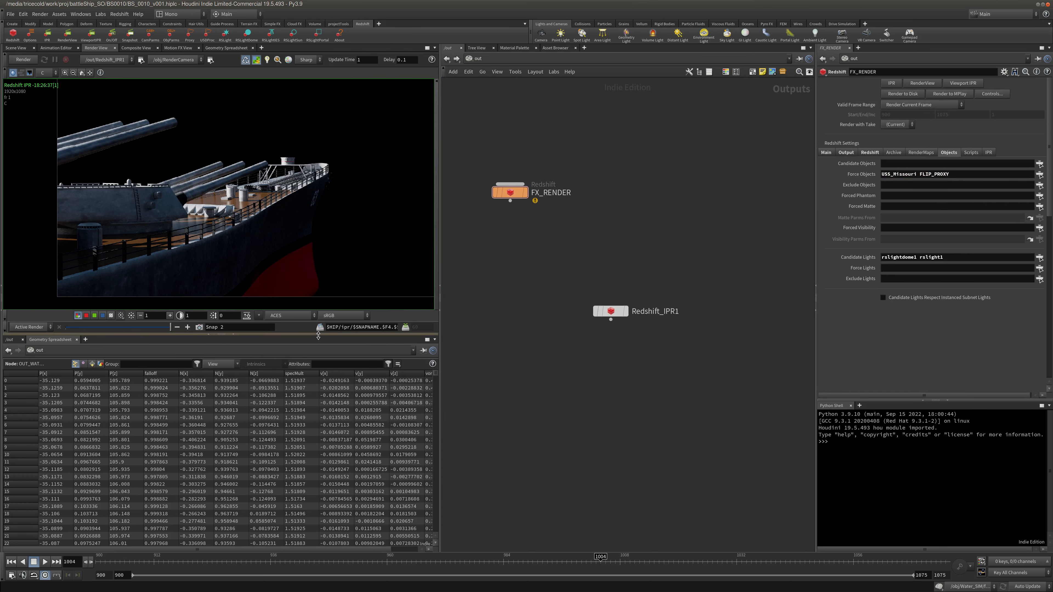
drag(318, 336, 317, 394)
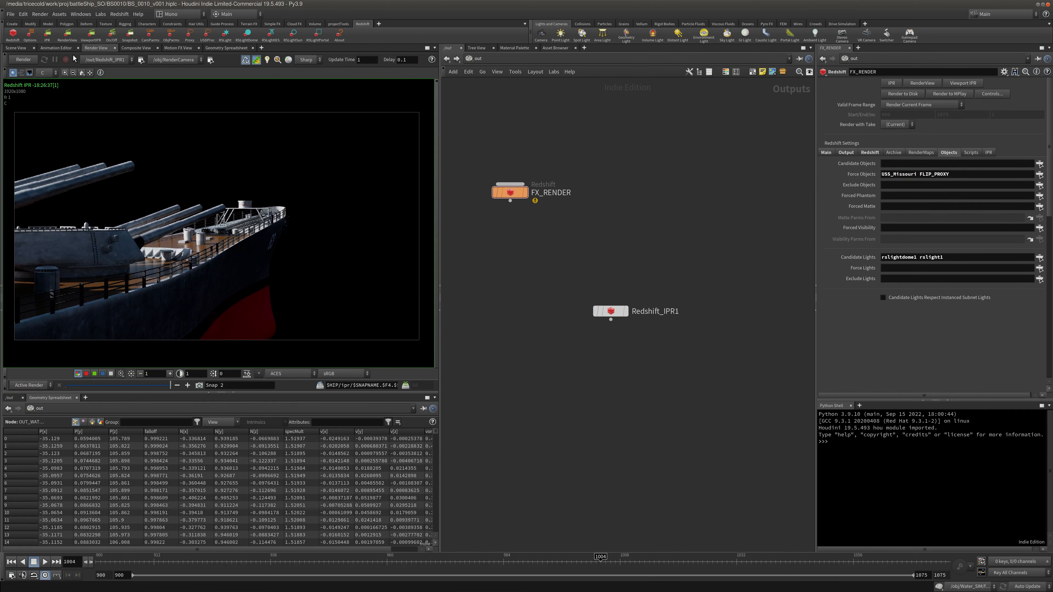
click(23, 60)
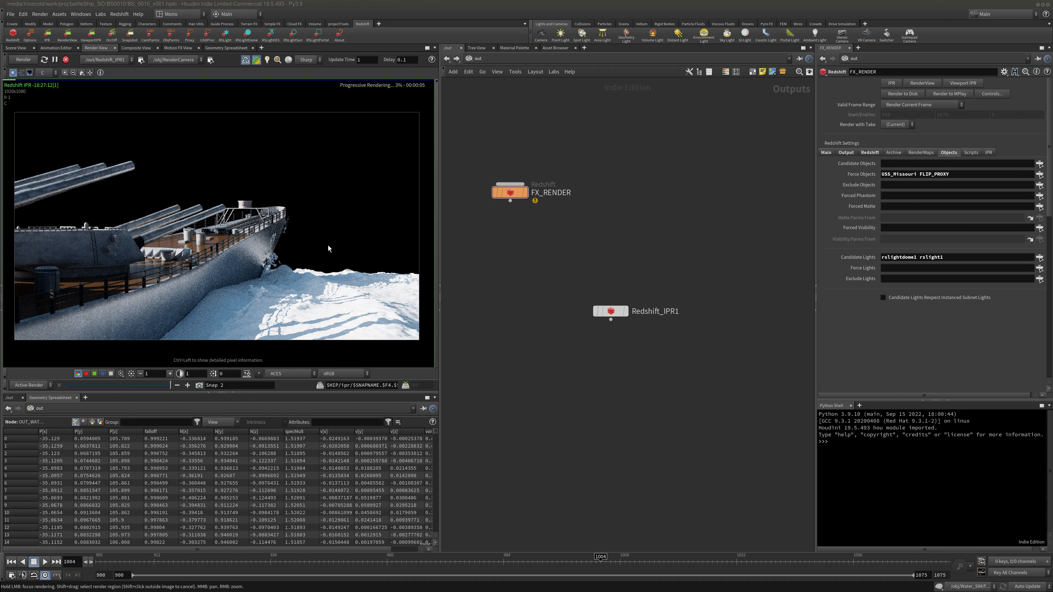
middle_drag(544, 269, 539, 261)
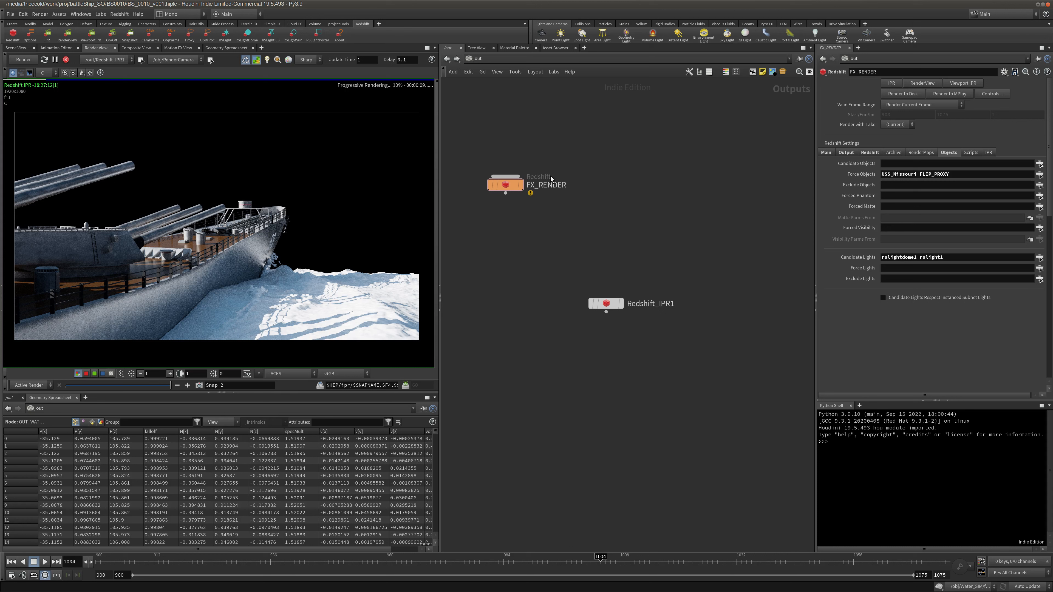
Check Water_SIM's material among the scene objects, stop the IPR render and assign the /mat/Water material to FLIP_PROXY.
click(521, 58)
click(547, 100)
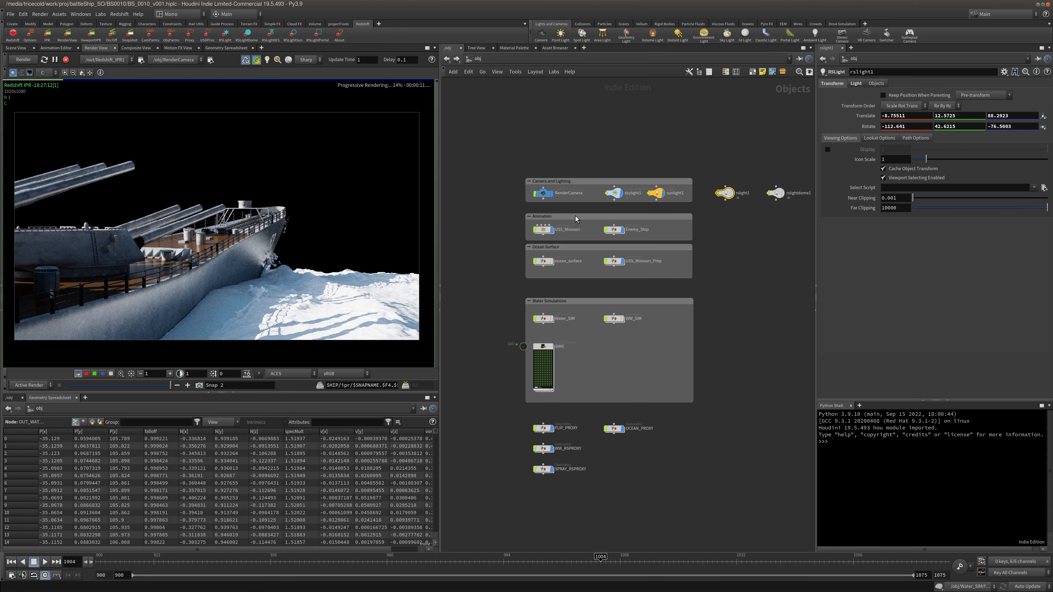
click(565, 319)
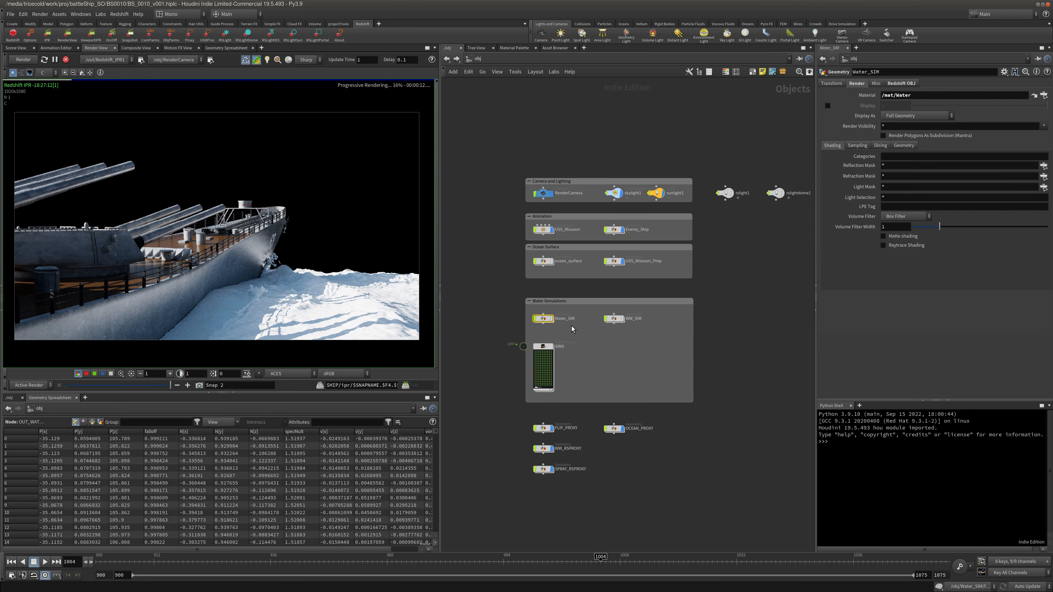
click(578, 426)
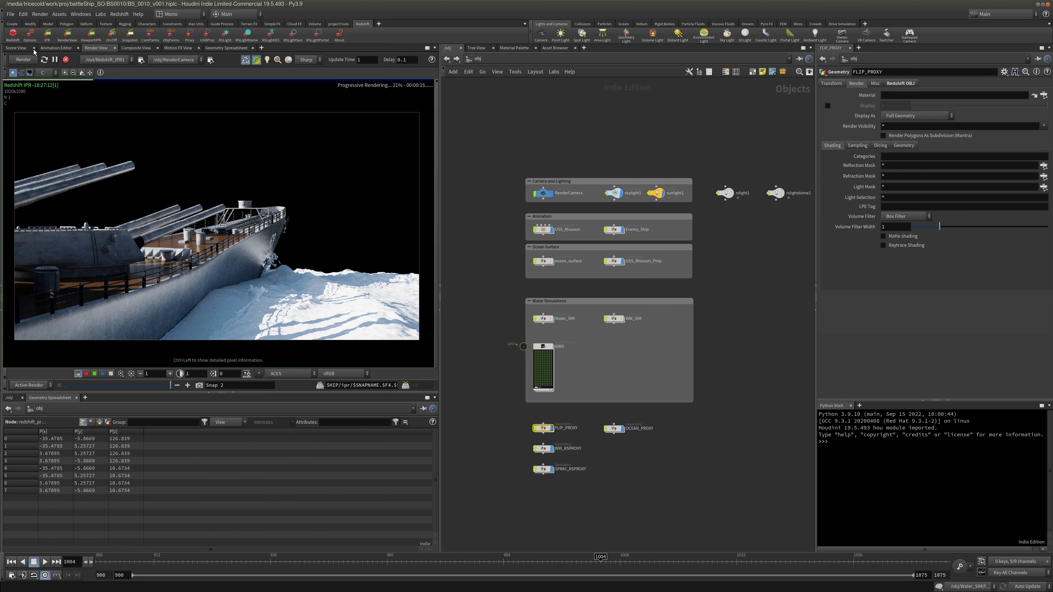
click(66, 60)
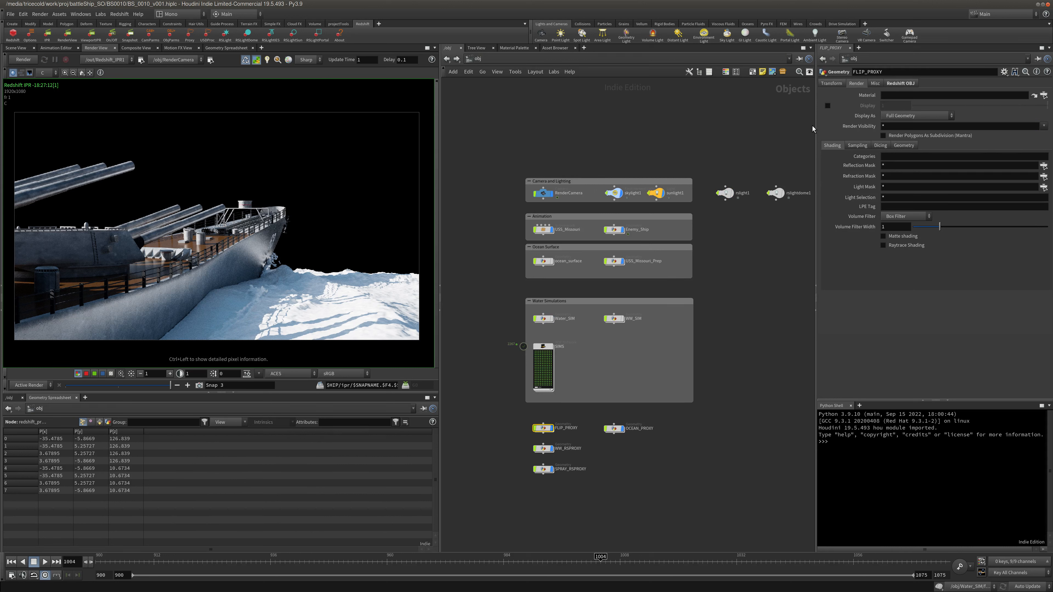
click(1044, 95)
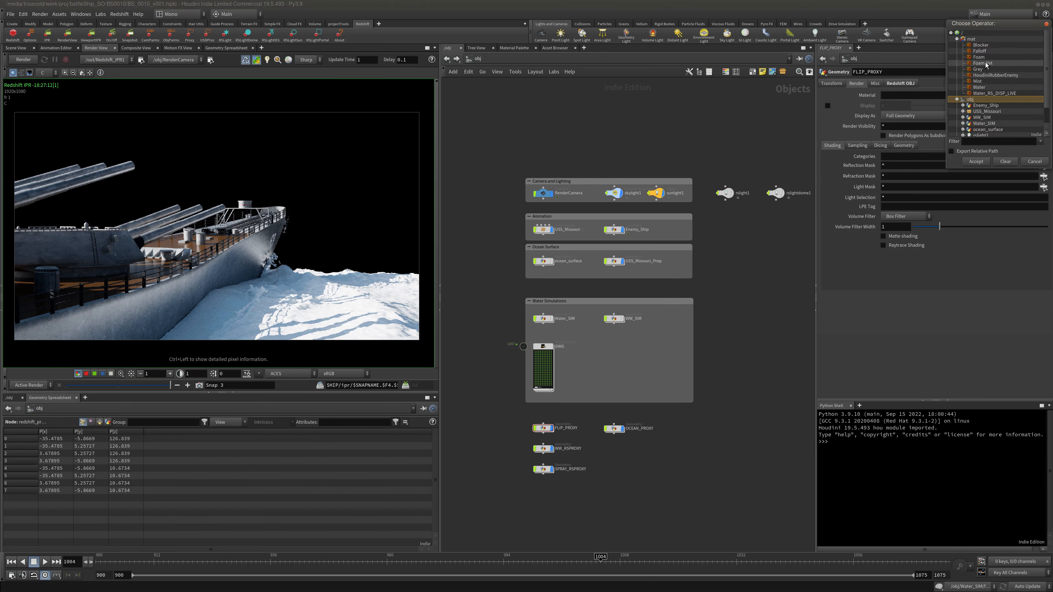
click(992, 87)
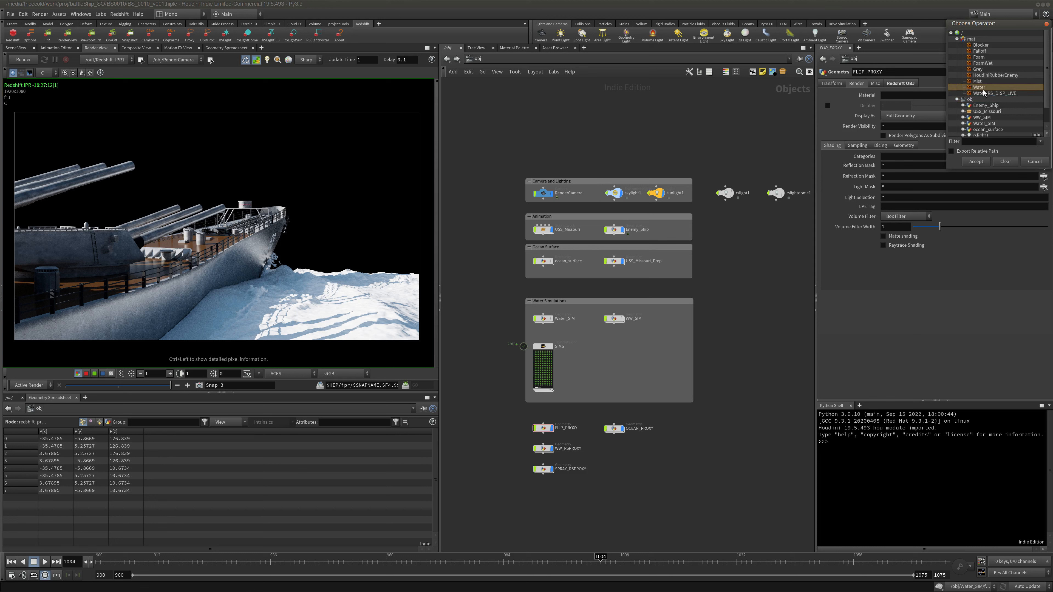
click(976, 162)
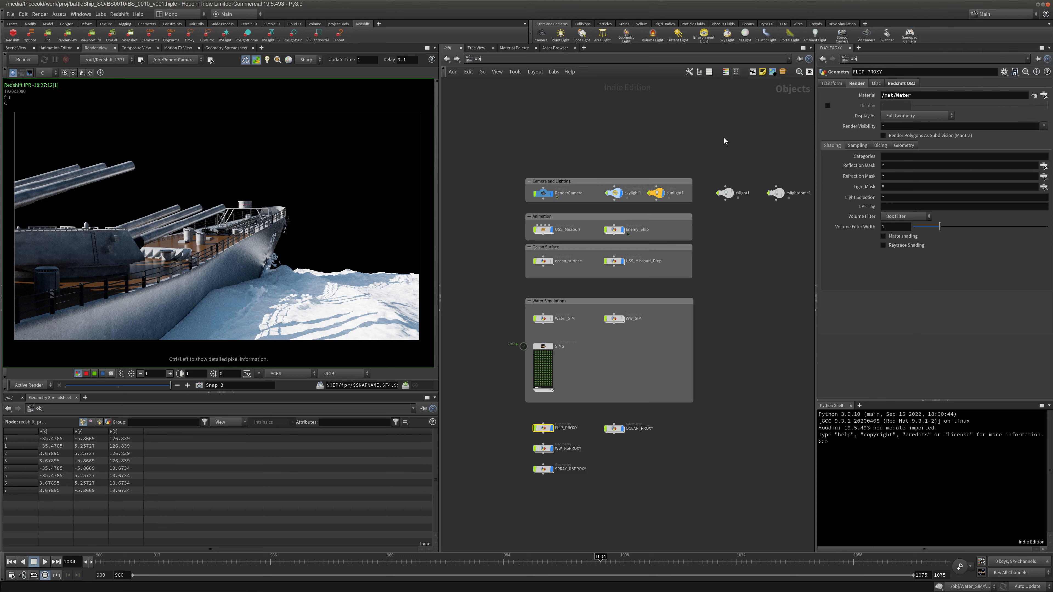
Restart the Redshift IPR render and frame the ship's bow and the shaded water in the render view.
click(24, 60)
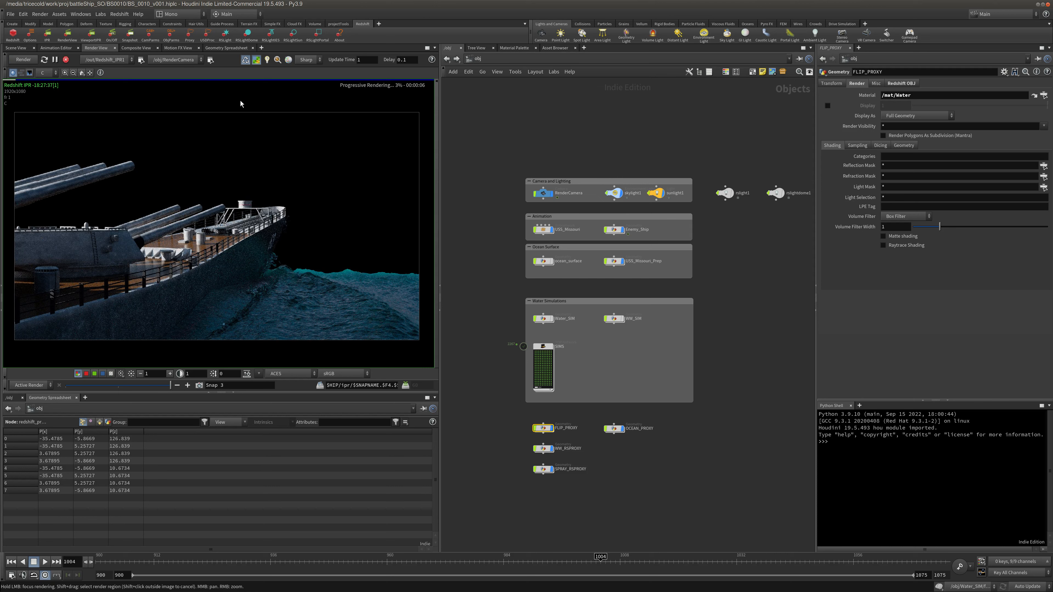
right_drag(241, 103, 222, 199)
middle_drag(222, 199, 260, 245)
middle_drag(222, 121, 246, 144)
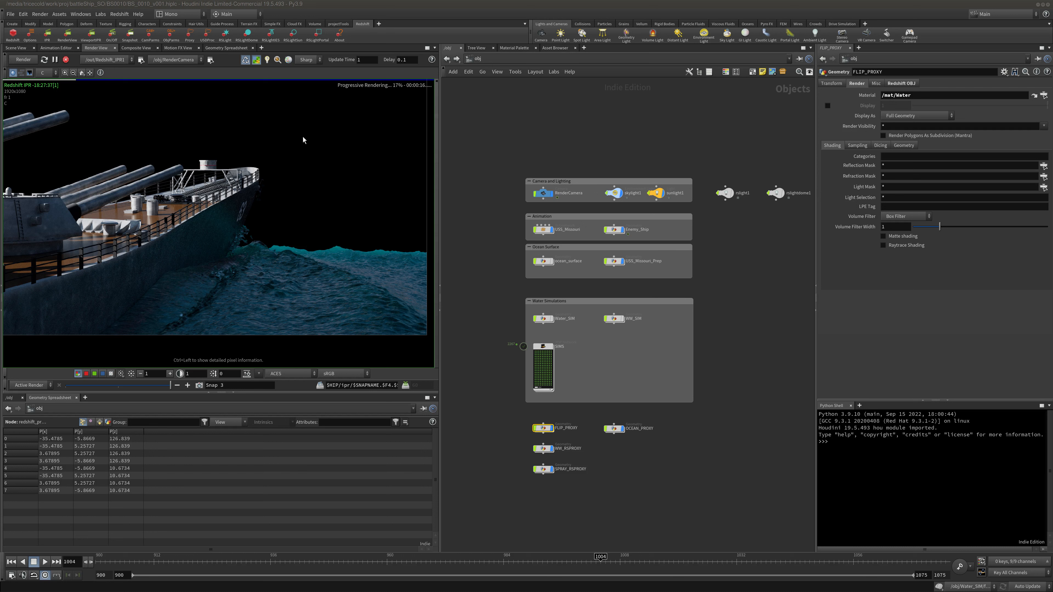
Snapshot the current render and add the copied WW_RSPROXY node name after FLIP_PROXY in the Force Objects of FX_RENDER.
double_click(582, 447)
key(ctrl+c)
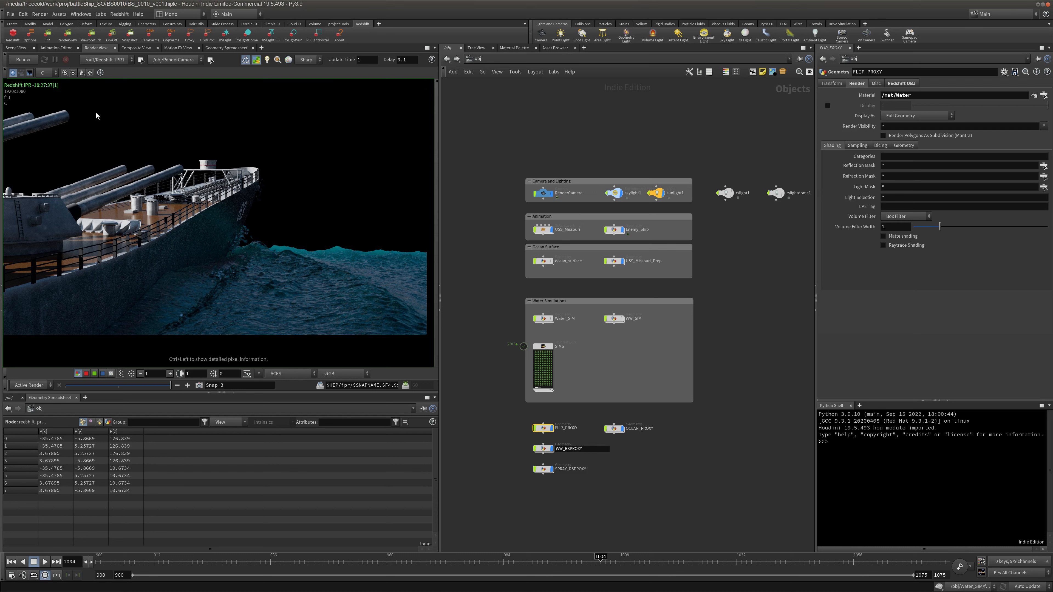
click(201, 384)
click(576, 58)
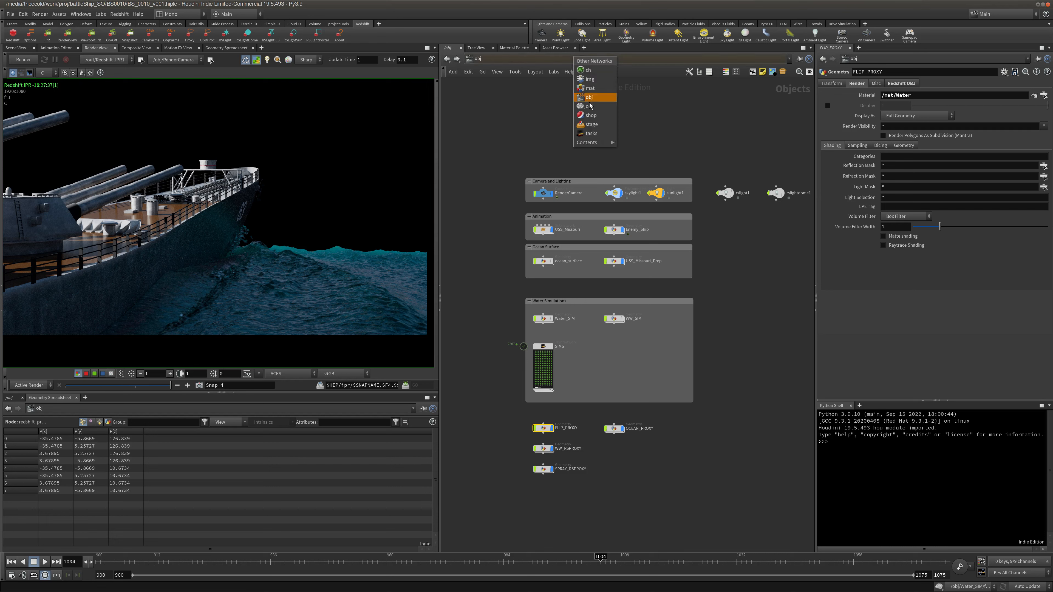
click(590, 113)
click(966, 178)
key(ctrl+v)
click(688, 163)
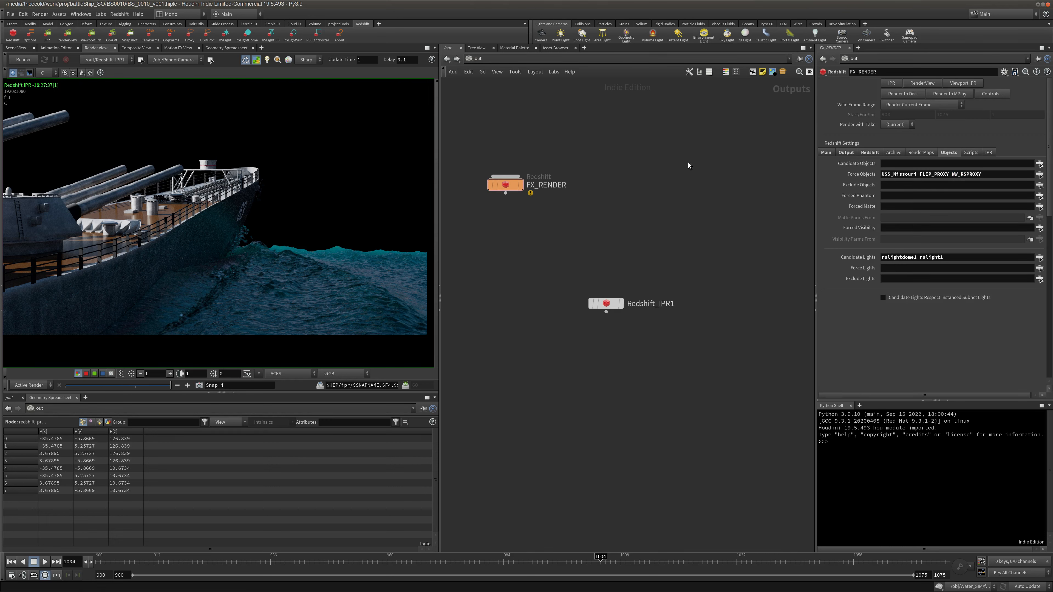
Start the Redshift IPR render and examine the whitewater on the waves and along the hull up close.
click(23, 59)
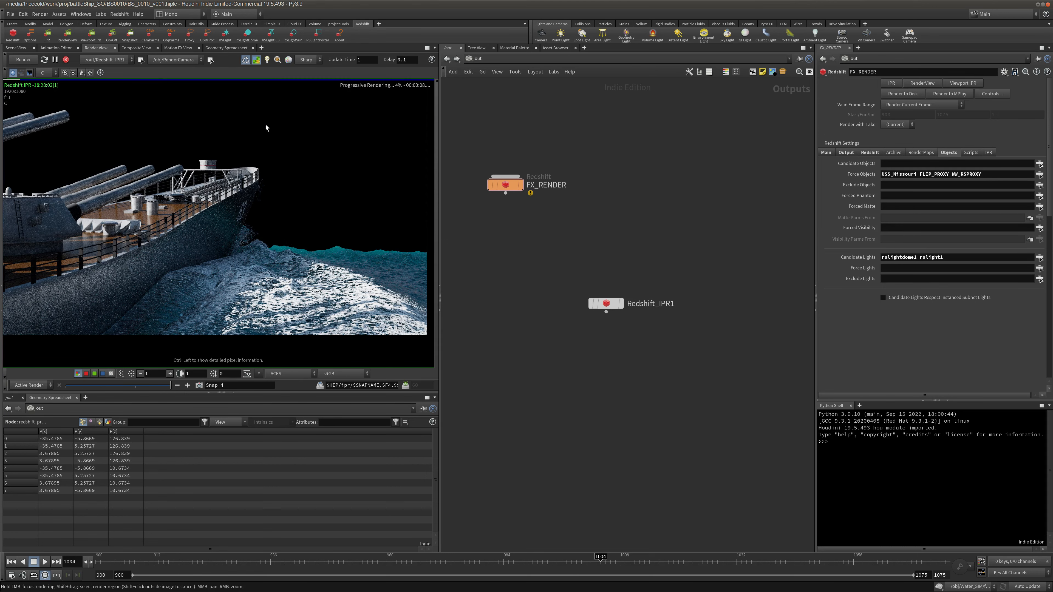
scroll(323, 195, up, 6)
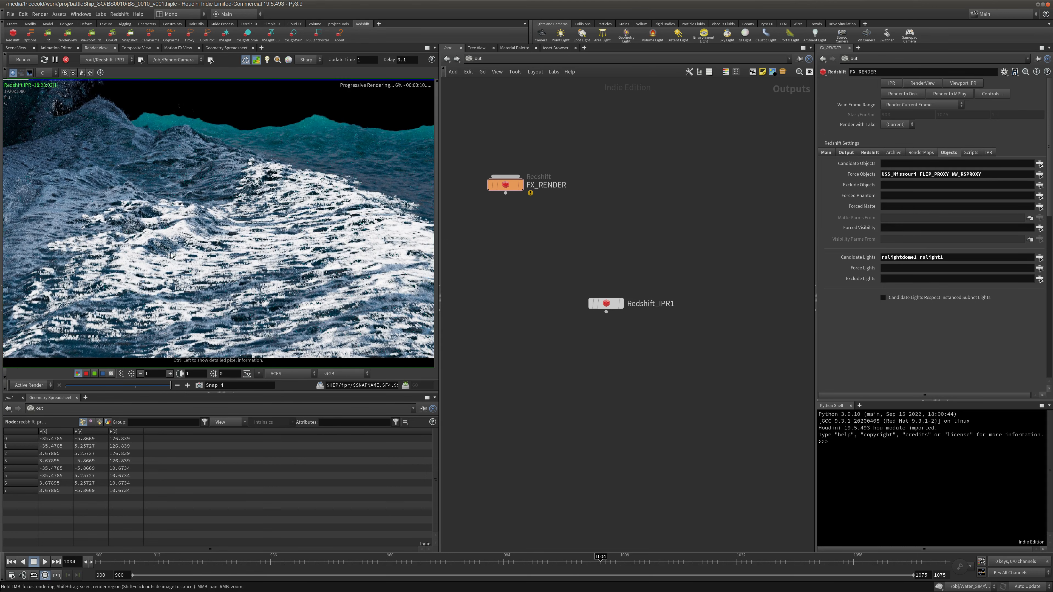
scroll(171, 252, up, 3)
middle_drag(174, 252, 155, 296)
scroll(235, 206, down, 5)
scroll(253, 265, up, 4)
middle_drag(372, 221, 308, 251)
scroll(233, 240, down, 6)
right_drag(269, 252, 200, 204)
right_drag(69, 239, 40, 244)
Restrict the render to a small region around the splash at the ship's bow and view the whole frame.
shift+drag(162, 184, 256, 251)
mouse_move(185, 229)
right_down()
mouse_move(301, 211)
mouse_move(289, 213)
right_up()
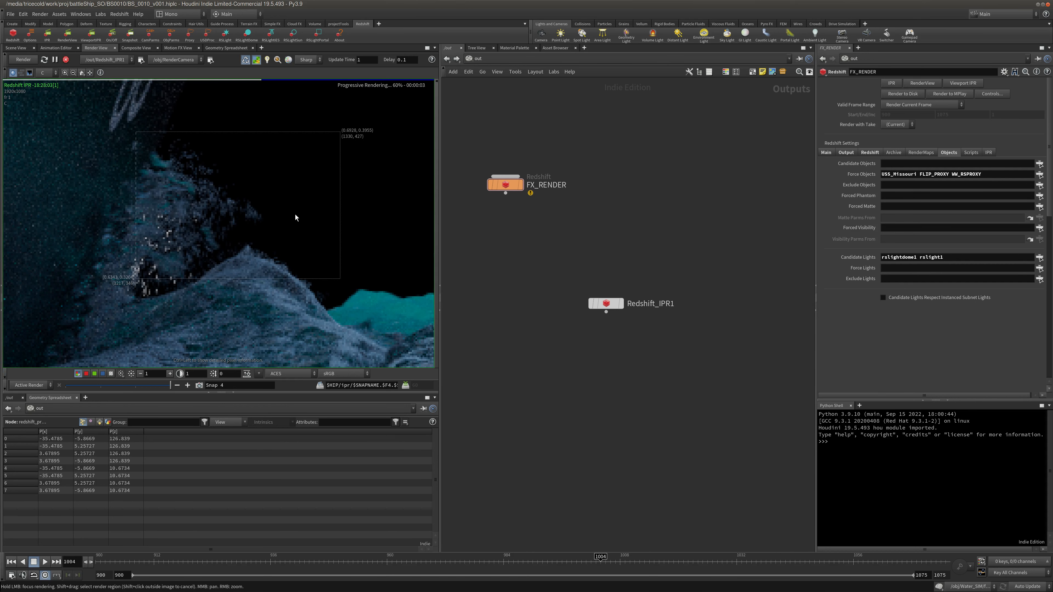
mouse_move(252, 216)
right_down()
mouse_move(231, 169)
mouse_move(134, 198)
right_up()
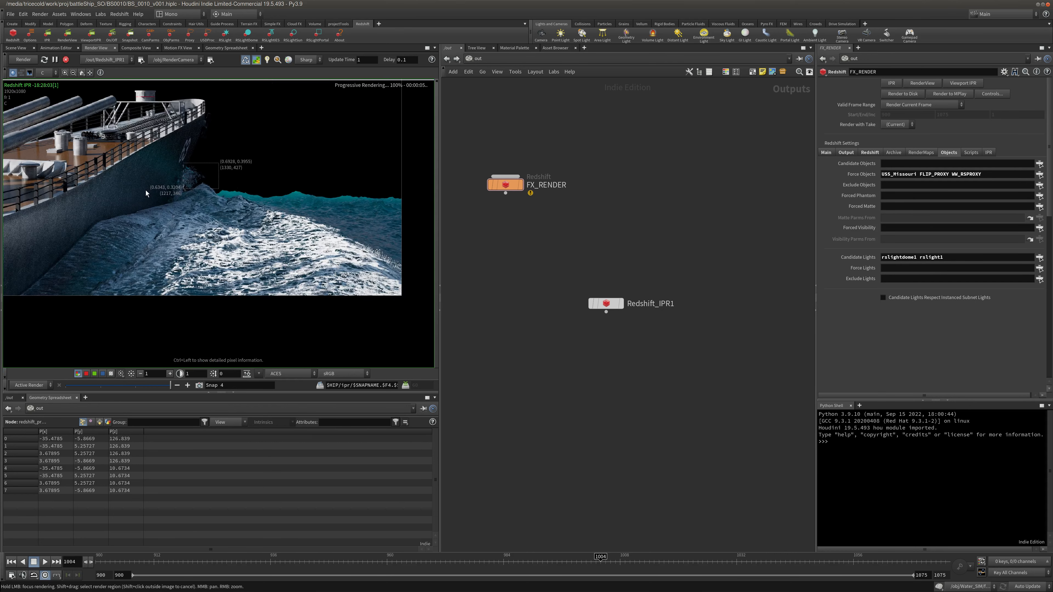
middle_drag(134, 198, 104, 225)
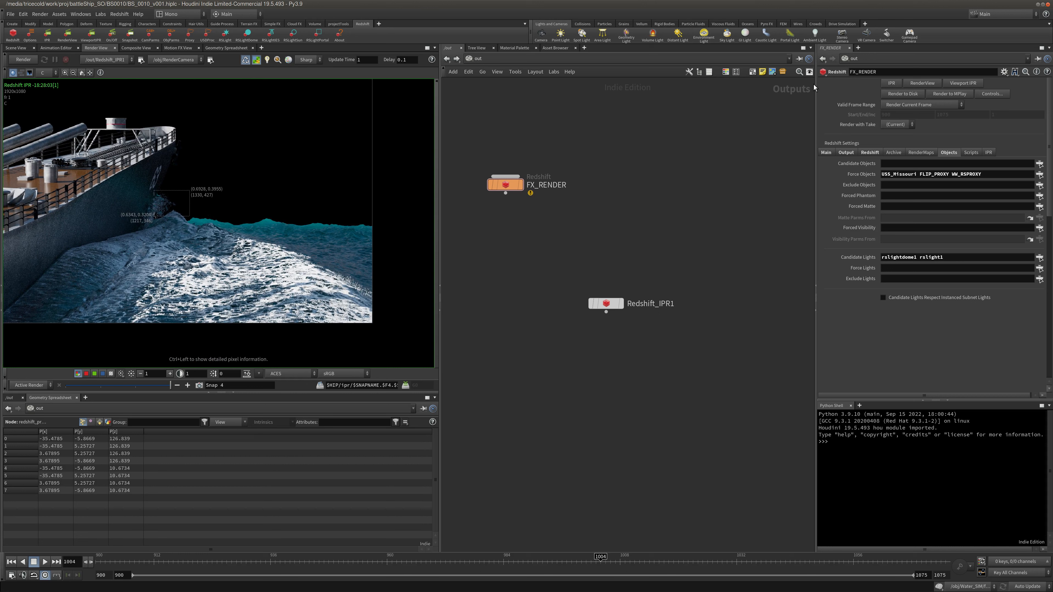
Try to add SPRAY_RSPROXY to the Force Objects of FX_RENDER from the operator list.
click(1039, 175)
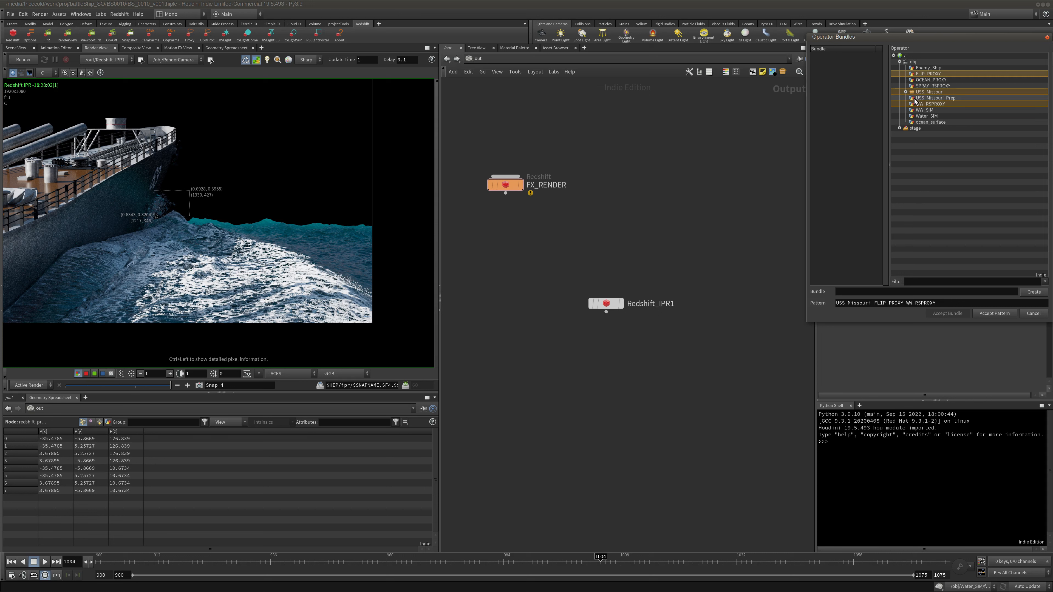
ctrl+click(945, 88)
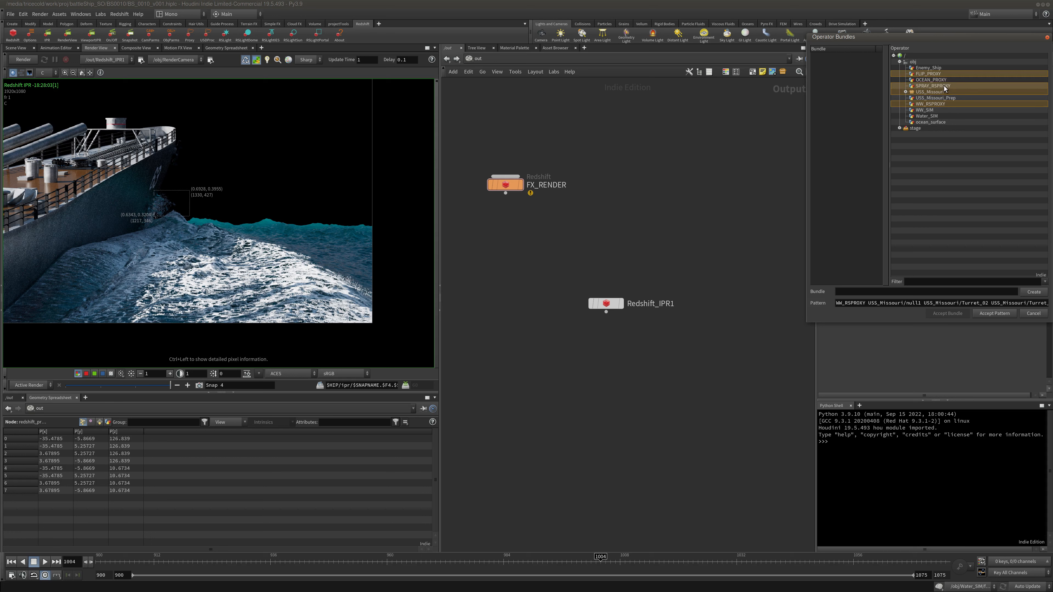
click(995, 313)
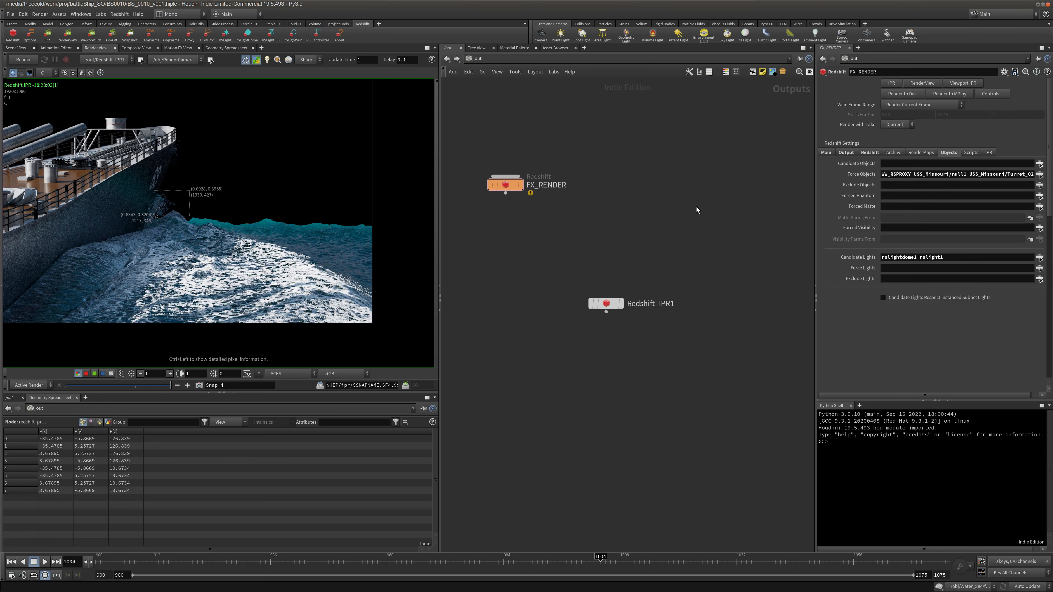
click(1039, 176)
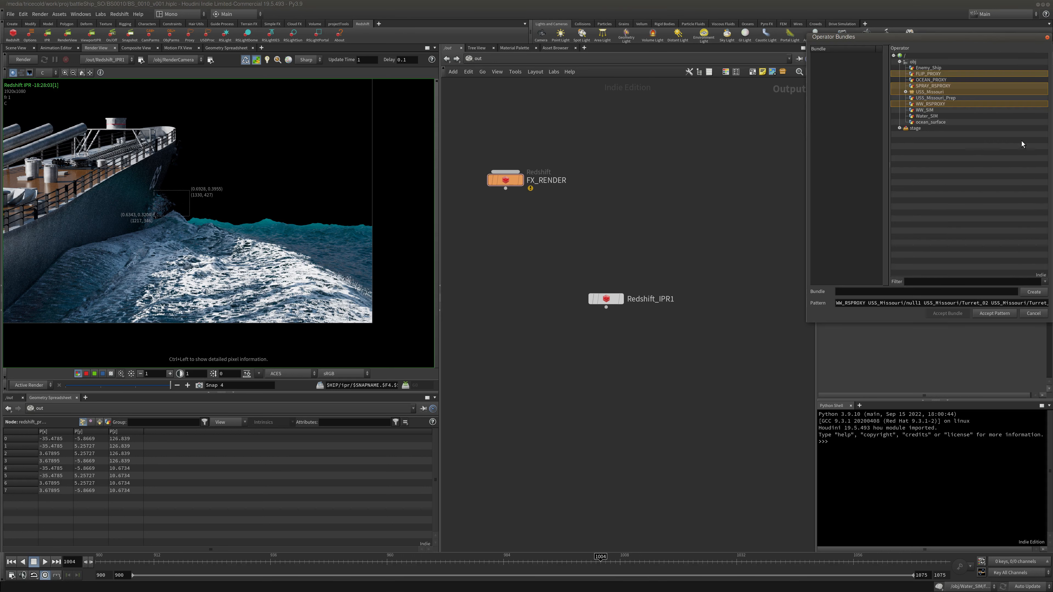
click(1001, 313)
click(1041, 175)
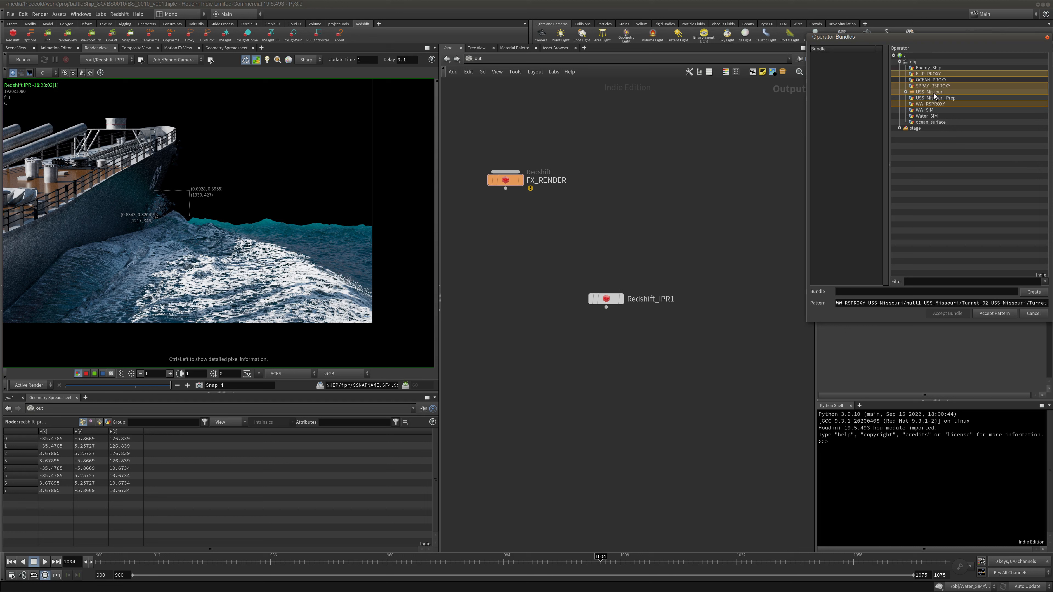
click(931, 79)
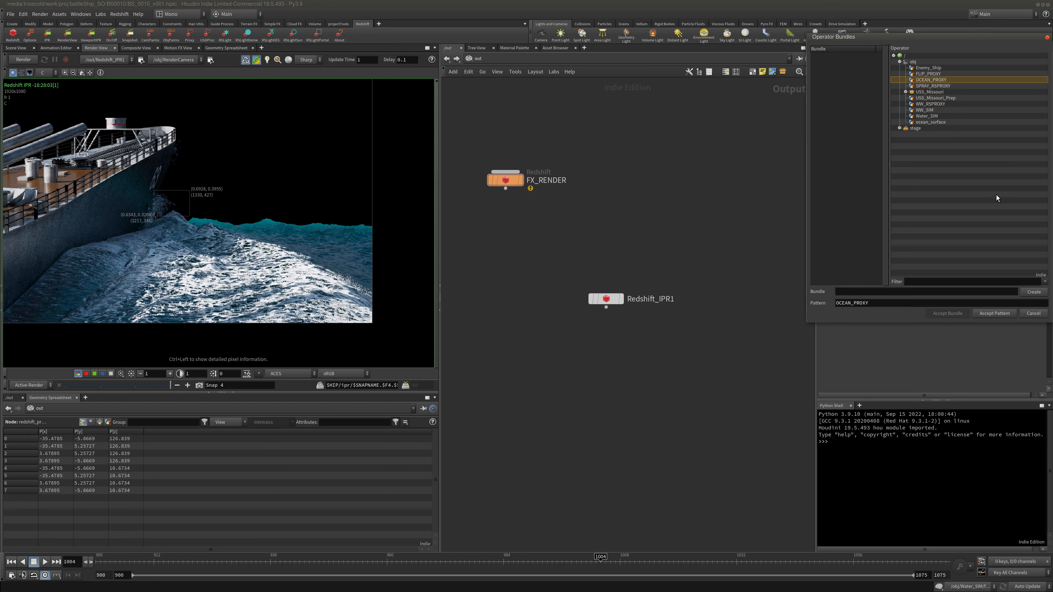
click(1032, 313)
Clear the Force Objects of FX_RENDER and choose WW_RSPROXY, USS_Missouri, SPRAY_RSPROXY and OCEAN_PROXY from the operator list.
click(942, 174)
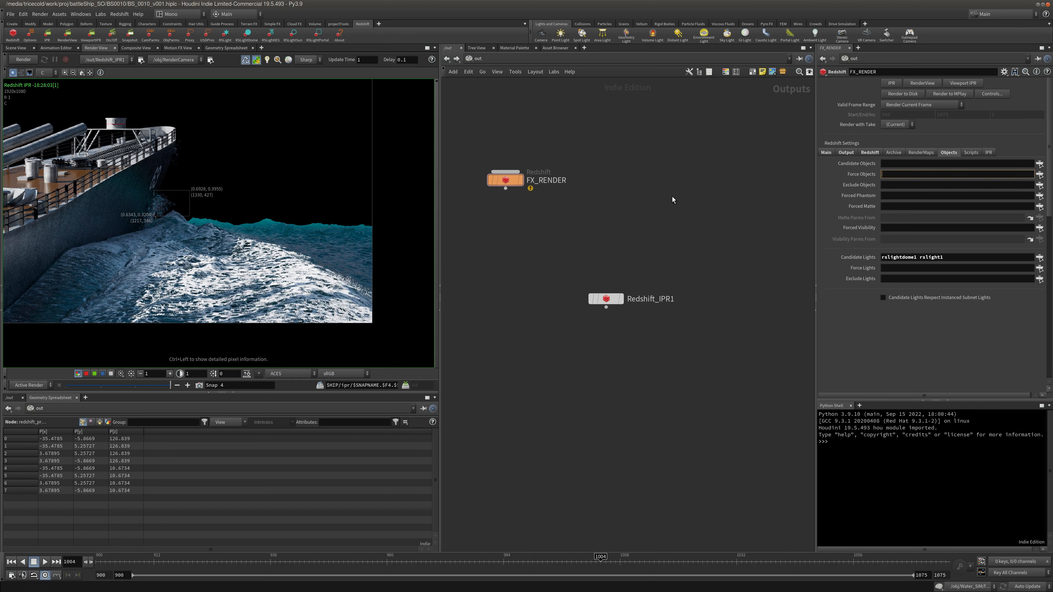
click(1038, 174)
click(933, 92)
ctrl+click(934, 104)
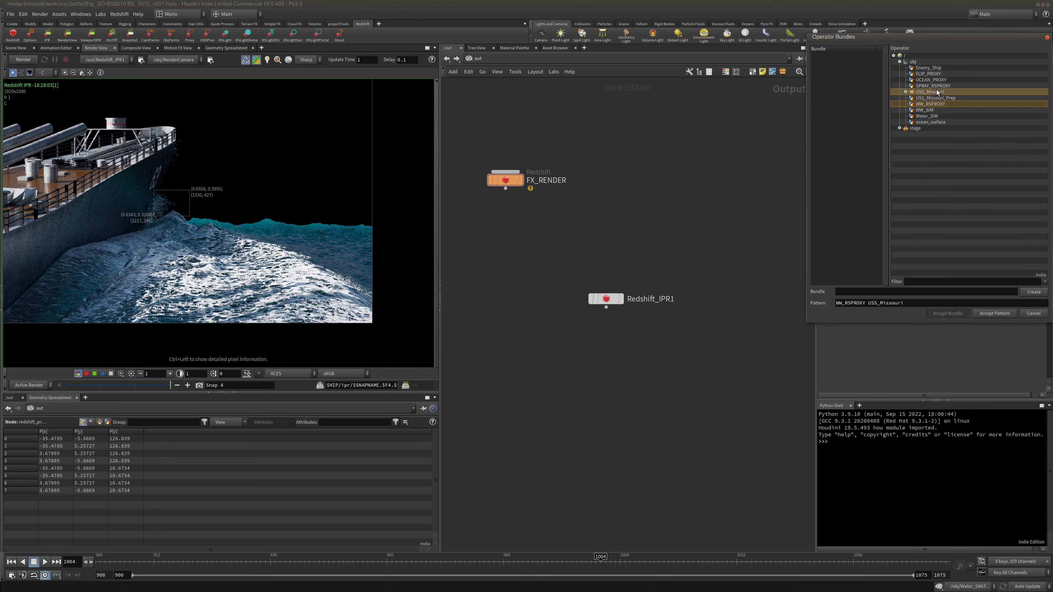
ctrl+click(931, 79)
ctrl+click(933, 86)
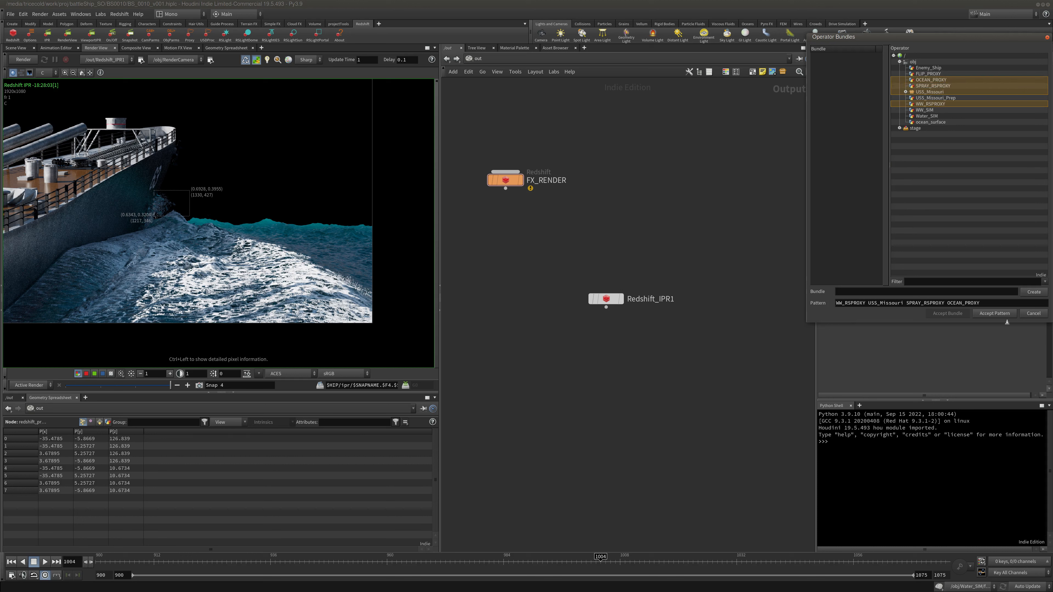
click(995, 313)
Start the Redshift IPR render again and clear the render region so the full frame renders.
mouse_move(154, 387)
mouse_down()
mouse_move(164, 391)
mouse_move(132, 388)
mouse_move(170, 386)
mouse_up()
click(23, 59)
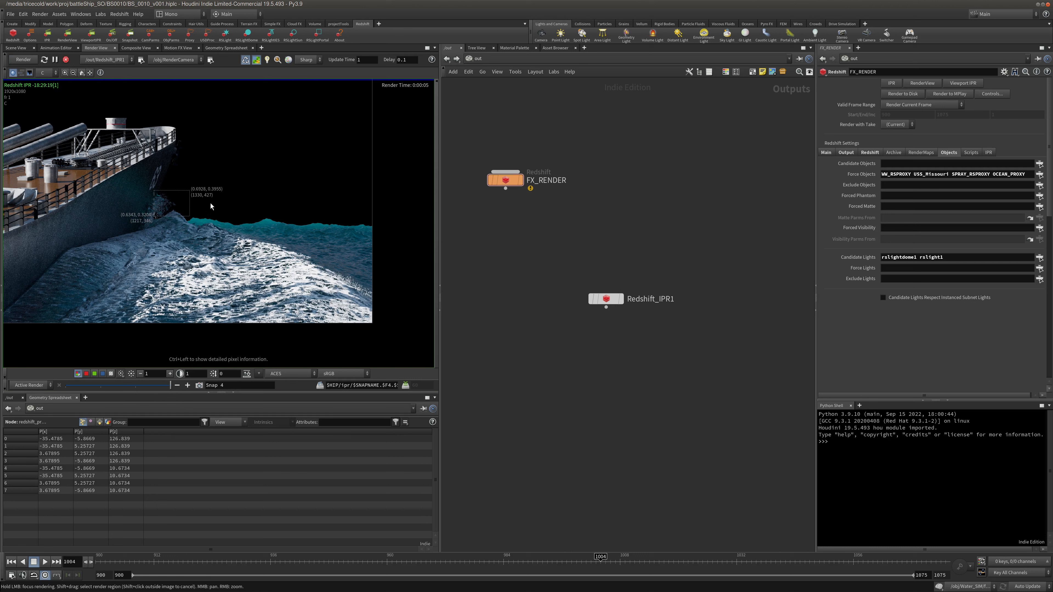
middle_drag(196, 175, 224, 163)
mouse_move(223, 163)
right_down()
mouse_move(189, 183)
mouse_move(231, 171)
right_up()
shift+click(161, 281)
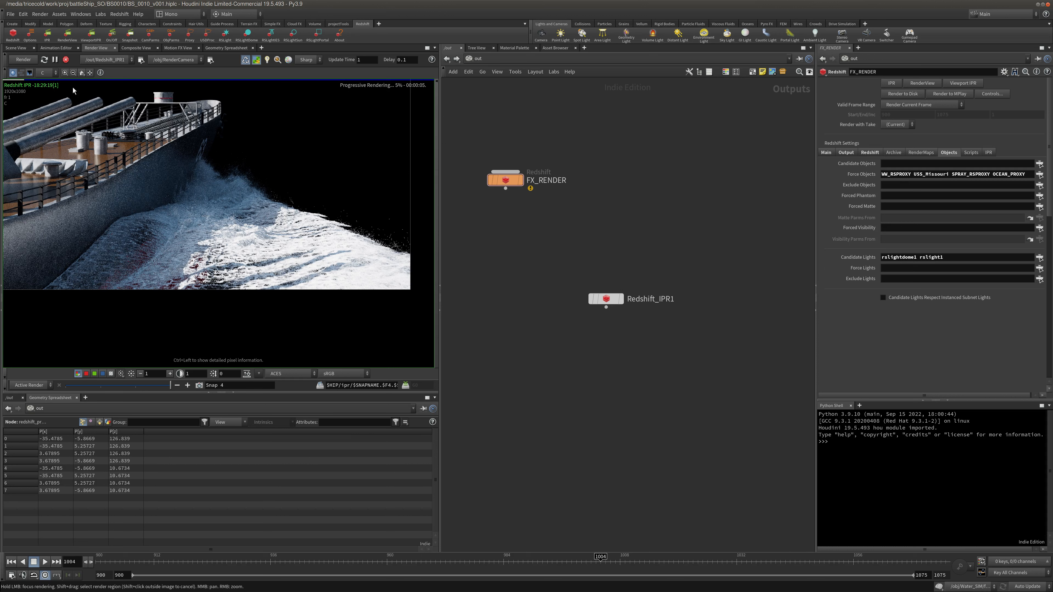
Examine the bow spray and whitewater in the render view, then stop the IPR render.
right_drag(171, 139, 336, 146)
middle_drag(336, 145, 256, 117)
right_drag(256, 116, 263, 139)
middle_drag(262, 138, 245, 153)
click(65, 60)
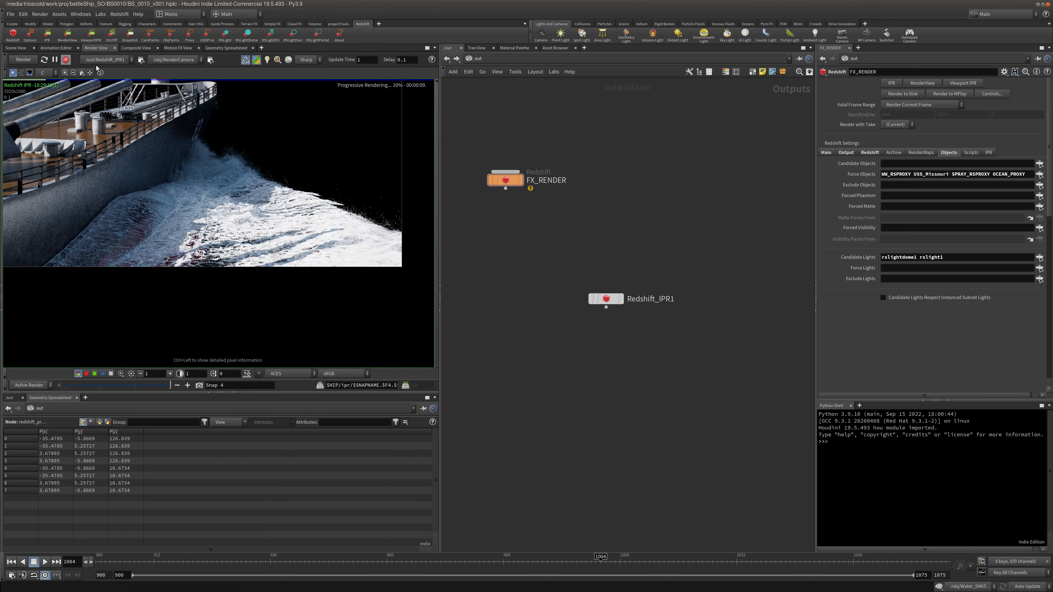
Append FLIP_PROXY to the end of the Force Objects of FX_RENDER and test it with a short IPR render.
click(1039, 175)
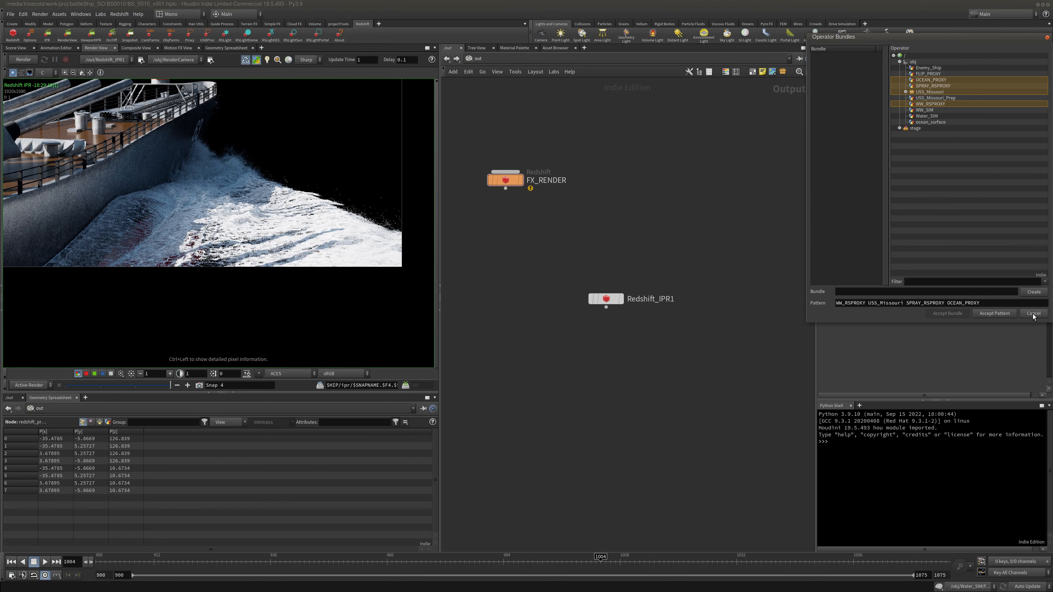
click(1033, 314)
click(1030, 175)
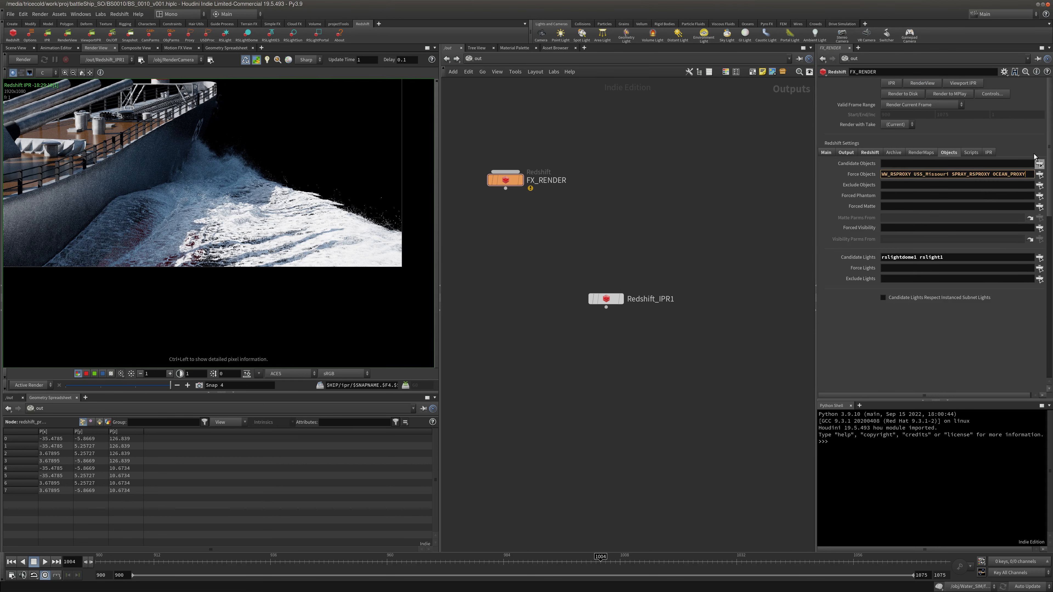
text(FLIP_PROXY)
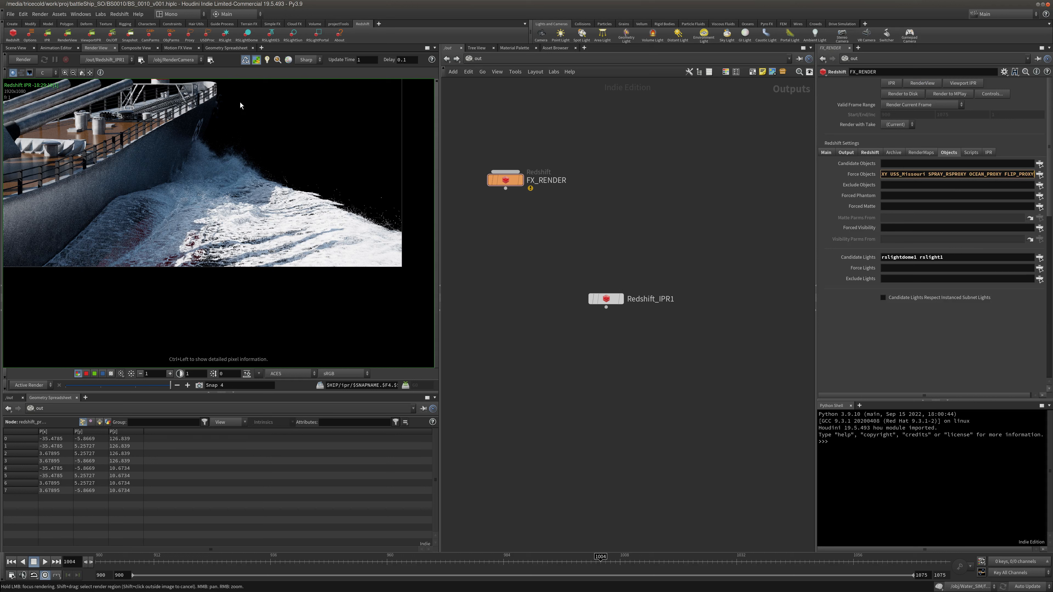
key(Return)
click(27, 59)
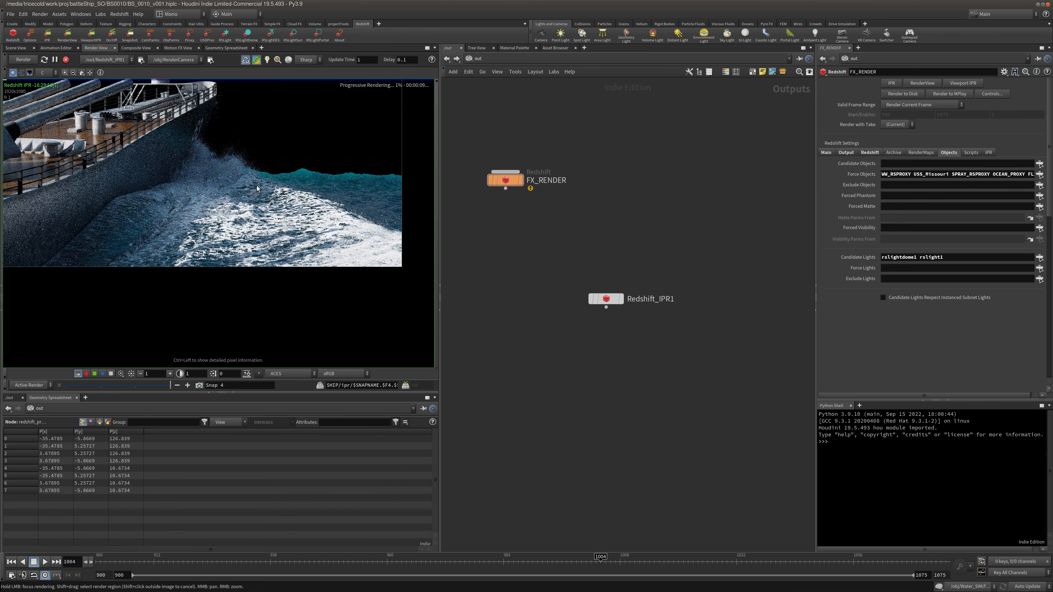
click(65, 60)
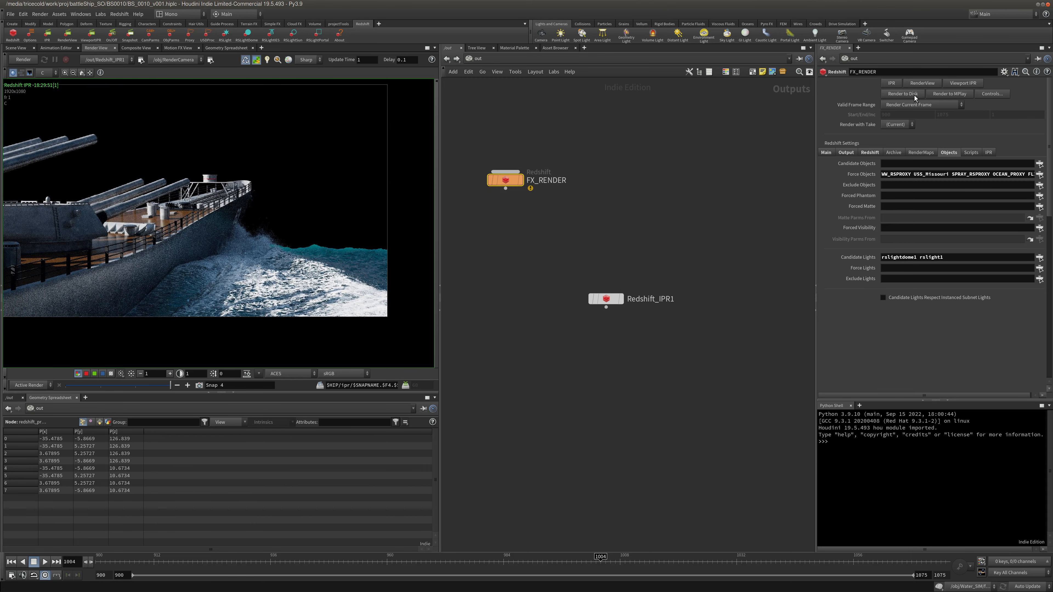
In the sampling settings of FX_RENDER, set the unified sampling Threshold to 0.05 and enable denoising with the OptiX engine.
drag(356, 15, 452, 120)
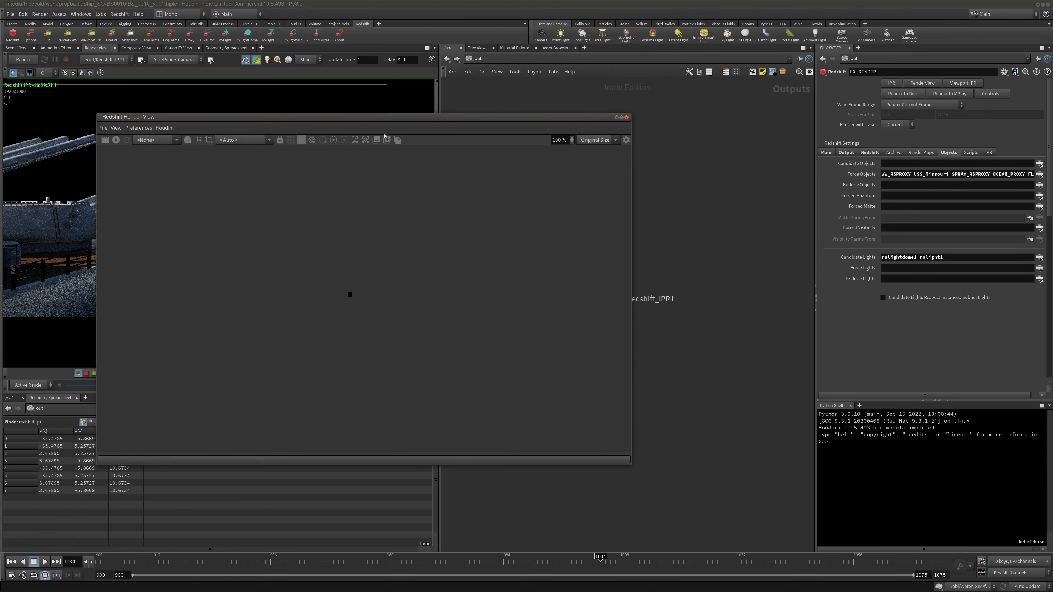
click(846, 152)
click(850, 164)
click(835, 152)
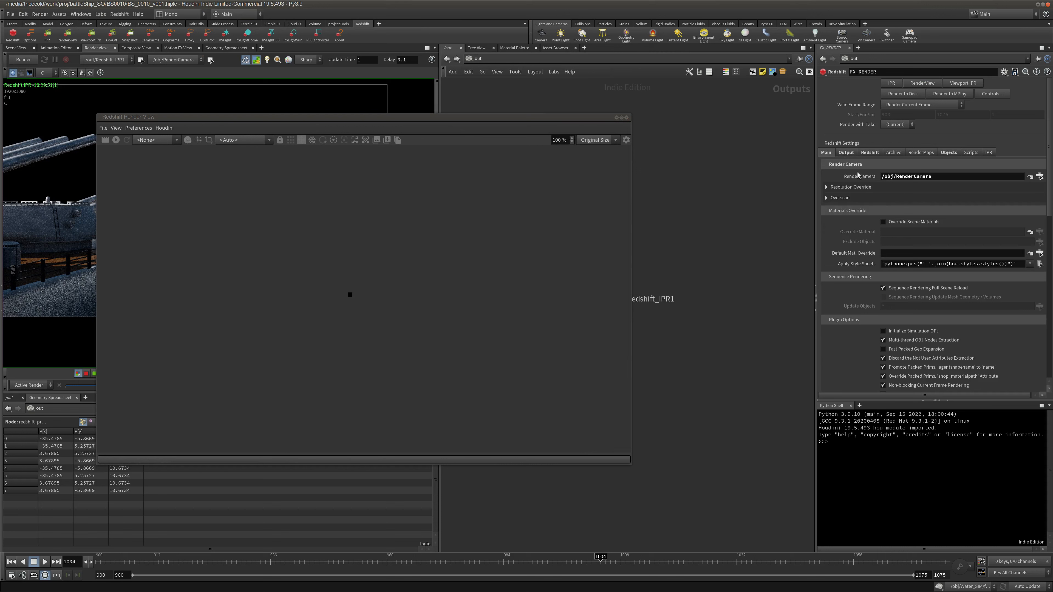
click(862, 153)
double_click(895, 256)
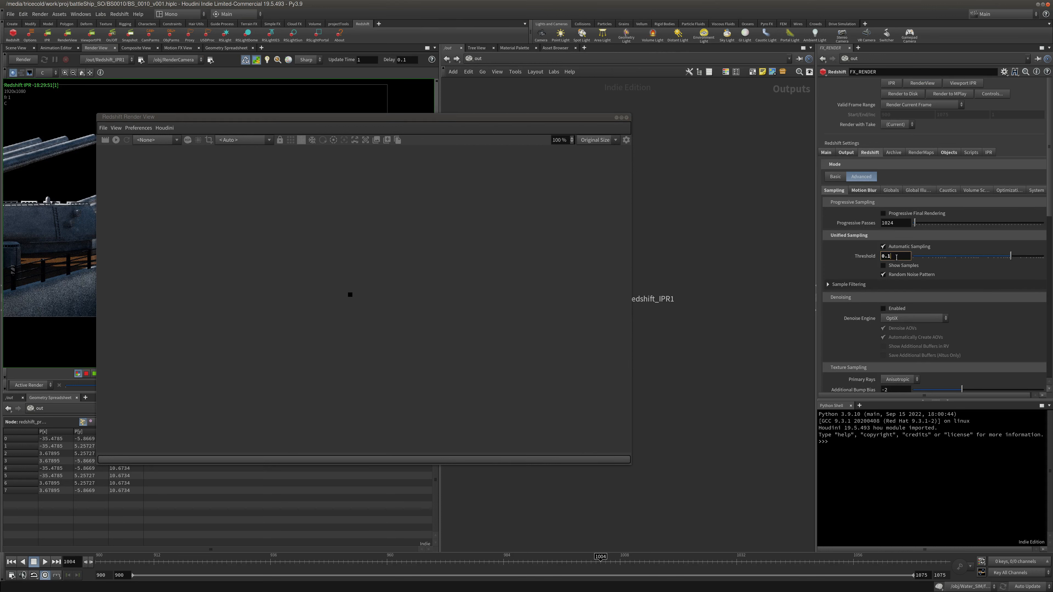
text(0.05)
key(Return)
click(884, 308)
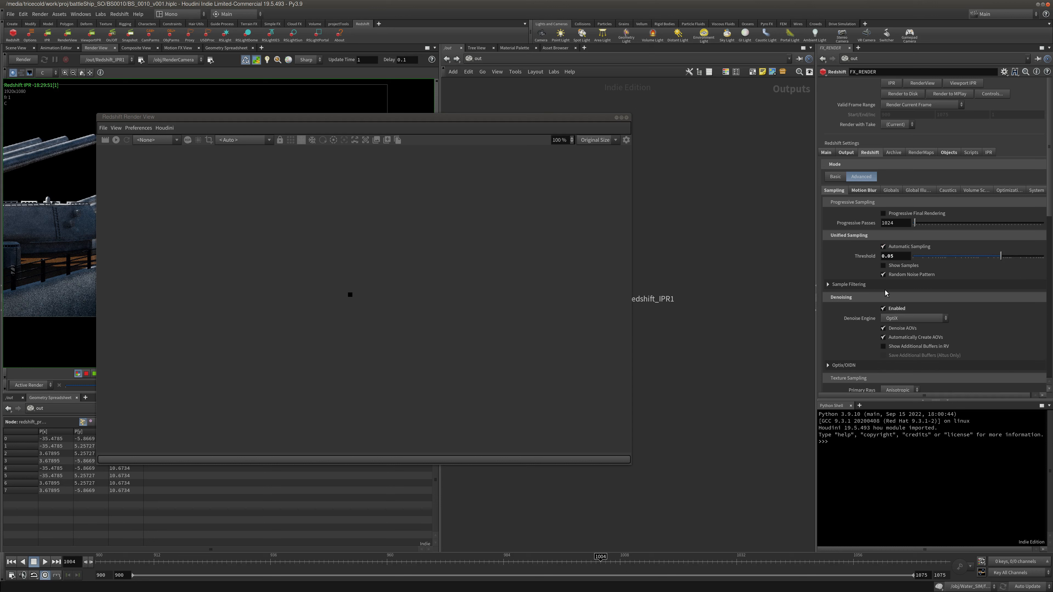
click(829, 366)
click(829, 366)
Enlarge the Redshift Render View window and render the current frame in it.
drag(1050, 210, 1050, 243)
drag(97, 117, 137, 73)
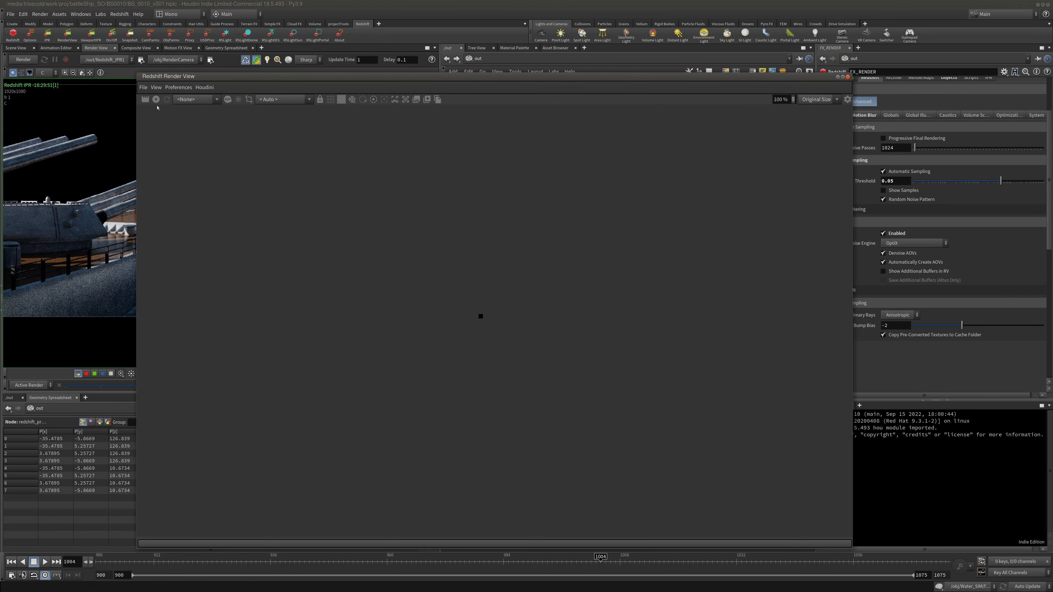
click(155, 99)
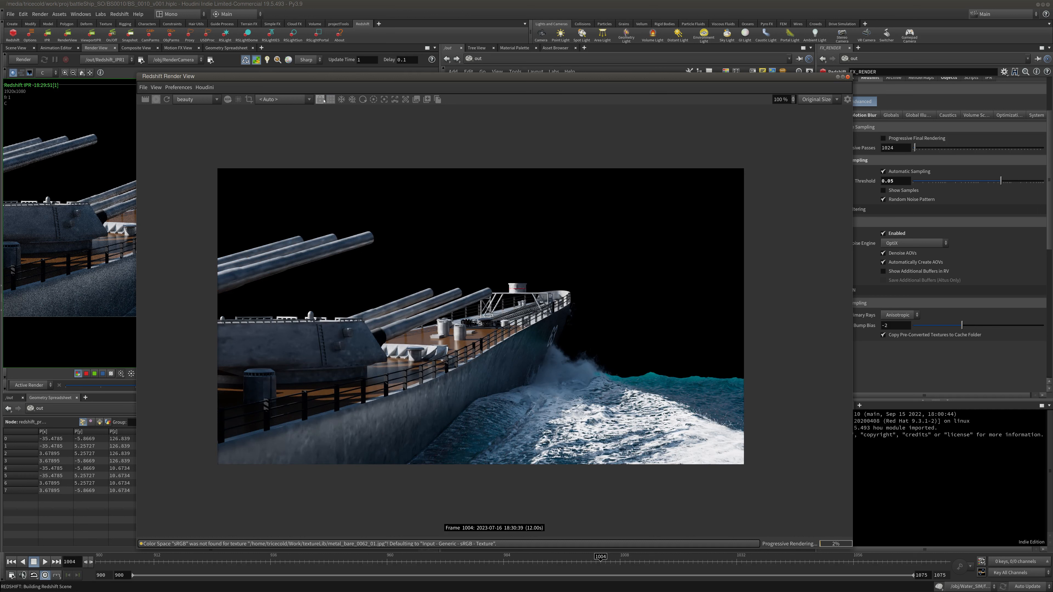
Enable PostFX with Bloom for the finished render and set the Bloom Threshold to about 7.35.
click(848, 99)
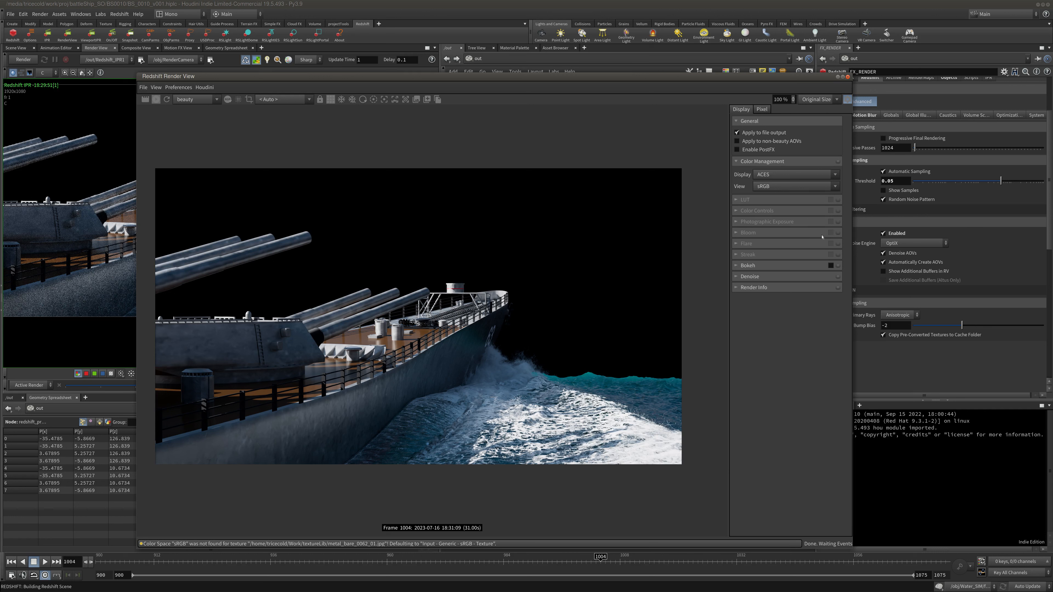
click(748, 150)
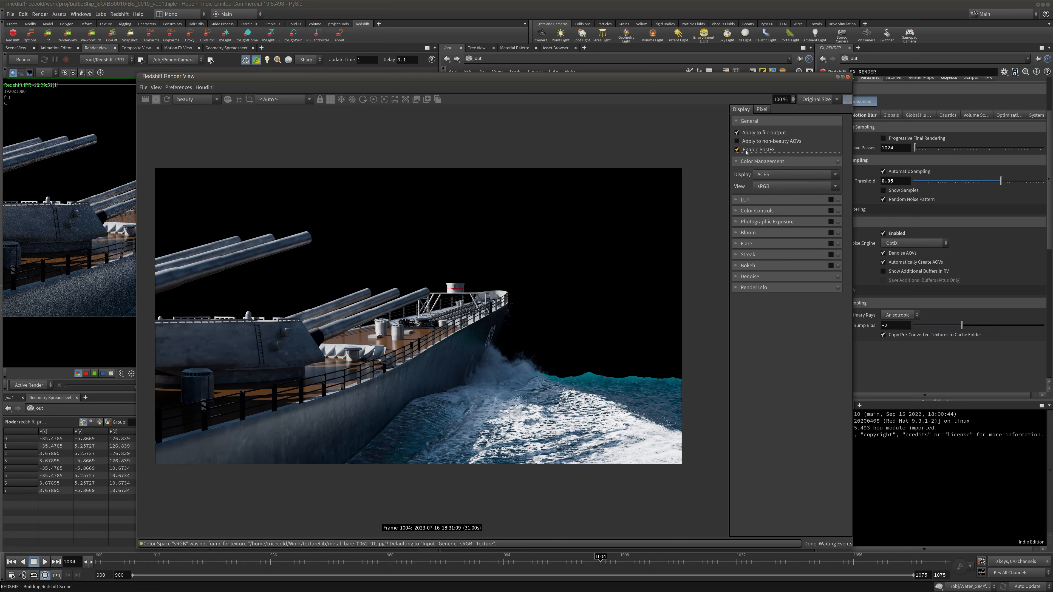
click(830, 233)
click(737, 234)
drag(785, 247, 782, 248)
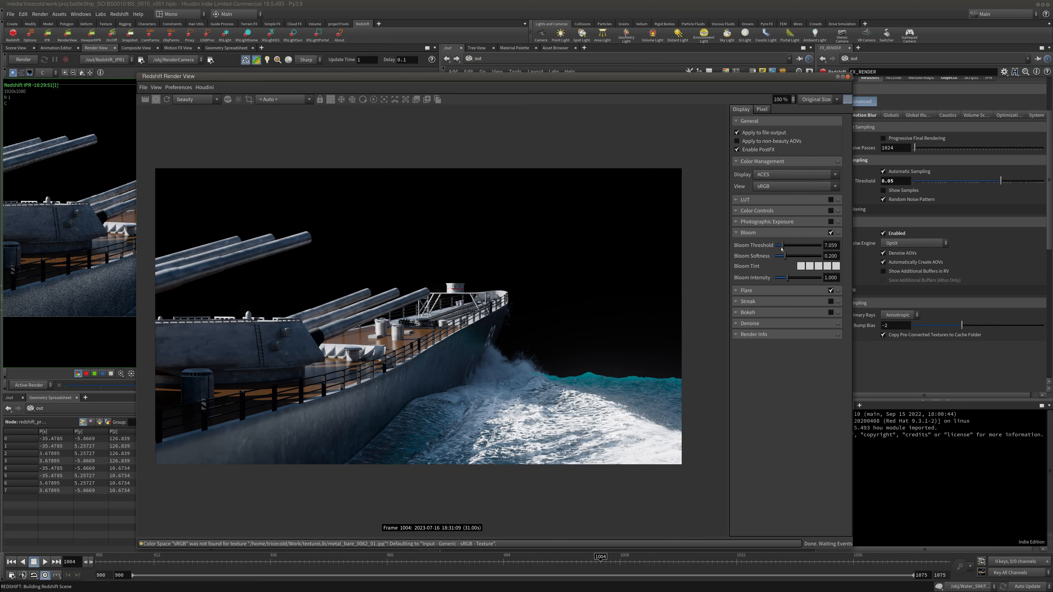
Try a Flare Threshold of about 0.55 and the Streak effect on the render, then switch PostFX off.
click(736, 292)
drag(793, 303, 774, 308)
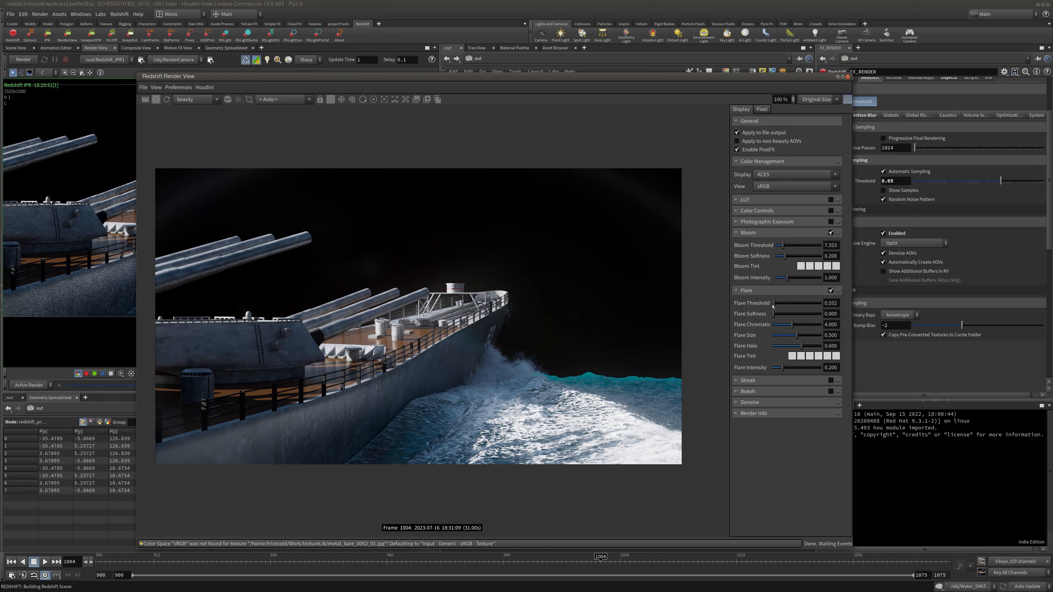
click(737, 292)
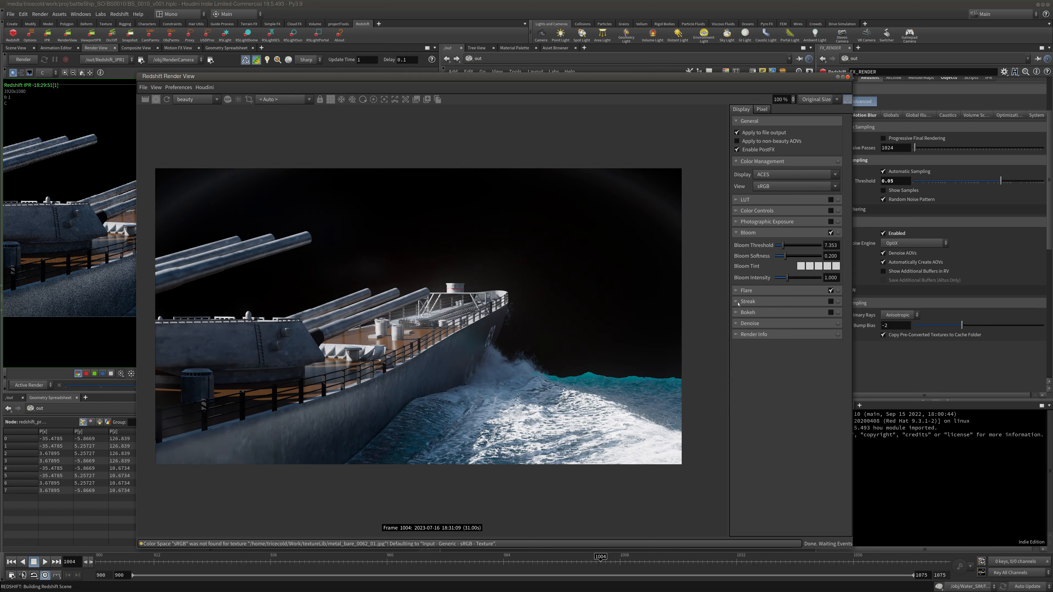
click(737, 302)
click(831, 301)
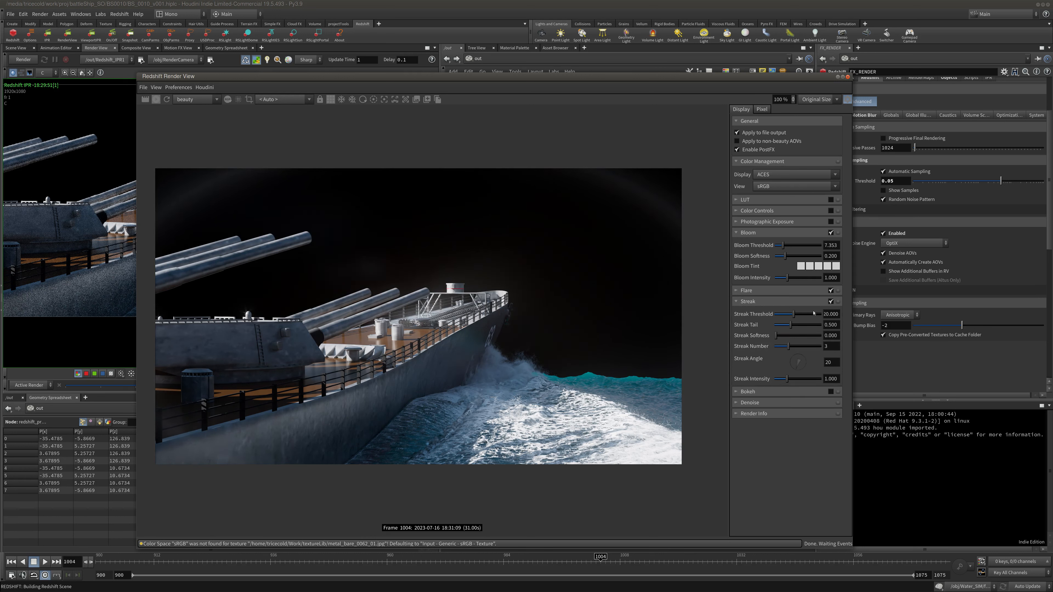
click(742, 151)
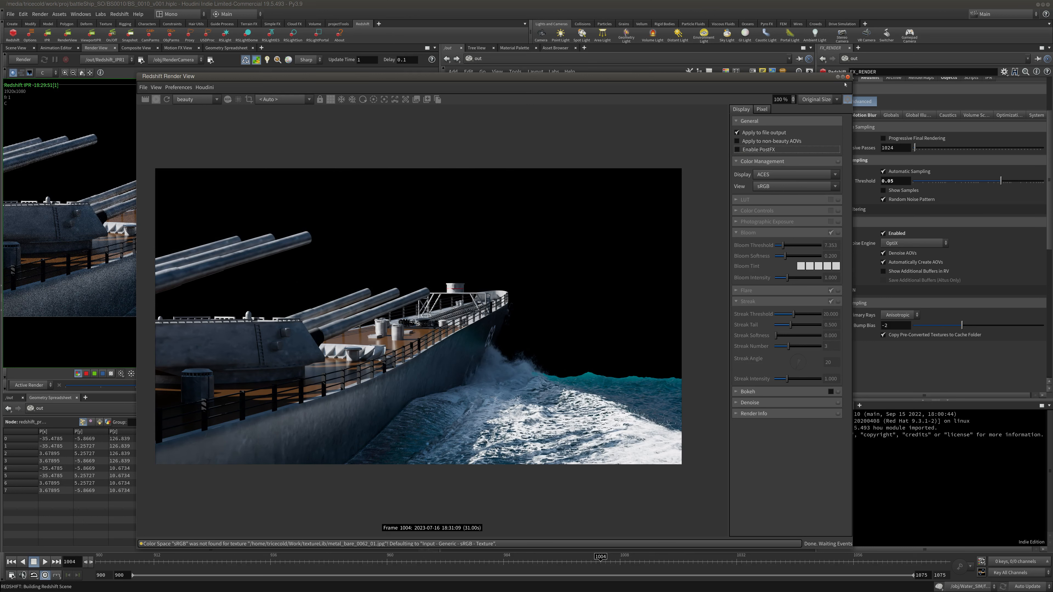
Store a snapshot of the battleship render and close the Redshift Render View.
click(417, 99)
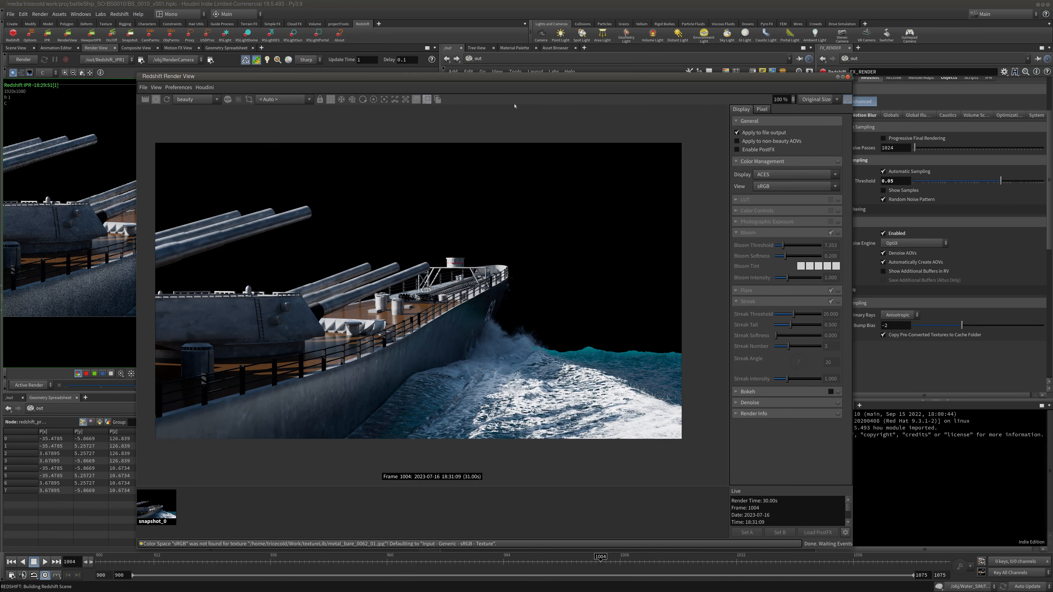
click(849, 78)
Go to the object network and rename OCEAN_PROXY as OCEAN_LIVE.
click(529, 59)
click(536, 104)
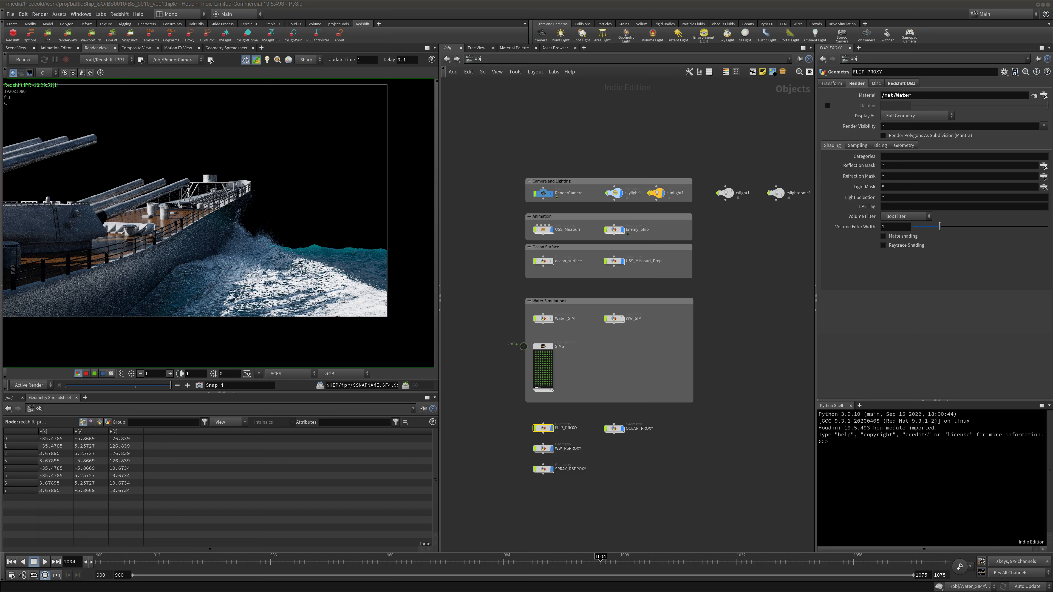
middle_drag(621, 449, 613, 431)
click(625, 427)
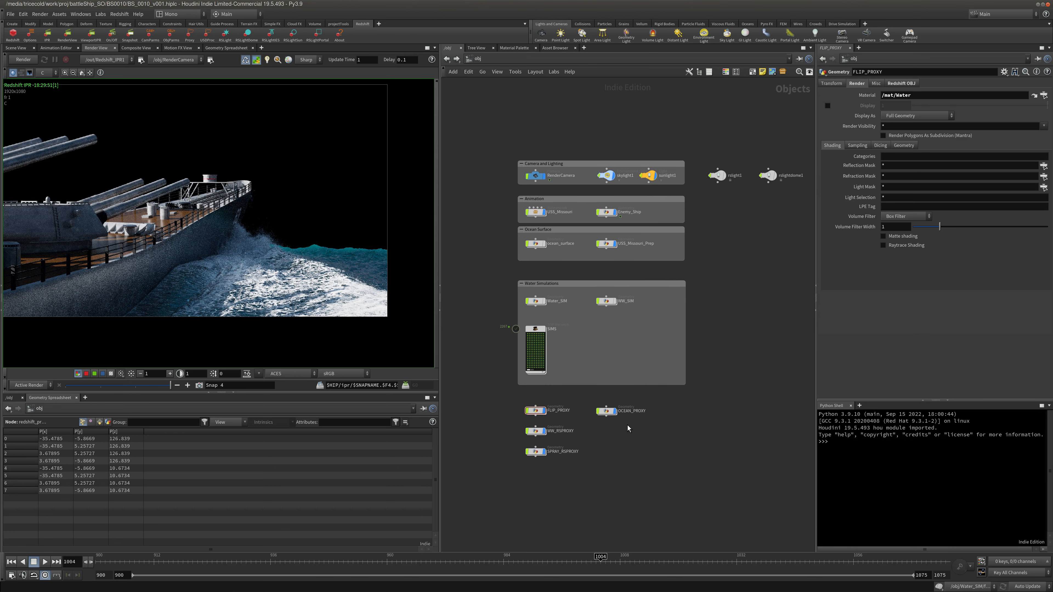
click(627, 415)
double_click(635, 412)
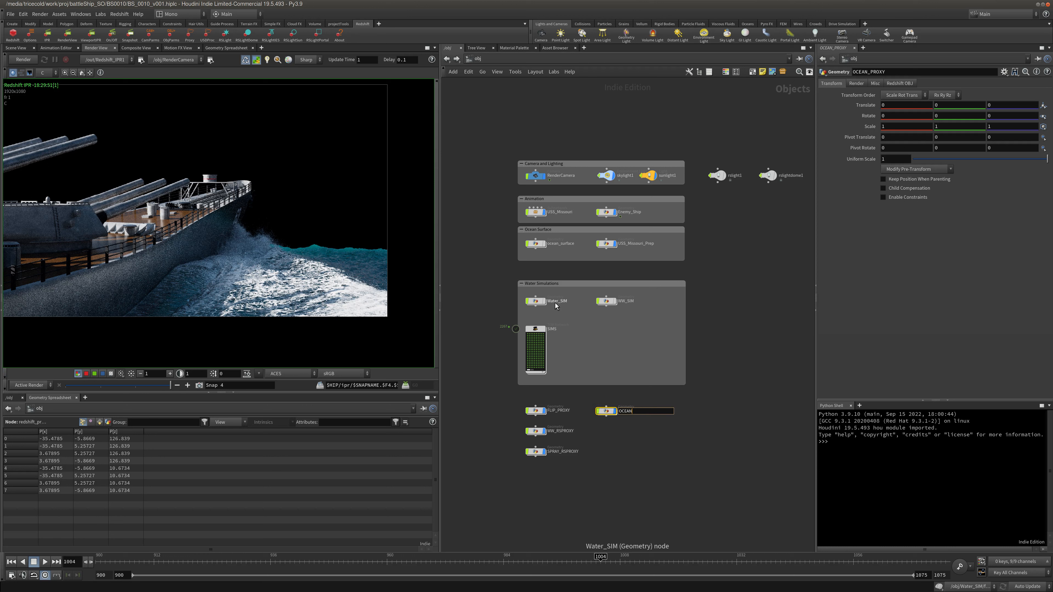
text(LIVE)
key(Return)
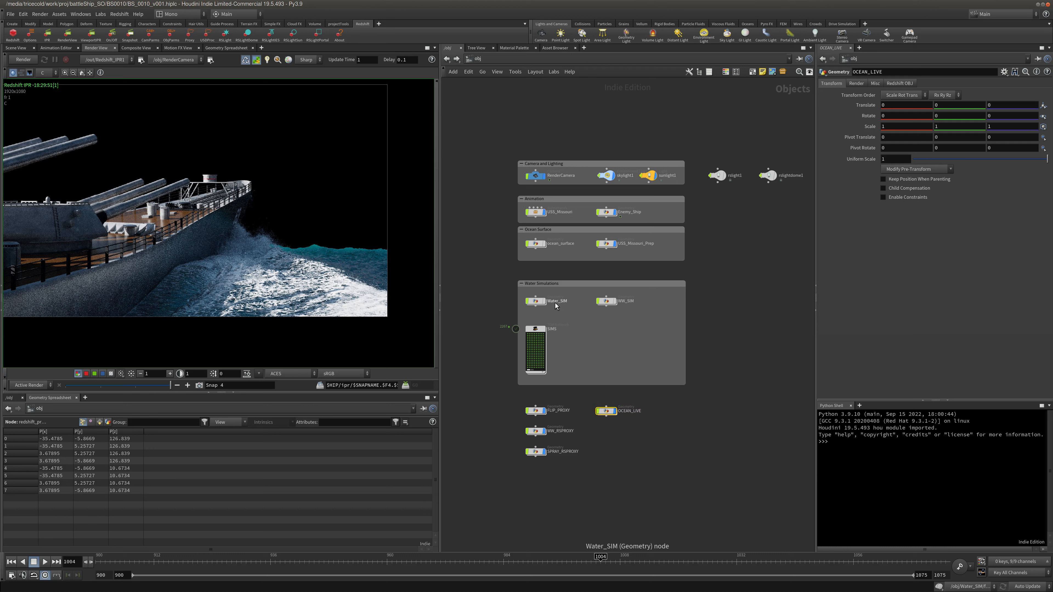
Select the render_grid node inside ocean_surface to check its parameters, then return to the object level.
double_click(536, 245)
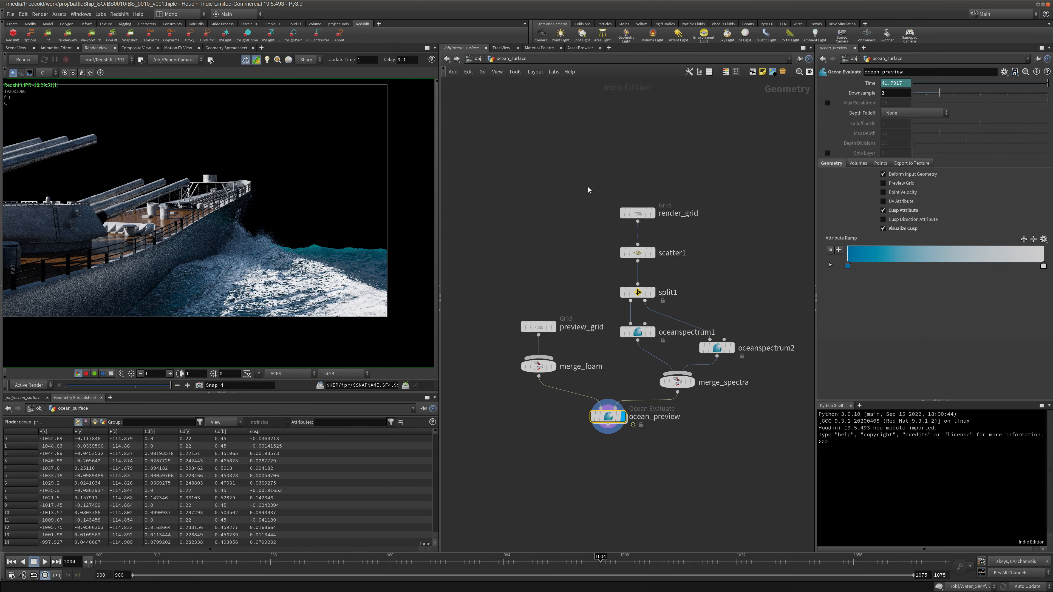
drag(586, 182, 662, 224)
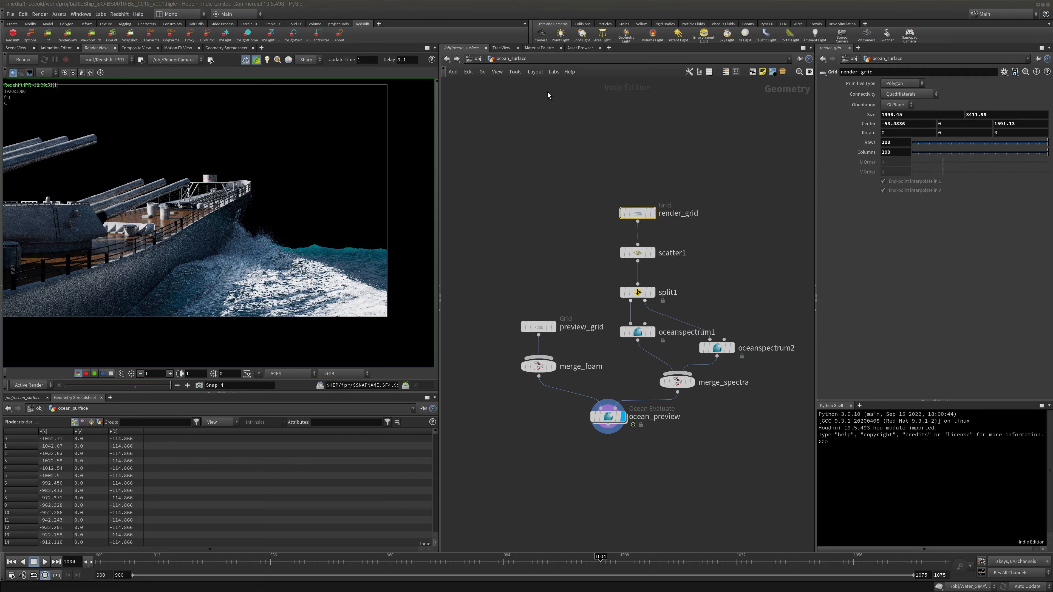
click(475, 59)
click(612, 434)
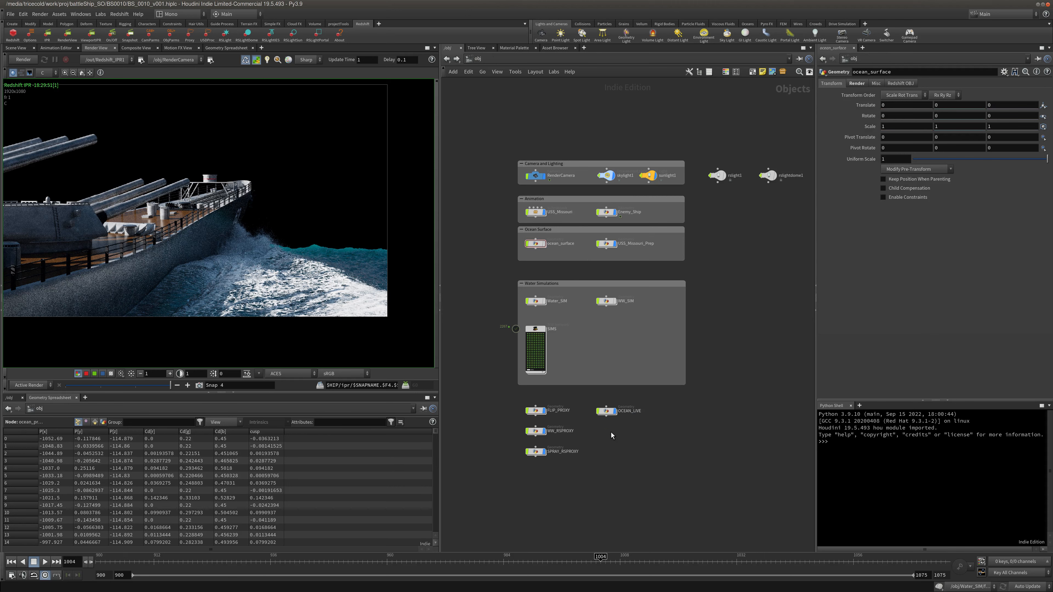
middle_drag(612, 434, 600, 426)
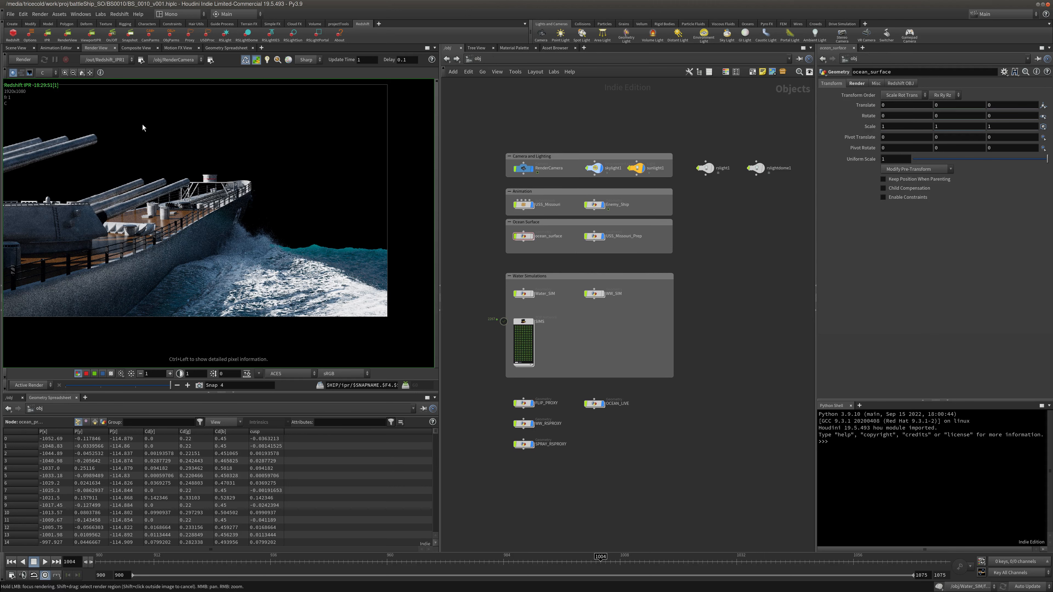
Examine the battleship and the surrounding ocean area from above in the scene viewport.
click(16, 48)
drag(369, 195, 361, 266)
right_drag(360, 266, 364, 169)
middle_drag(364, 169, 195, 195)
right_drag(195, 194, 12, 213)
drag(125, 204, 109, 266)
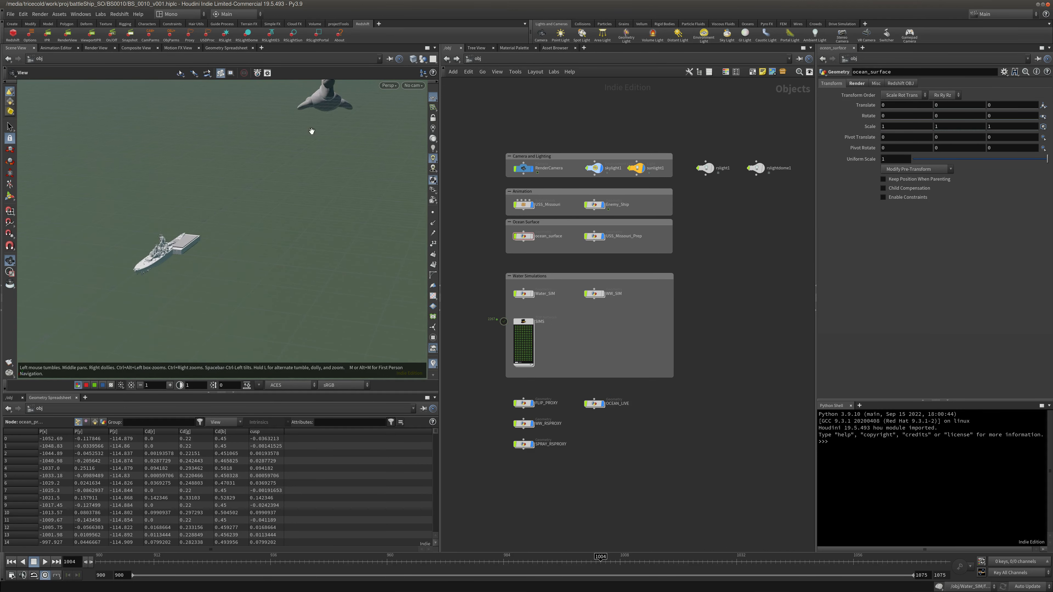
middle_drag(599, 355, 613, 346)
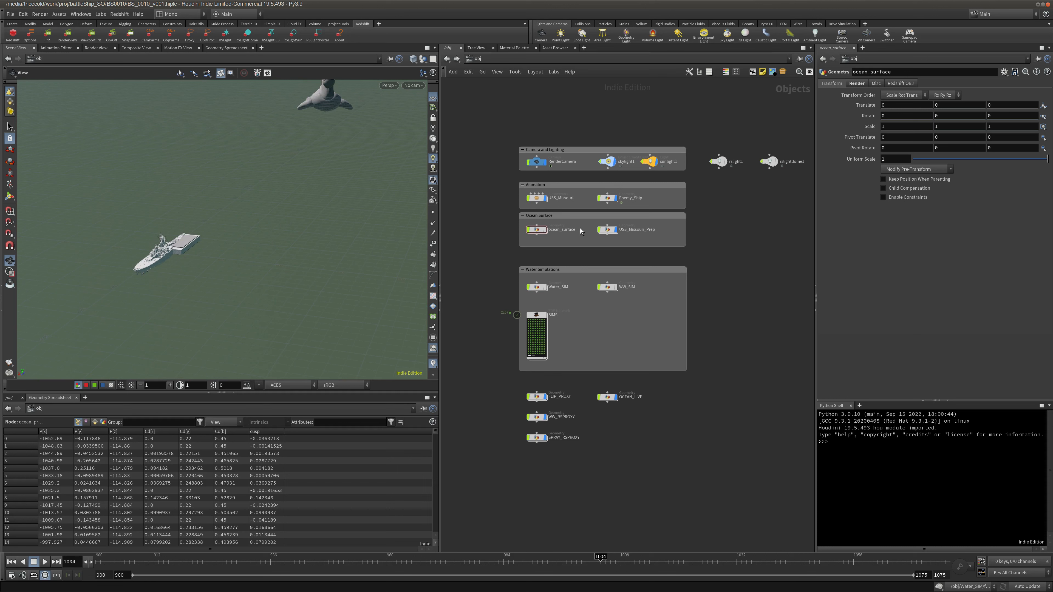
Copy the render_grid node from ocean_surface and paste it into OCEAN_LIVE.
double_click(537, 229)
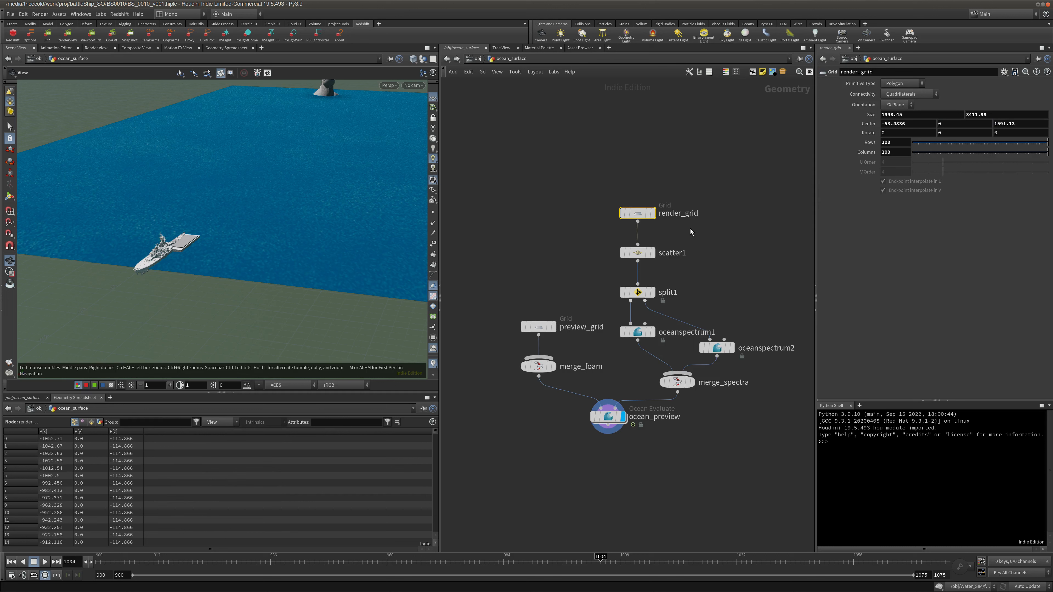
key(ctrl+c)
click(469, 59)
double_click(607, 394)
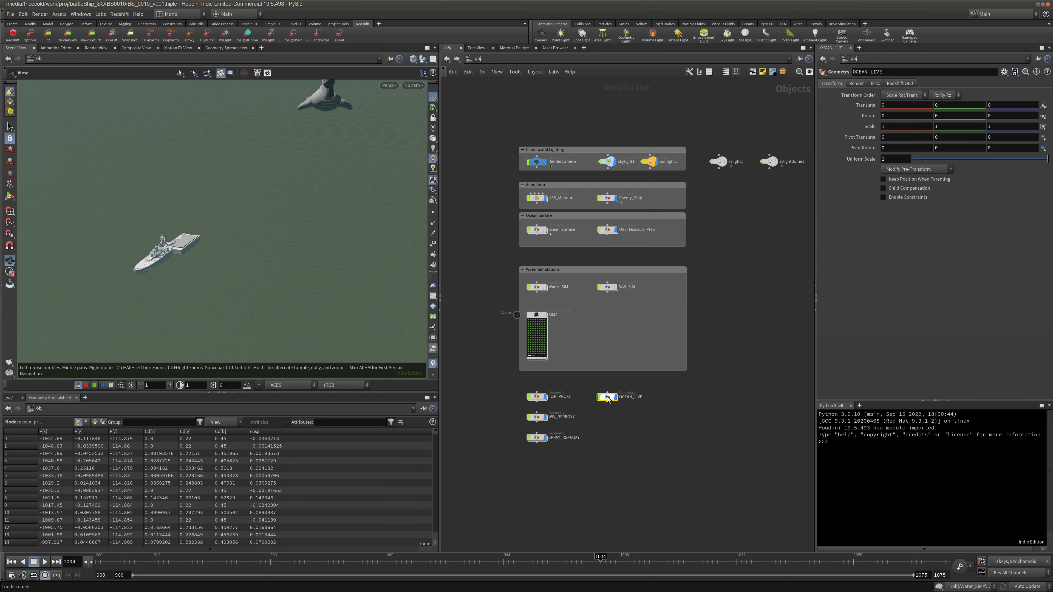
key(ctrl+v)
click(619, 311)
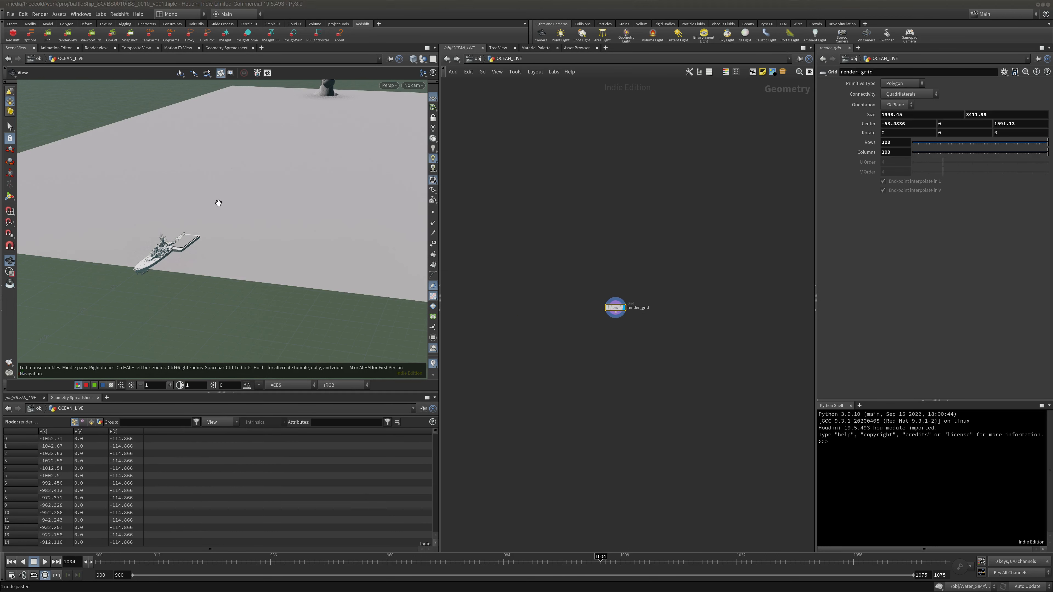
Switch the scene viewport from perspective to the UV view.
click(389, 85)
mouse_move(415, 103)
click(459, 139)
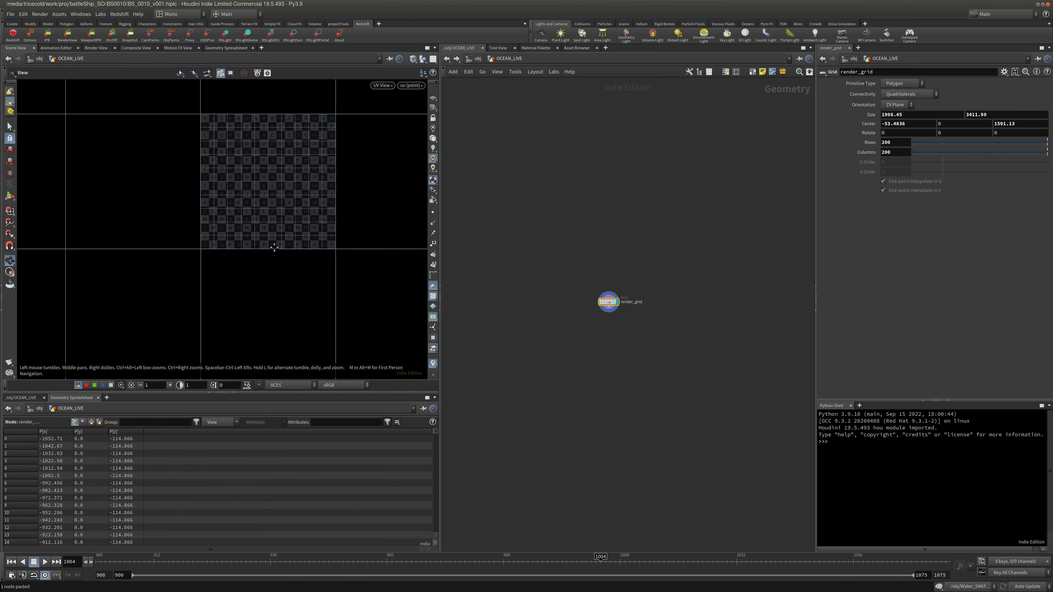
Add a UV Project node below render_grid and make it the displayed node.
key(Tab)
text(uvp)
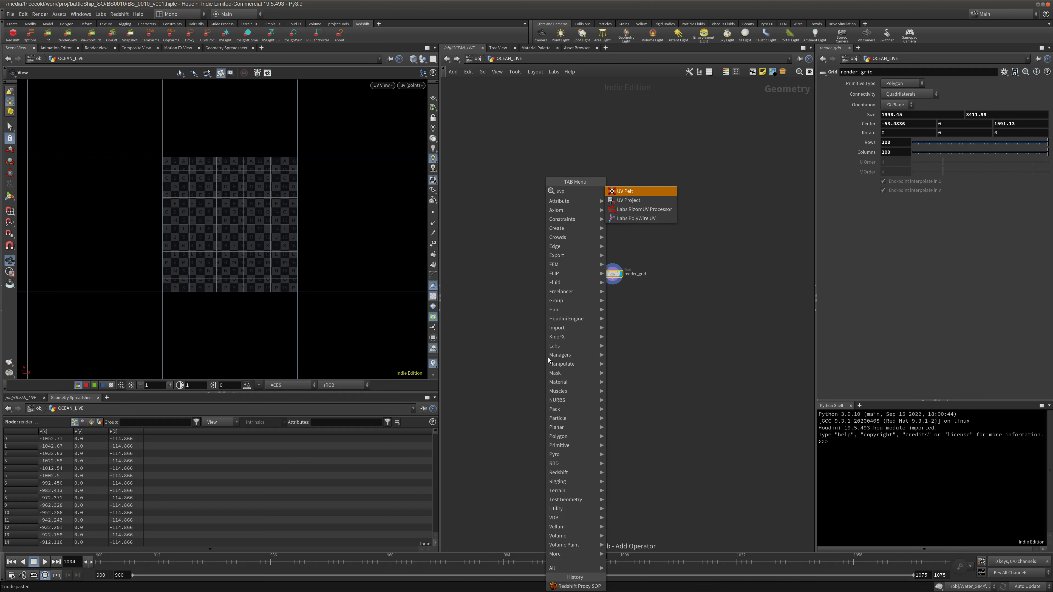
click(646, 199)
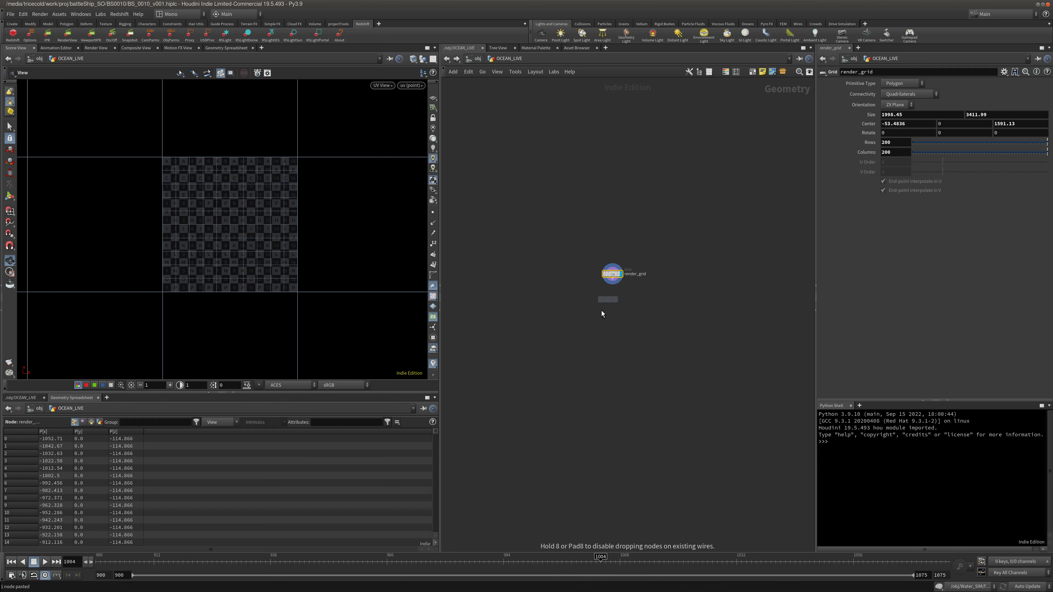
click(614, 314)
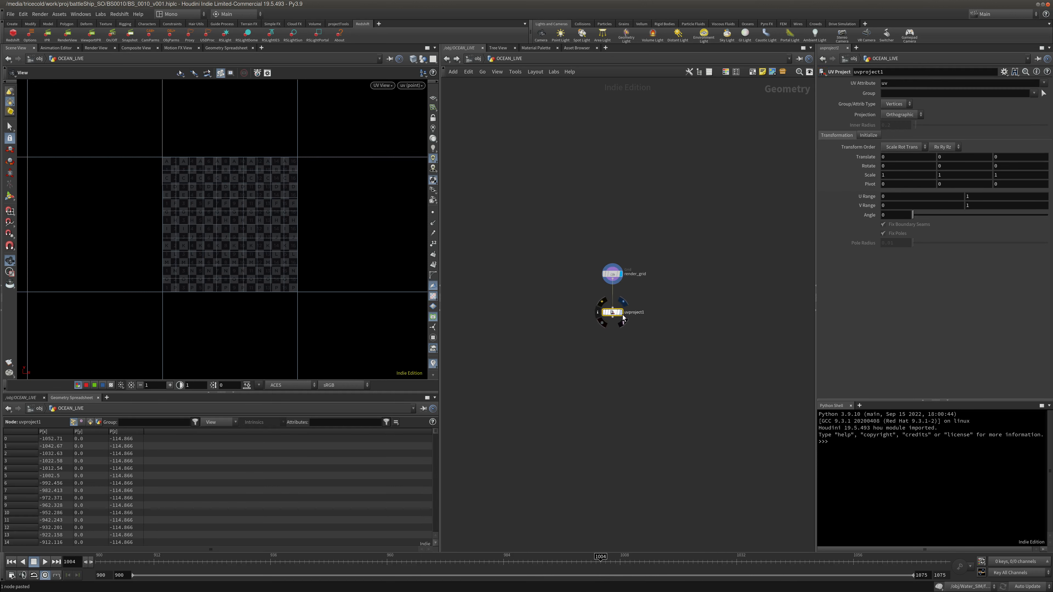
scroll(305, 244, down, 3)
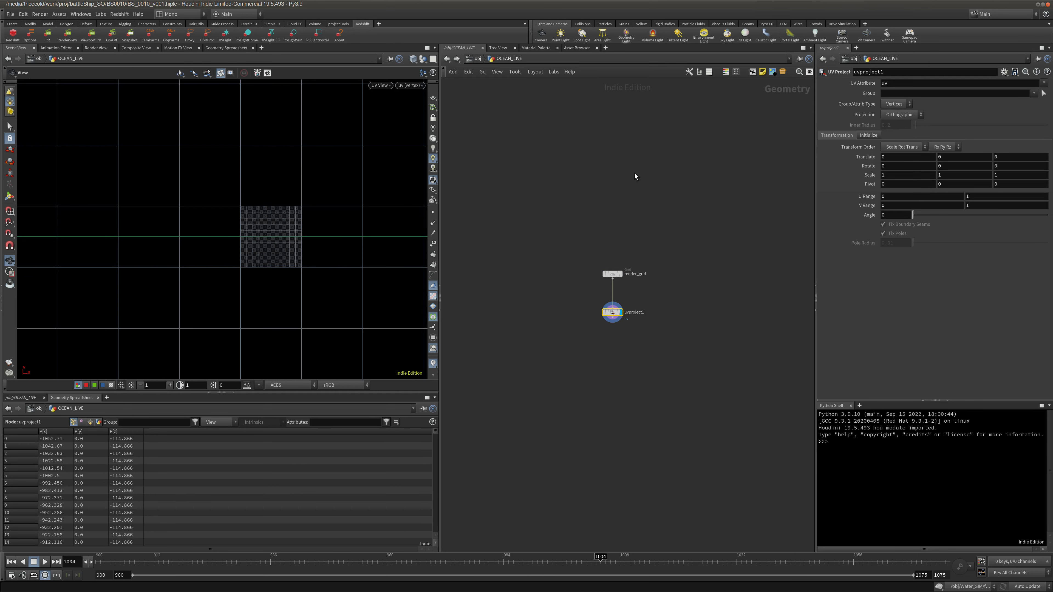
Set the X rotation of the UV projection to 90 and check the grid's layout in the UV view.
middle_drag(613, 168, 602, 159)
drag(902, 166, 493, 101)
text(90)
key(Return)
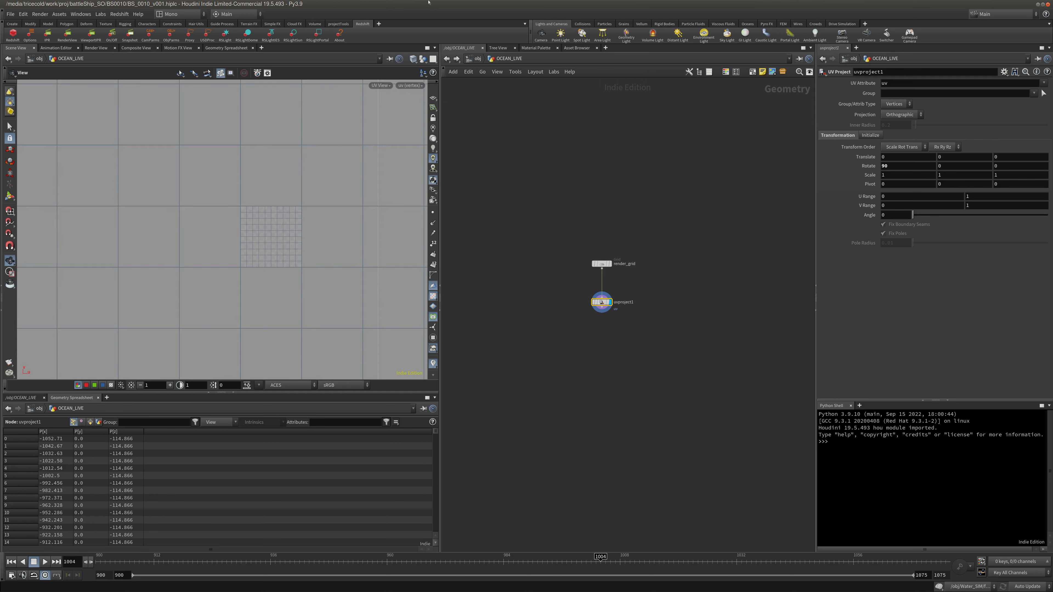
scroll(273, 221, up, 10)
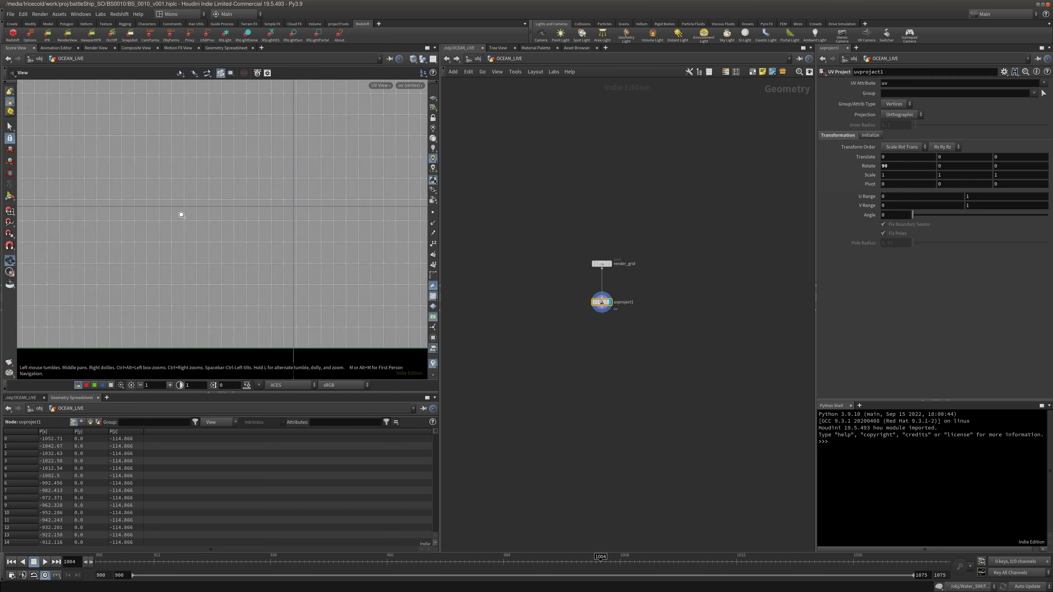
right_drag(182, 215, 120, 190)
right_drag(186, 182, 134, 191)
middle_drag(244, 145, 261, 259)
right_drag(265, 249, 241, 240)
middle_drag(306, 162, 303, 170)
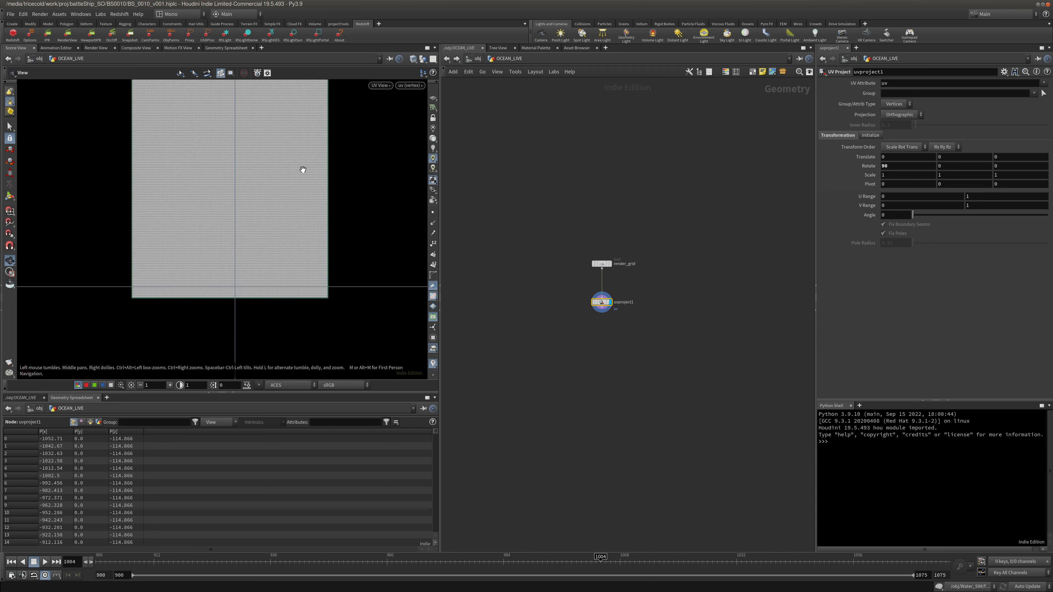
Switch the scene viewport to perspective and inspect the plain render_grid around the ship.
right_drag(302, 170, 118, 254)
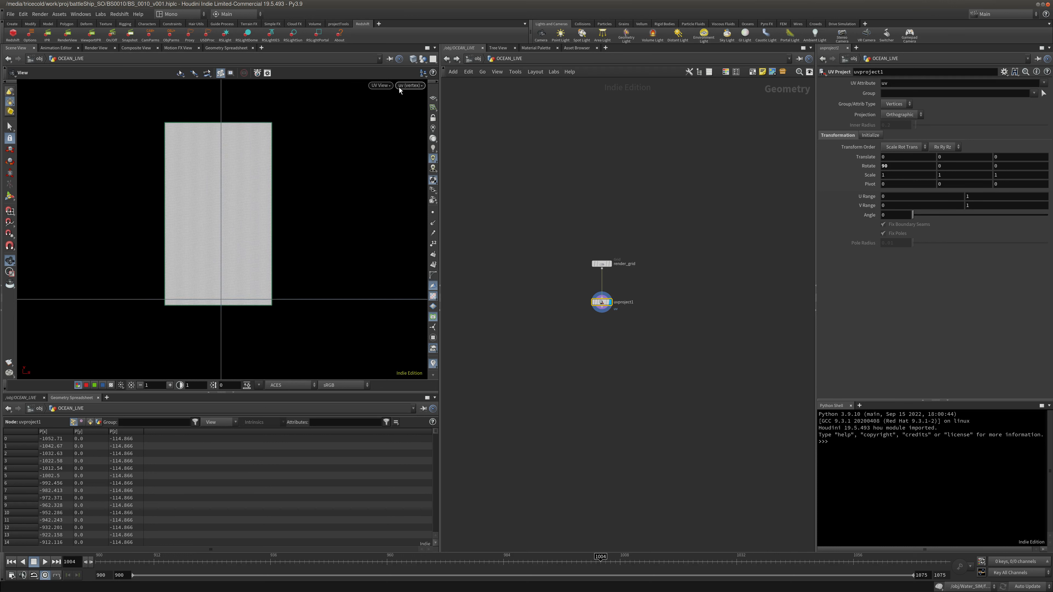
click(381, 85)
click(452, 104)
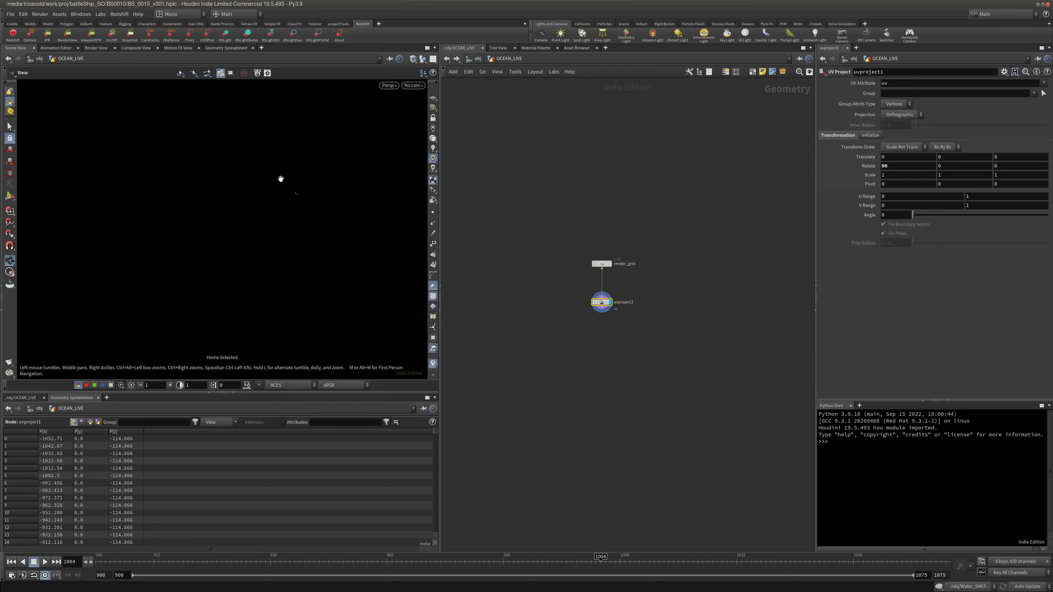
click(601, 265)
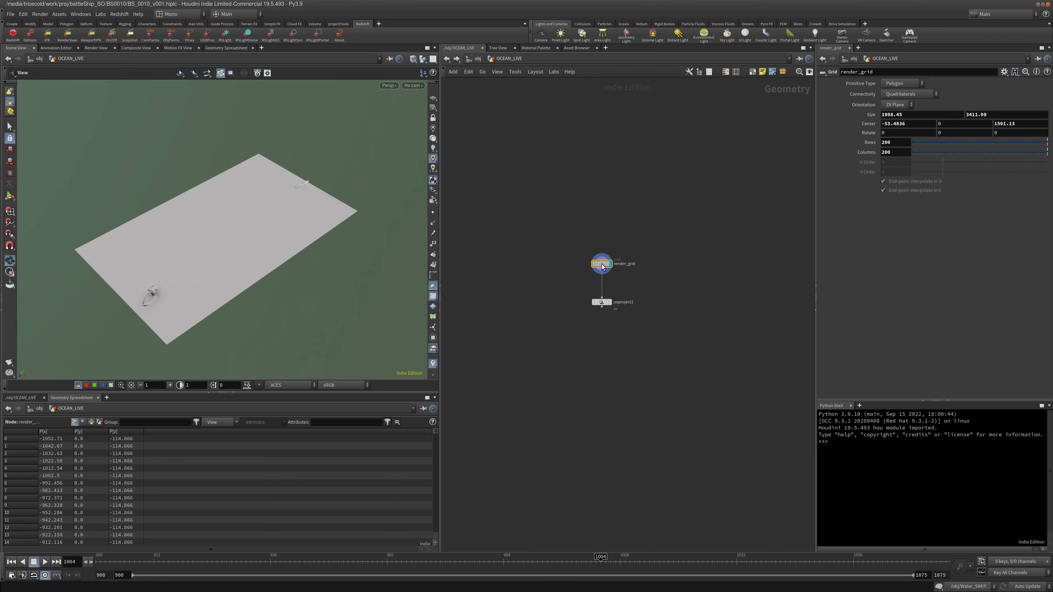
mouse_move(265, 228)
mouse_down()
mouse_move(298, 252)
mouse_move(276, 234)
mouse_up()
Display the uvproject1 node again and return the viewport to the UV view.
click(609, 302)
click(388, 86)
mouse_move(390, 103)
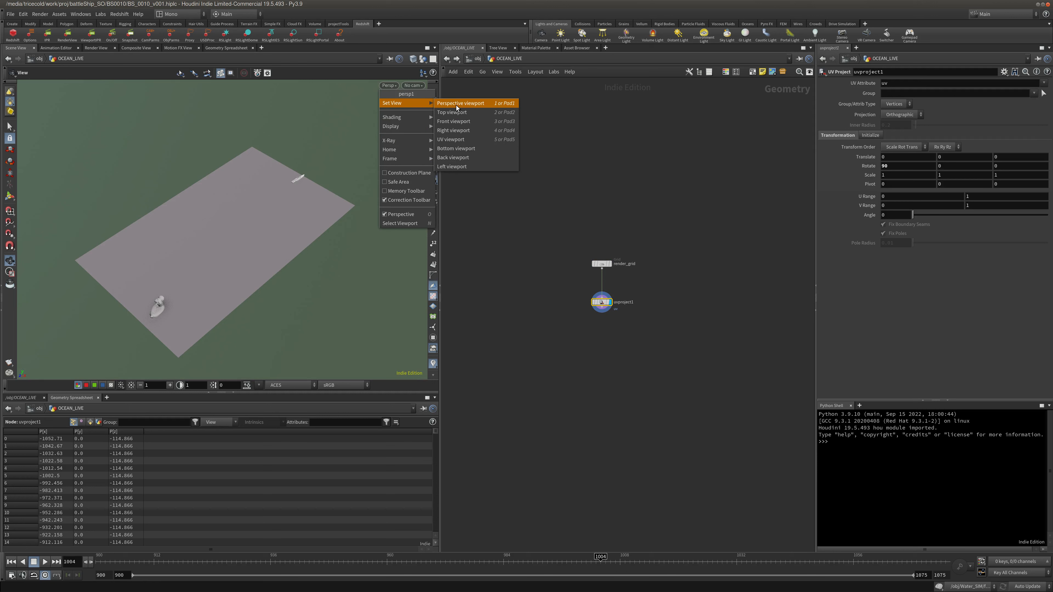
click(417, 87)
click(417, 87)
click(420, 95)
click(375, 87)
mouse_move(403, 107)
click(439, 141)
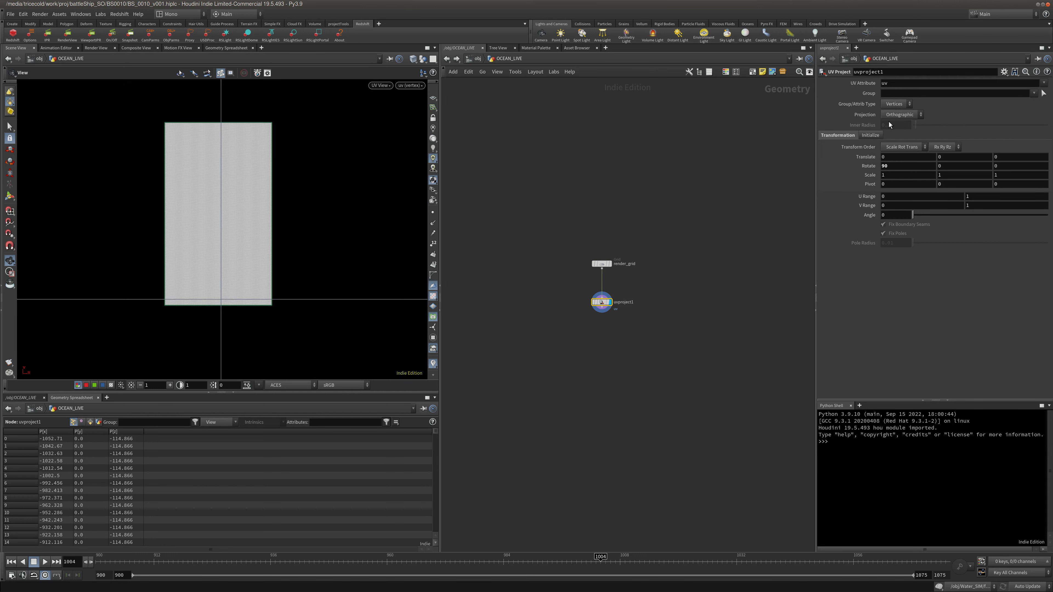
Set the X and Y scale of the UV projection to 200 and frame the grid in the UV view.
click(904, 175)
text(200)
key(Return)
key(g)
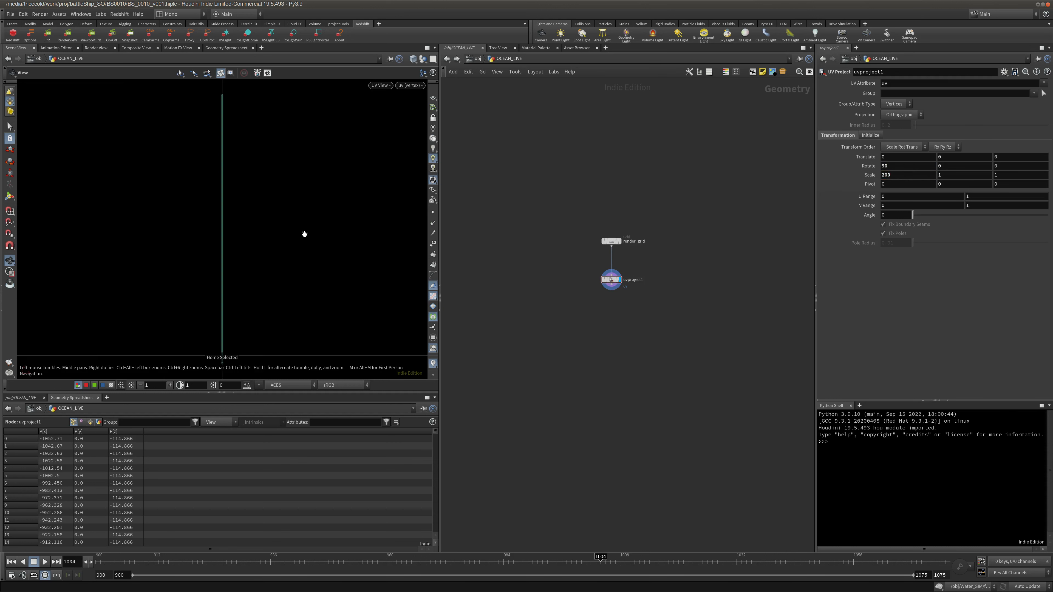
click(902, 177)
drag(974, 178, 886, 176)
text(200)
key(Return)
right_drag(292, 250, 35, 252)
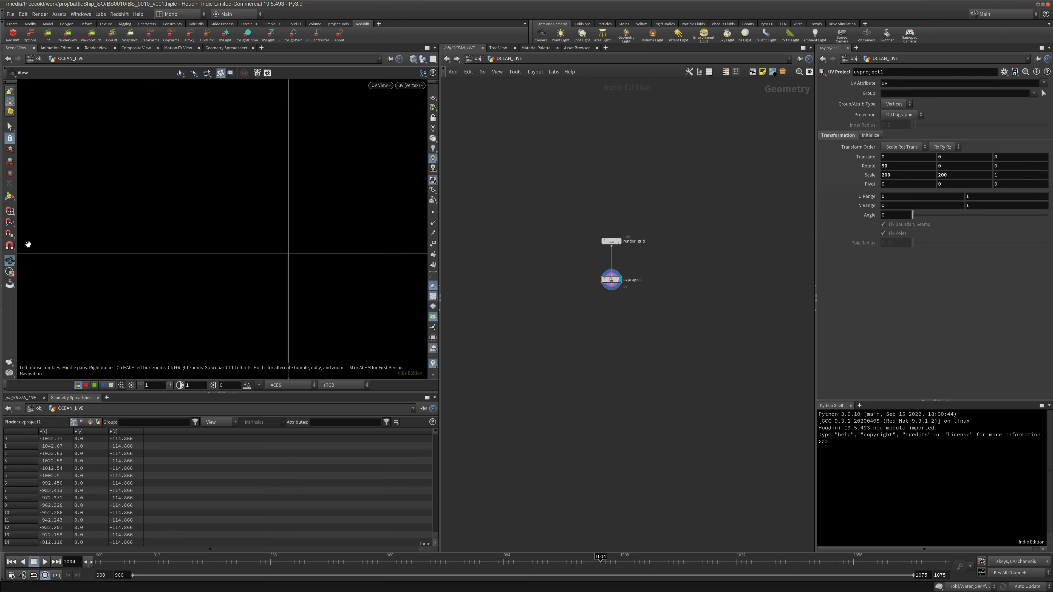
key(g)
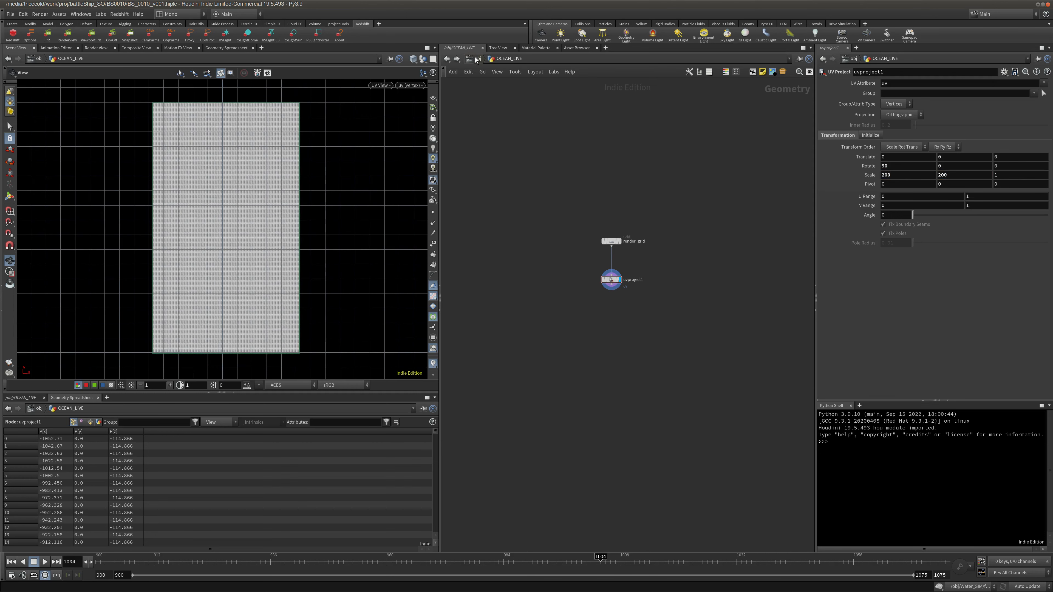
Open ocean_surface and check the grid size set on oceanspectrum1.
click(476, 60)
double_click(545, 236)
click(638, 333)
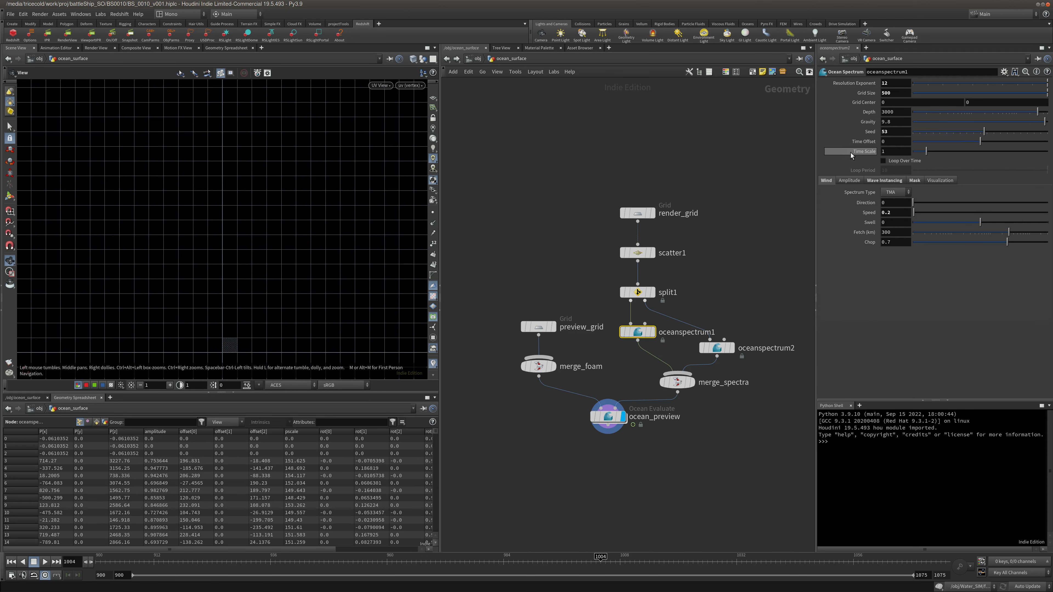
middle_drag(503, 122, 510, 98)
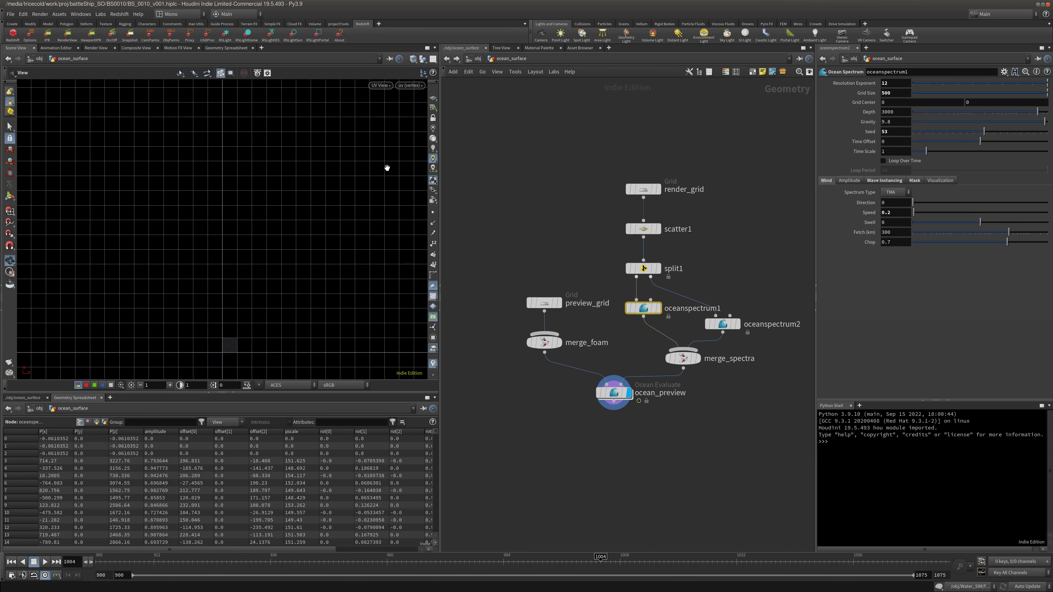
Return to the object level and show the Redshift settings of the OCEAN_LIVE object.
click(481, 60)
middle_drag(618, 340, 625, 279)
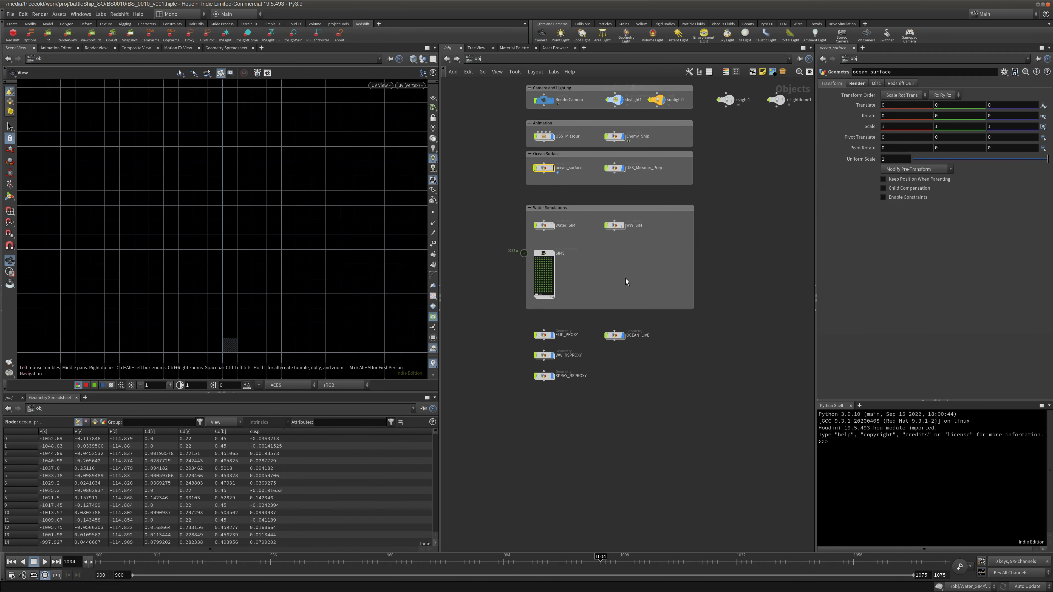
scroll(633, 291, up, 3)
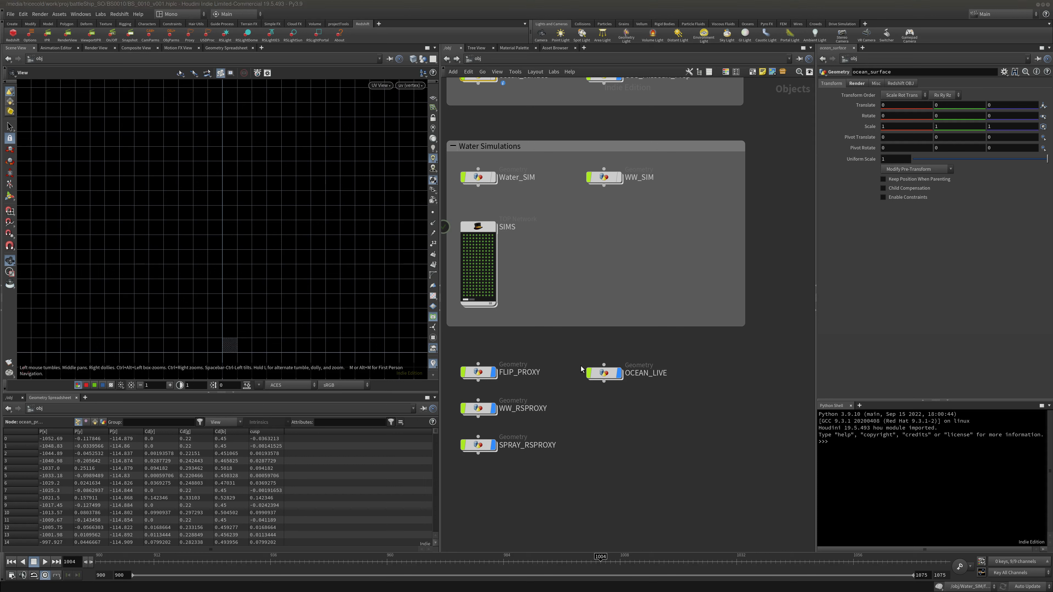
click(647, 373)
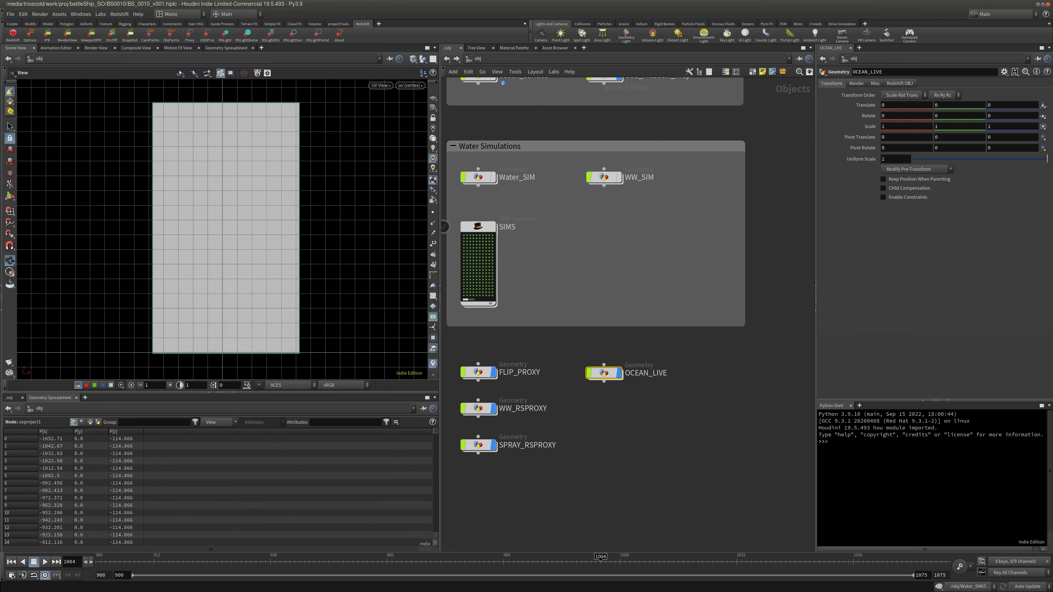
click(900, 83)
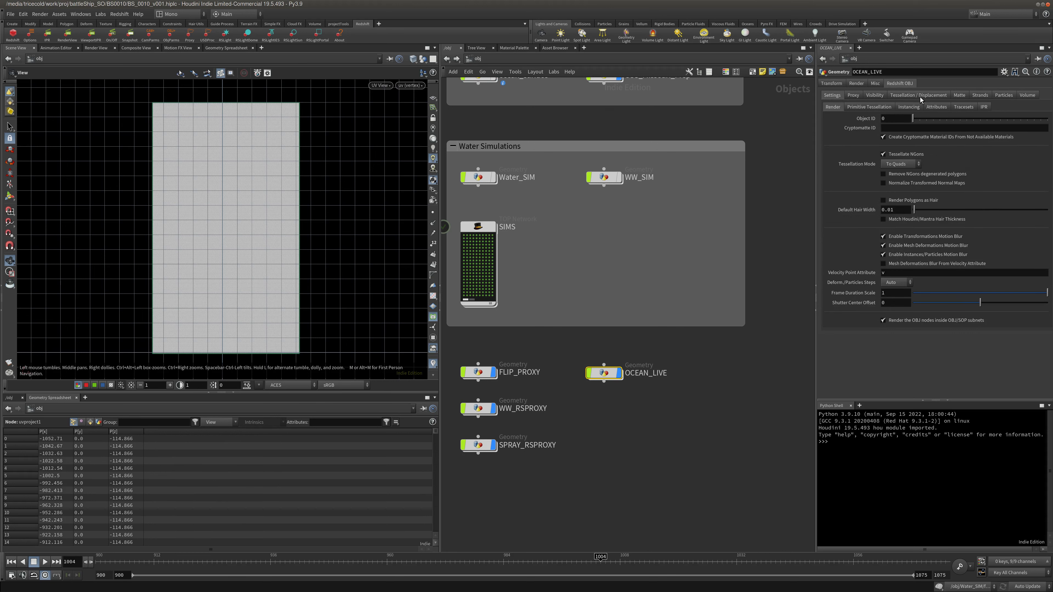
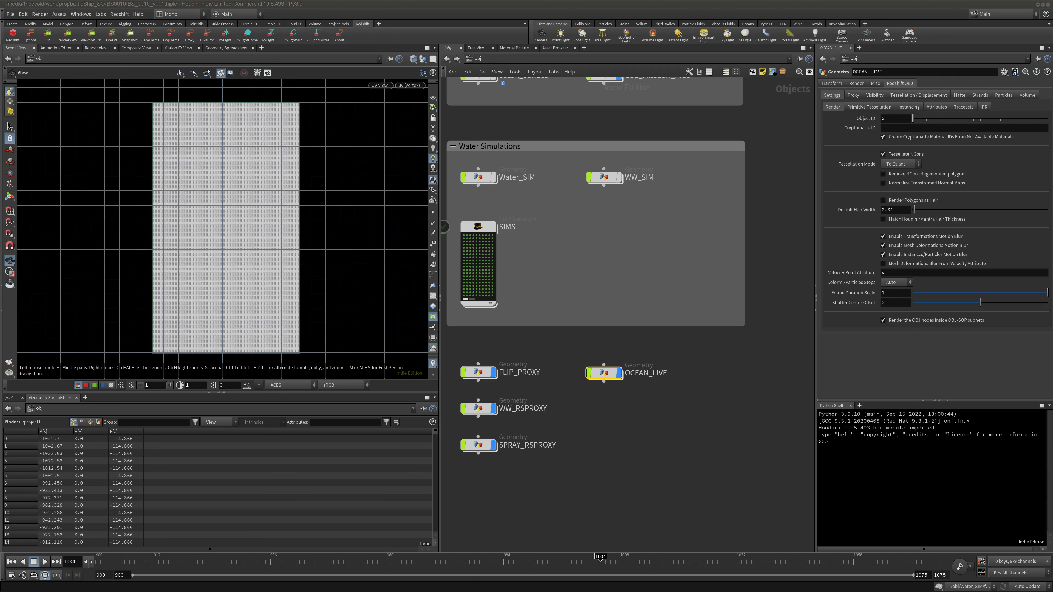
Open the Water_RS_DISP_LIVE material and show TextureSampler3's full filename expression by widening the parameter area.
click(534, 62)
click(571, 101)
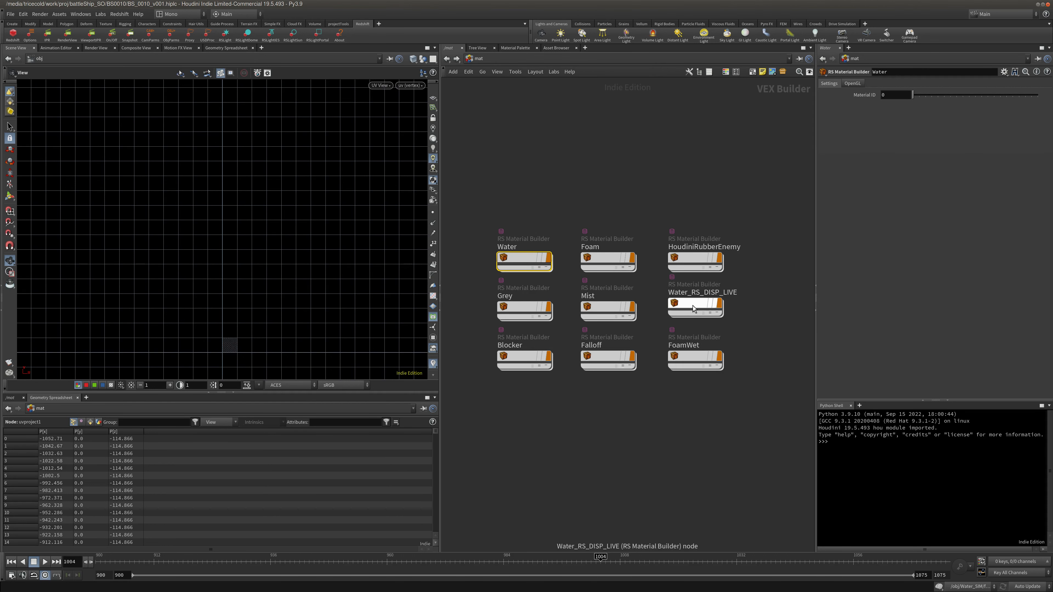
double_click(683, 306)
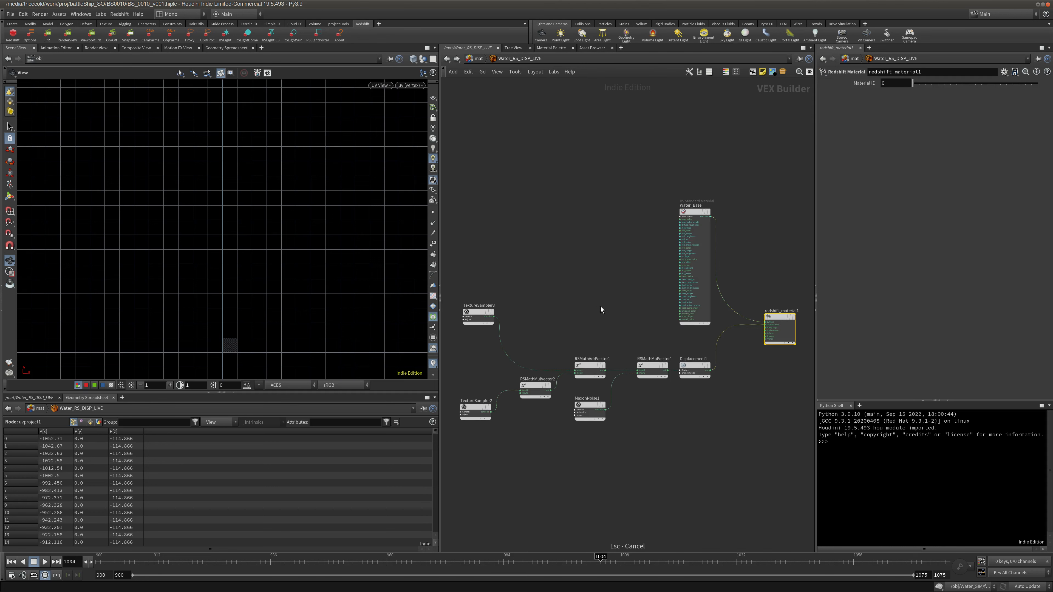
key(Escape)
scroll(640, 242, up, 5)
drag(634, 216, 477, 303)
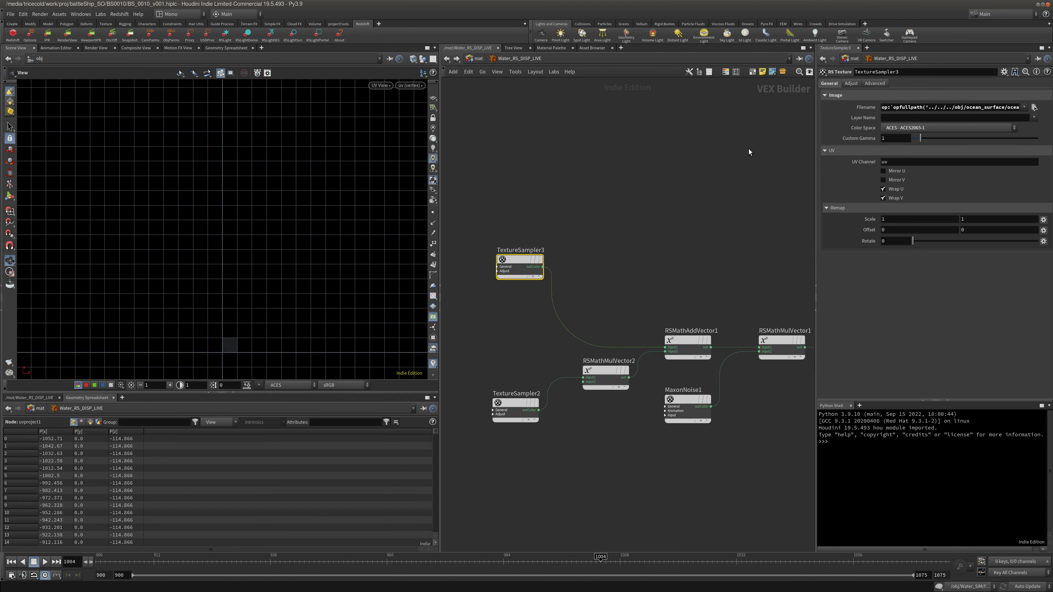
drag(817, 165, 630, 164)
middle_drag(491, 219, 565, 196)
scroll(565, 195, up, 2)
drag(505, 242, 500, 245)
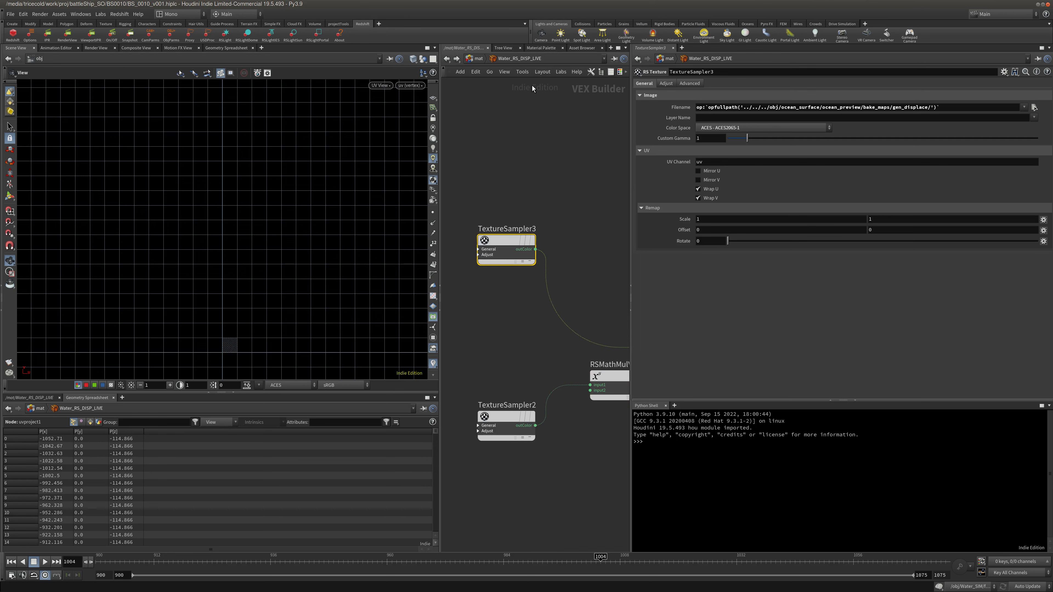
Go back to the object network, enlarge the parameter area further and open ocean_surface.
click(475, 59)
click(490, 60)
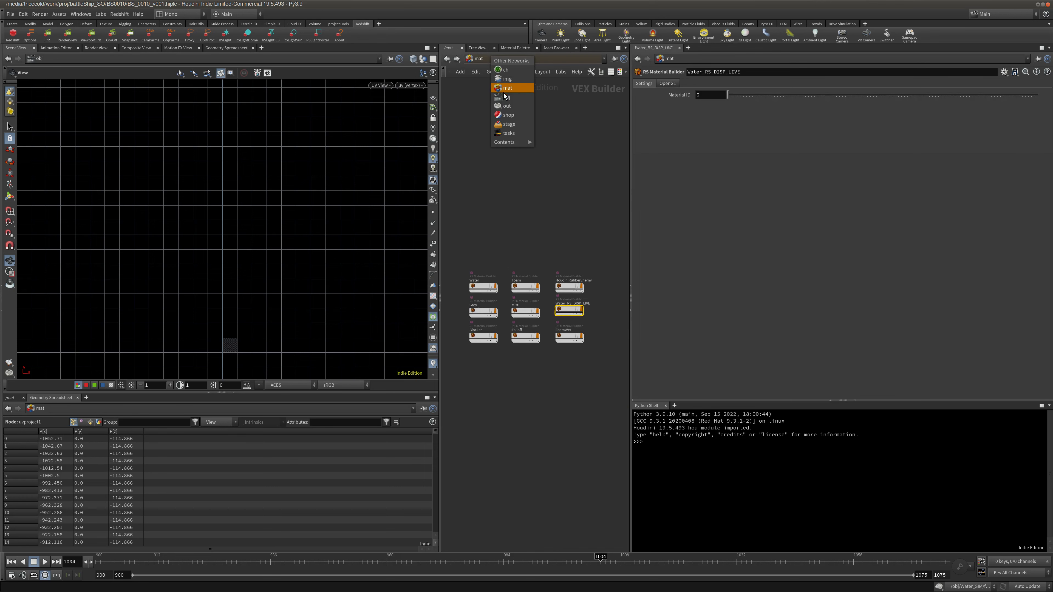
click(504, 97)
drag(440, 133, 341, 134)
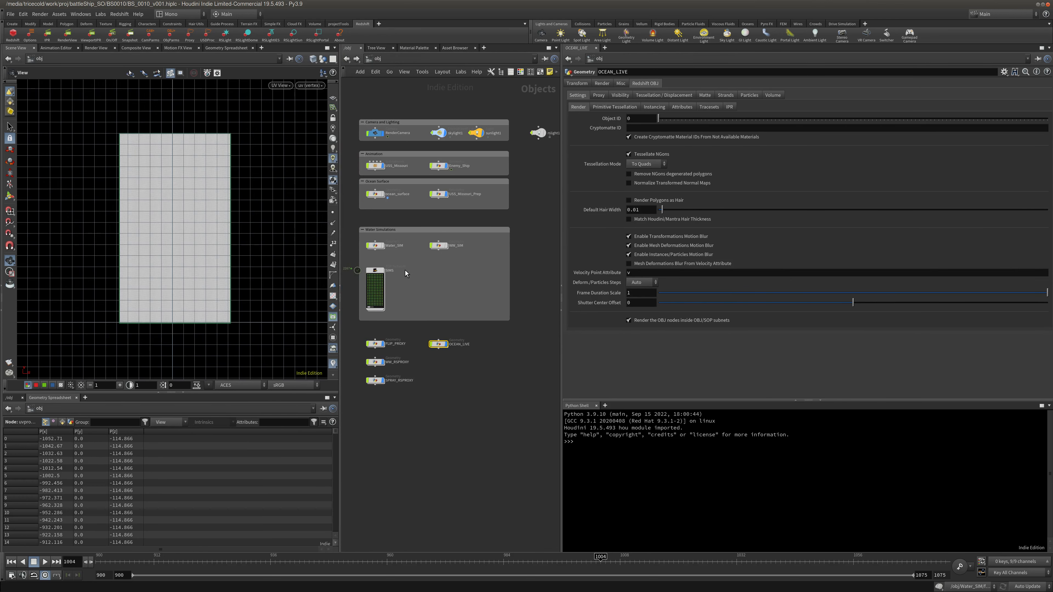
scroll(412, 254, up, 3)
double_click(391, 168)
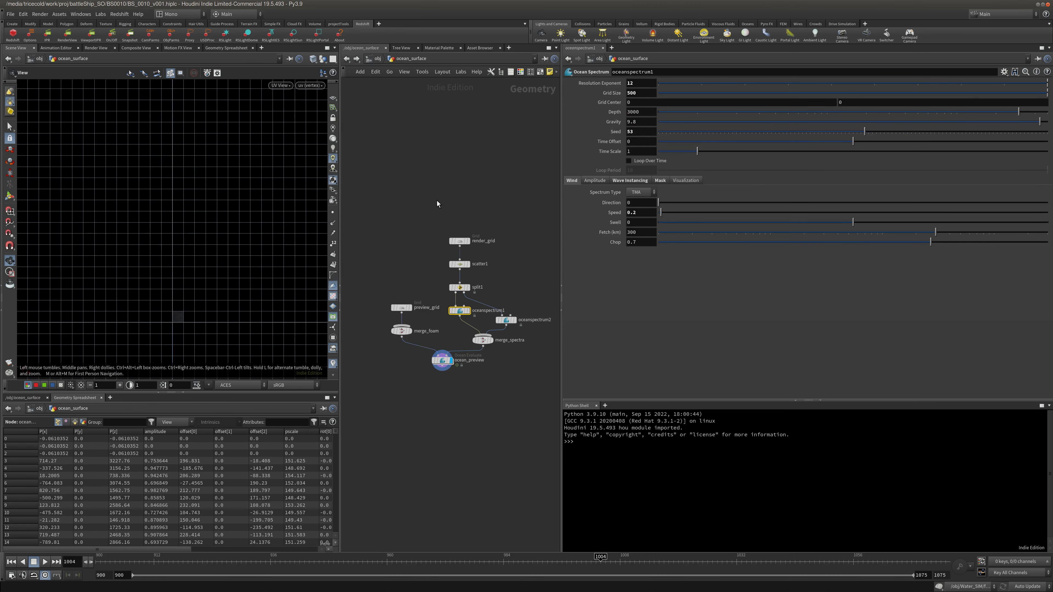
middle_drag(438, 333, 418, 341)
scroll(431, 338, up, 3)
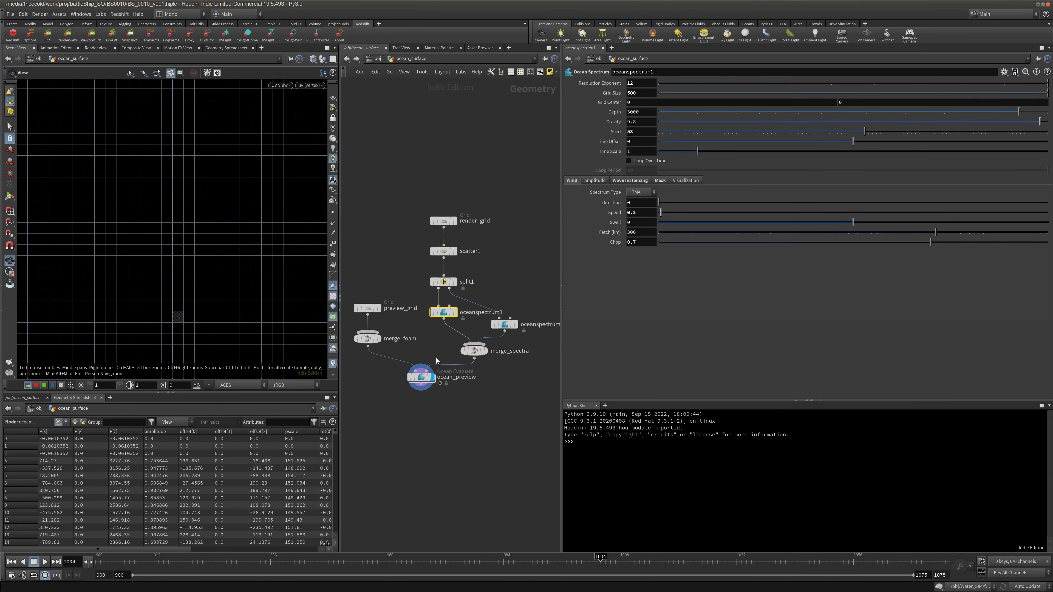
double_click(445, 312)
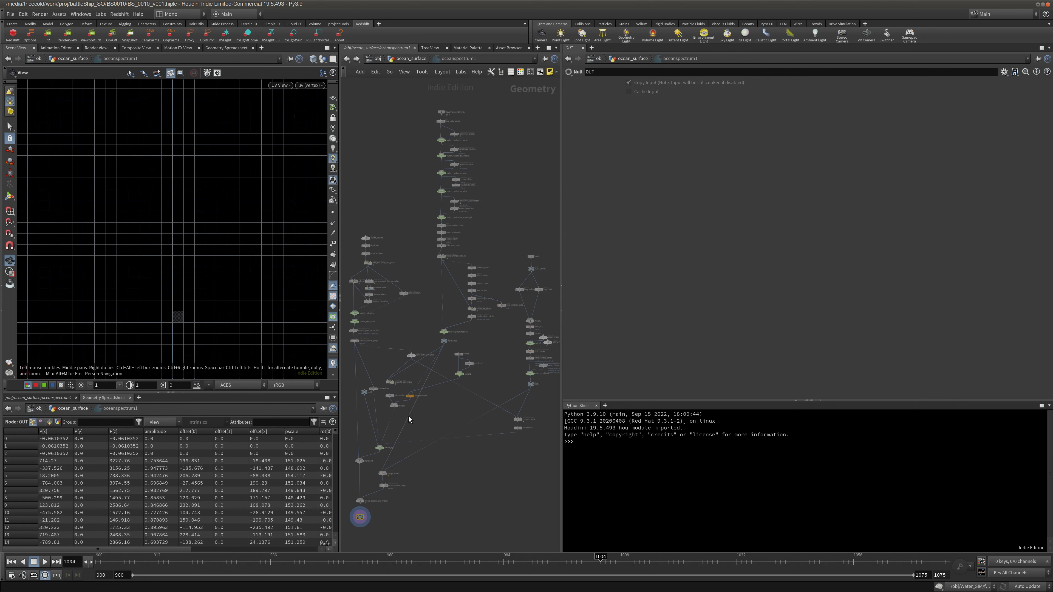
middle_drag(411, 416, 453, 366)
click(347, 60)
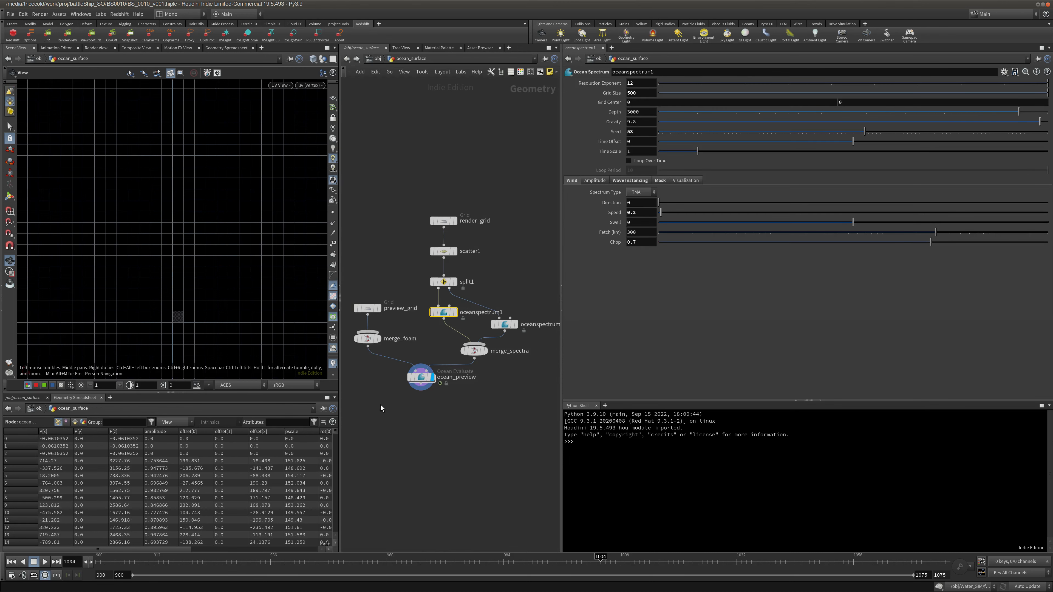
Go inside the ocean_preview node and move bake_maps and the ropnet node slightly further down.
double_click(425, 377)
right_click(424, 386)
click(497, 407)
right_drag(462, 426, 488, 380)
middle_drag(487, 380, 546, 448)
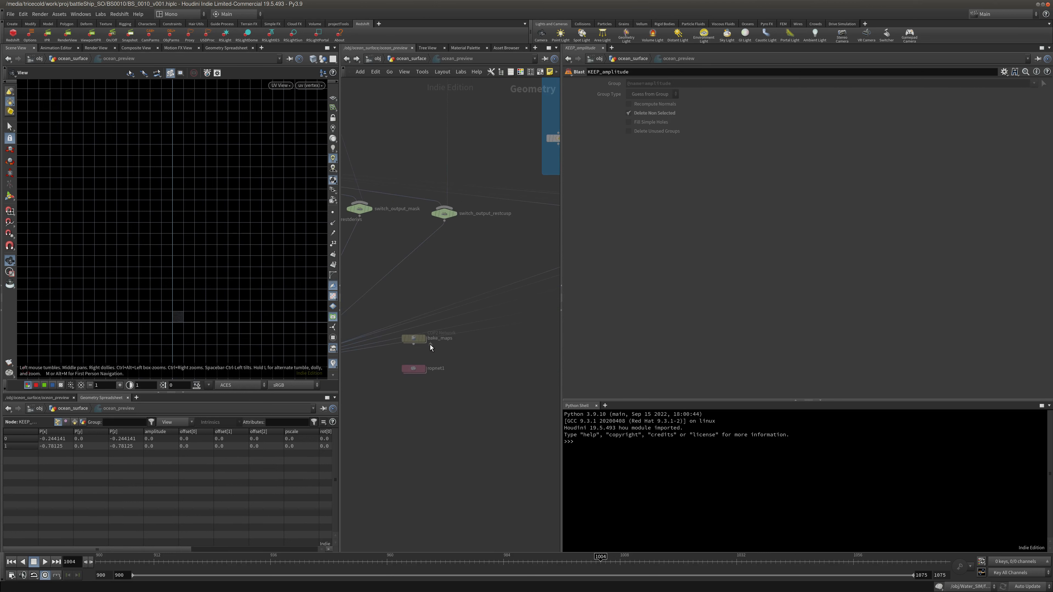
drag(414, 371, 411, 394)
drag(417, 340, 414, 366)
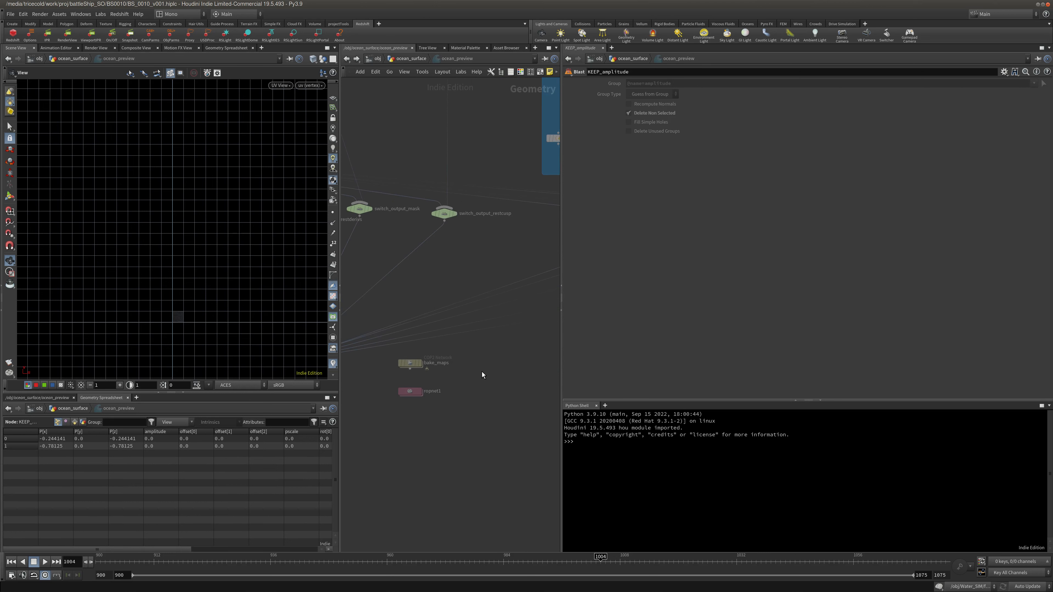
Enter the bake_maps compositing network and select its gen_displace generator.
key(i)
middle_drag(433, 270, 483, 282)
scroll(436, 223, up, 5)
middle_drag(421, 246, 474, 231)
click(410, 323)
Examine the generator nodes in bake_maps and bring up the node information for gen_displace.
middle_drag(485, 336, 305, 318)
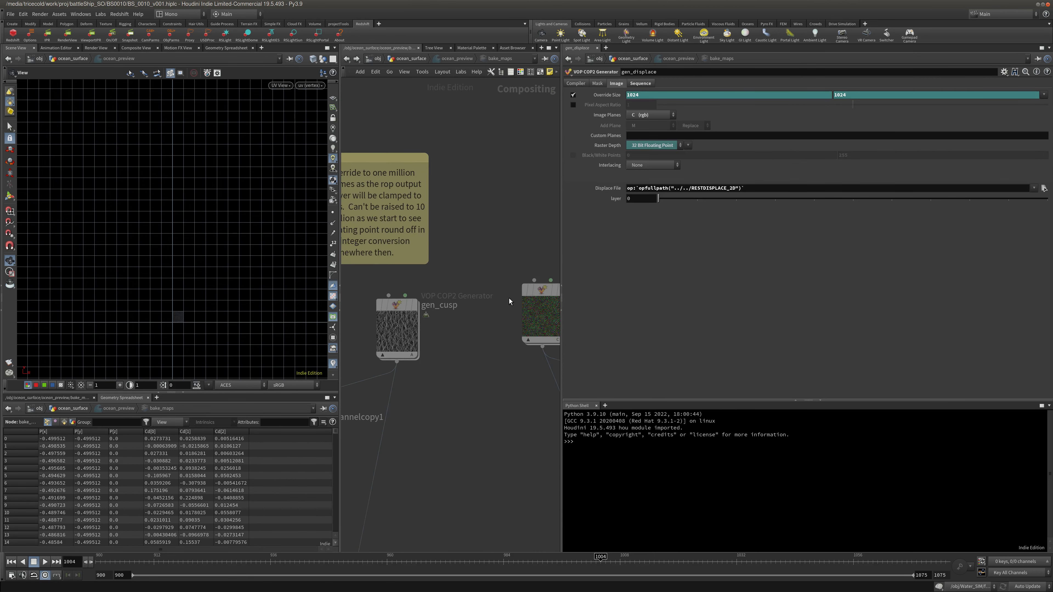
middle_drag(450, 267, 318, 283)
drag(475, 260, 387, 349)
middle_drag(389, 399, 351, 266)
scroll(428, 372, down, 3)
click(410, 306)
middle_drag(387, 330, 502, 316)
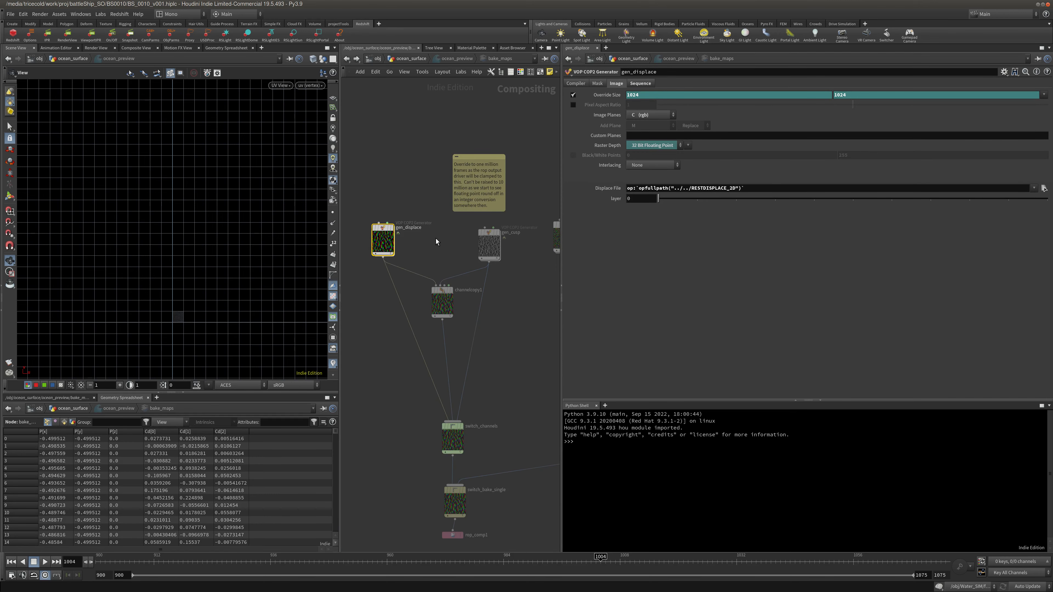
middle_click(386, 232)
scroll(414, 241, up, 5)
middle_click(422, 233)
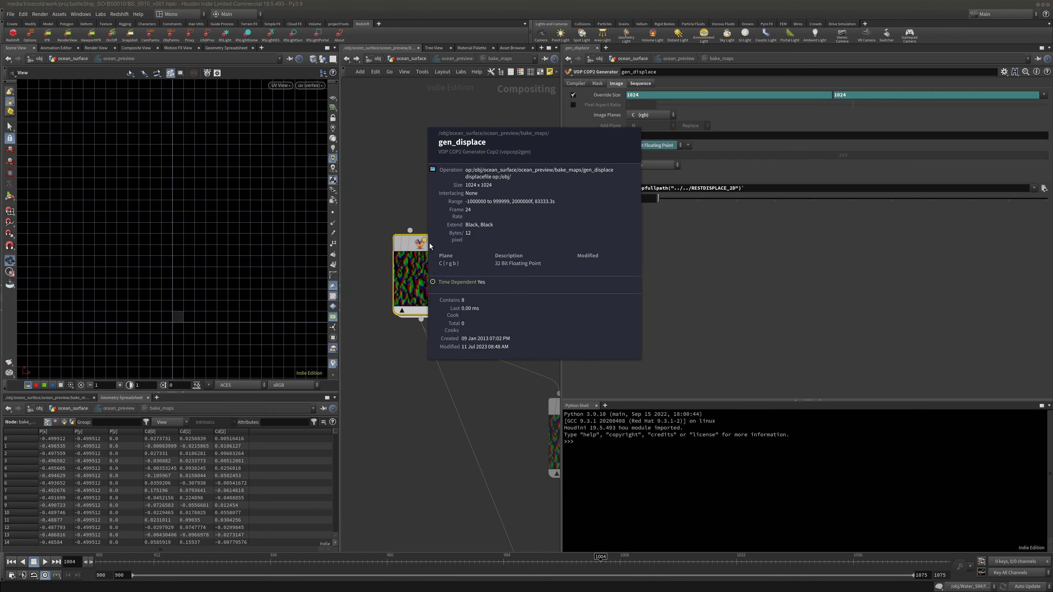
Return to the material context and reopen the Water_RS_DISP_LIVE network.
click(368, 59)
click(430, 61)
click(437, 99)
double_click(483, 309)
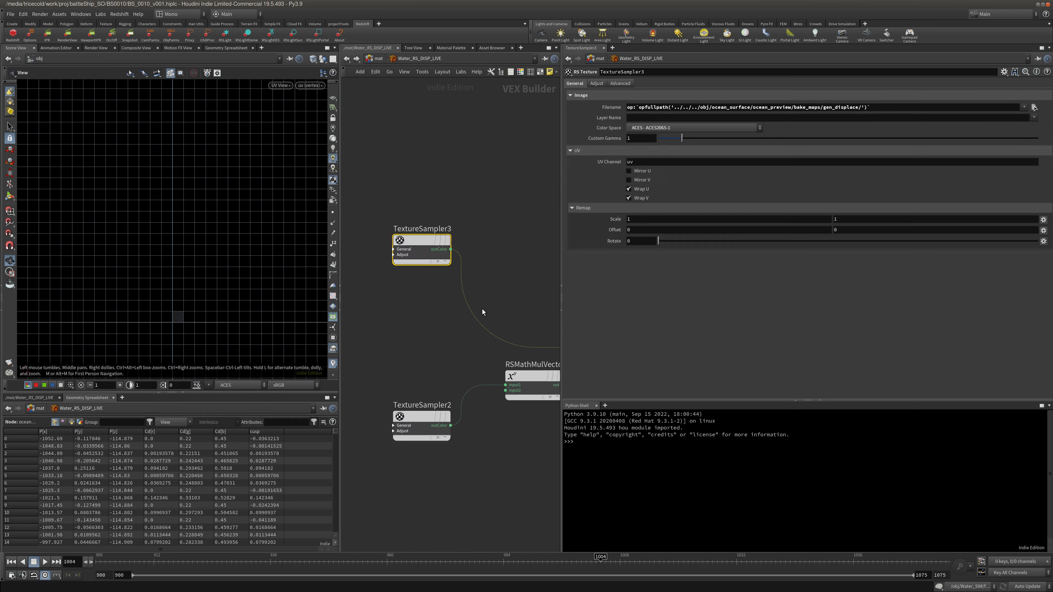
Examine TextureSampler3's filename expression pointing to the gen_displace map and its available color space options.
click(635, 108)
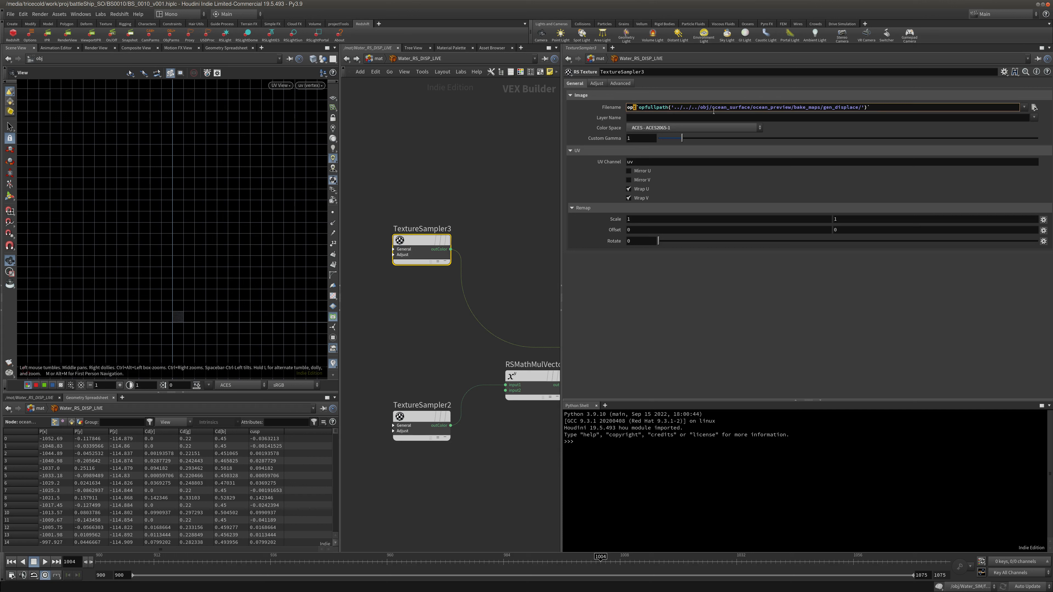
drag(638, 108, 812, 110)
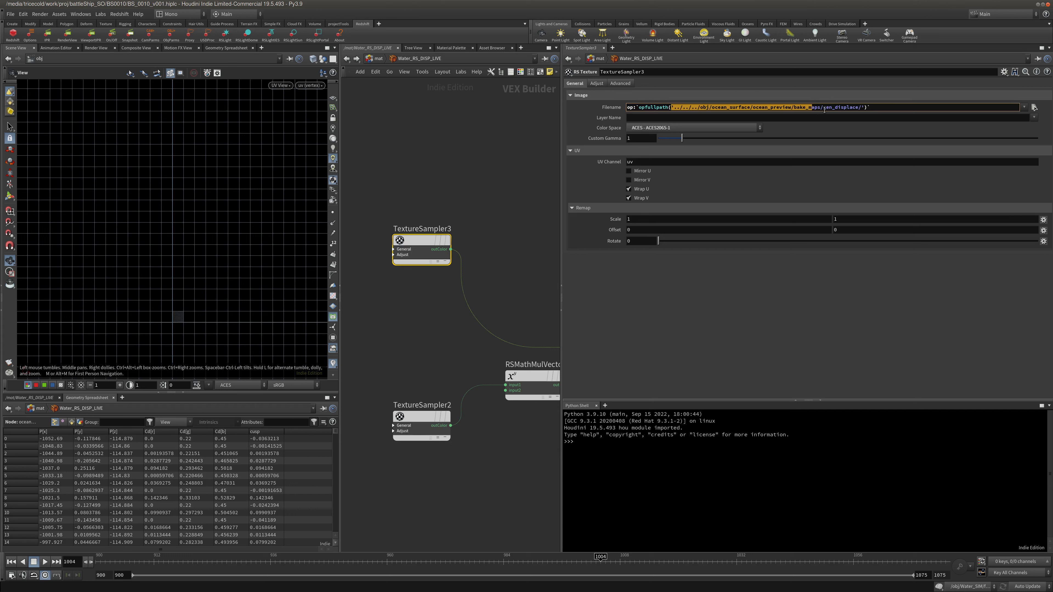
click(826, 110)
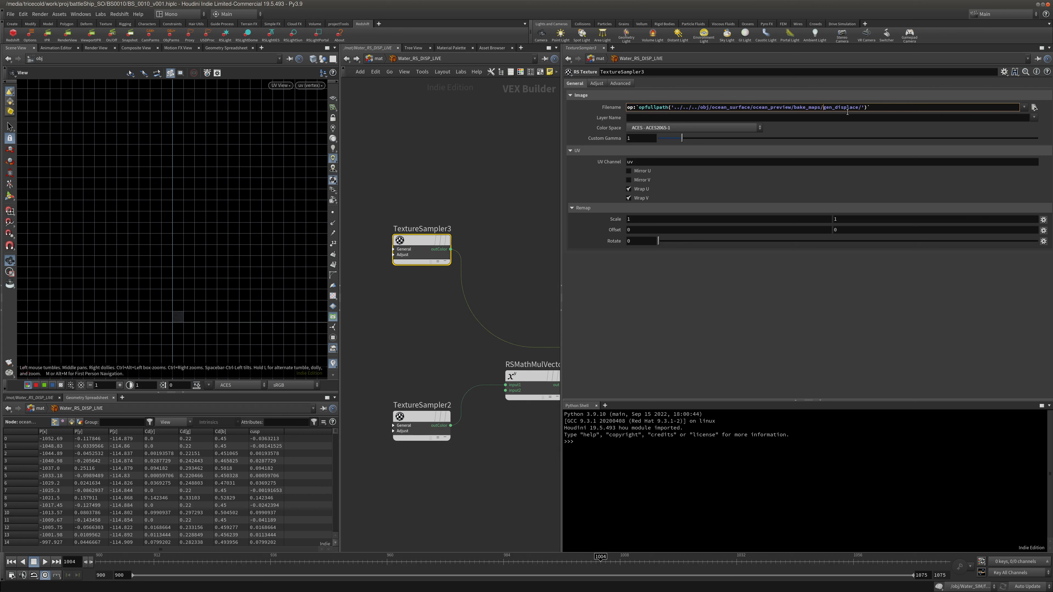
click(676, 129)
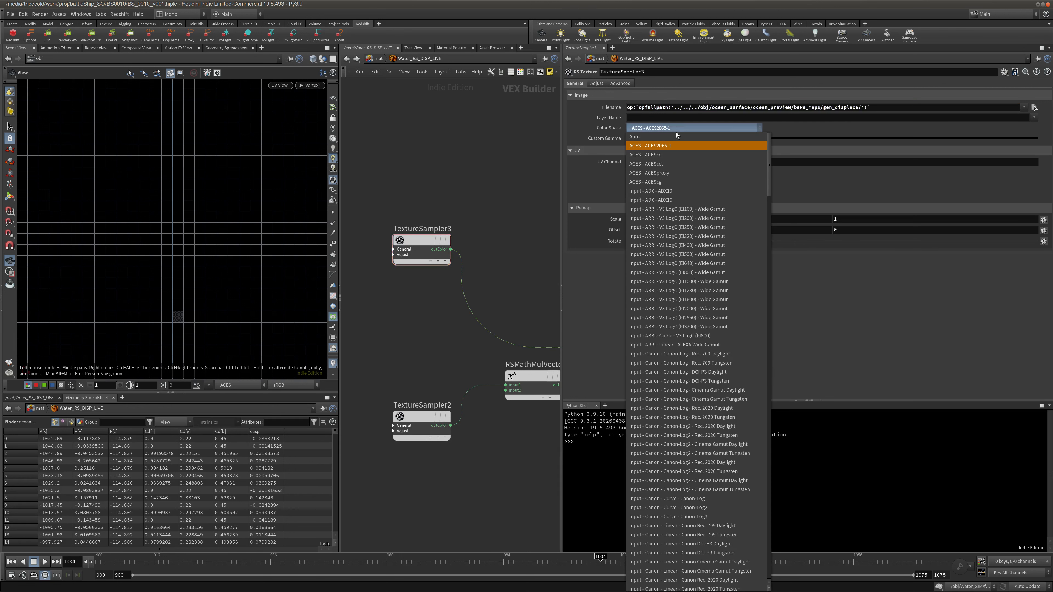
click(512, 139)
Select TextureSampler2 and examine its filename expression pointing to the gen_displace_single map.
middle_drag(534, 210, 469, 147)
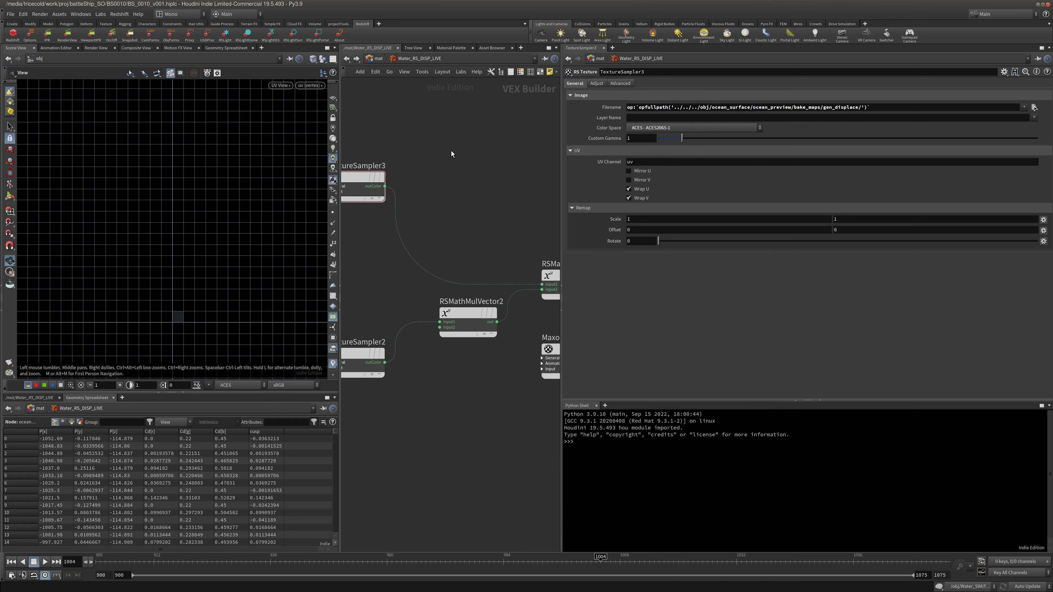
scroll(456, 153, down, 2)
click(390, 306)
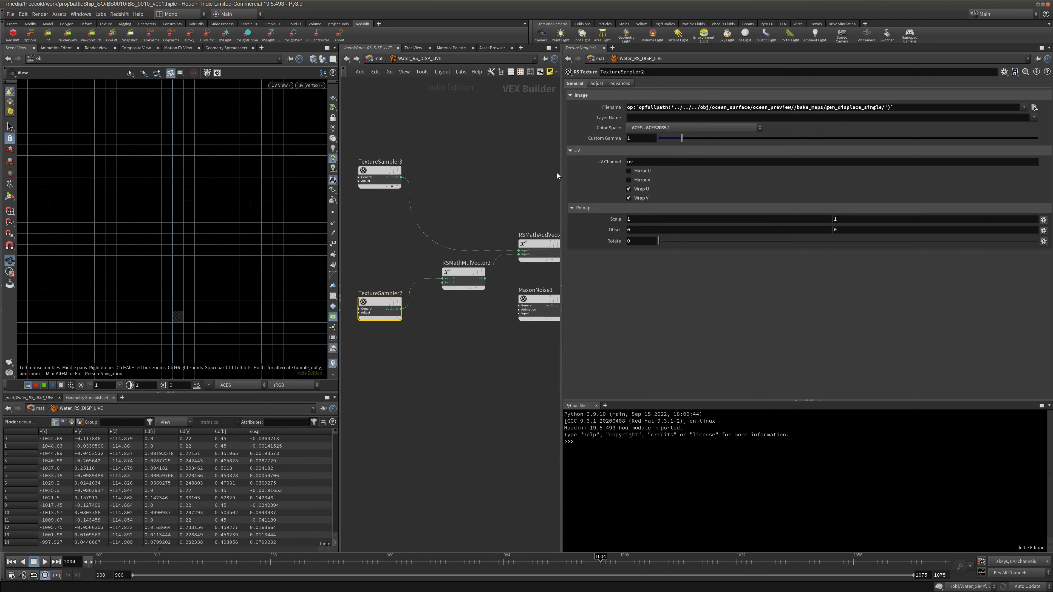
middle_drag(477, 199, 475, 192)
drag(405, 257, 353, 331)
middle_drag(466, 225, 465, 218)
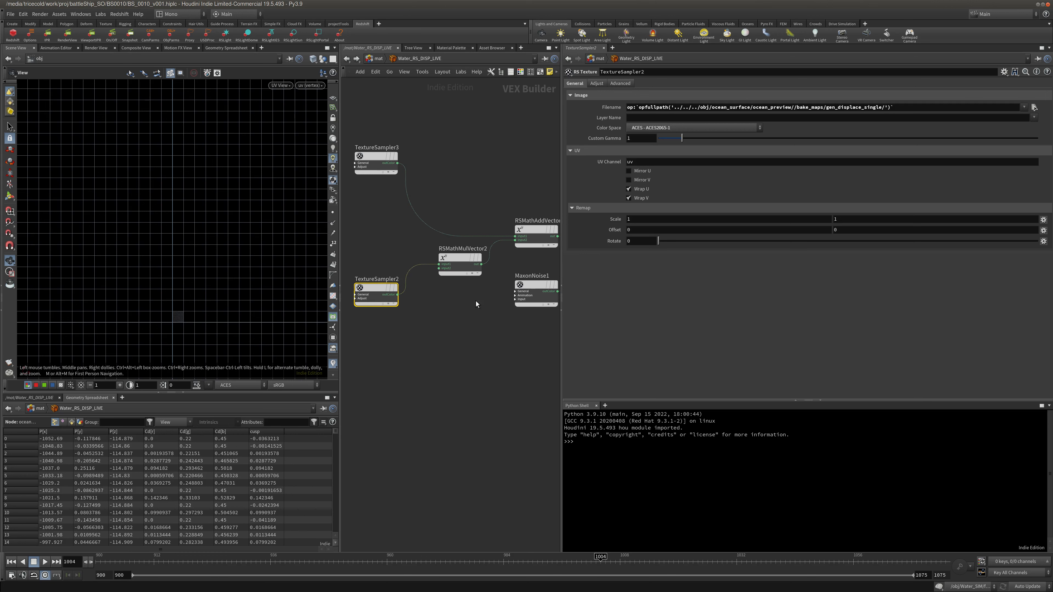
Rearrange TextureSampler2, RSMathMulVector2 and RSMathAddVector1, moving both math nodes lower and closer to the texture samplers.
middle_drag(476, 301, 451, 296)
middle_drag(499, 238, 447, 251)
scroll(461, 167, down, 2)
middle_drag(480, 214, 460, 229)
click(495, 244)
middle_drag(359, 173, 409, 162)
click(478, 191)
drag(438, 243, 420, 289)
drag(364, 268, 364, 287)
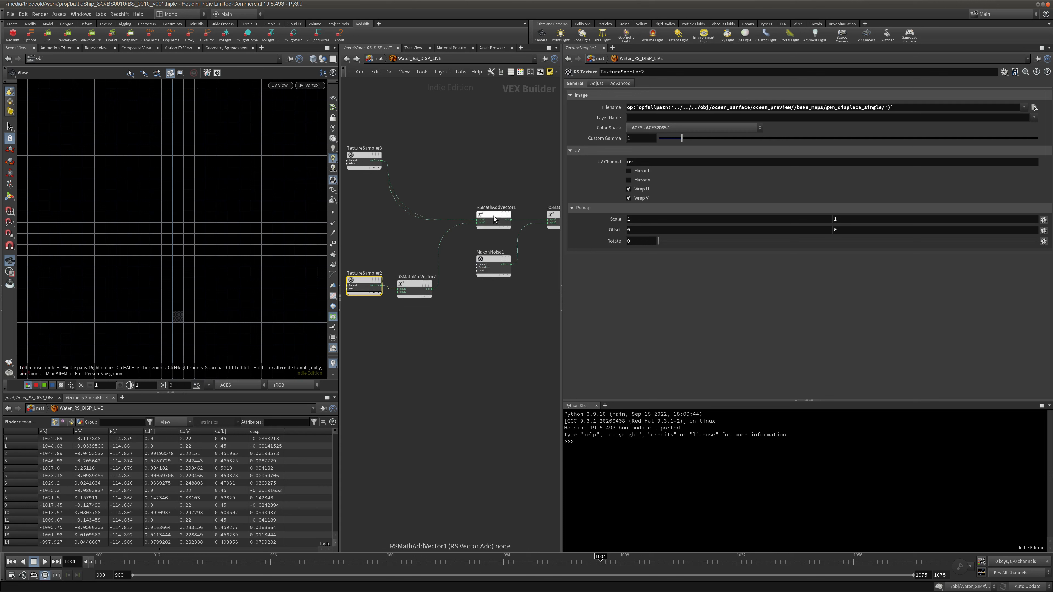
drag(494, 217, 433, 239)
Inspect MaxonNoise1's settings and the node chain leading through RSMathMulVector1 into Displacement1.
click(495, 255)
middle_drag(495, 255, 421, 248)
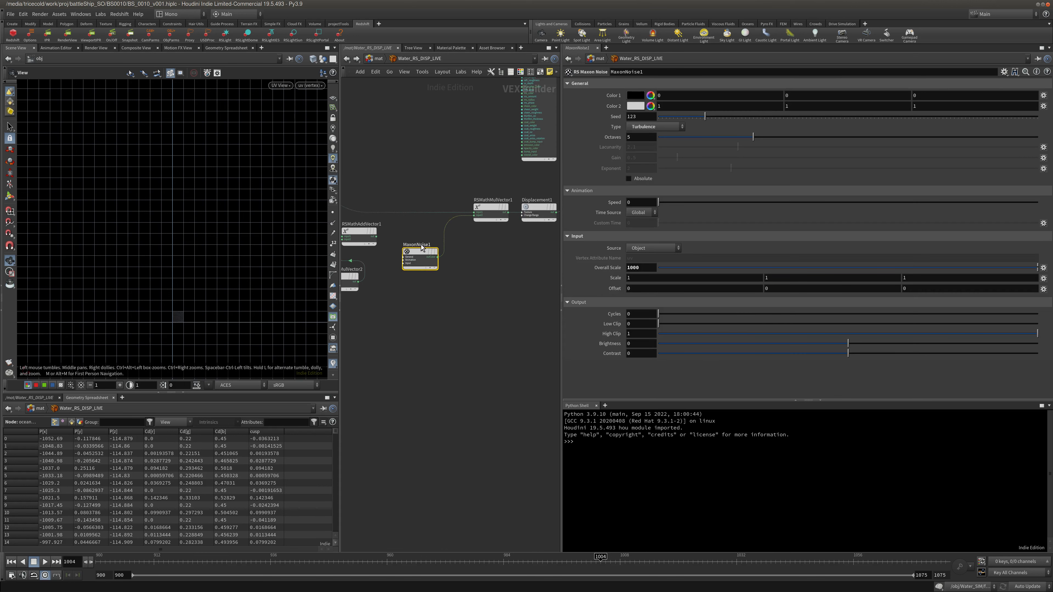
middle_drag(491, 252, 433, 274)
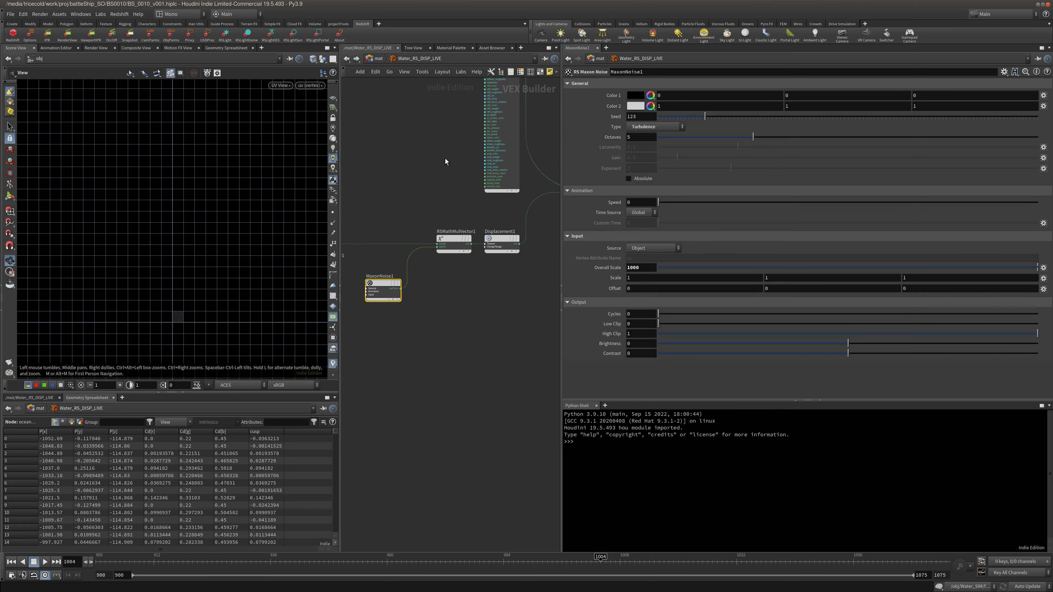
middle_drag(438, 159, 429, 216)
scroll(430, 216, down, 4)
drag(416, 277, 525, 214)
Leave the Water_RS_DISP_LIVE material network and open the out network.
click(378, 59)
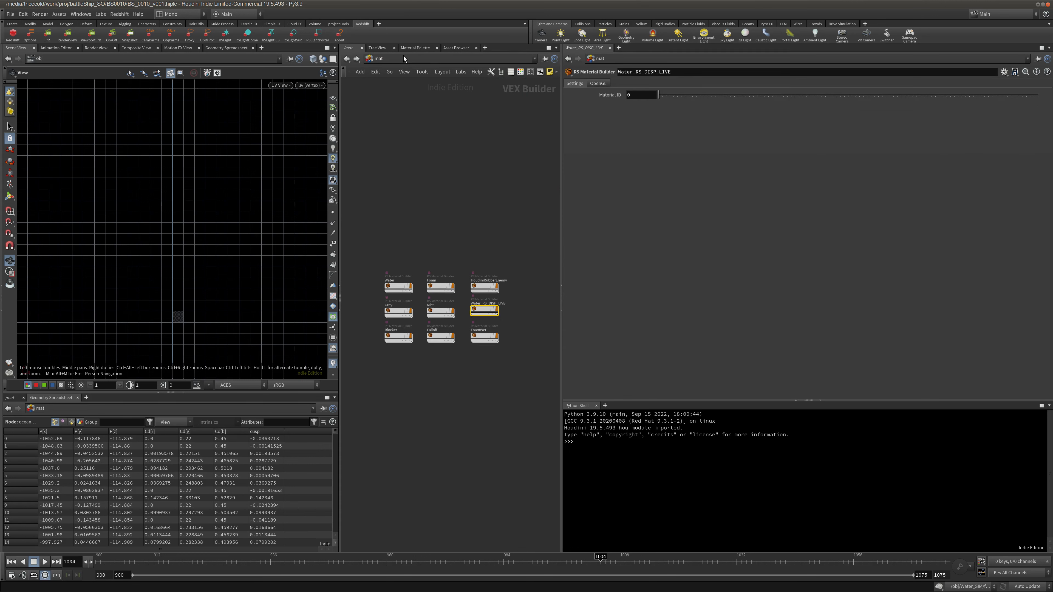
double_click(482, 309)
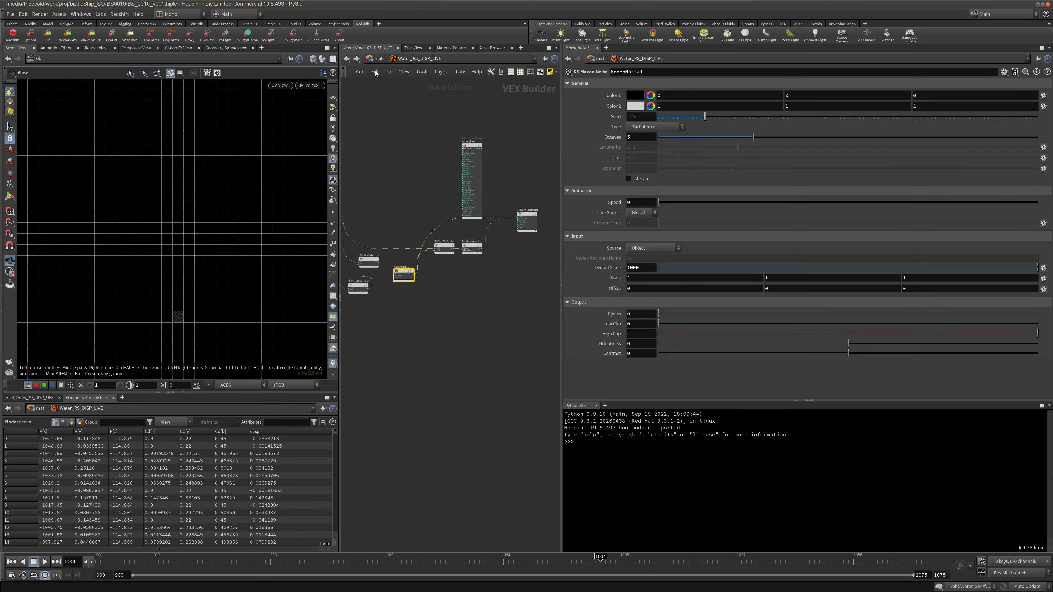
click(379, 59)
click(379, 59)
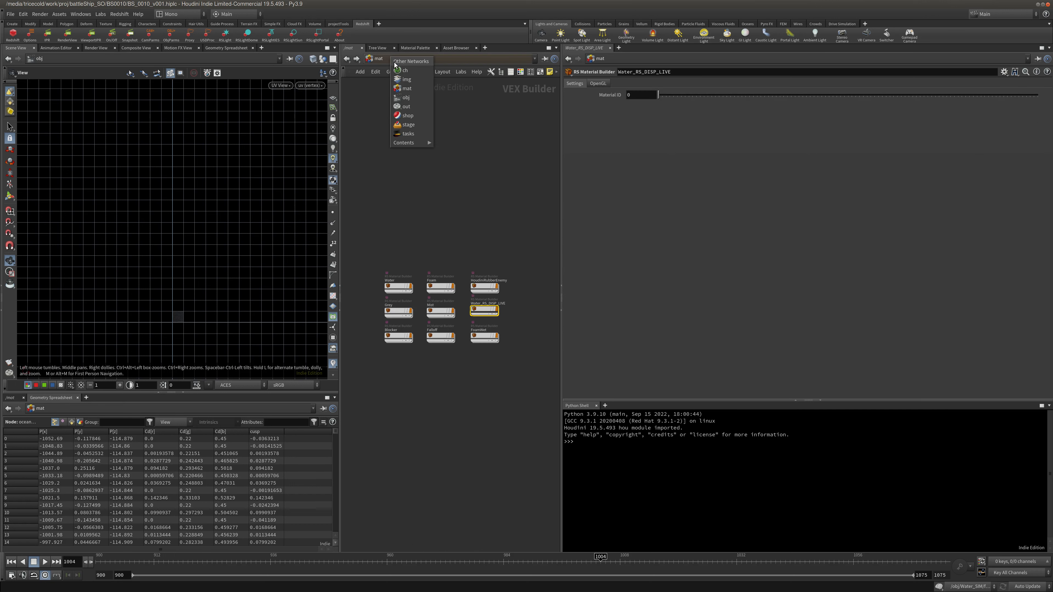
click(404, 107)
Switch the viewport from the UV view to perspective and look through RenderCamera.
click(308, 87)
click(280, 85)
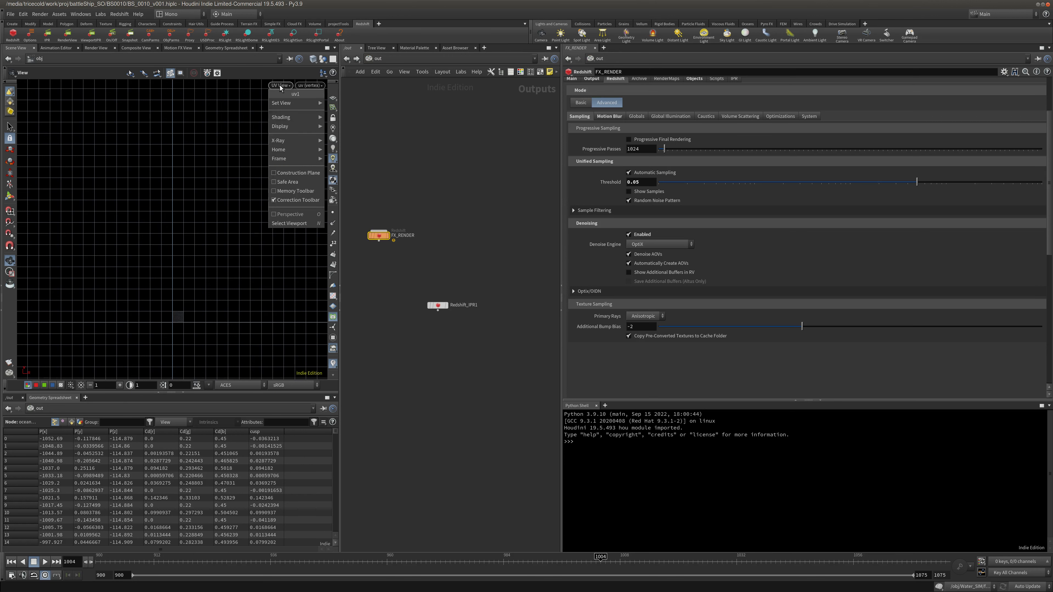
click(311, 86)
click(417, 102)
click(279, 86)
click(349, 104)
click(308, 86)
click(324, 122)
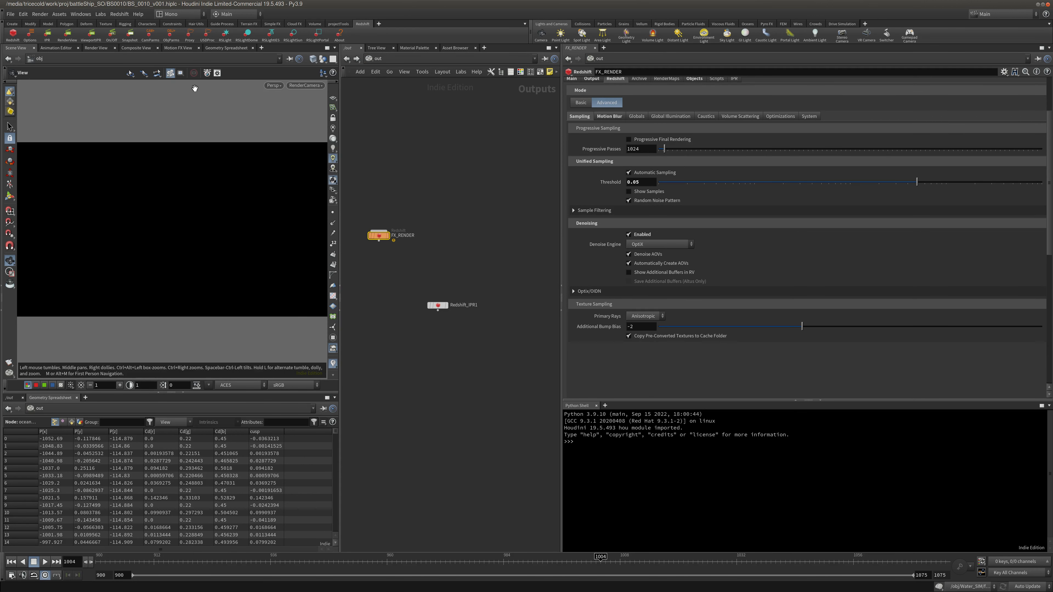
Show the Render View, duplicate the FX_RENDER node and name the copy OCEAN_RENDER.
click(100, 51)
middle_drag(425, 206, 478, 187)
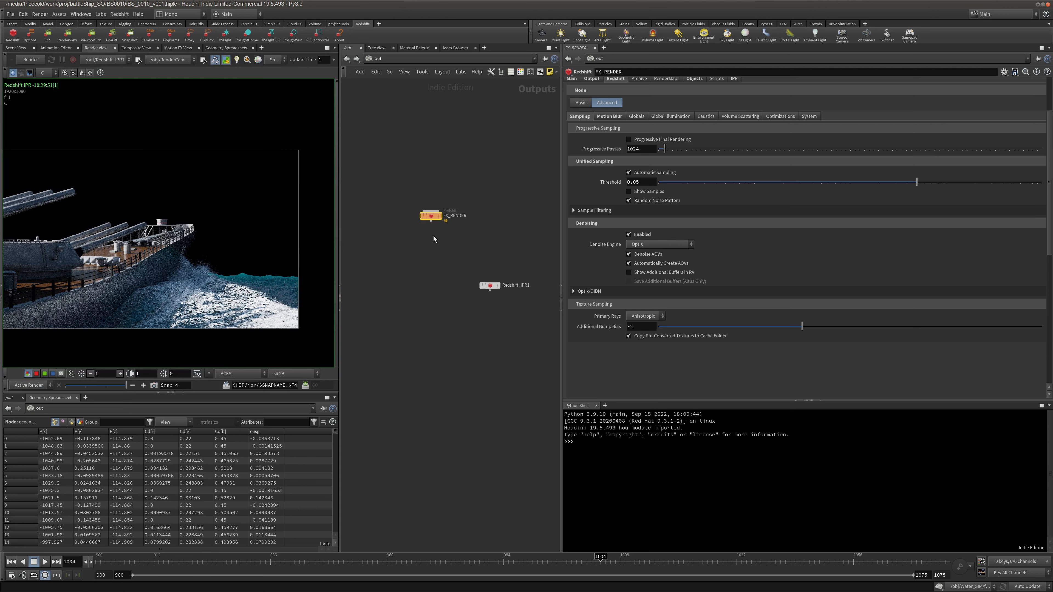
key(ctrl+v)
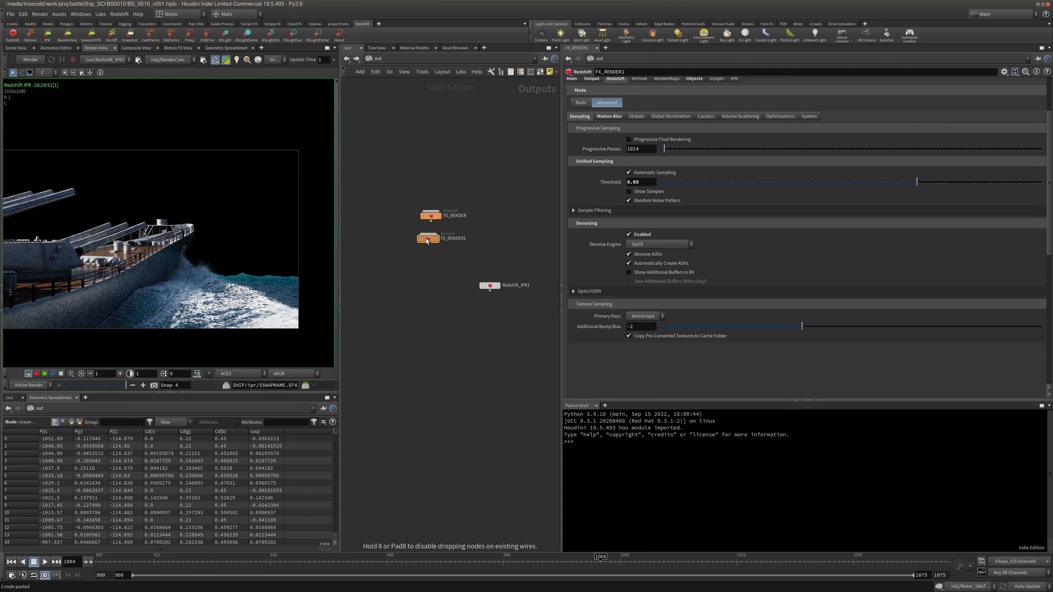
drag(430, 239, 430, 238)
click(445, 240)
key(Delete)
key(Delete)
text(CEAN_RENDER)
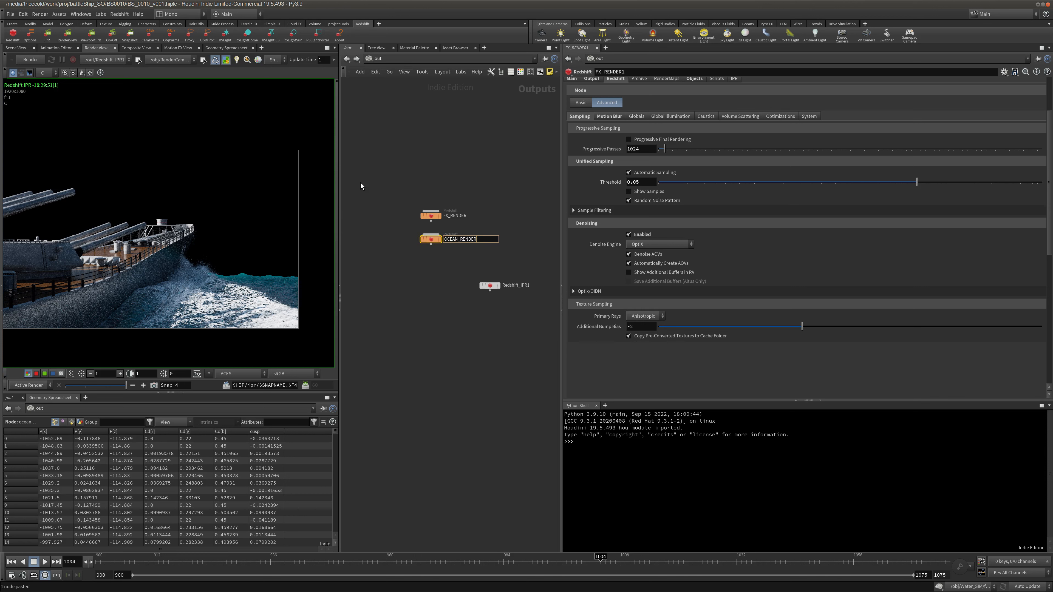
click(485, 159)
Disable denoising on the OCEAN_RENDER node.
middle_drag(479, 195, 469, 188)
click(421, 231)
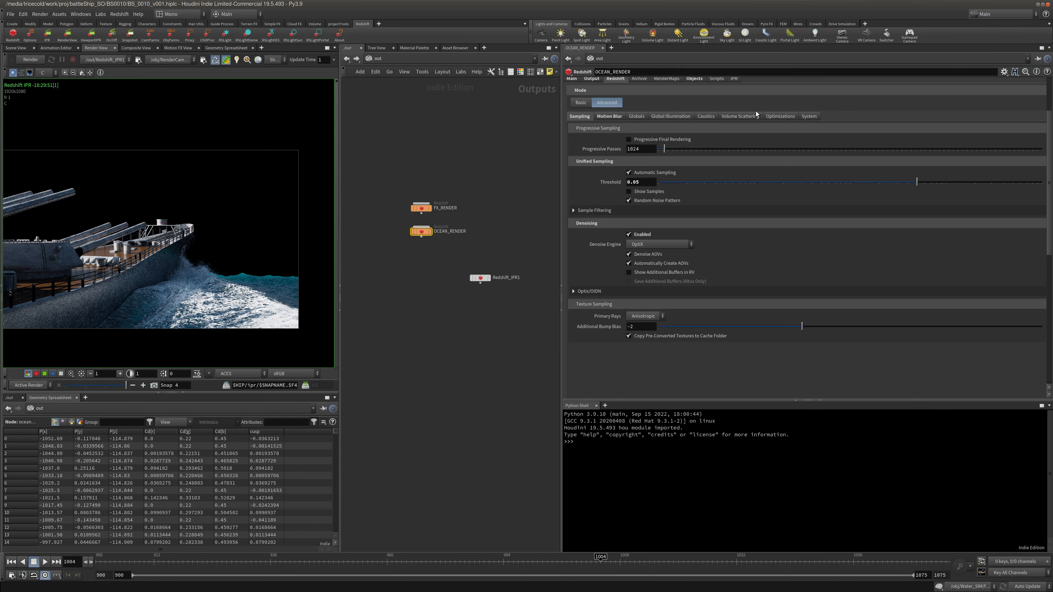
click(628, 235)
middle_drag(507, 140, 502, 188)
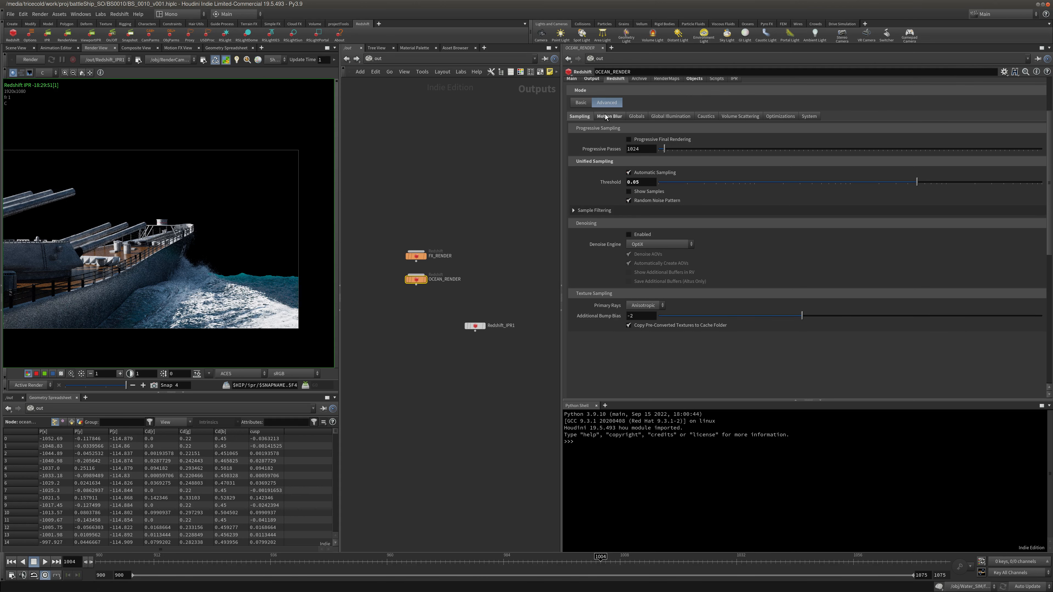
Clear the force objects of OCEAN_RENDER and set them to OCEAN_LIVE only.
click(590, 79)
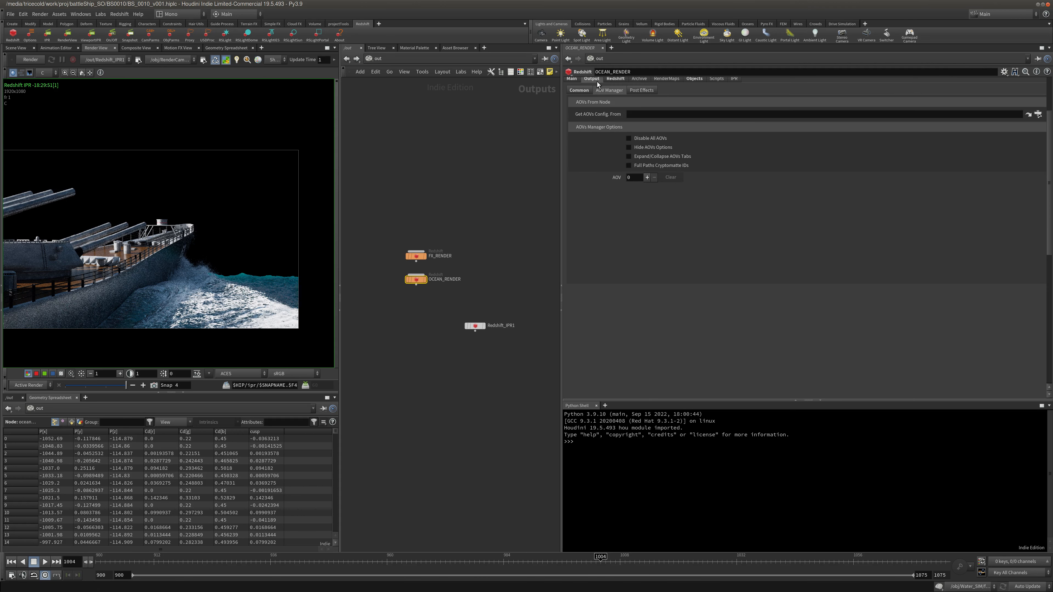
click(572, 79)
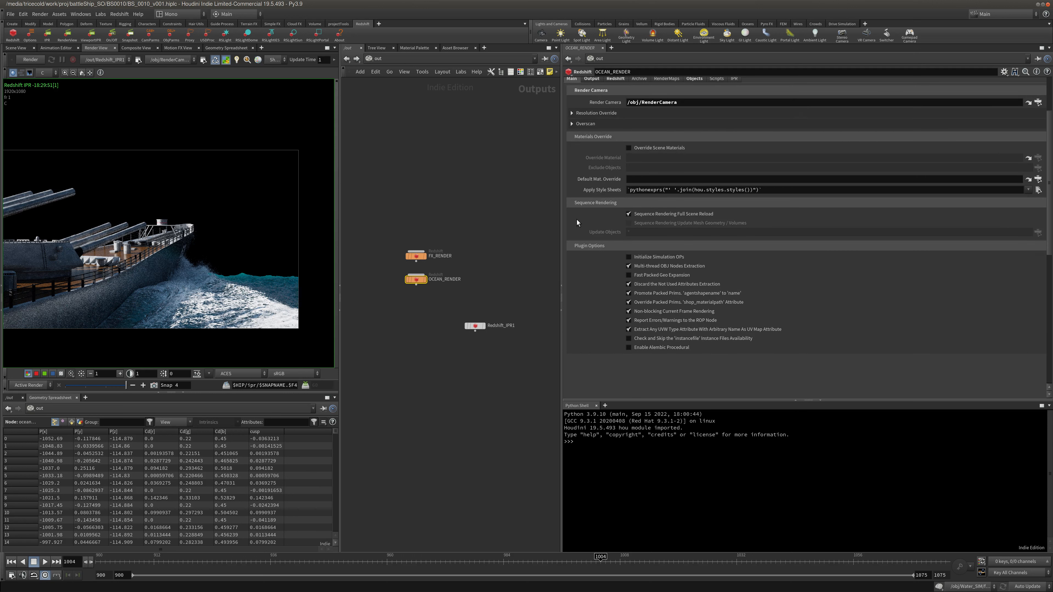
scroll(982, 154, up, 3)
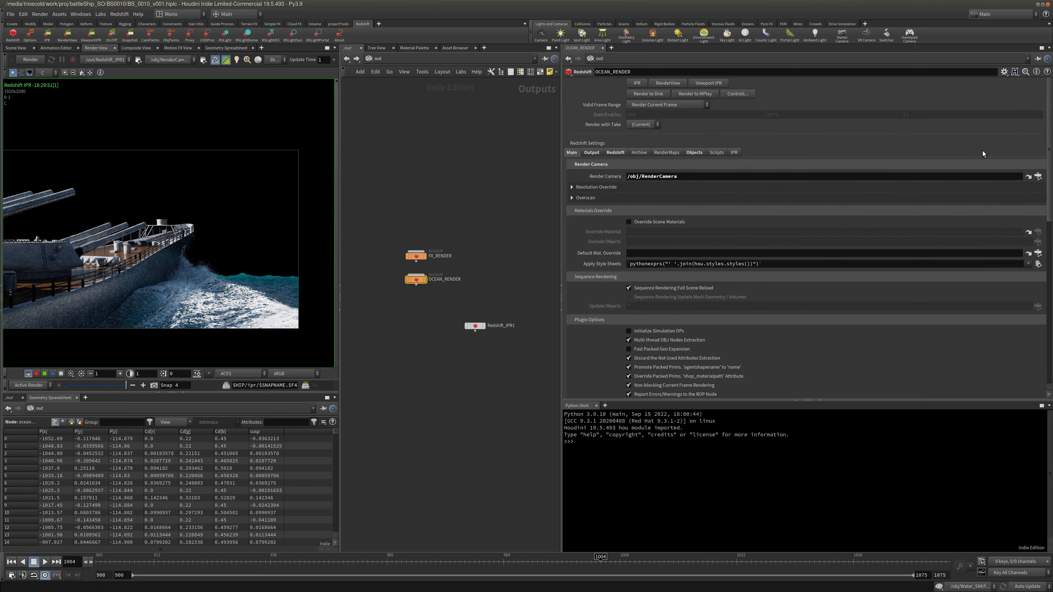
click(696, 152)
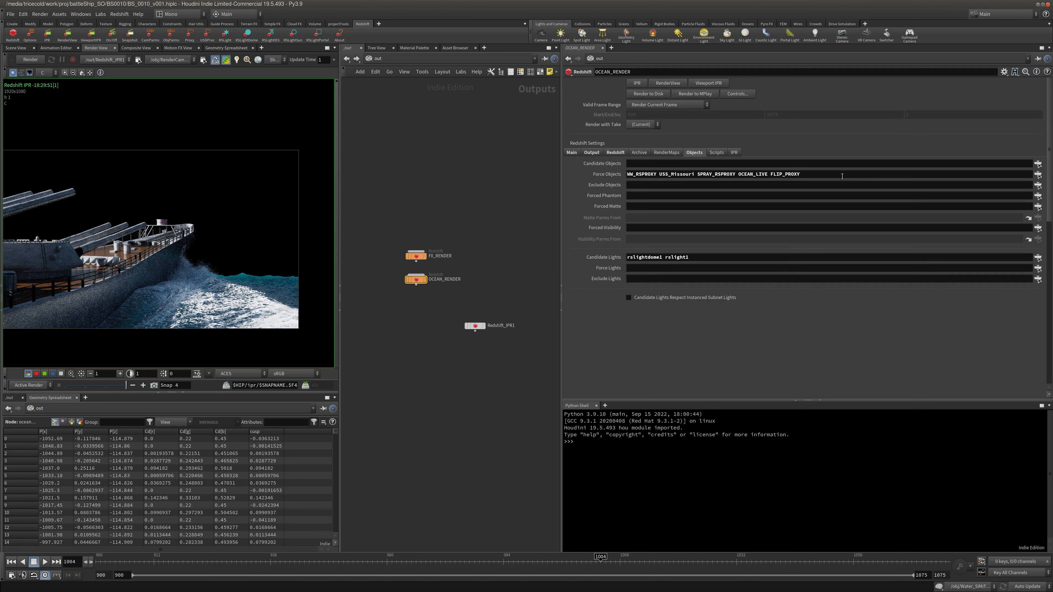
drag(843, 177, 499, 181)
key(BackSpace)
click(430, 178)
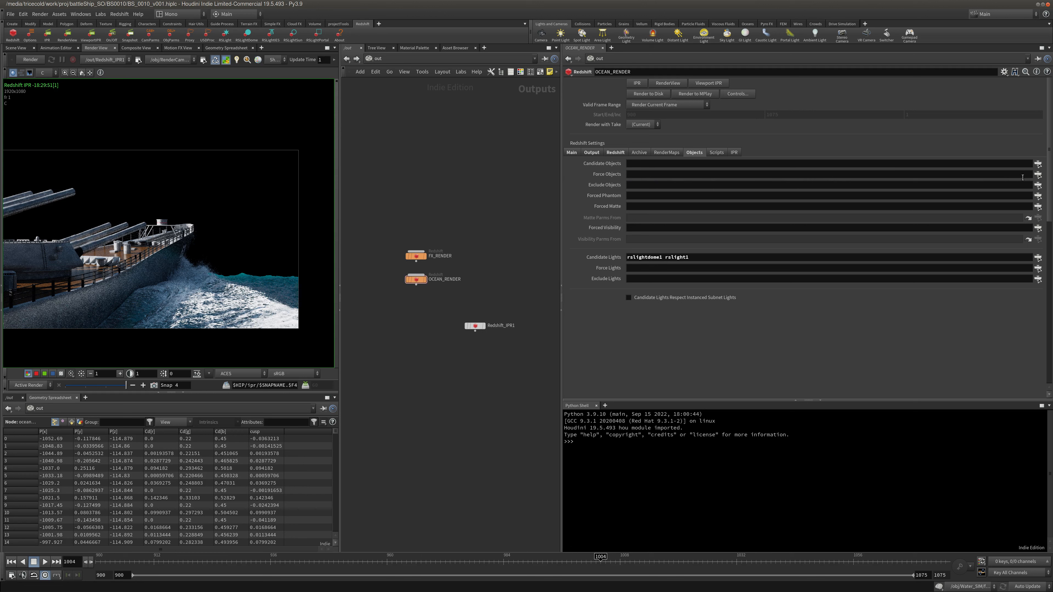
click(1039, 175)
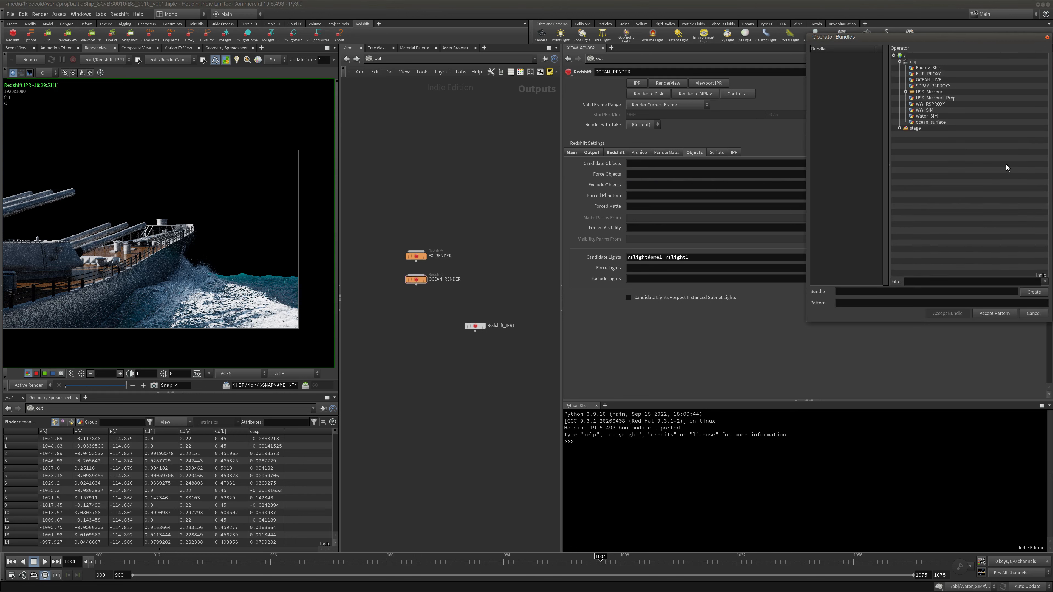
click(953, 79)
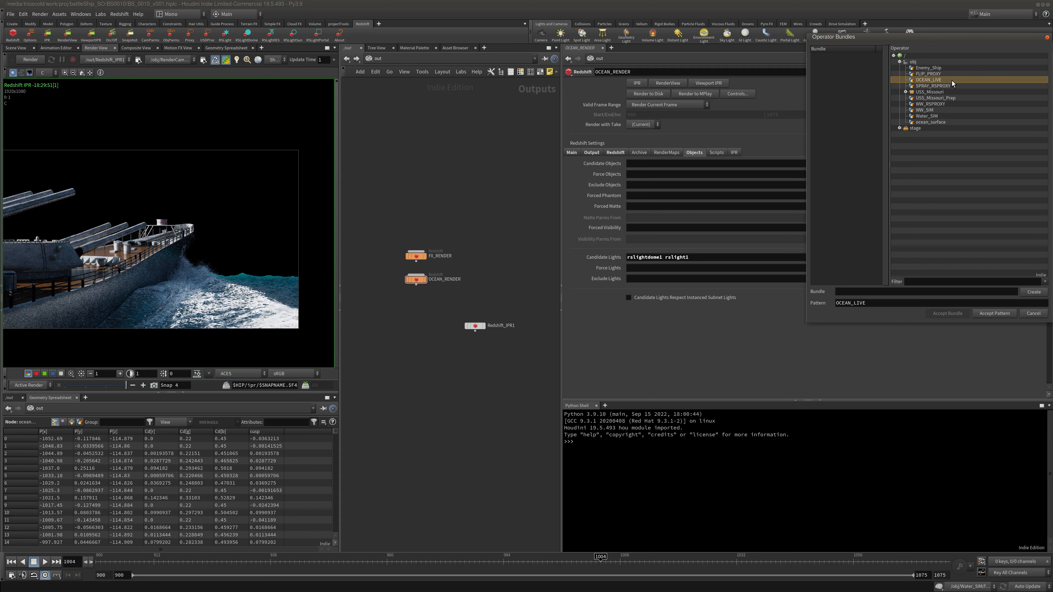
click(996, 314)
Open the obj network and check OCEAN_LIVE's render settings and the Render View's camera choice.
click(396, 60)
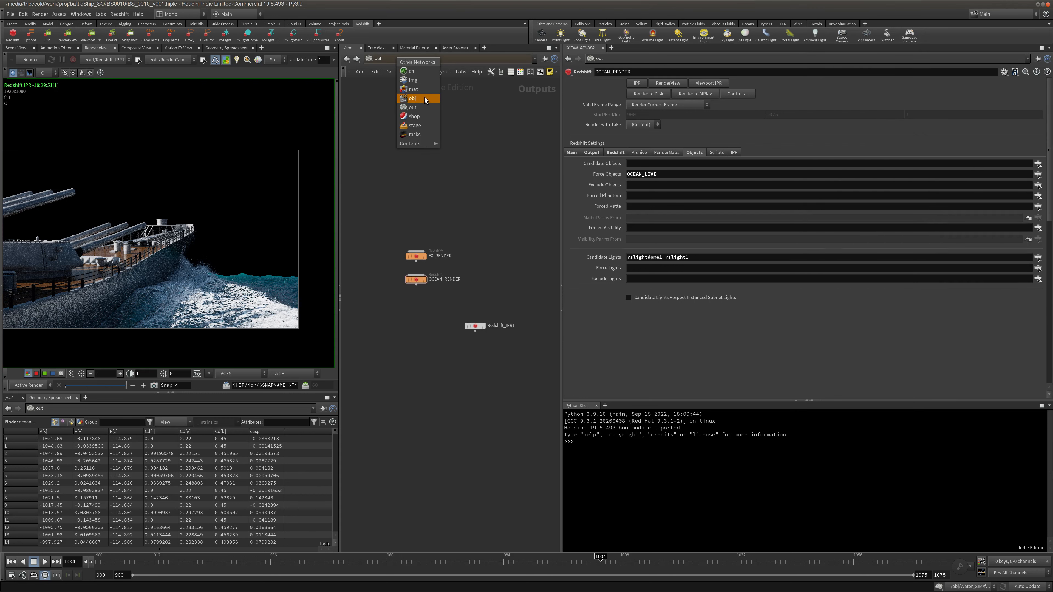
click(415, 98)
click(478, 382)
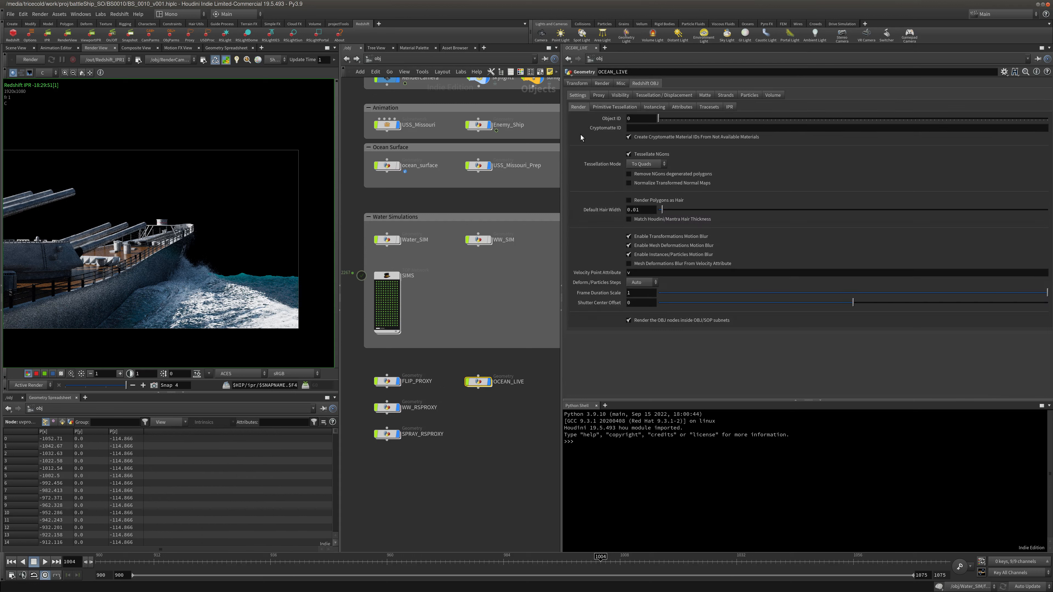
click(602, 82)
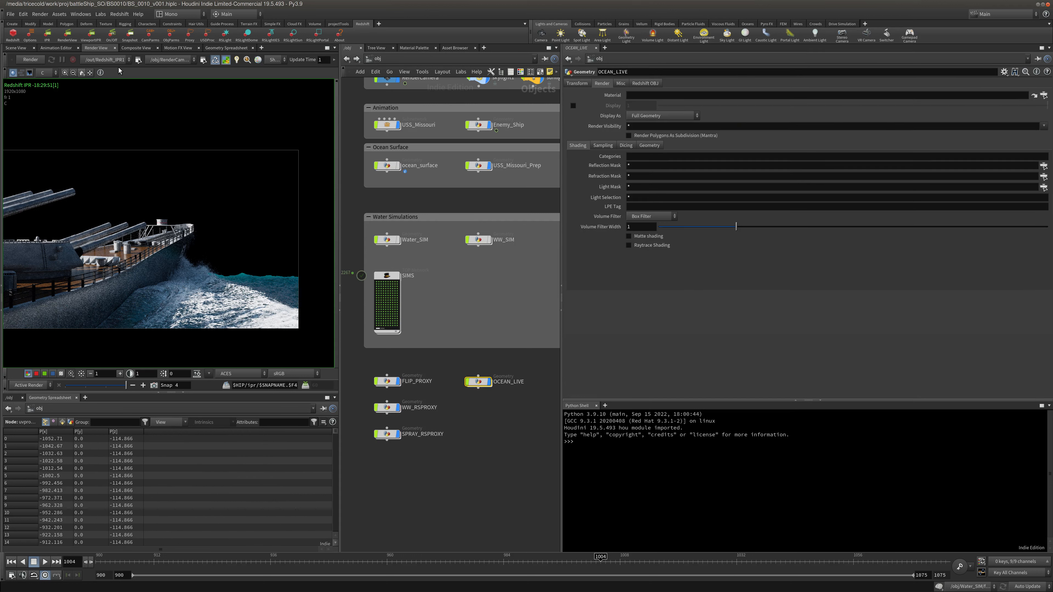
click(170, 59)
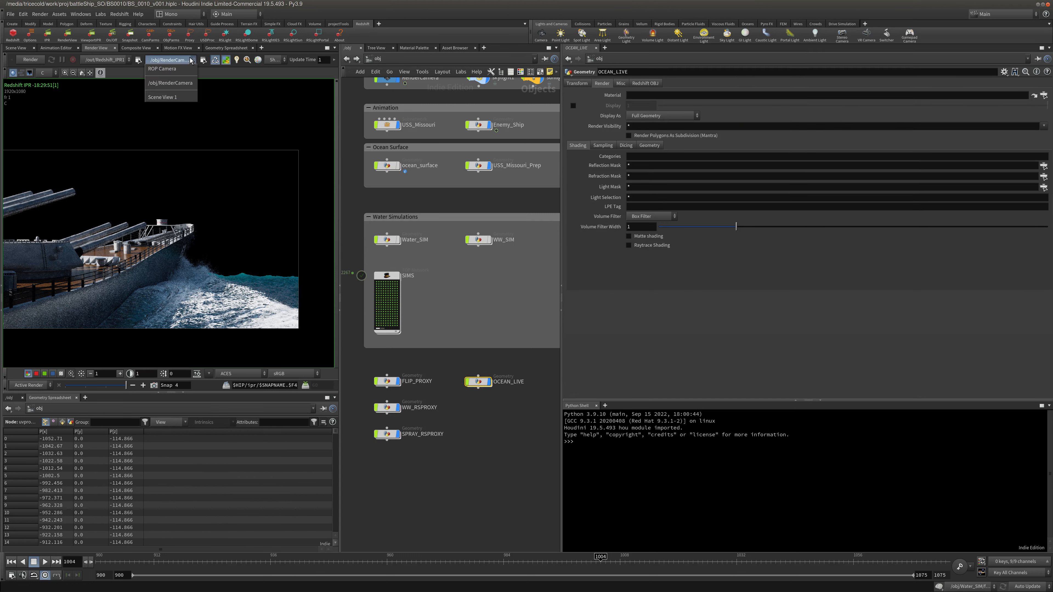
click(194, 86)
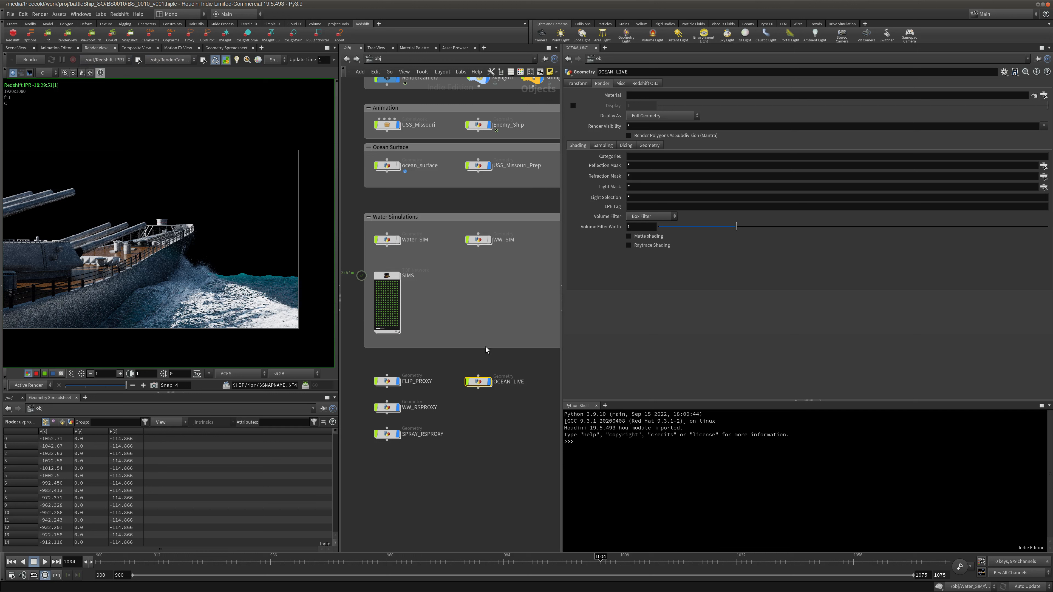
Return to the out network, render OCEAN_RENDER in the Redshift Render View, and put the render window away.
click(413, 57)
click(439, 107)
click(664, 86)
drag(210, 24, 284, 81)
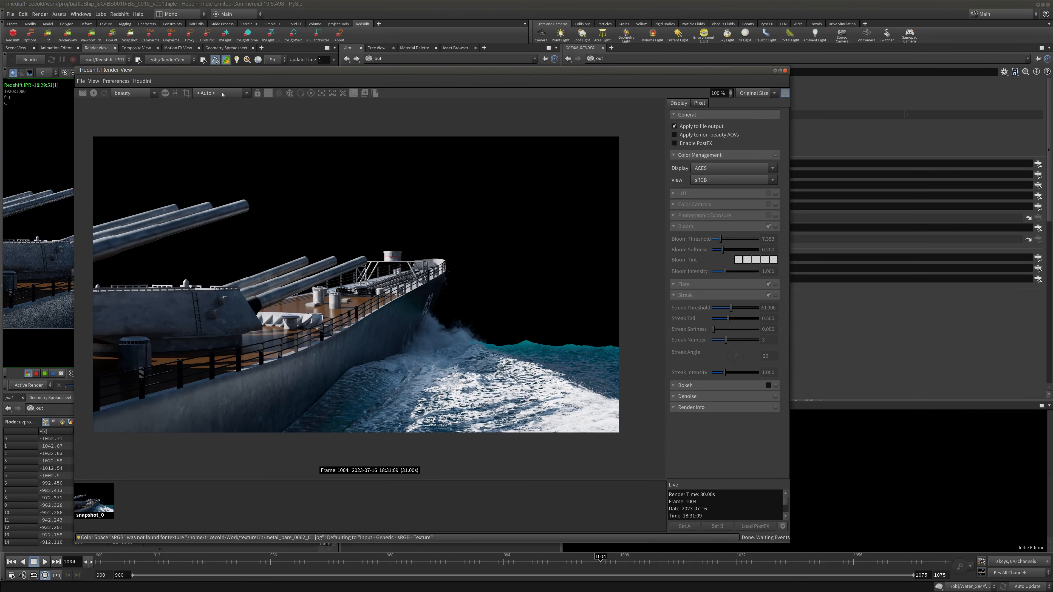
click(148, 81)
click(136, 98)
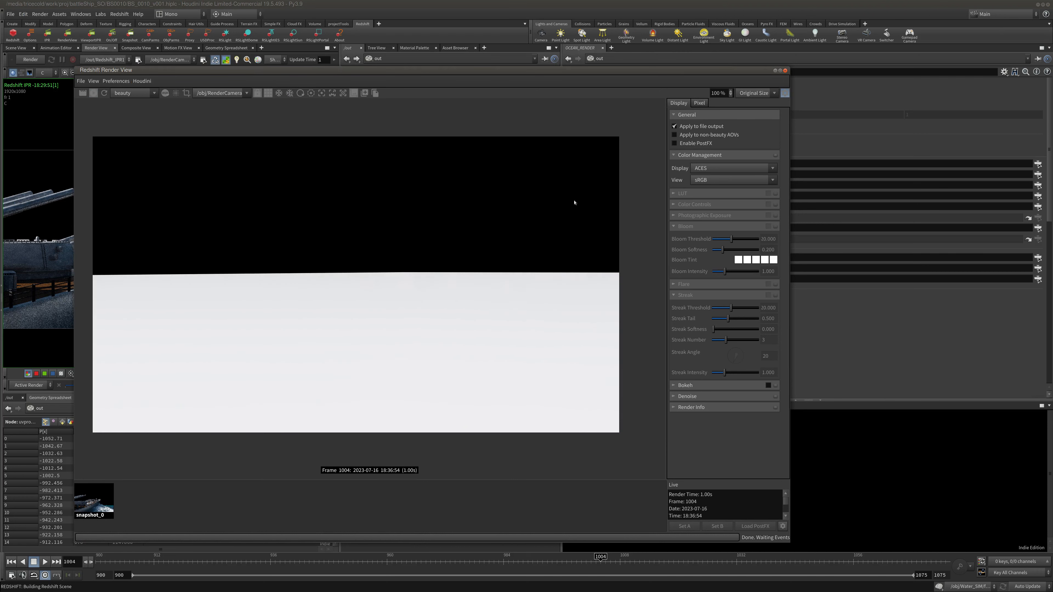
drag(754, 71, 708, 71)
click(739, 71)
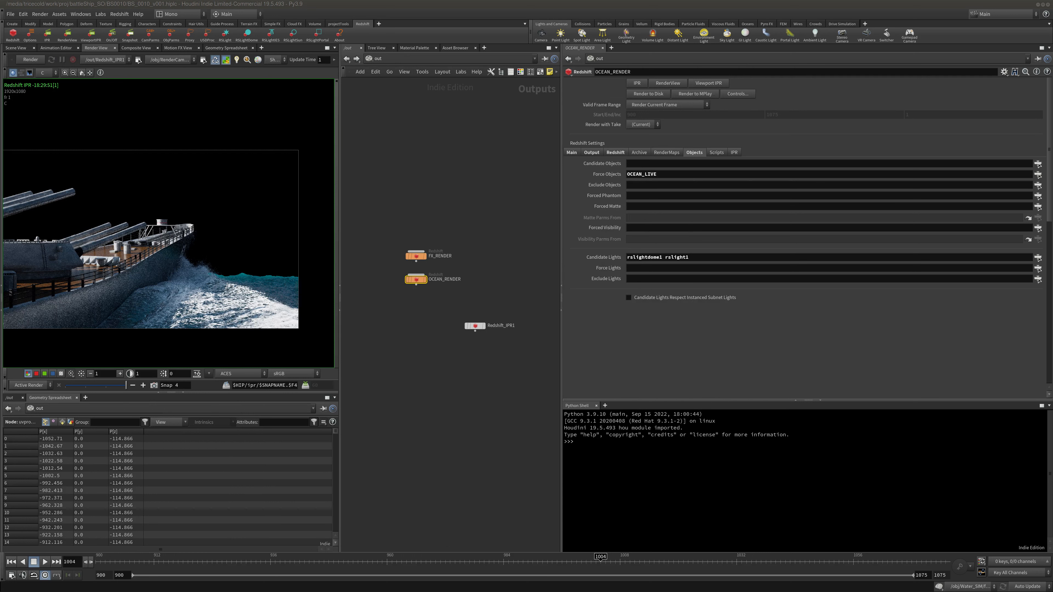
Open the obj network and assign the /mat/Water_RS_DISP_LIVE material to OCEAN_LIVE.
click(410, 60)
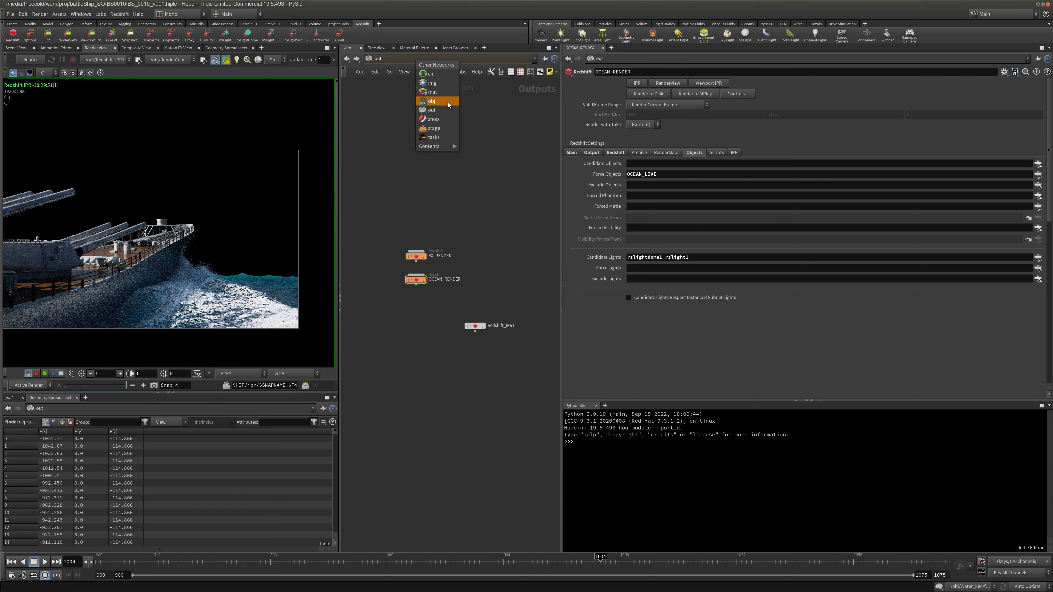
click(432, 101)
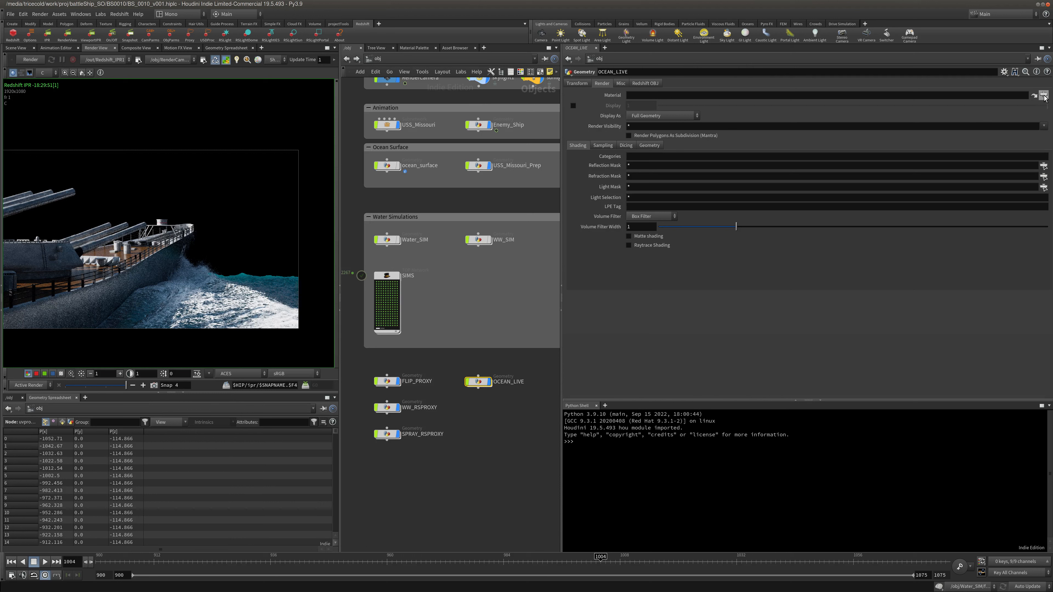
click(1044, 95)
click(995, 93)
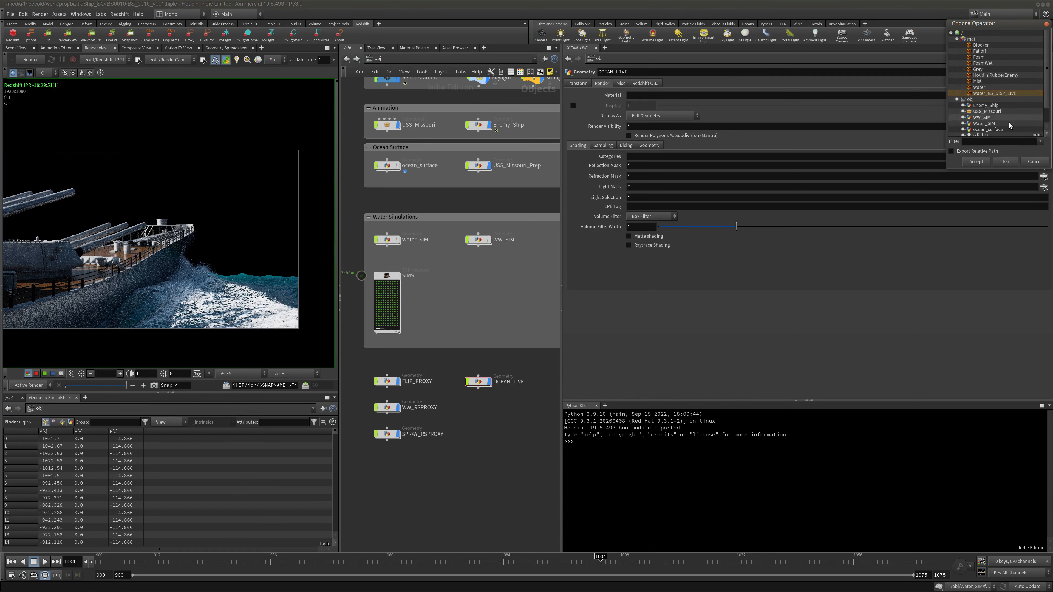
click(976, 162)
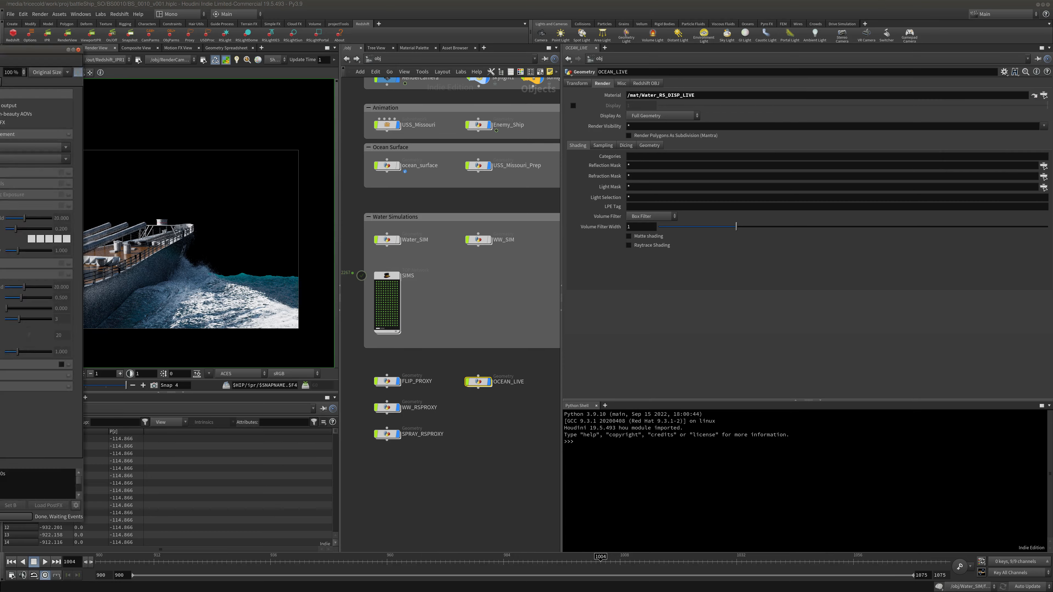
Inspect OCEAN_LIVE with its assigned material in the Redshift Render View, and put the render window away.
drag(0, 54, 411, 28)
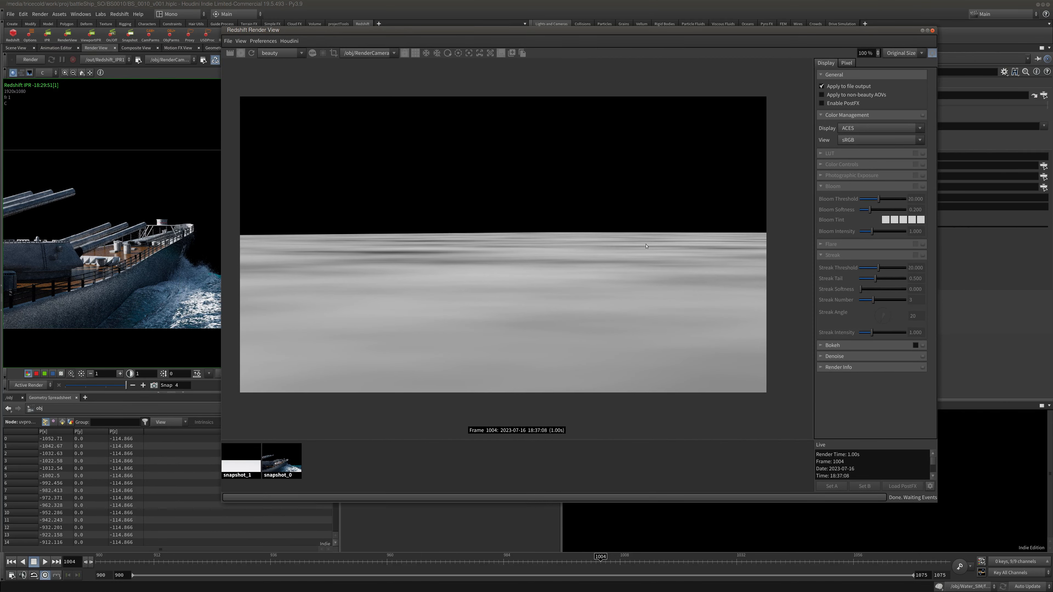
mouse_move(672, 32)
mouse_down()
mouse_move(451, 34)
mouse_move(683, 51)
mouse_move(673, 50)
mouse_up()
drag(359, 50, 0, 48)
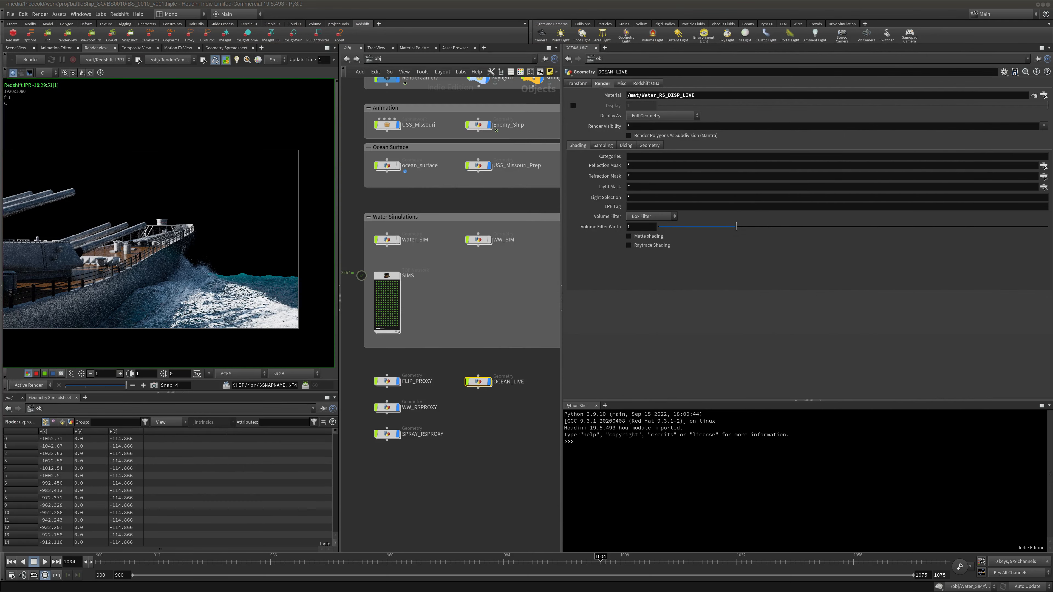
Open the Water_RS_DISP_LIVE material network and disconnect MaxonNoise1 from redshift_material1.
click(414, 61)
click(441, 90)
double_click(476, 313)
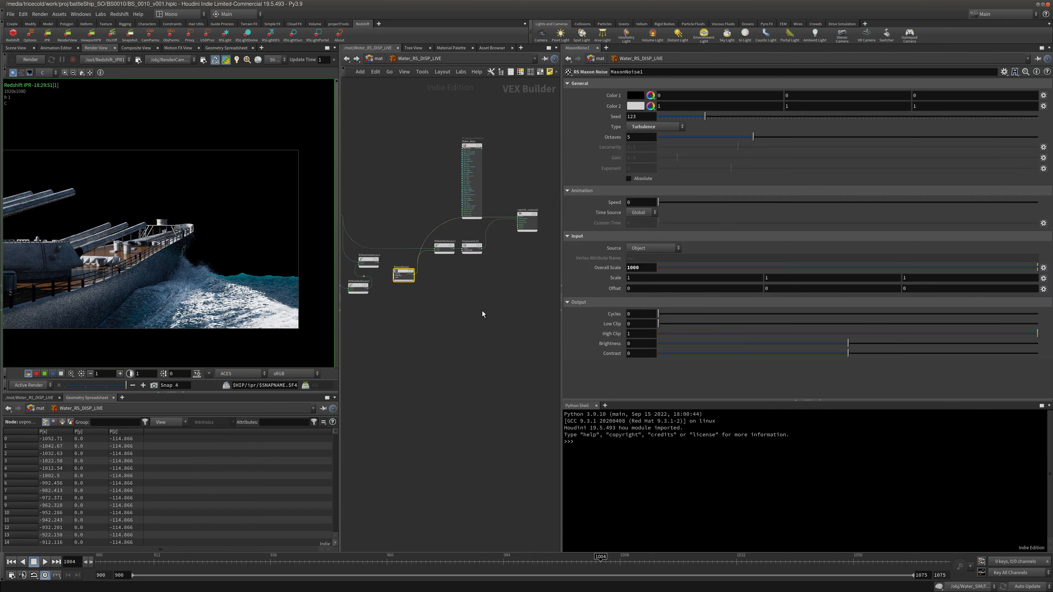
scroll(482, 317, up, 5)
middle_drag(458, 285, 408, 314)
scroll(408, 314, down, 3)
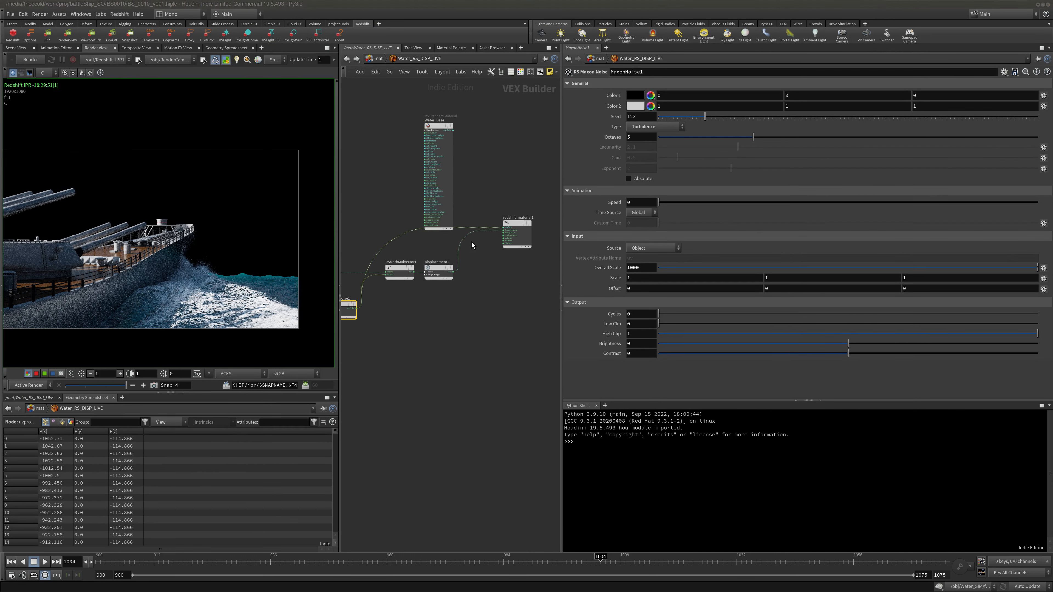
right_click(399, 236)
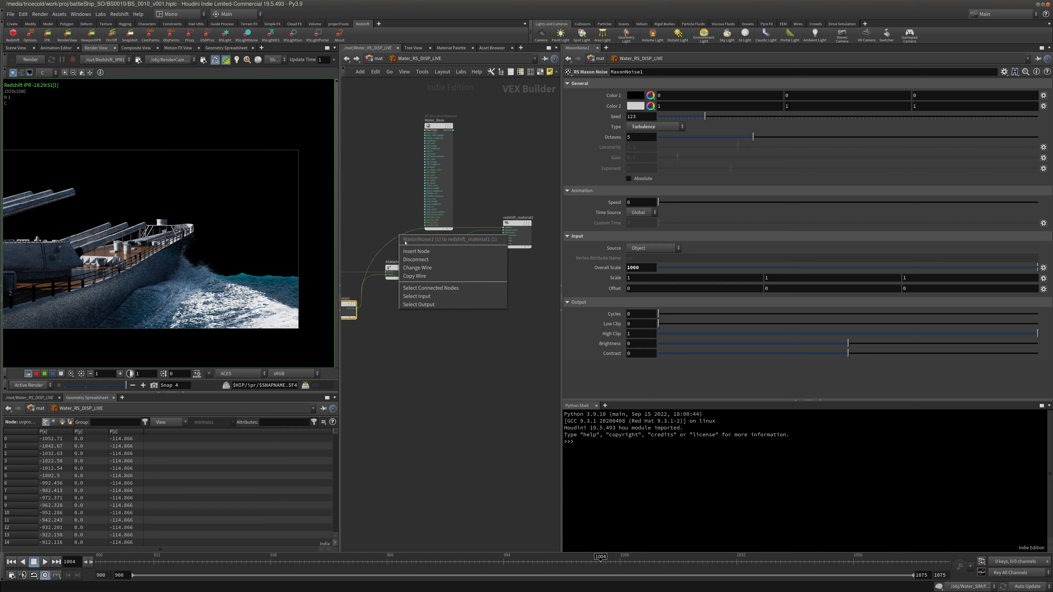
click(410, 251)
Connect Water_Base to the Surface input of redshift_material1 and check the result in the Redshift Render View.
middle_drag(387, 216, 428, 232)
drag(496, 148, 546, 245)
click(481, 174)
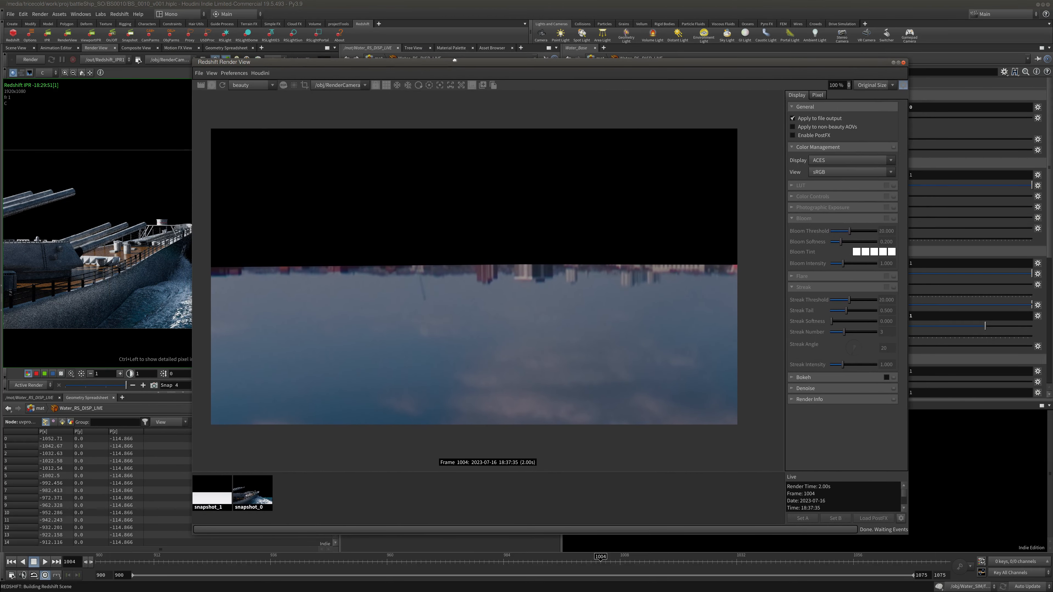
drag(455, 60, 0, 52)
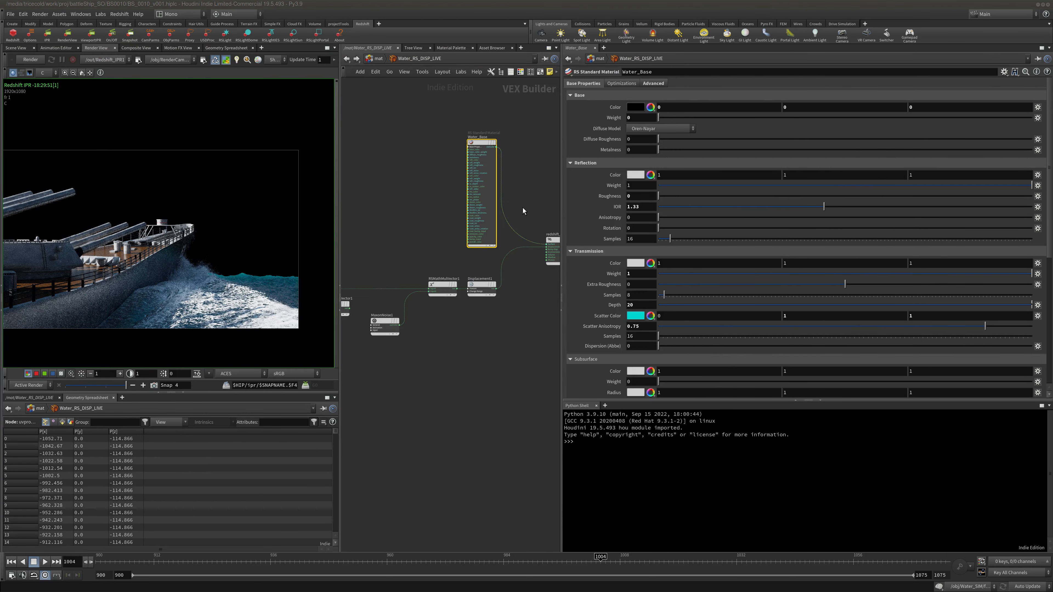
Disconnect Water_Base from redshift_material1 inside Water_RS_DISP_LIVE.
right_click(511, 232)
click(539, 251)
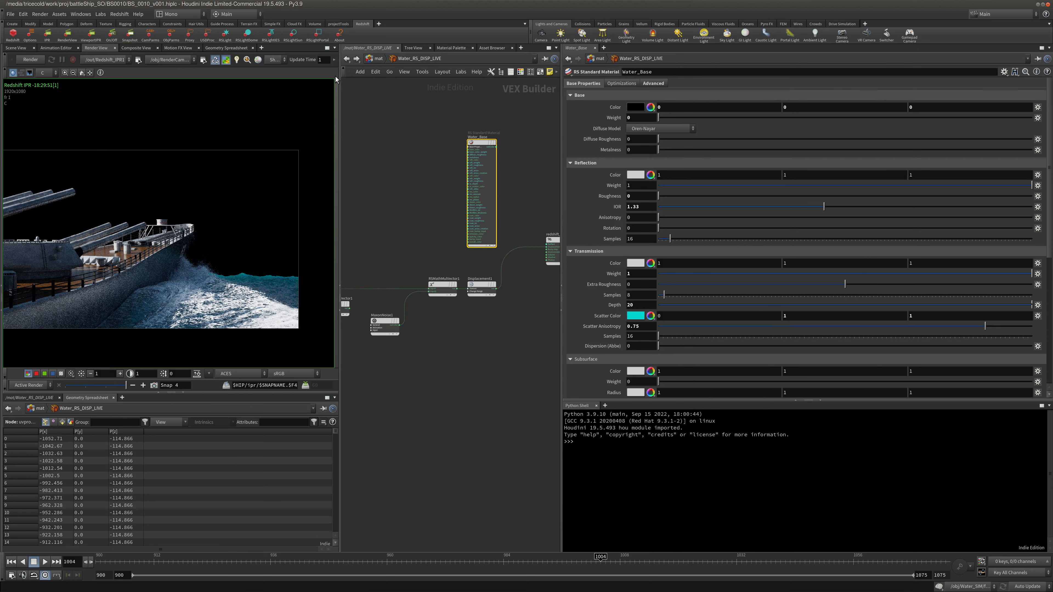
click(374, 58)
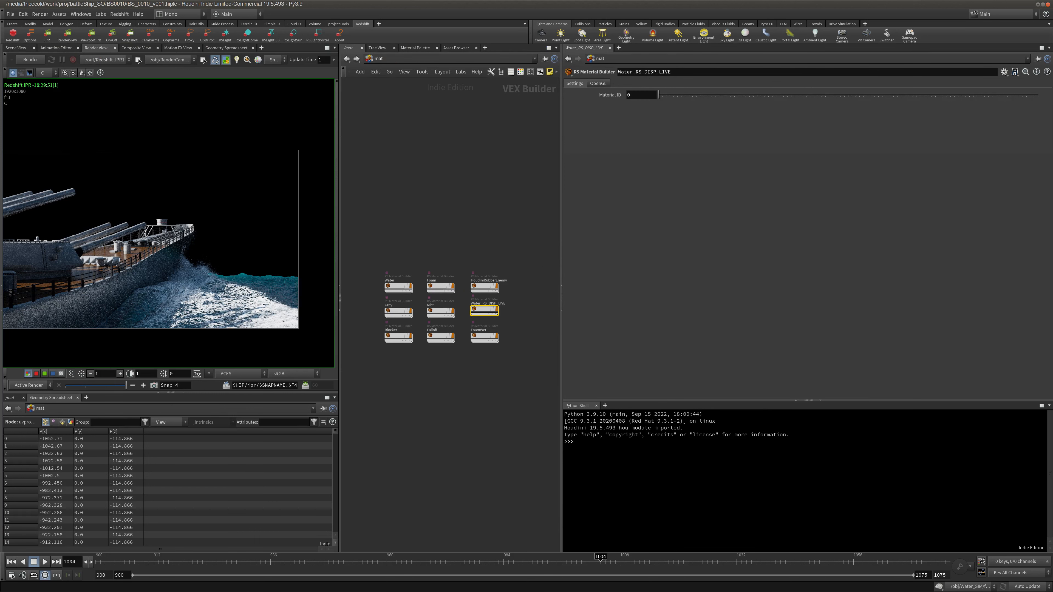
click(390, 71)
click(414, 91)
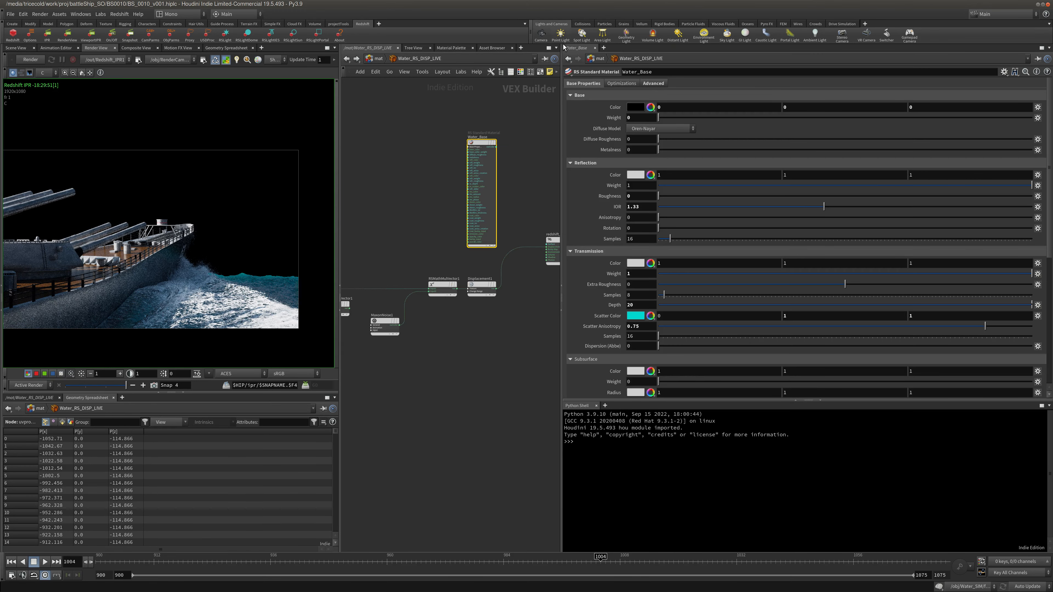
Maximize the material network and examine the displacement chain: TextureSampler3, MaxonNoise1, RSMathMulVector1 and Displacement1.
click(549, 48)
middle_drag(452, 233, 443, 221)
drag(338, 208, 223, 266)
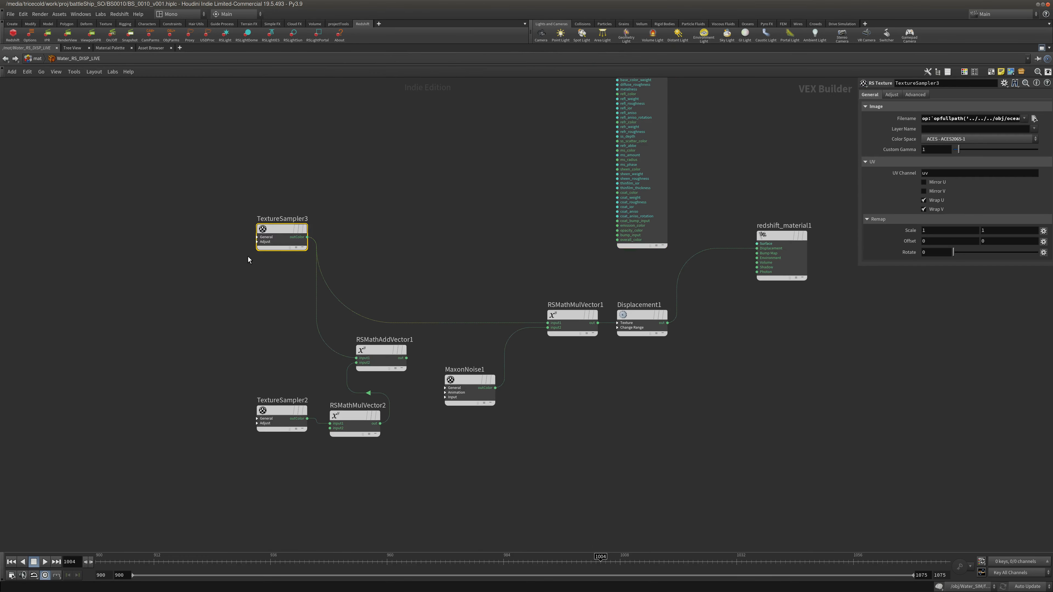
middle_drag(520, 269, 360, 252)
drag(305, 351, 299, 408)
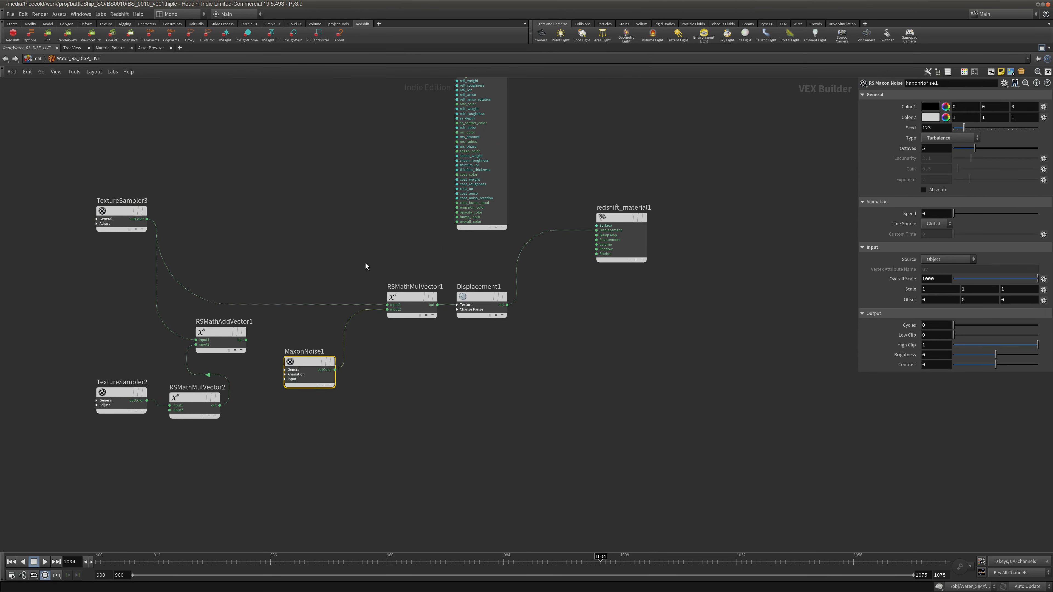
click(411, 298)
middle_drag(447, 331, 415, 333)
click(444, 300)
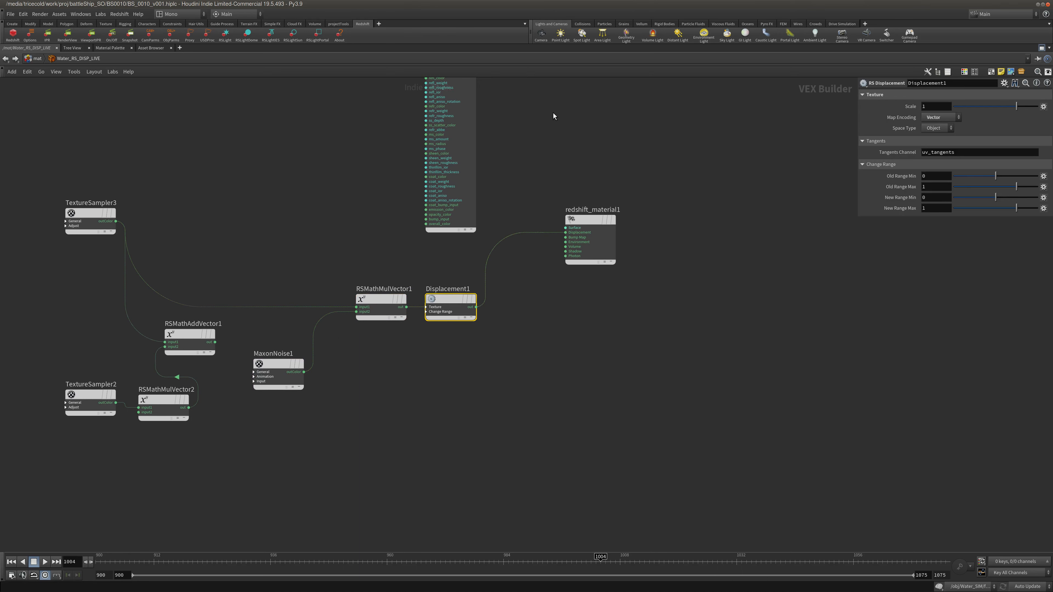
Restore the pane layout and, in OCEAN_LIVE's Redshift object settings, enable tessellation, displacement and the out-of-frustum tessellation limit.
click(38, 59)
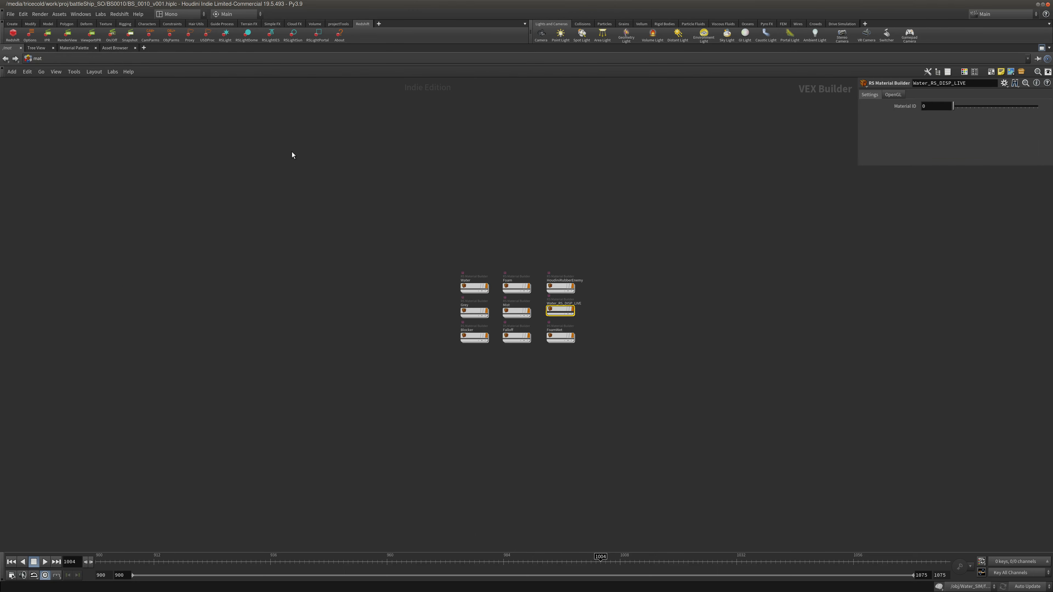
click(1042, 48)
click(416, 58)
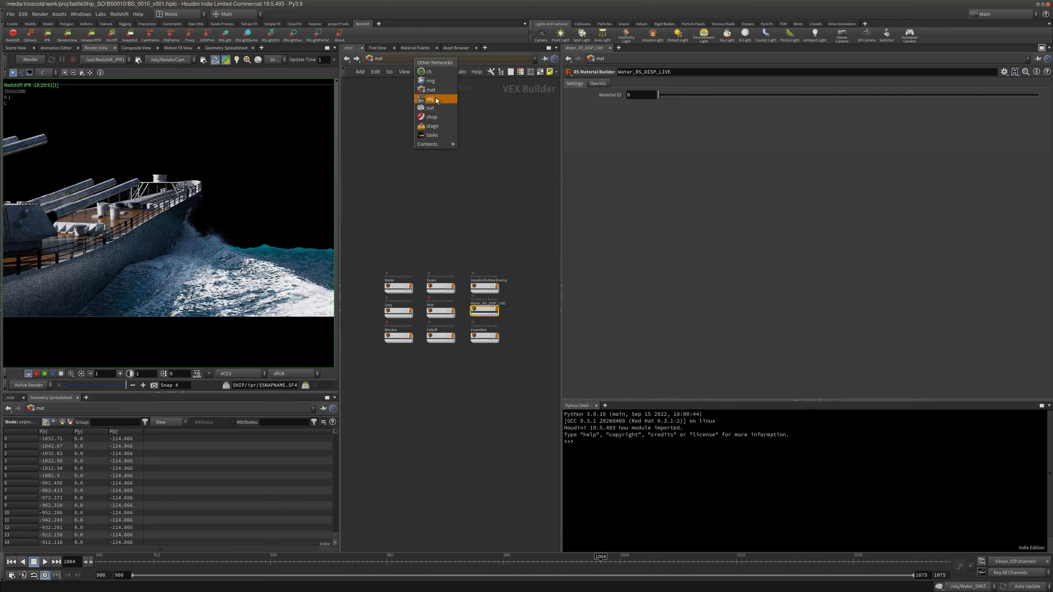
click(429, 99)
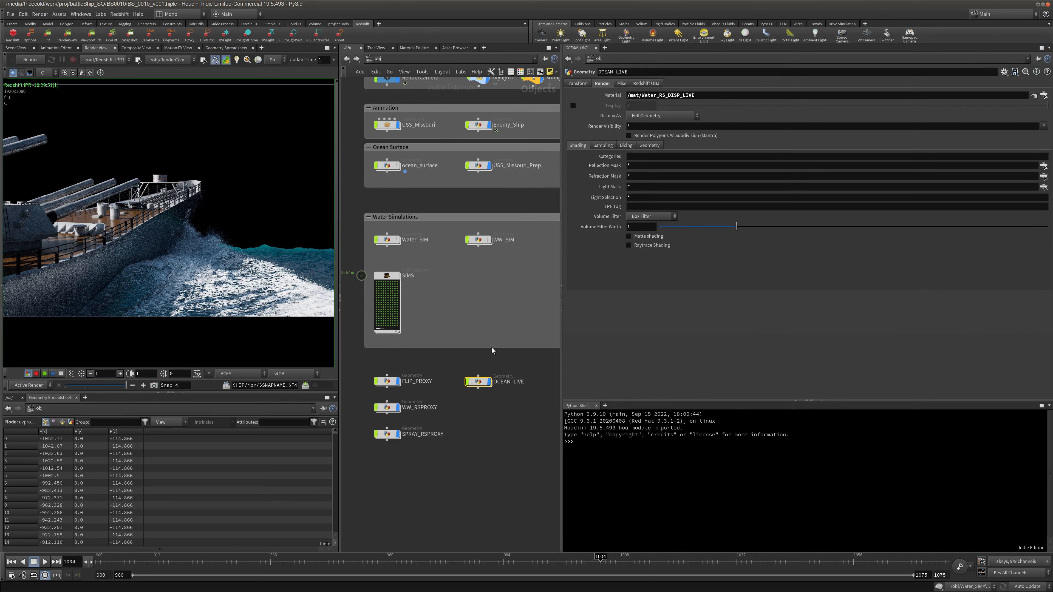
click(648, 83)
click(654, 95)
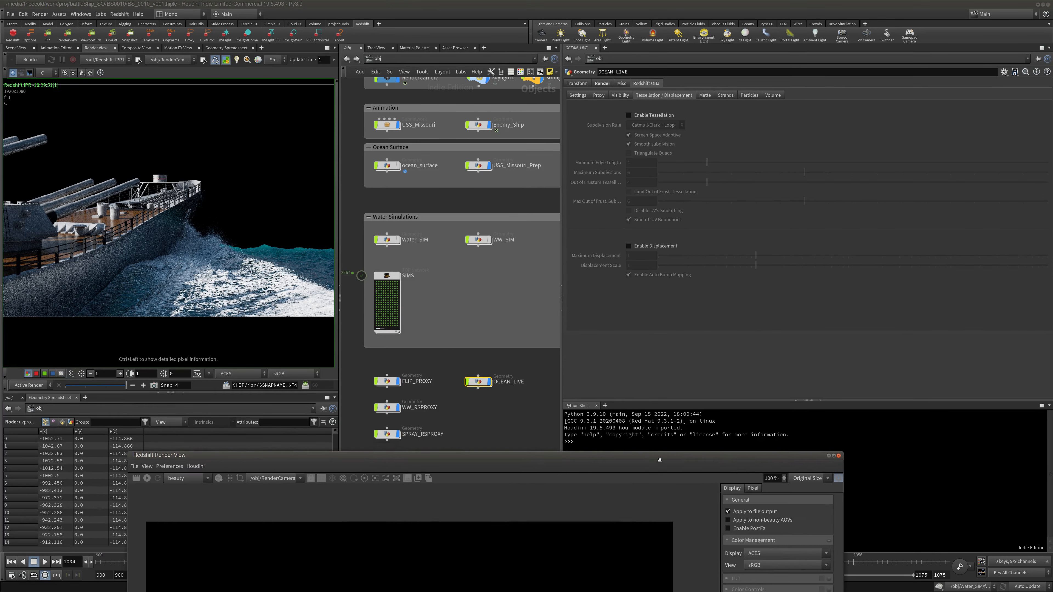
drag(659, 460, 661, 453)
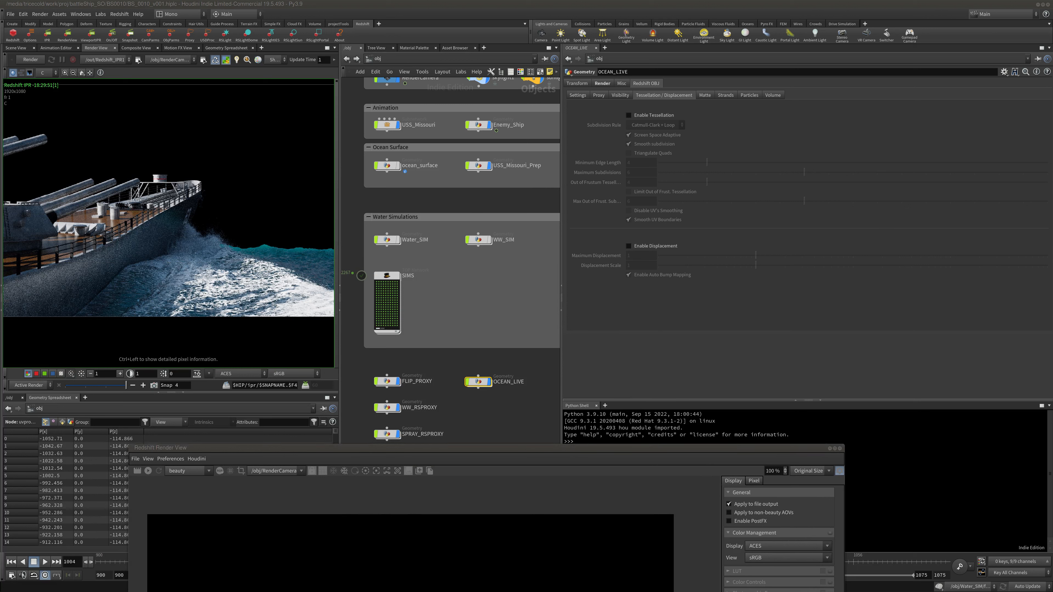
click(628, 115)
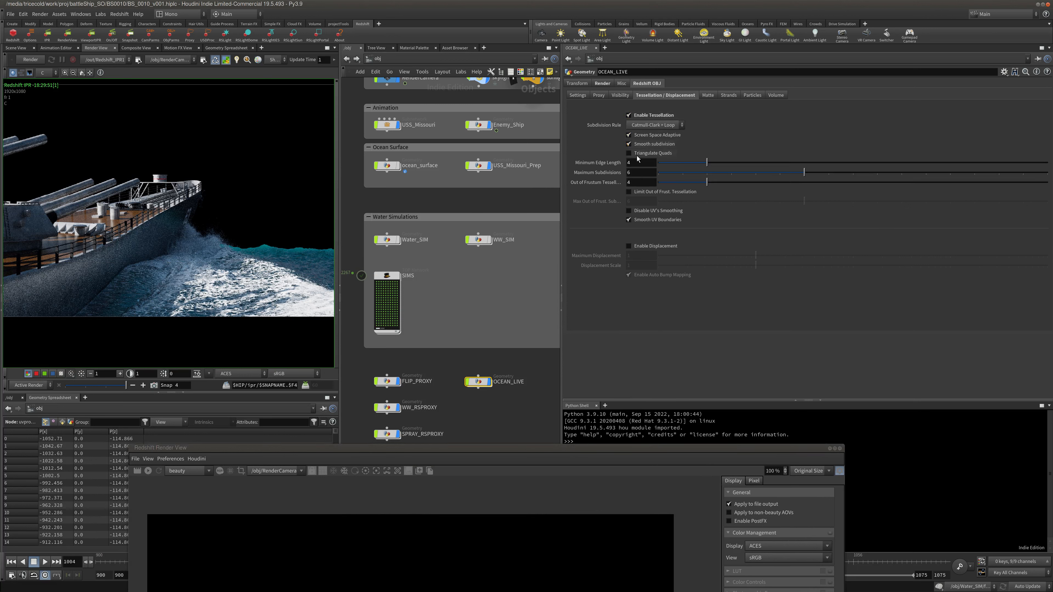
click(642, 246)
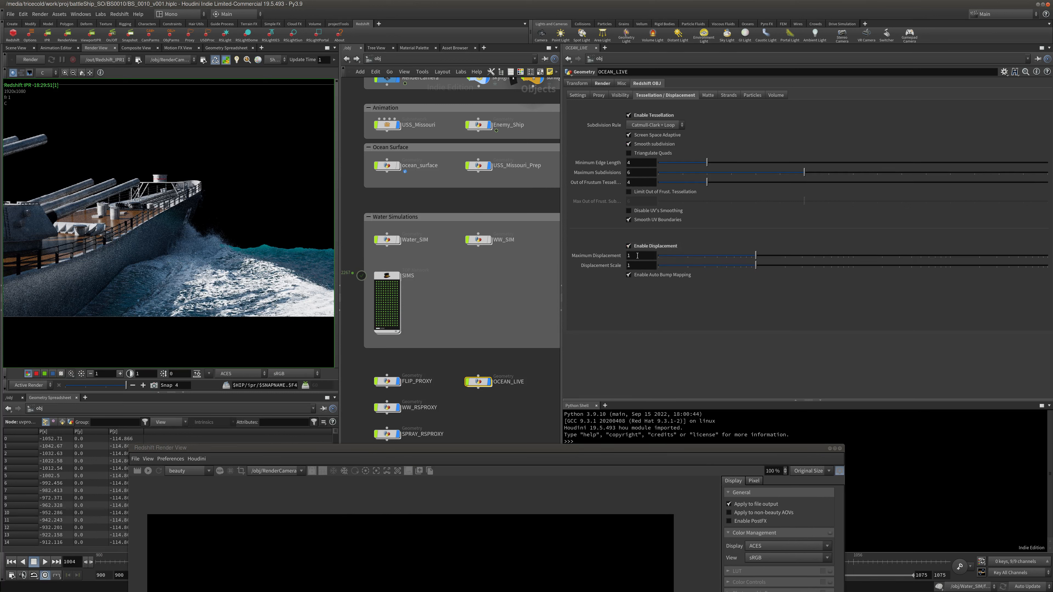
click(651, 192)
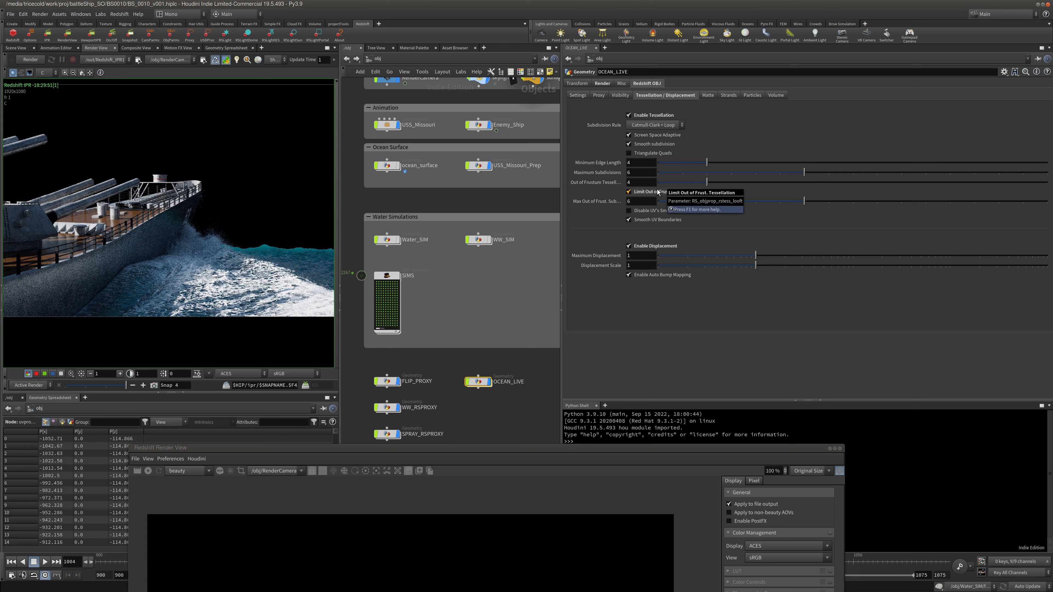
drag(651, 202, 596, 201)
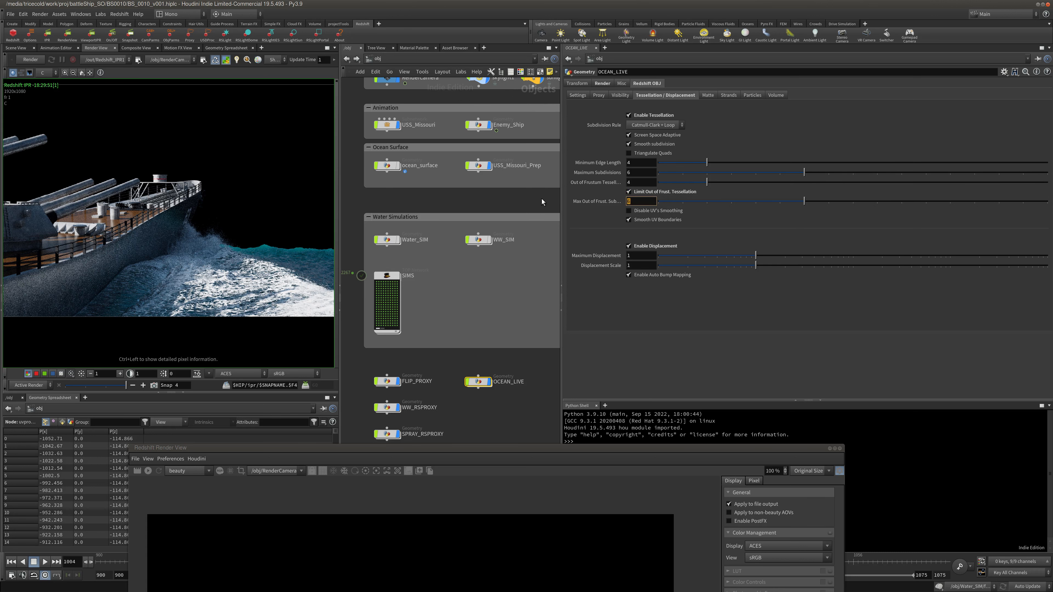
Inspect the tessellated, displaced ocean in the Redshift Render View and move the window out of the way.
drag(385, 447, 385, 126)
drag(208, 132, 211, 84)
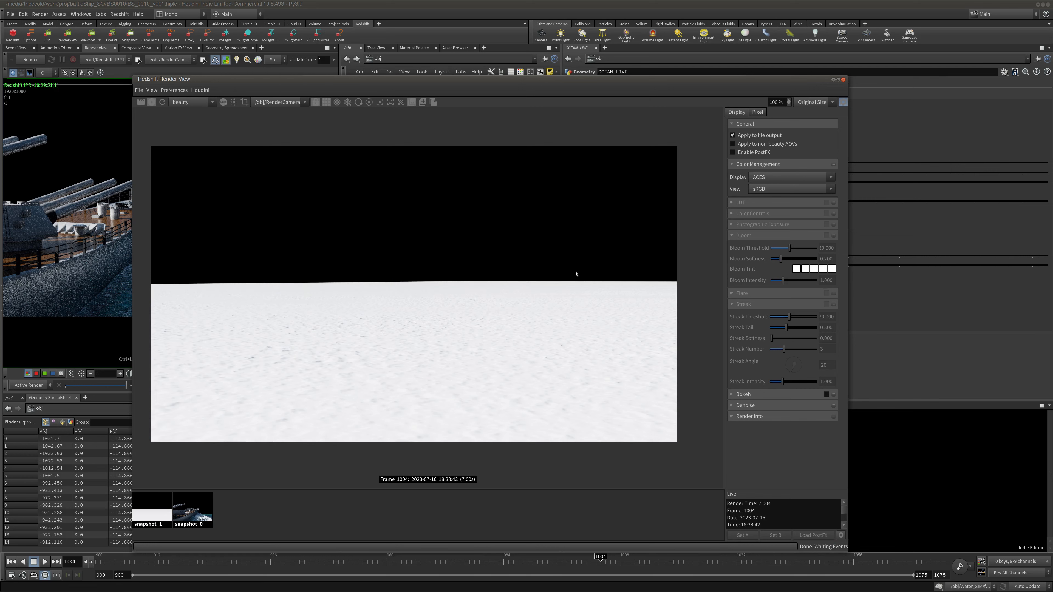
drag(656, 83, 0, 63)
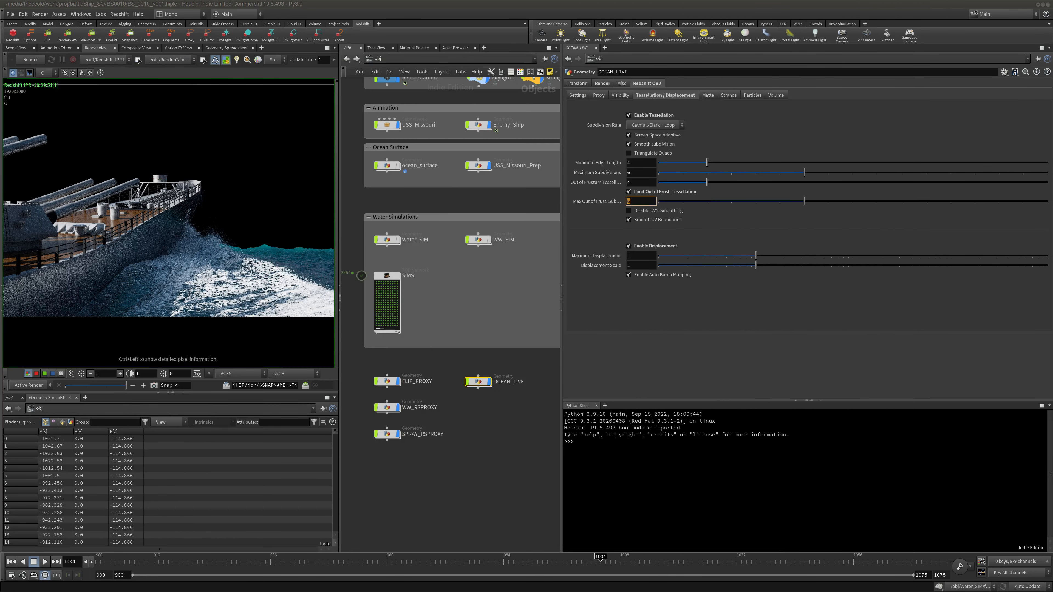
click(471, 56)
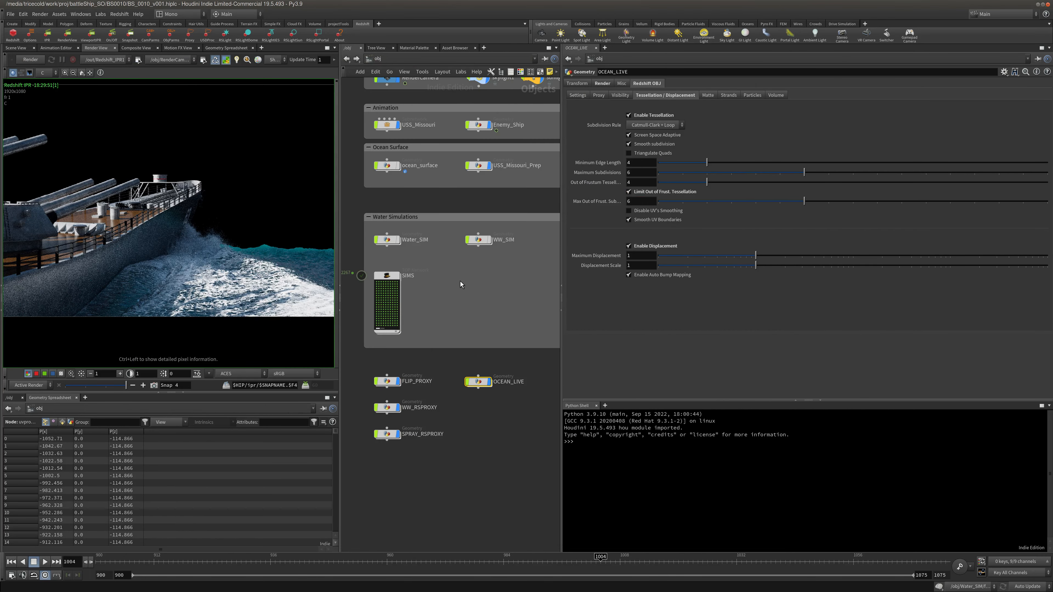
Reconnect Water_Base to redshift_material1's Surface input in Water_RS_DISP_LIVE and place the Redshift Render View beside the network.
click(466, 58)
click(498, 85)
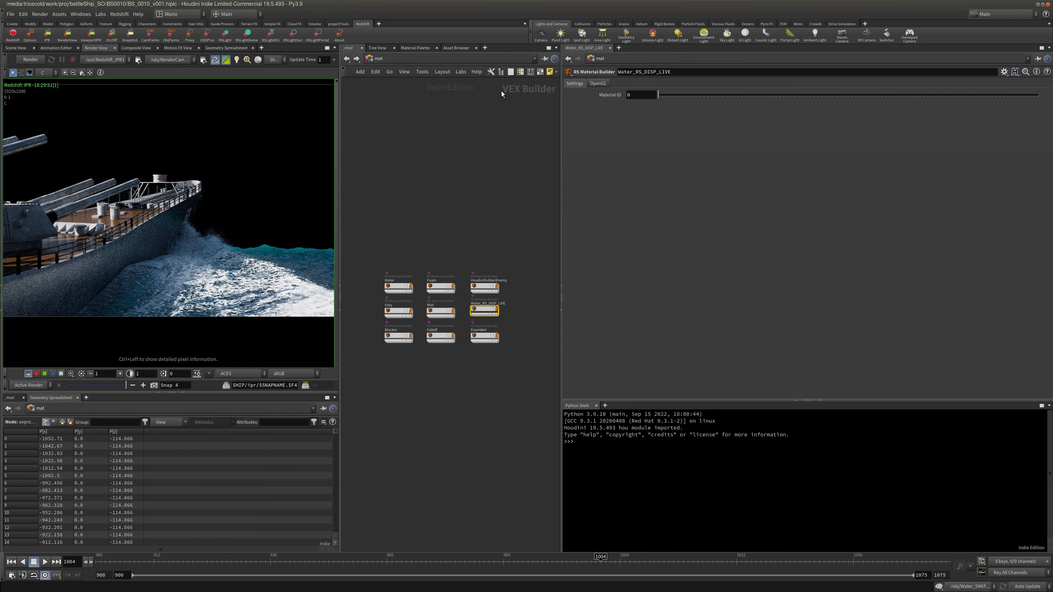
double_click(486, 310)
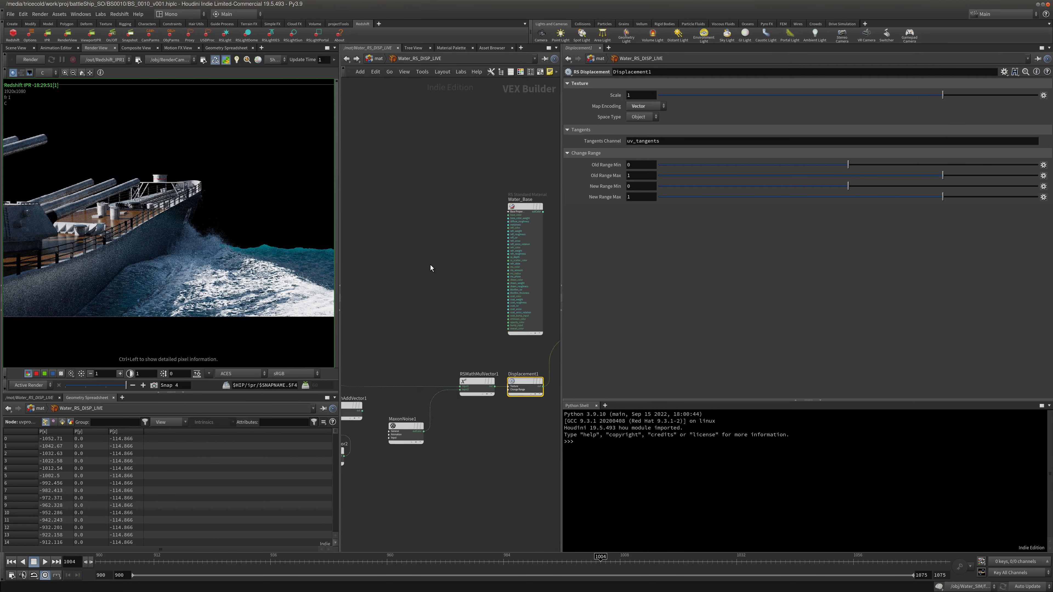
drag(494, 212, 556, 332)
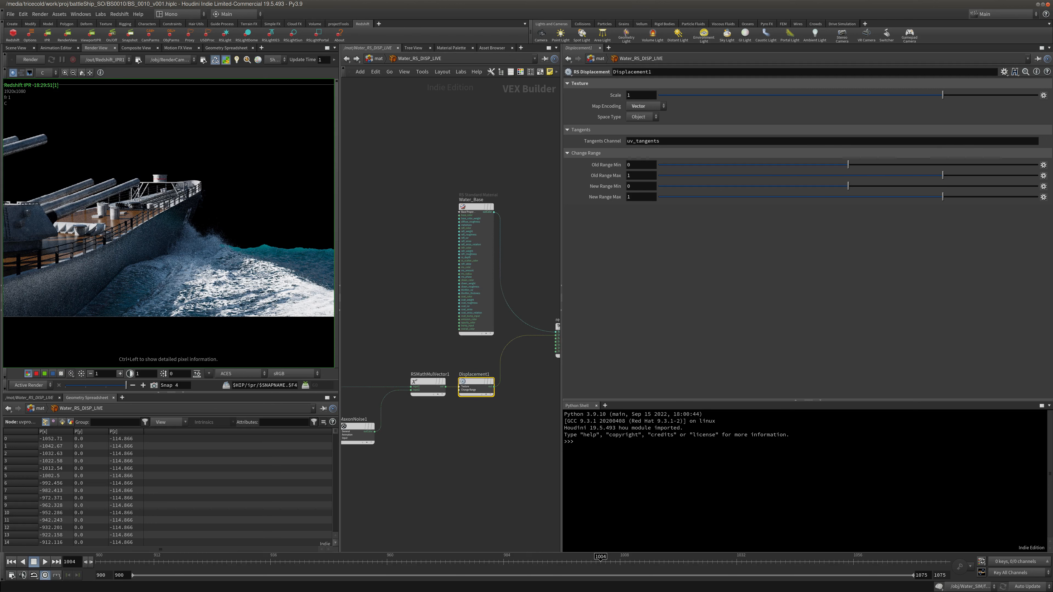
drag(0, 76, 475, 36)
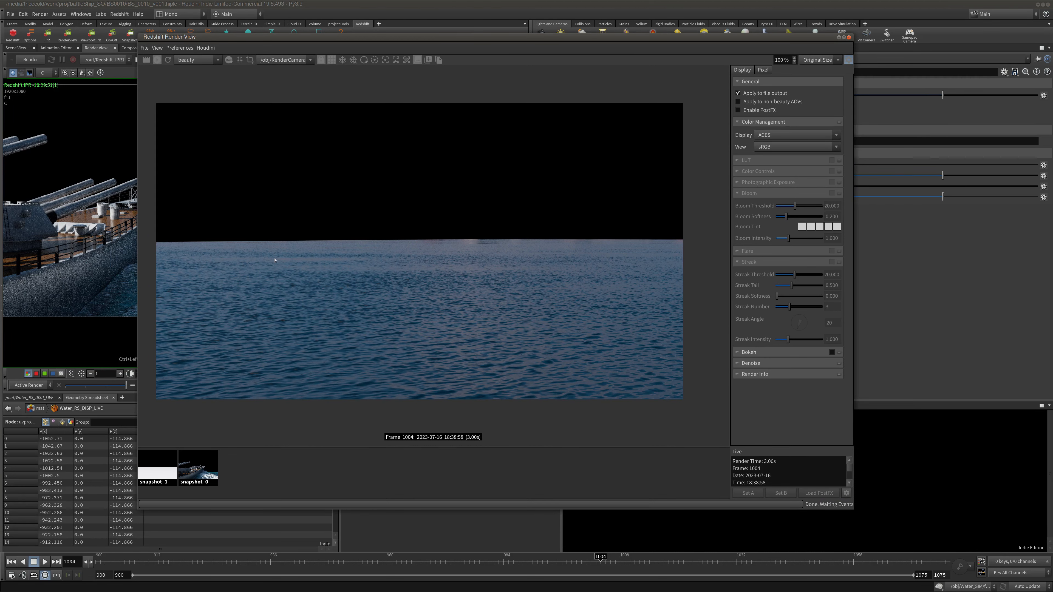
drag(443, 36, 869, 44)
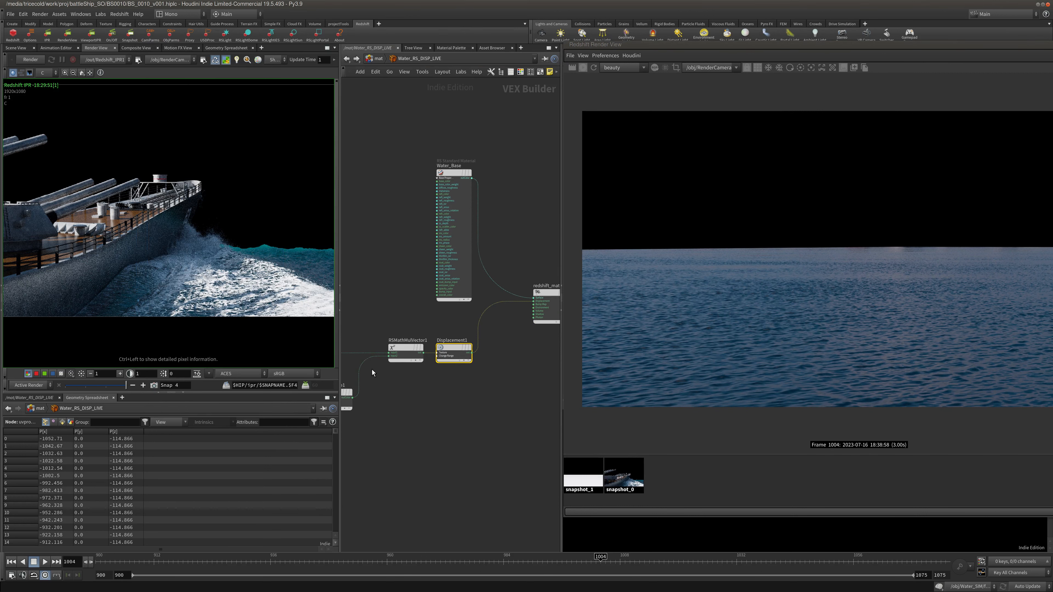
Cut the wire from MaxonNoise1 into RSMathMulVector1 and check the ocean in the Redshift Render View.
key(Tab)
click(352, 372)
key(y)
drag(356, 367, 394, 384)
drag(700, 49, 559, 46)
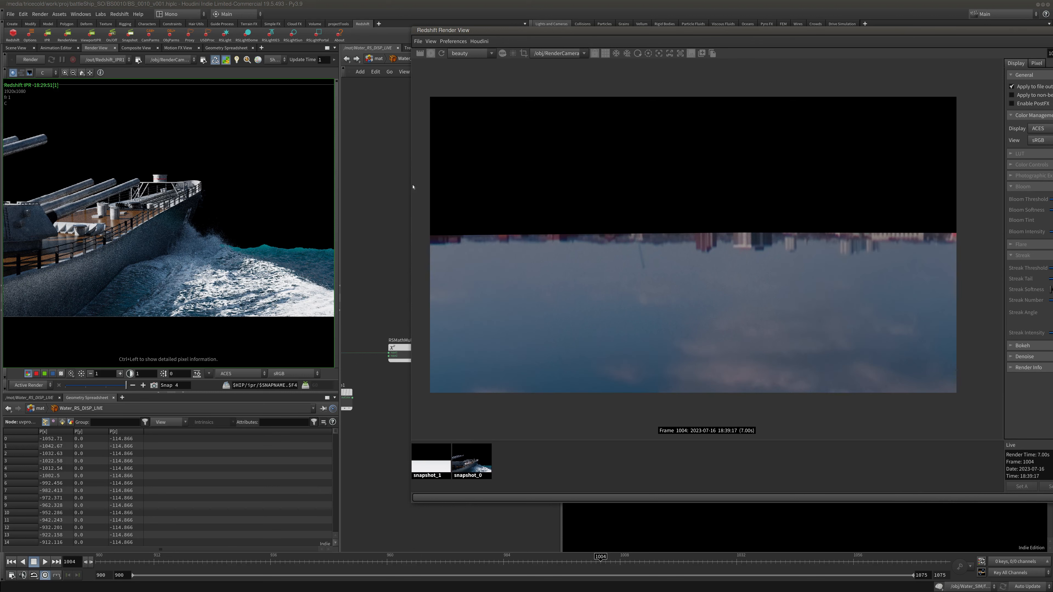
Move the Redshift Render View aside and reconnect MaxonNoise1 to RSMathMulVector1's second input.
drag(560, 33, 843, 144)
middle_drag(392, 393, 459, 381)
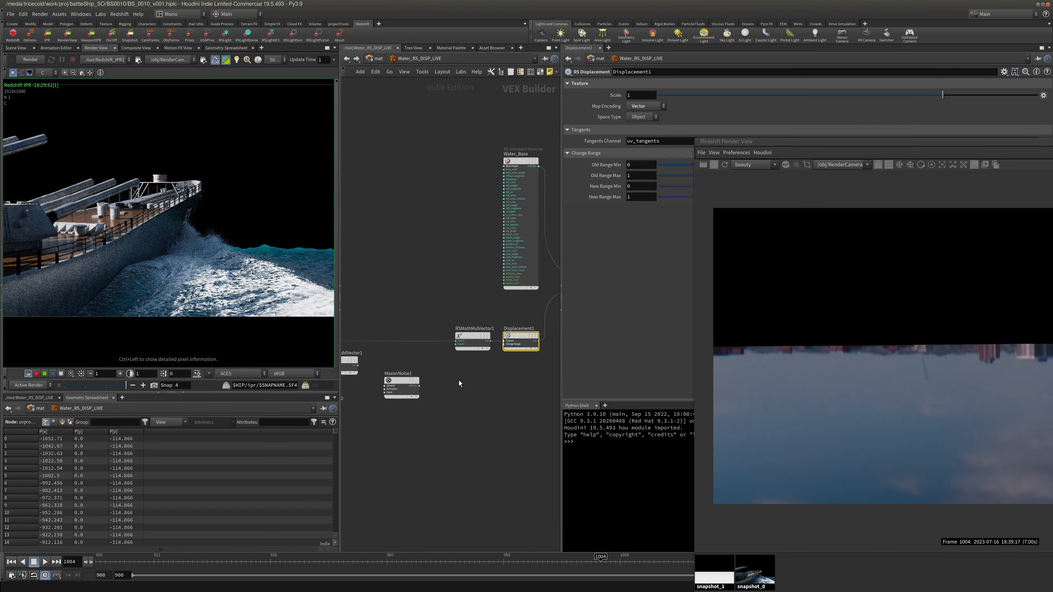
click(714, 165)
drag(419, 386, 463, 353)
Wire the displacement texture straight into Displacement1, bypassing RSMathMulVector1, and check the ocean in the Redshift Render View.
middle_drag(355, 317, 412, 286)
scroll(437, 311, down, 1)
click(374, 278)
click(486, 318)
click(513, 333)
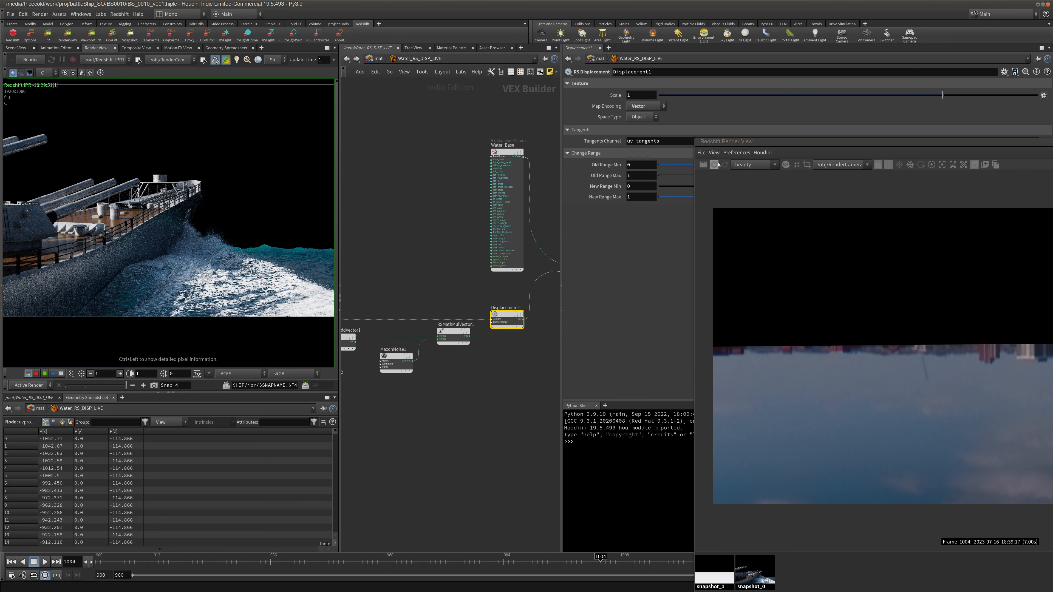
drag(752, 142, 494, 59)
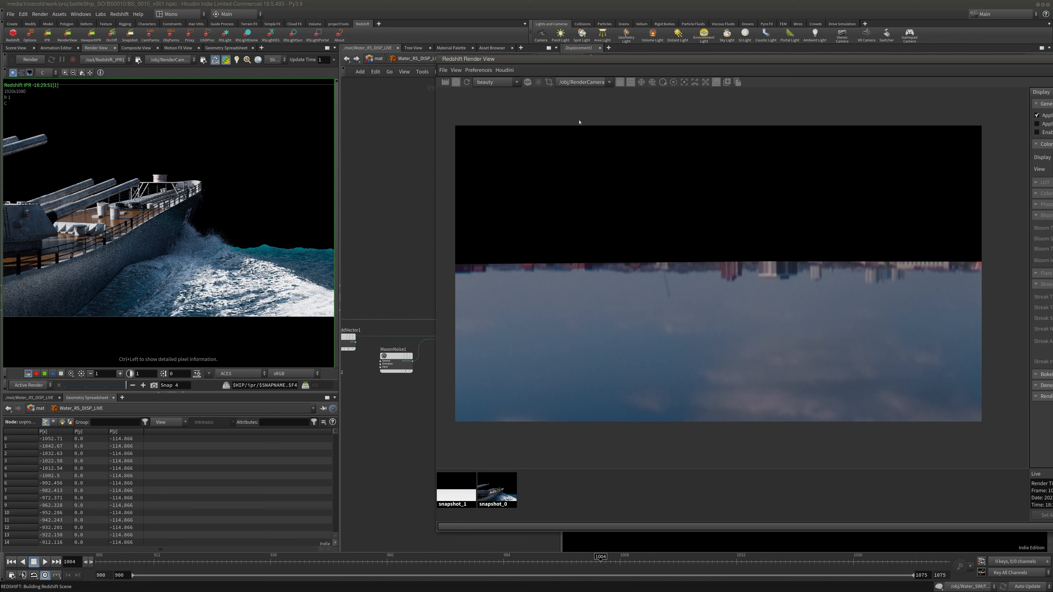
drag(595, 60, 504, 59)
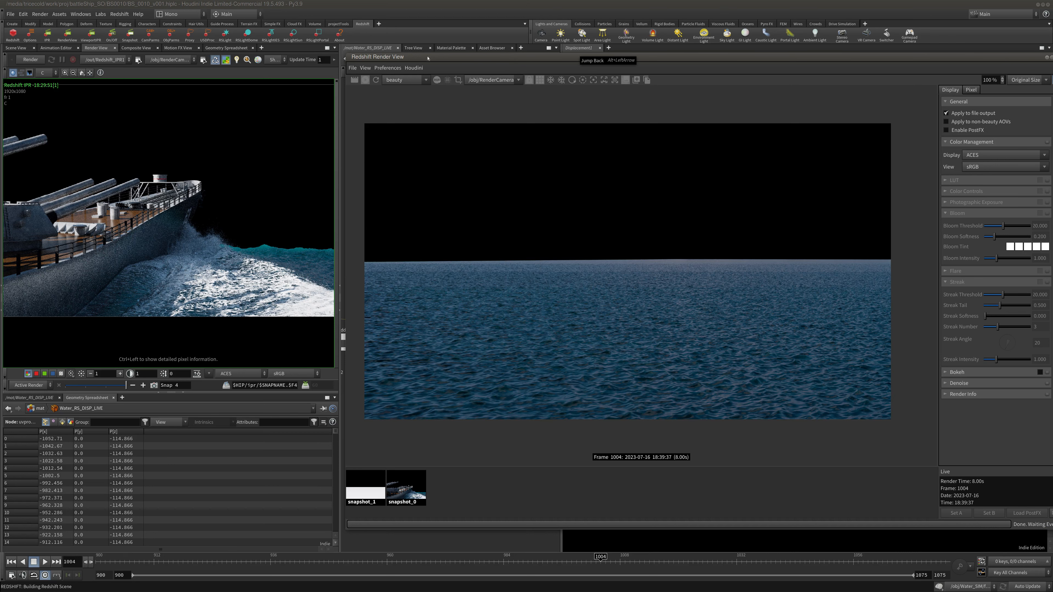
drag(476, 65, 846, 90)
click(735, 106)
Connect RSMathMulVector1's output back into Displacement1 and move RSMathAddVector1 clear of the neighbouring nodes.
drag(470, 336, 492, 320)
click(506, 334)
middle_drag(357, 247, 484, 232)
drag(466, 324, 500, 286)
mouse_move(508, 307)
middle_down()
mouse_move(405, 316)
mouse_move(496, 303)
middle_up()
click(388, 361)
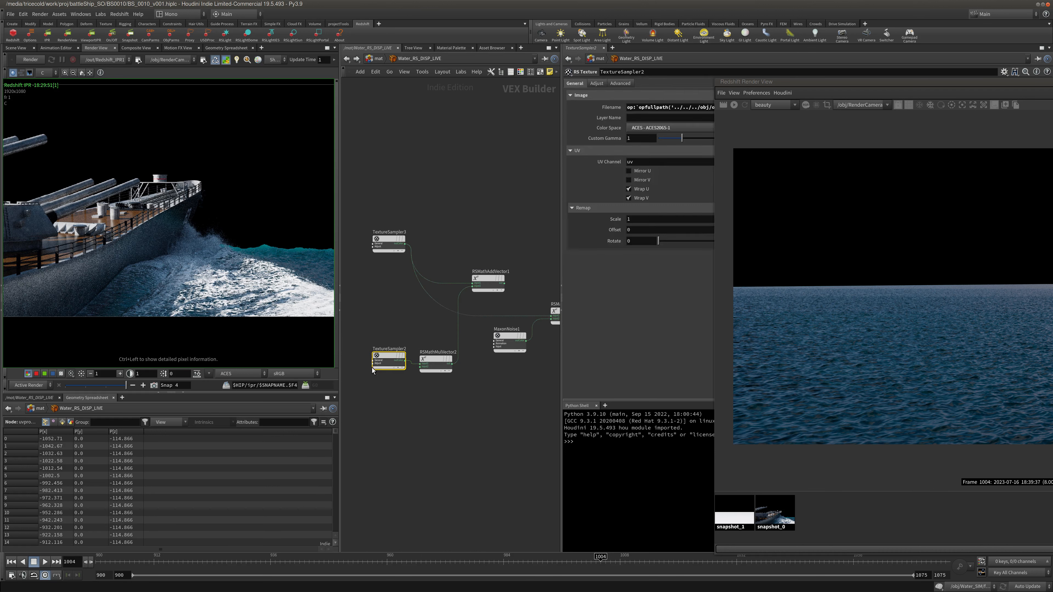
middle_drag(415, 204, 364, 202)
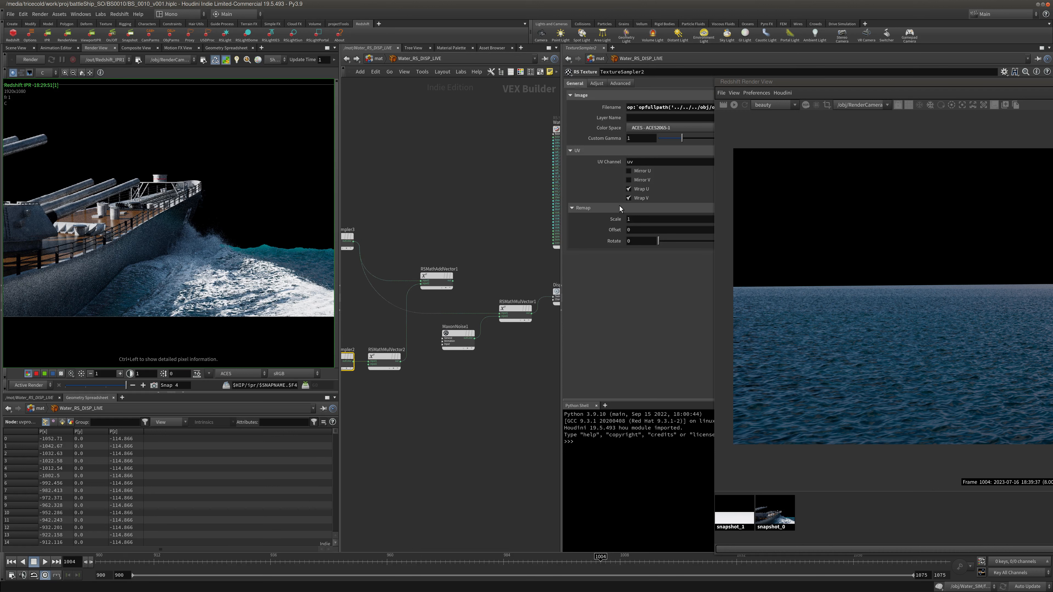
click(376, 58)
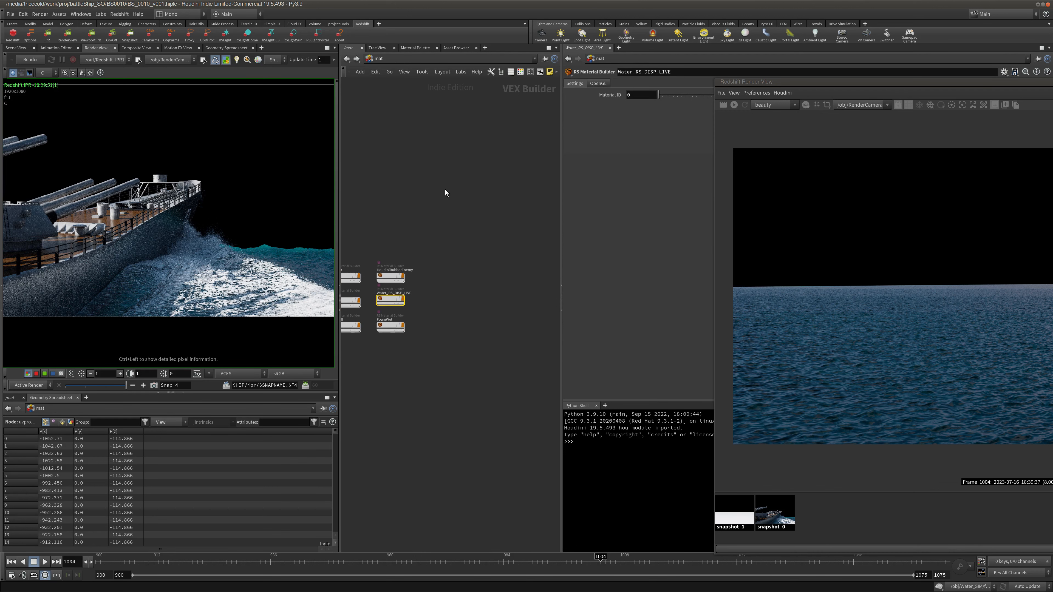
click(405, 59)
click(537, 118)
double_click(390, 299)
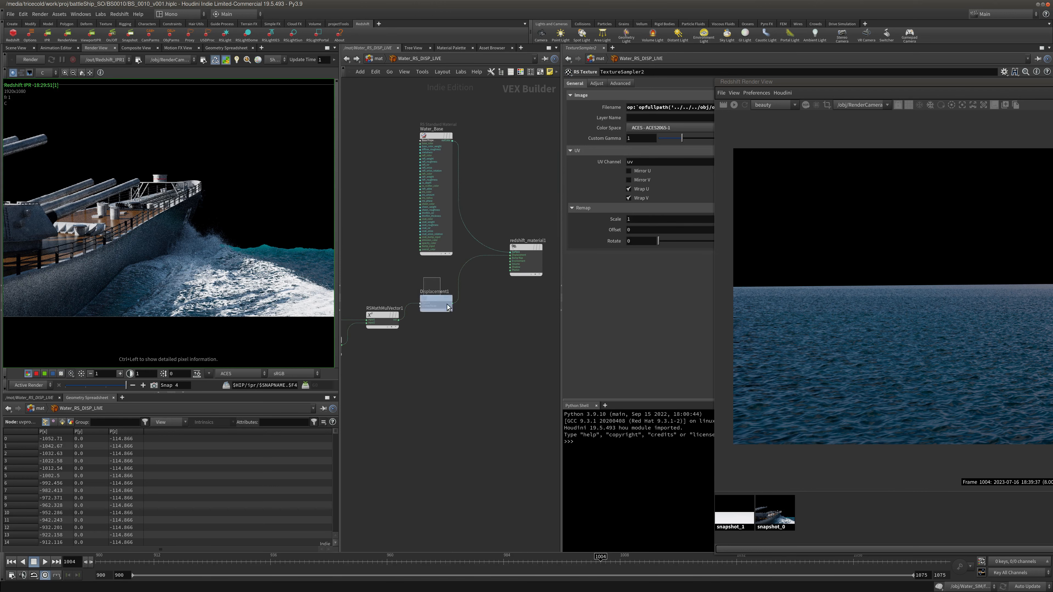
Move Displacement1 down in line with RSMathMulVector1.
click(448, 307)
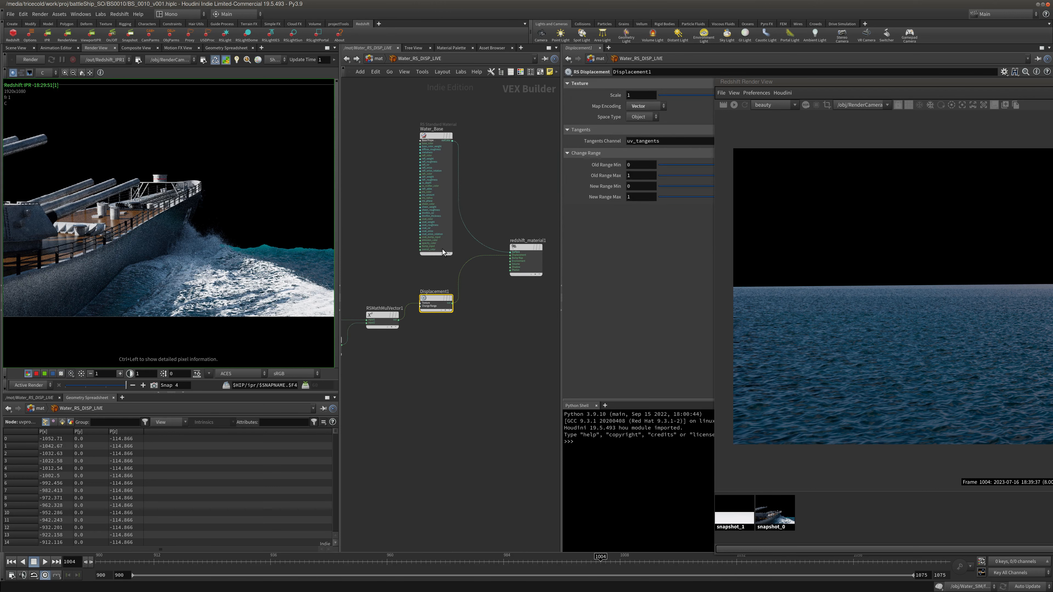
drag(430, 302, 431, 318)
middle_drag(399, 281, 413, 279)
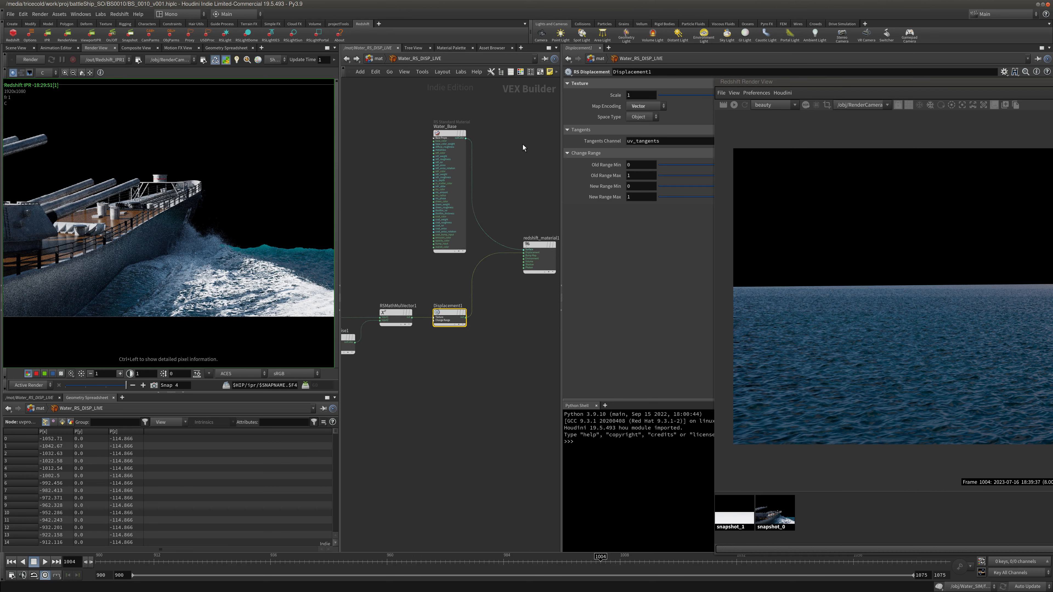
Try a New Range Max of 2 on Displacement1, check the live render, and set it back to 1.
drag(632, 196, 508, 194)
text(2)
click(508, 195)
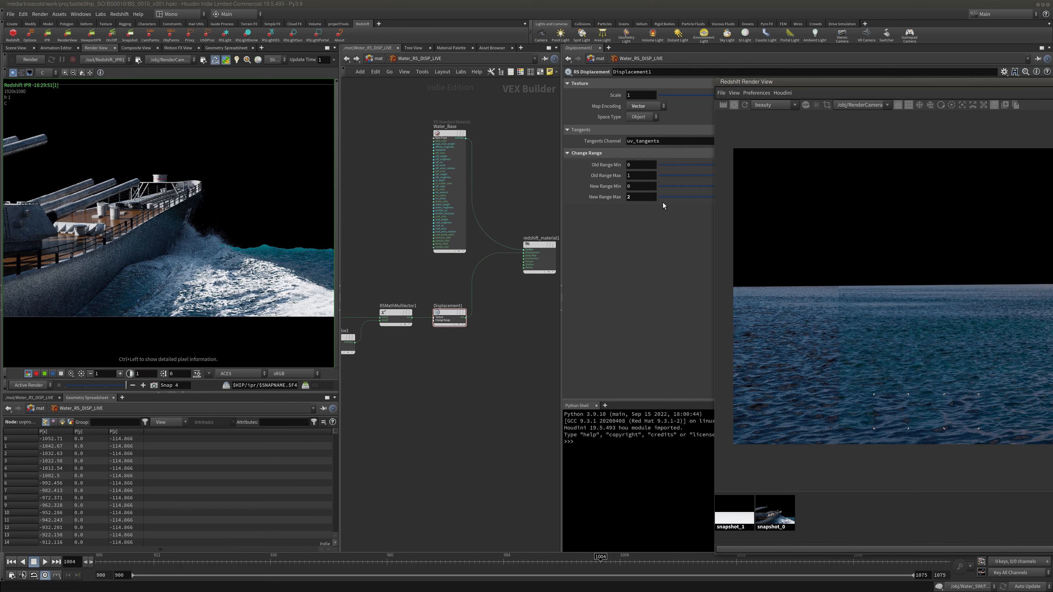
click(736, 107)
double_click(642, 198)
text(1)
key(Return)
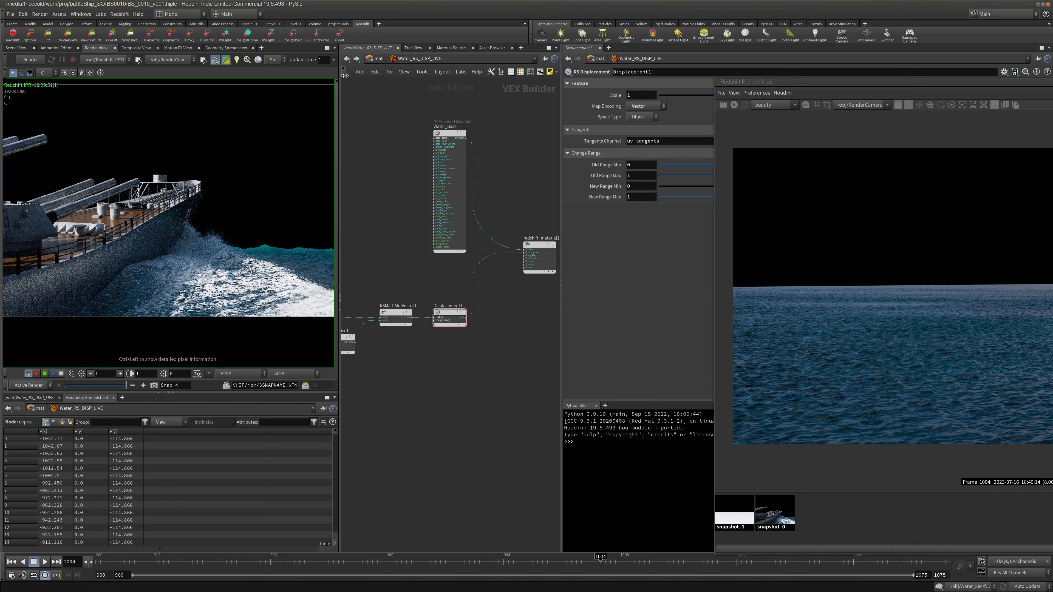
In OCEAN_LIVE's uvproject1, drive the Y scale from the X scale with a relative parameter reference.
click(372, 59)
click(423, 59)
click(438, 82)
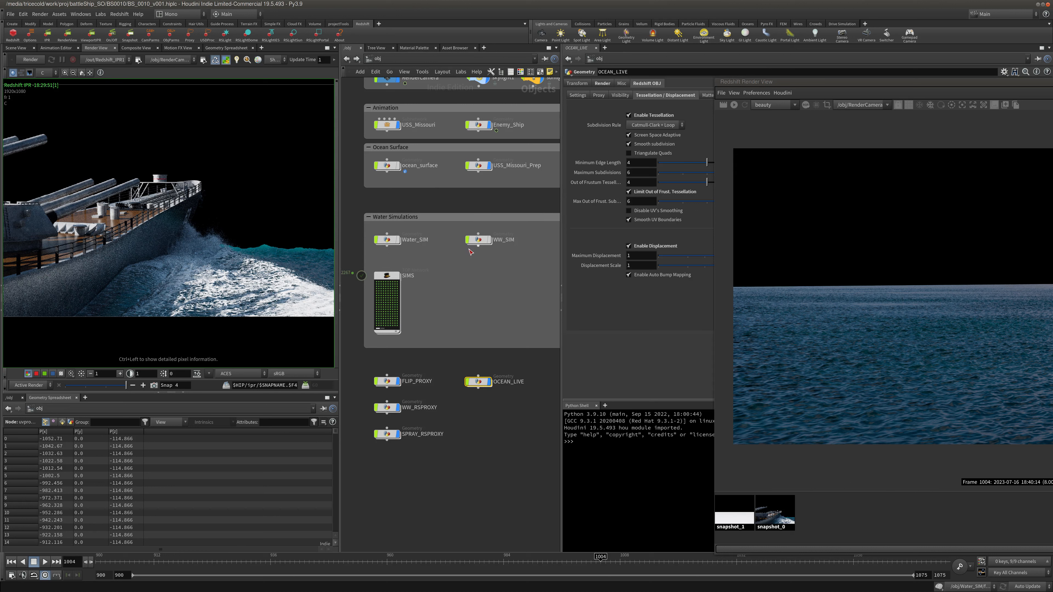
double_click(479, 384)
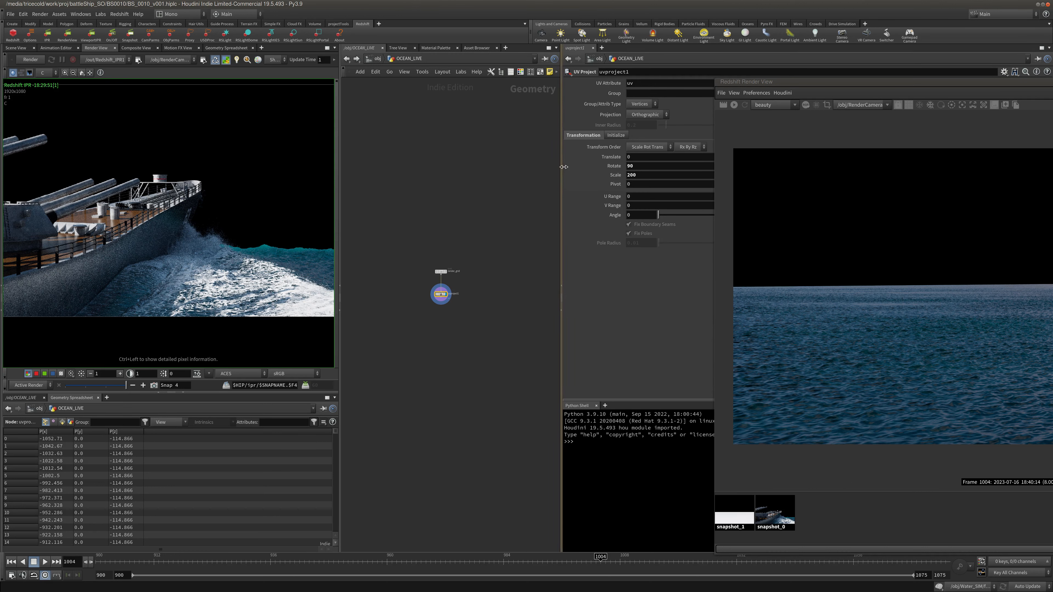
drag(564, 167, 490, 166)
right_click(582, 175)
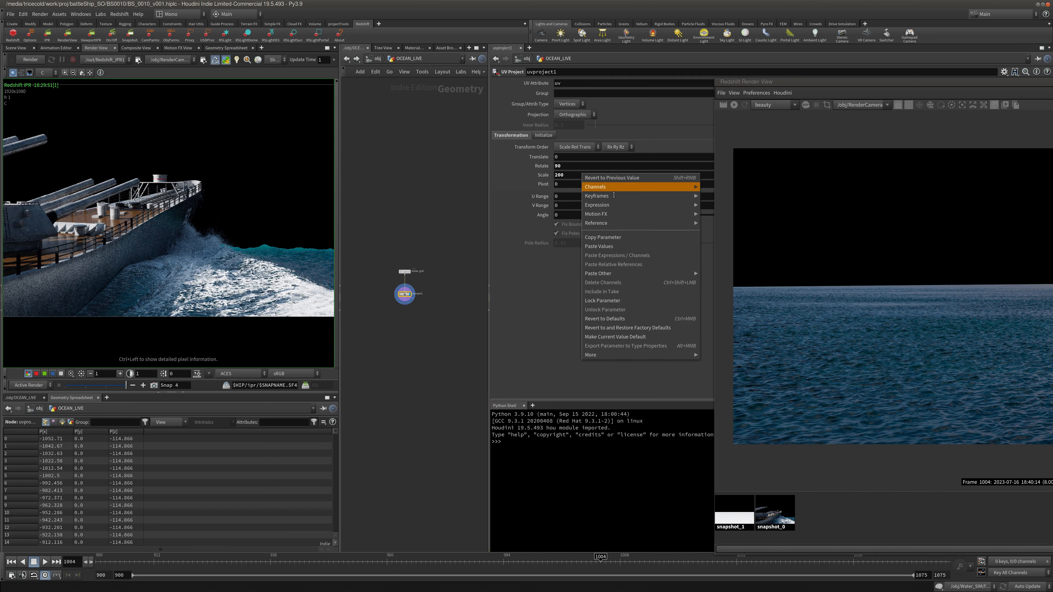
click(612, 238)
drag(740, 87, 458, 85)
right_click(740, 175)
click(799, 266)
Restart the live render, uncover uvproject1's parameters and set its X scale to 100.
click(453, 109)
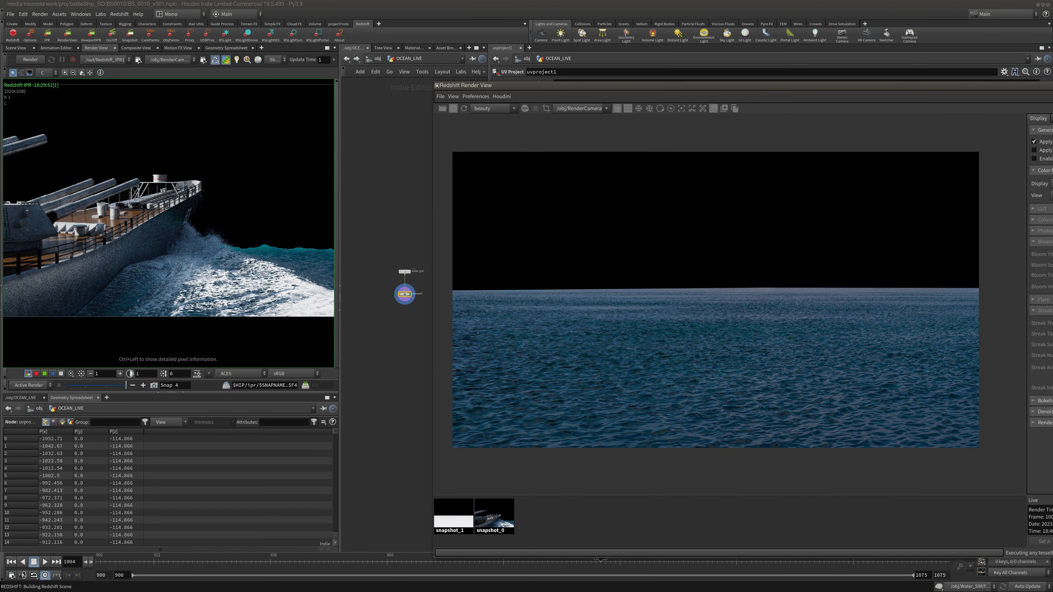
drag(438, 87, 81, 236)
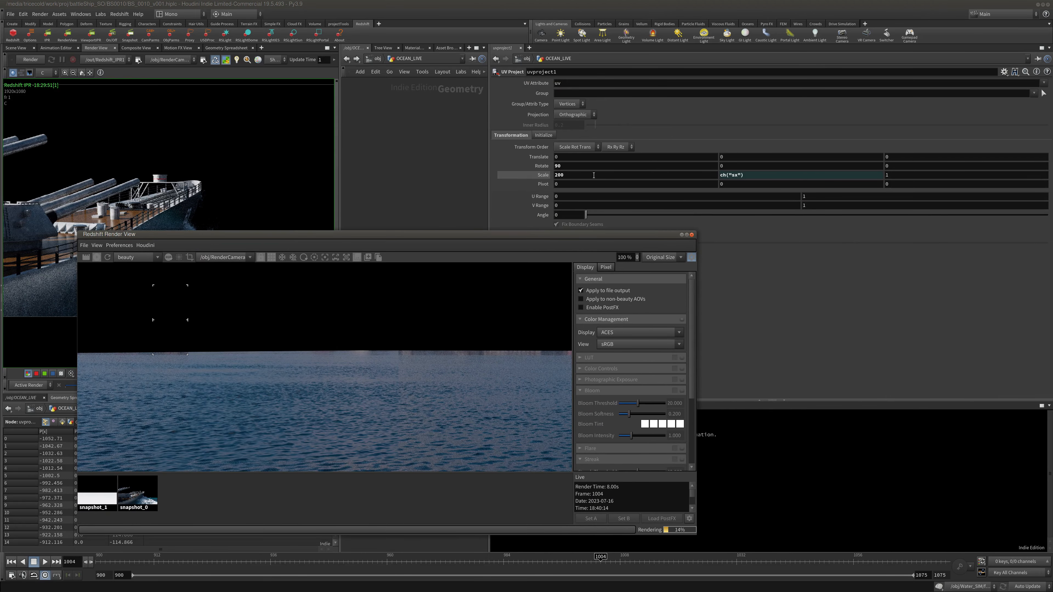
click(594, 175)
text(100)
key(Return)
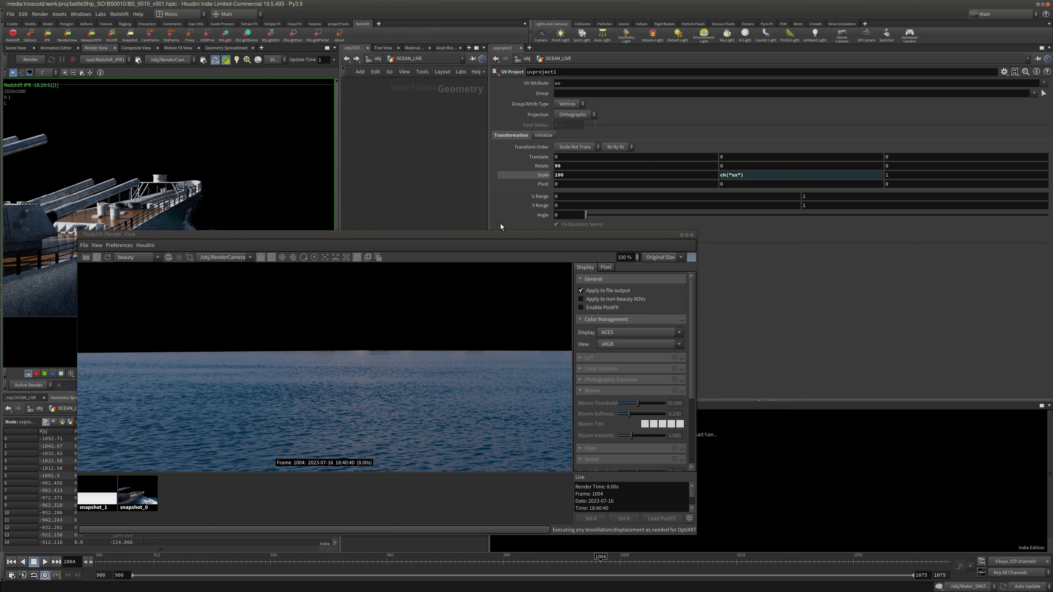
drag(467, 229, 489, 203)
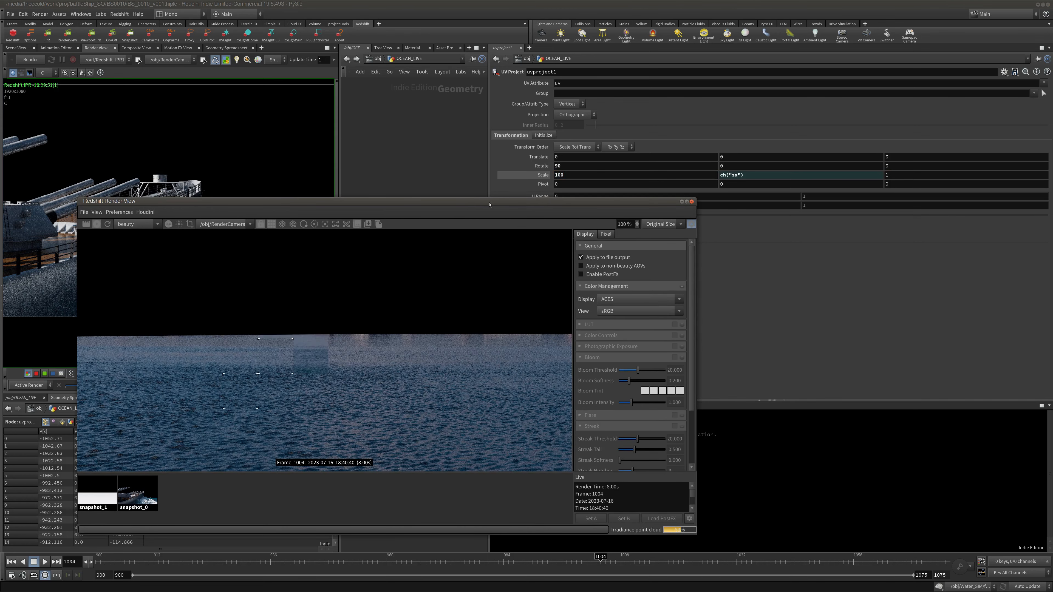
Try an X scale of 500 on uvproject1, compare the rendered ocean, and set it back to 100.
drag(597, 175, 269, 120)
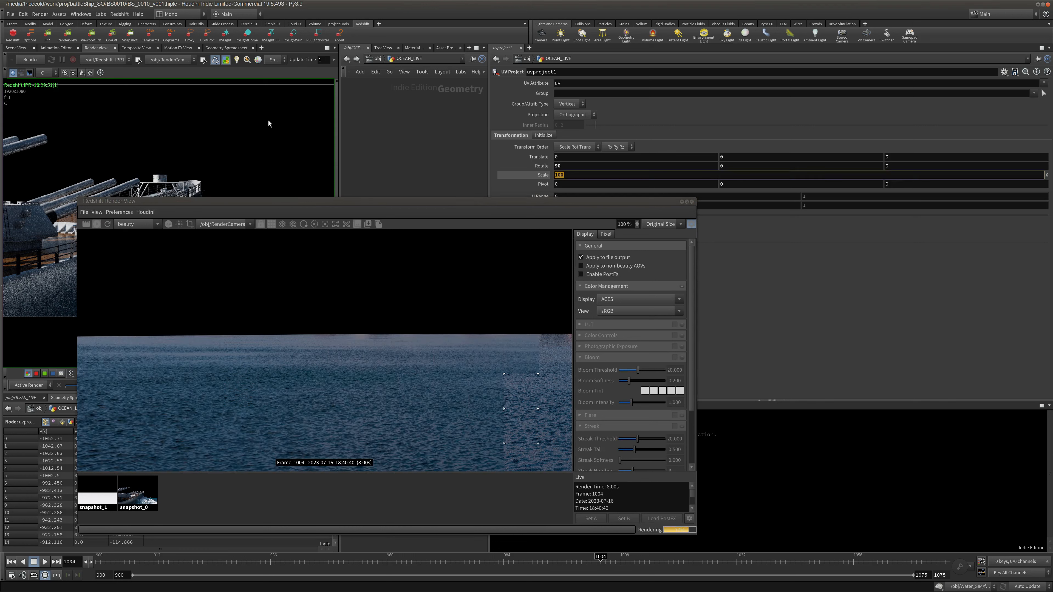
text(500)
key(Return)
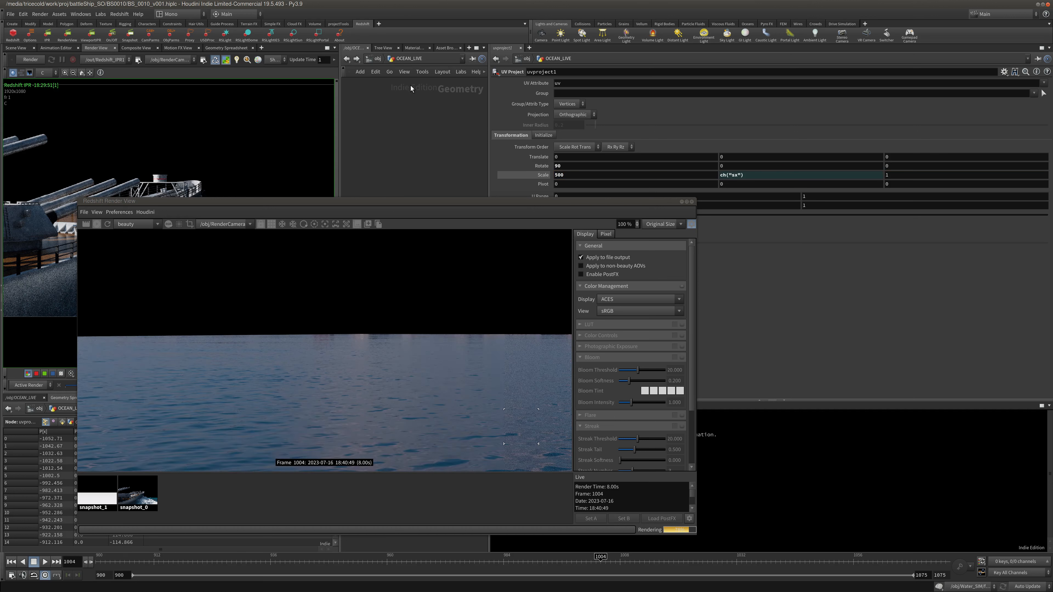
drag(577, 175, 182, 92)
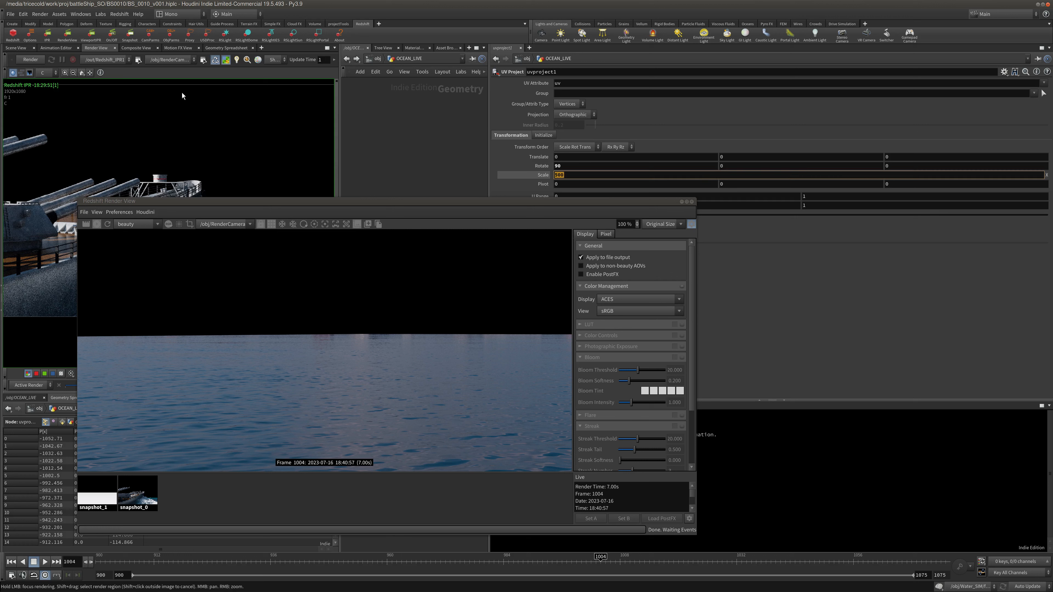
text(100)
key(Return)
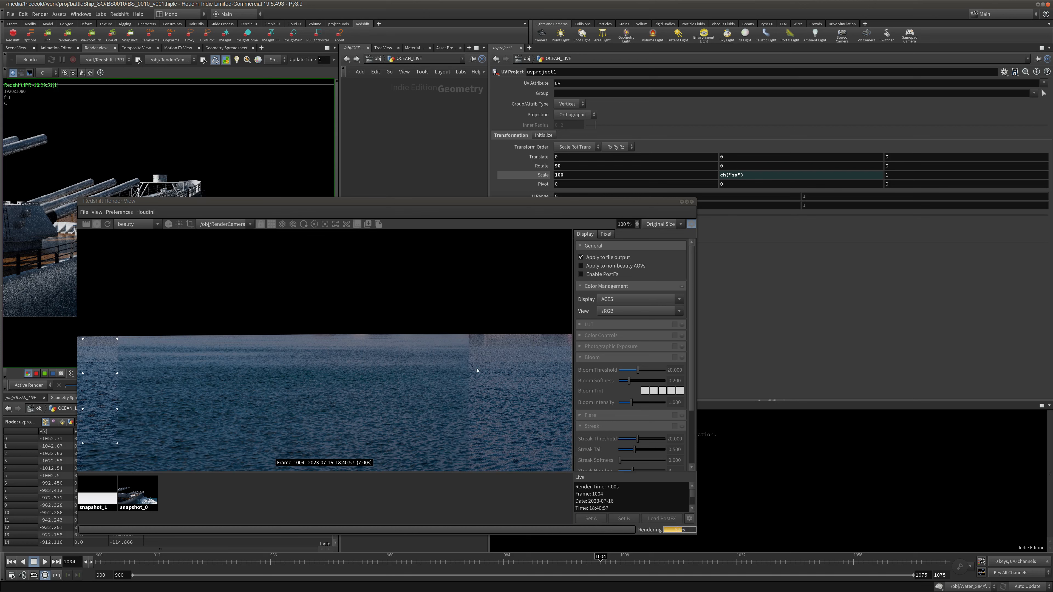
Examine the rendered ocean's wave pattern in the Redshift Render View and move the window off the workspace.
middle_drag(450, 377, 472, 294)
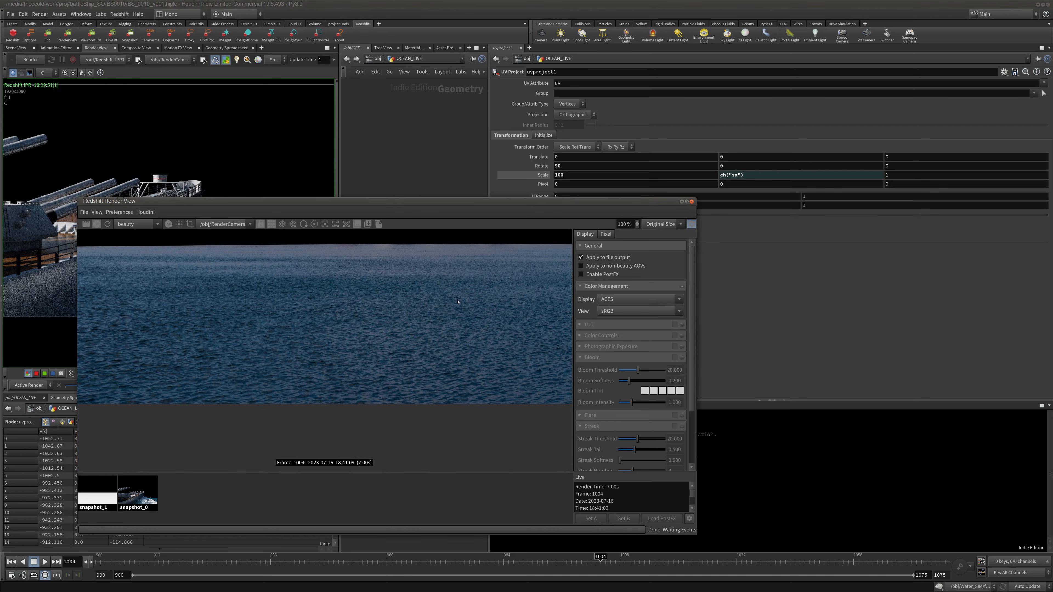
middle_drag(423, 331, 386, 381)
drag(445, 201, 0, 134)
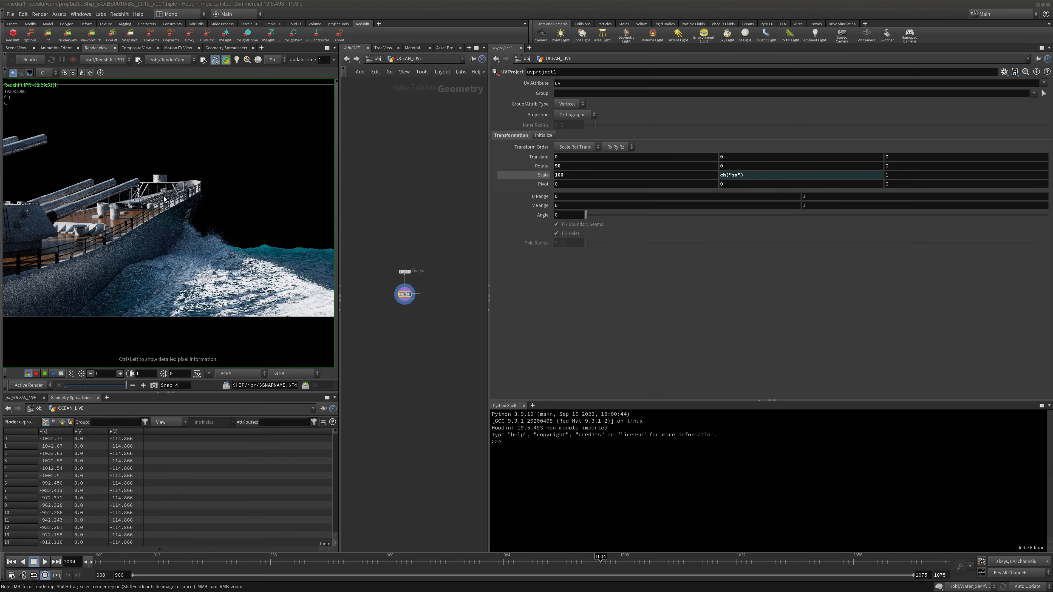
Widen the network pane at object level and examine the object merge of the ocean spectra inside Water_SIM.
click(375, 59)
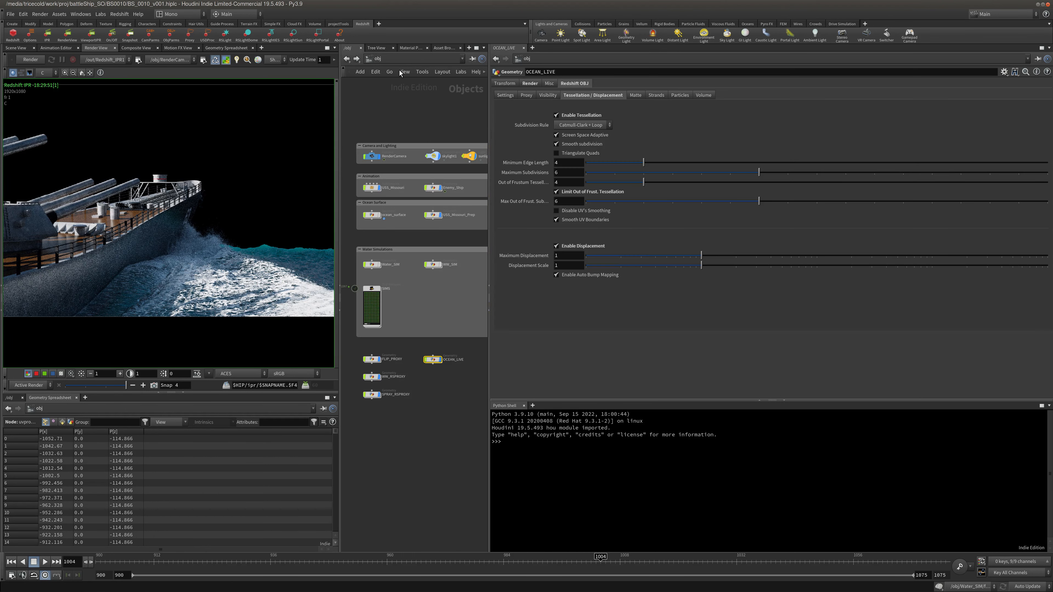
drag(489, 118, 612, 119)
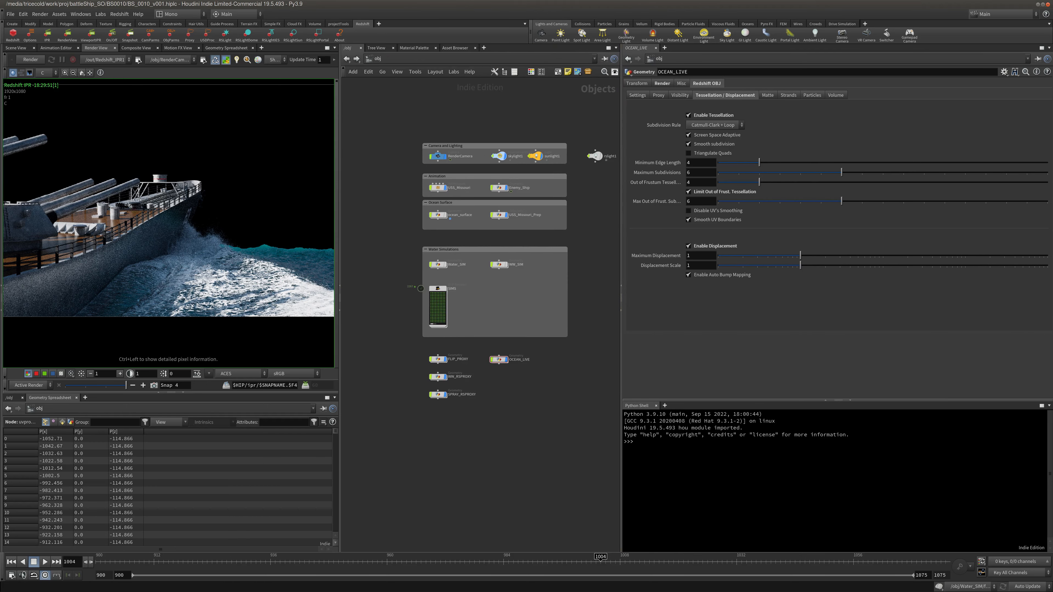
click(499, 359)
double_click(460, 269)
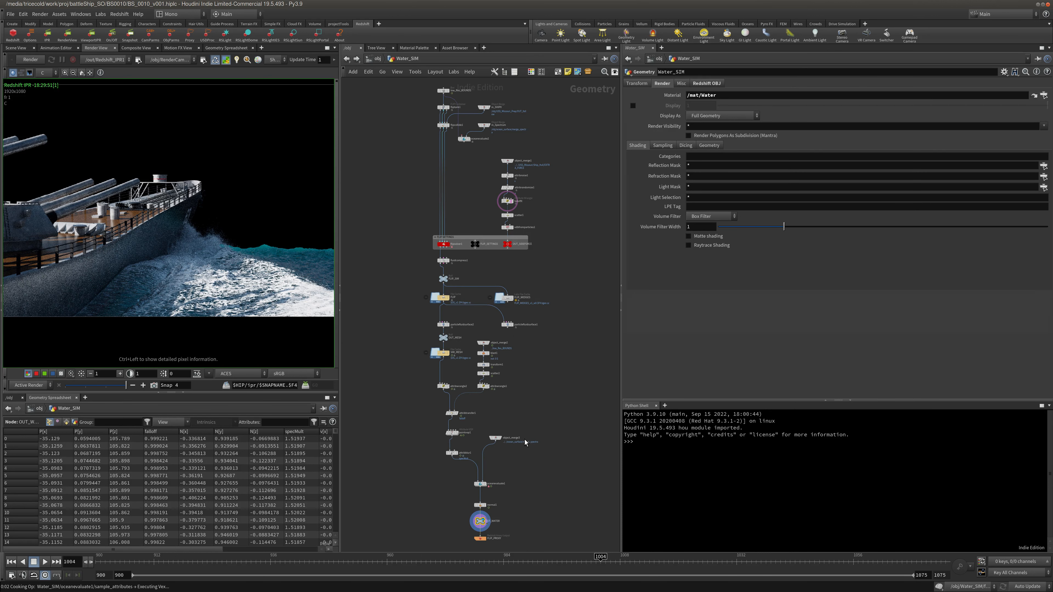
middle_drag(526, 439, 540, 369)
drag(542, 347, 500, 384)
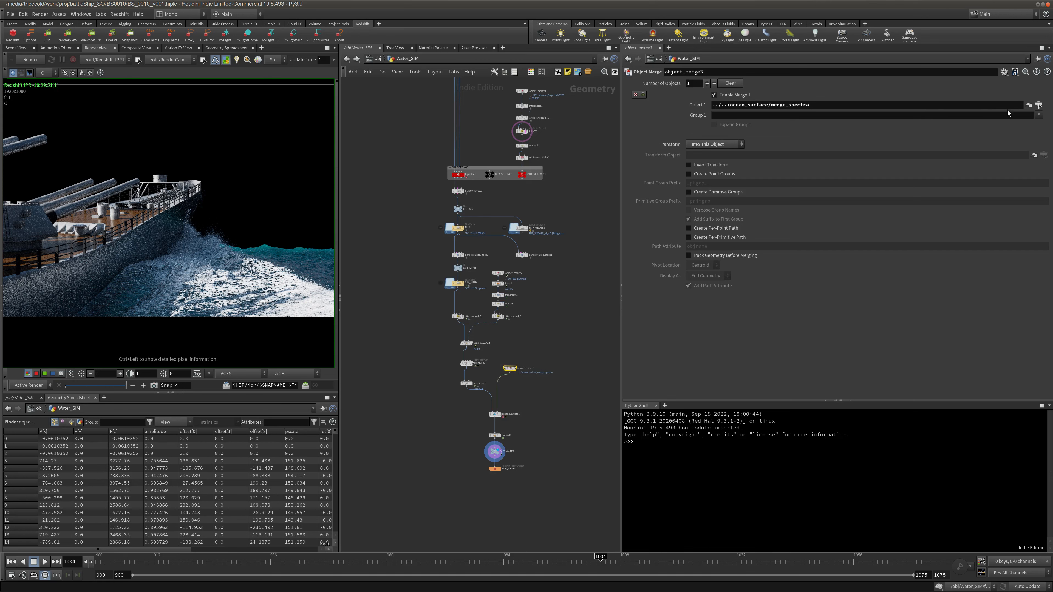
click(375, 59)
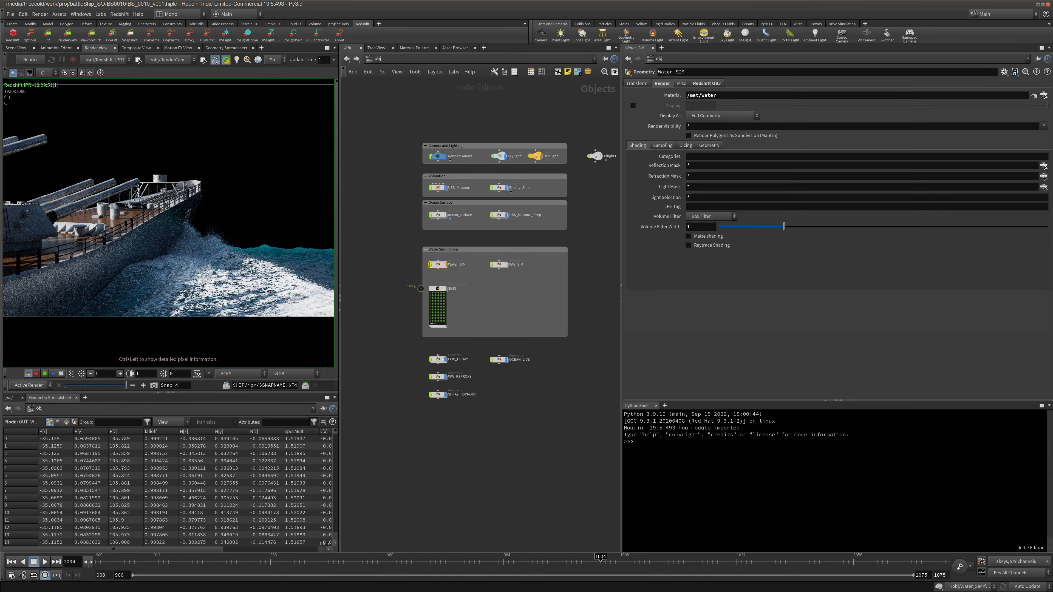
Review the live ocean in the Redshift Render View again and clear the window from the object network.
drag(0, 179, 681, 139)
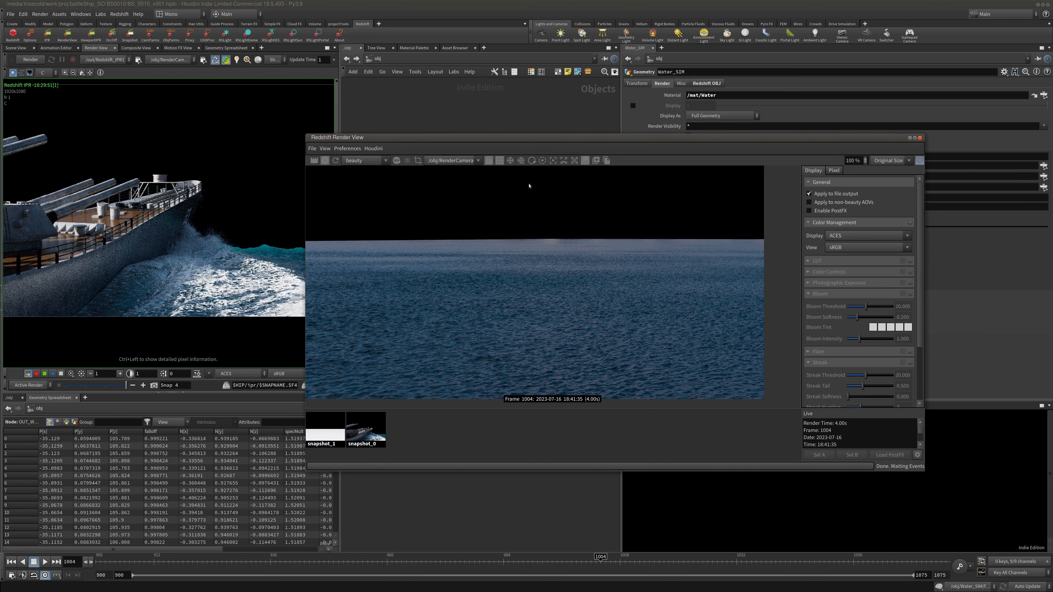
drag(549, 138, 0, 164)
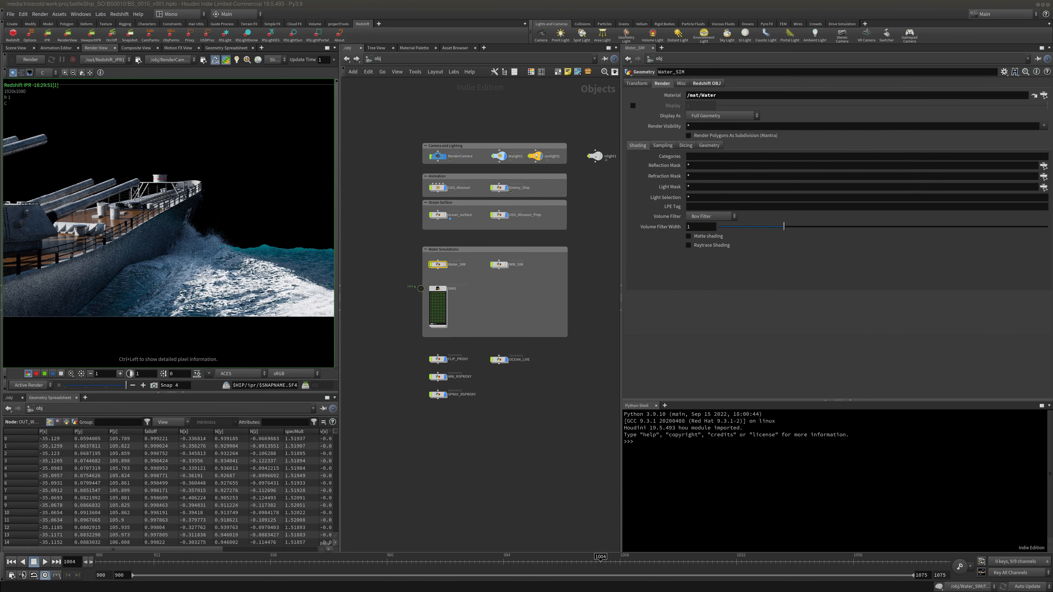
scroll(539, 189, up, 2)
double_click(518, 187)
key(ctrl+c)
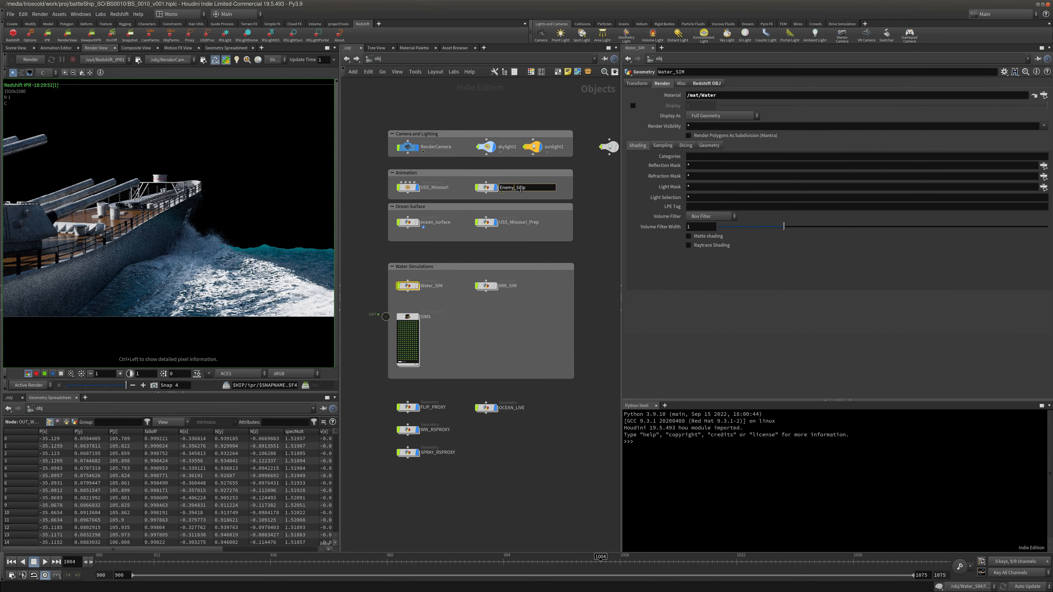
Switch to the out network and bring the Redshift Render View back beside OCEAN_RENDER's settings.
click(419, 59)
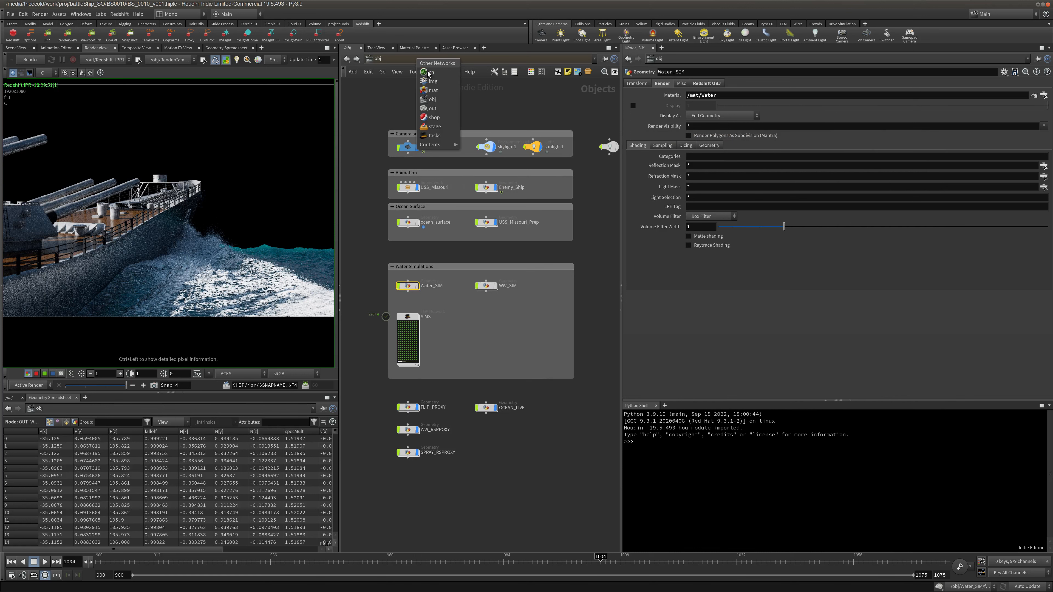
click(449, 111)
drag(0, 166, 503, 202)
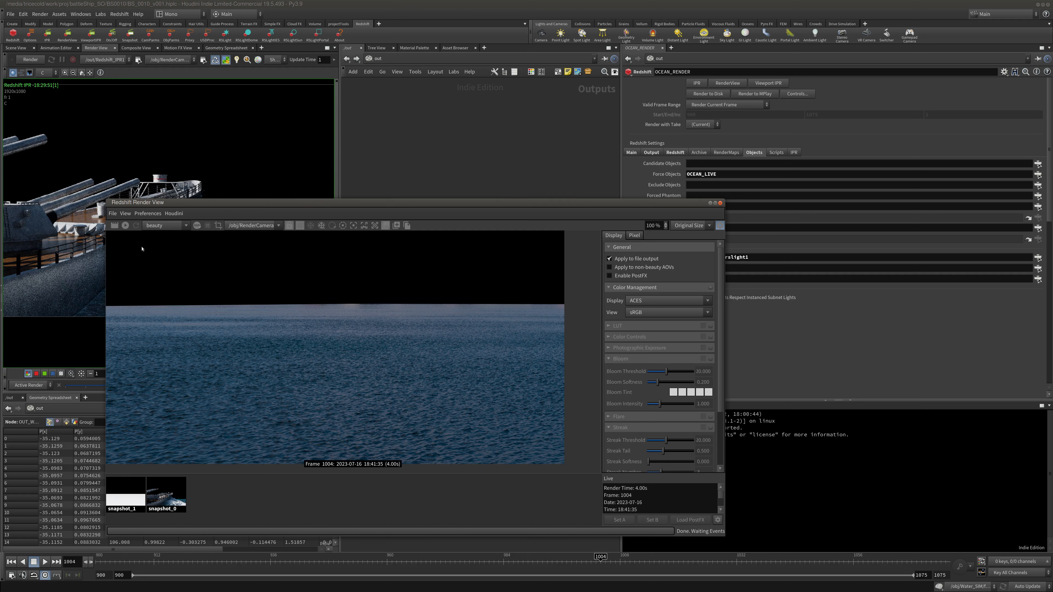
Add Enemy_Ship to OCEAN_RENDER's forced objects beside OCEAN_LIVE and check it in the Redshift Render View.
drag(517, 203, 499, 210)
click(738, 176)
key(ctrl+v)
click(474, 172)
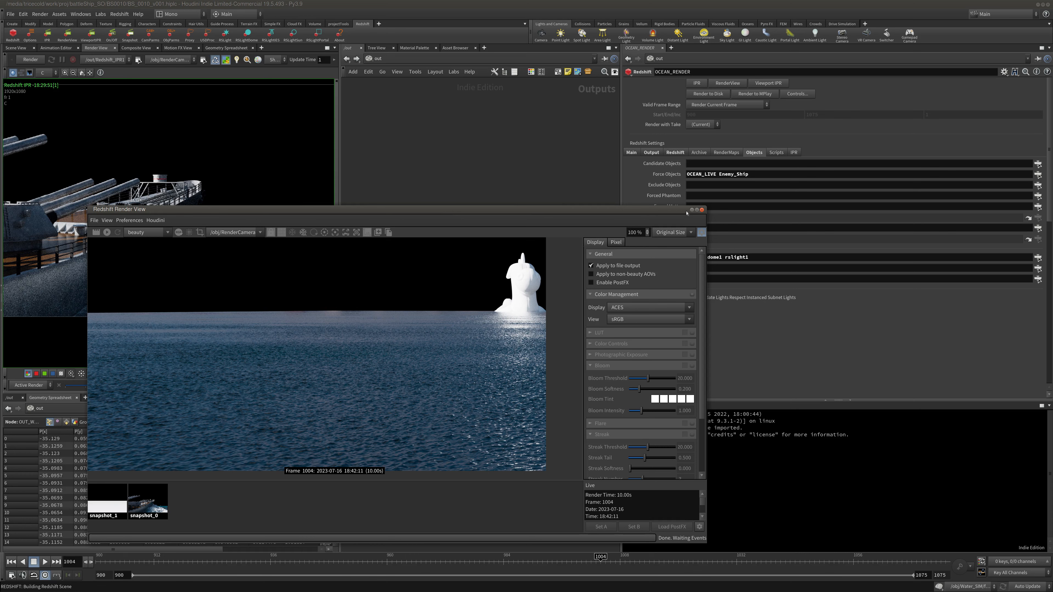
Switch to the object network and assign the /mat/HoudiniRubberEnemy material to Enemy_Ship.
click(702, 210)
click(390, 71)
click(421, 88)
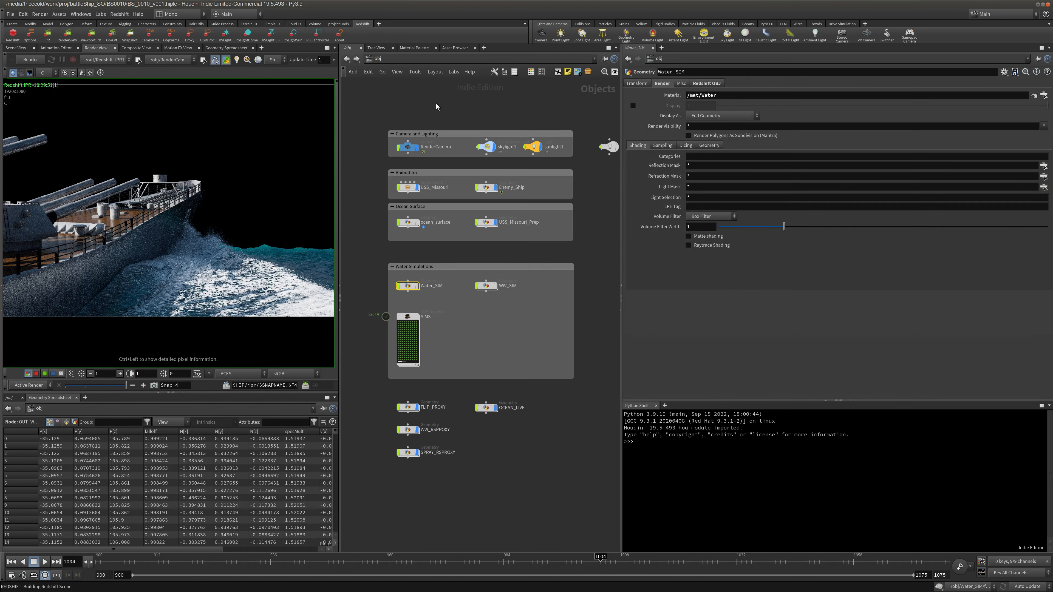
click(486, 188)
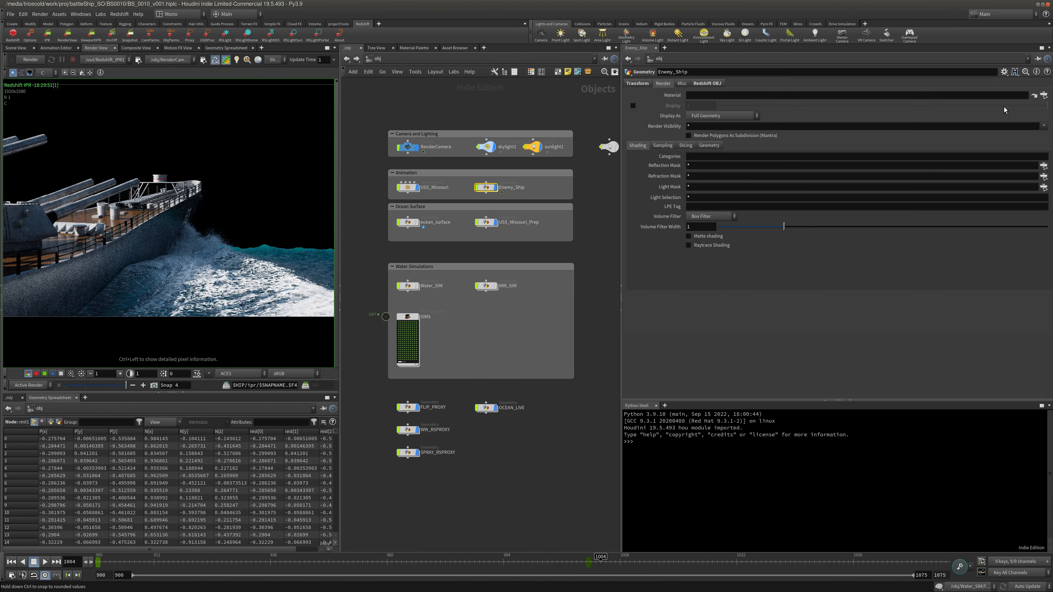
click(1043, 95)
click(996, 76)
click(976, 162)
Re-render the ocean with the shaded Enemy_Ship in the Redshift Render View and close the window.
click(67, 35)
click(107, 232)
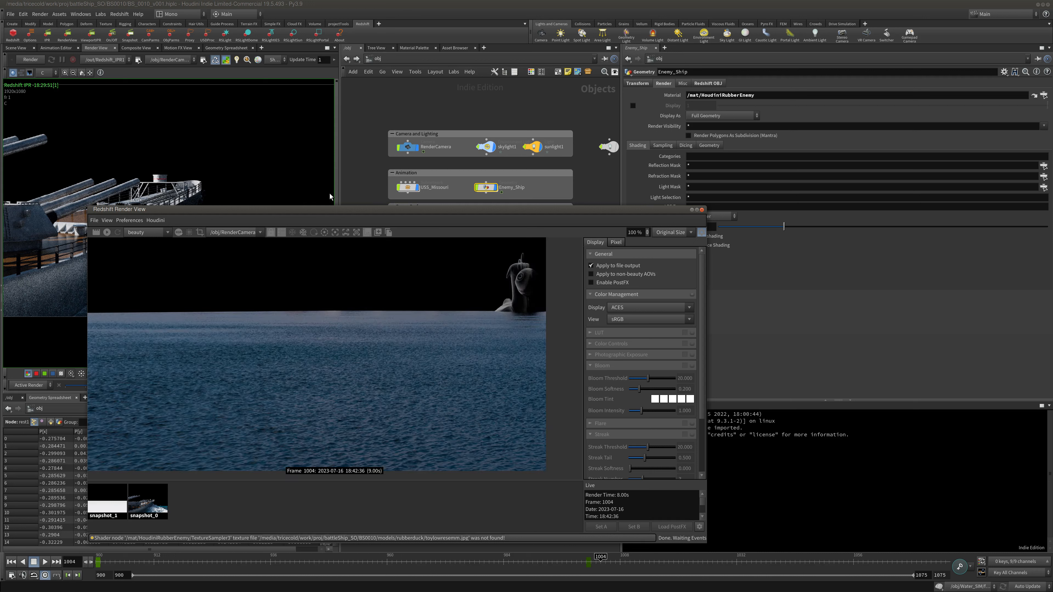
click(702, 210)
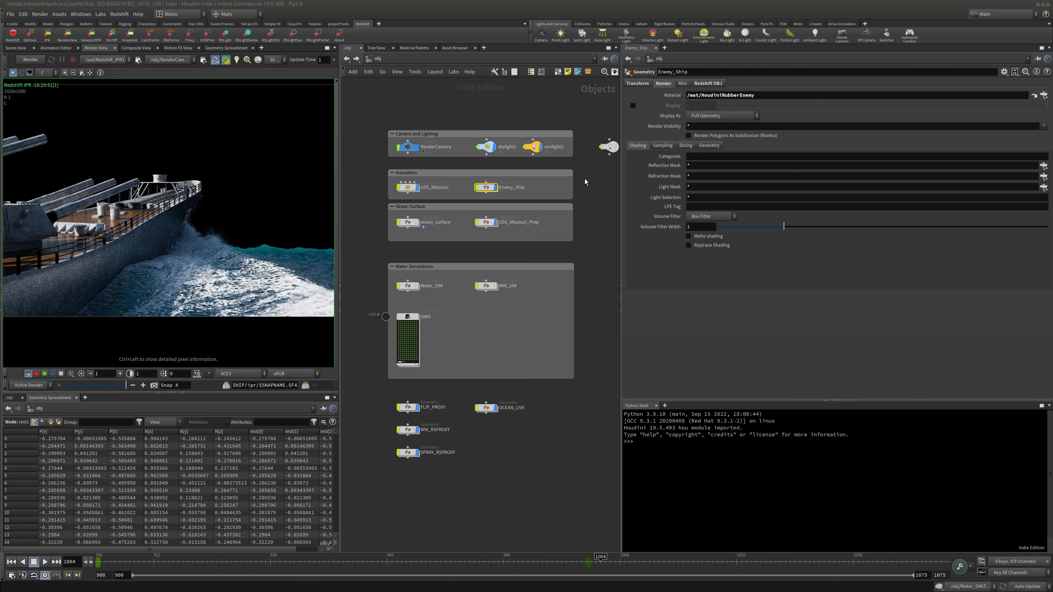
Enter the Enemy_Ship object and open the operator type properties of testgeometry_rubbertoy1.
click(423, 59)
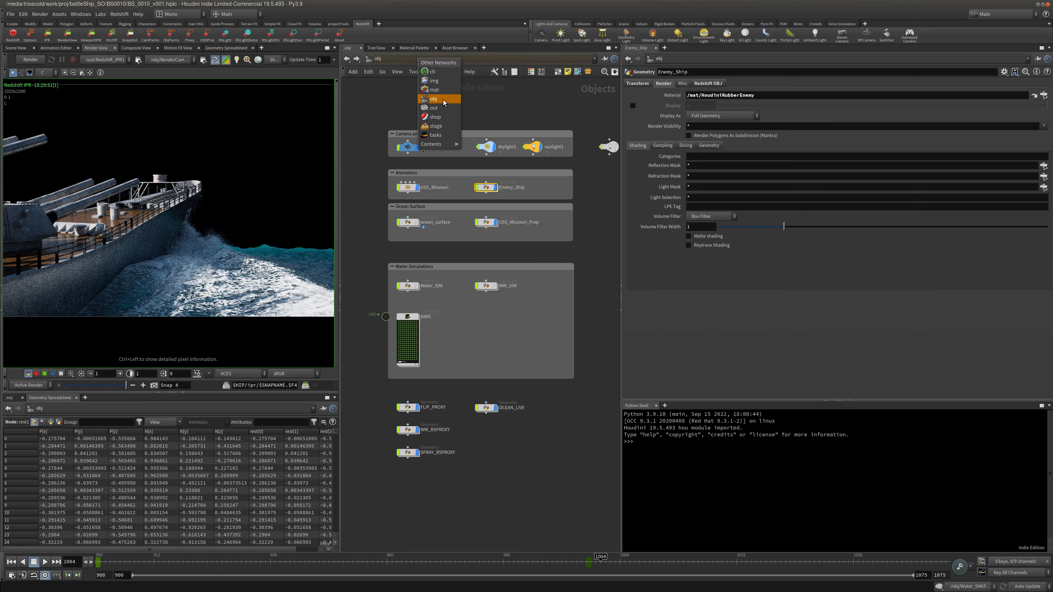
click(434, 99)
mouse_move(489, 189)
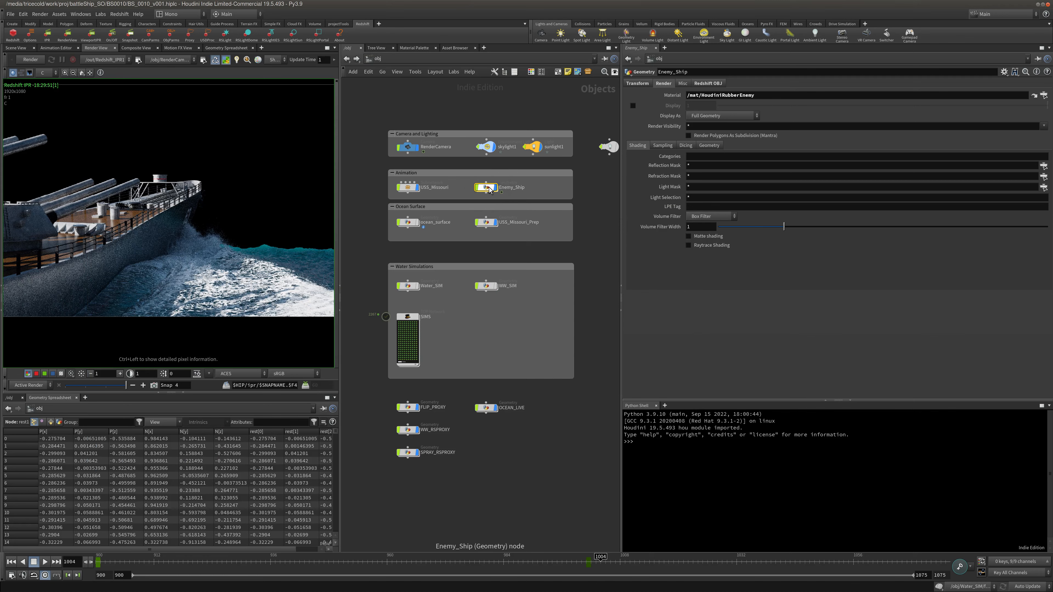
double_click(489, 189)
click(416, 215)
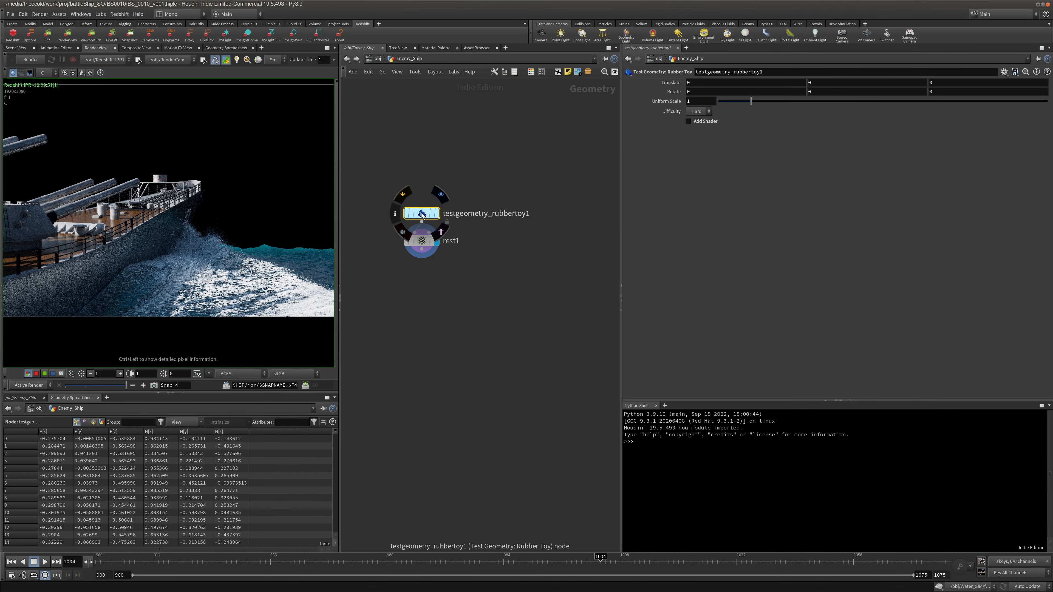
right_click(418, 212)
click(467, 370)
drag(583, 173, 391, 220)
right_click(422, 215)
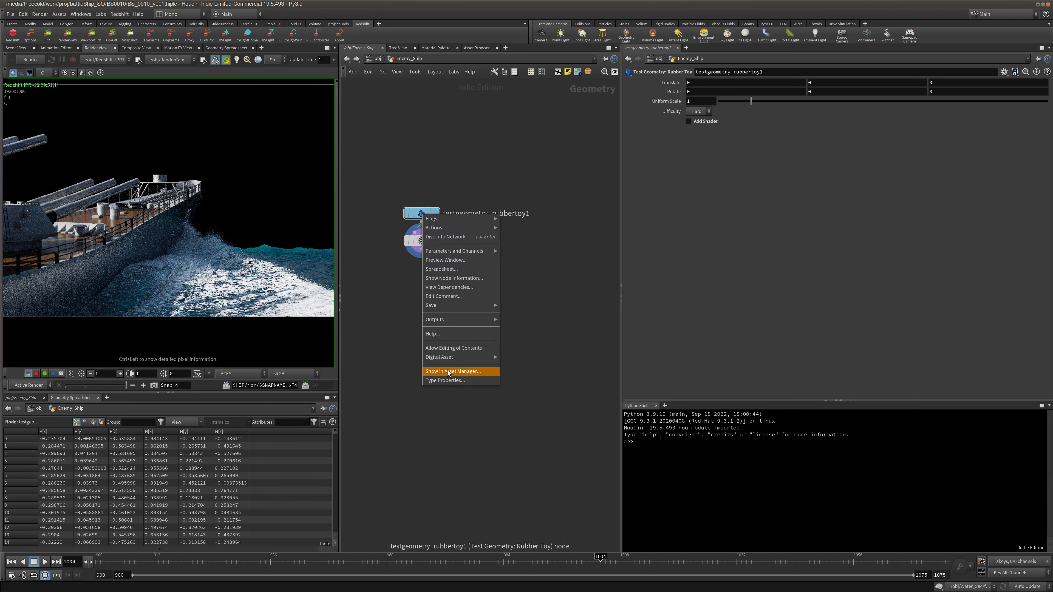
click(460, 381)
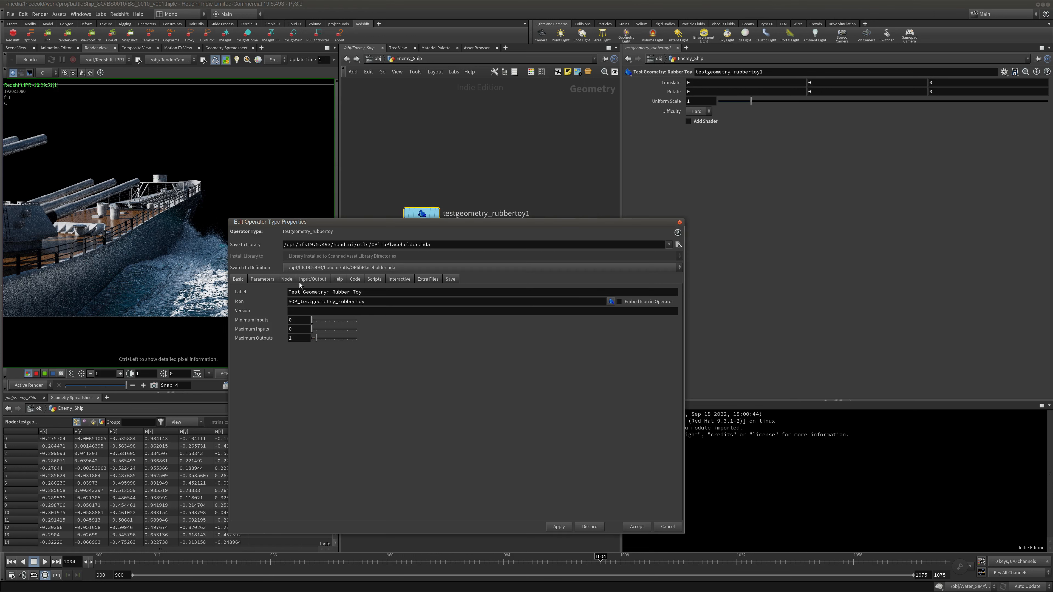
Examine the extra files embedded in the rubber toy asset and select toylowres.jpg.
click(277, 279)
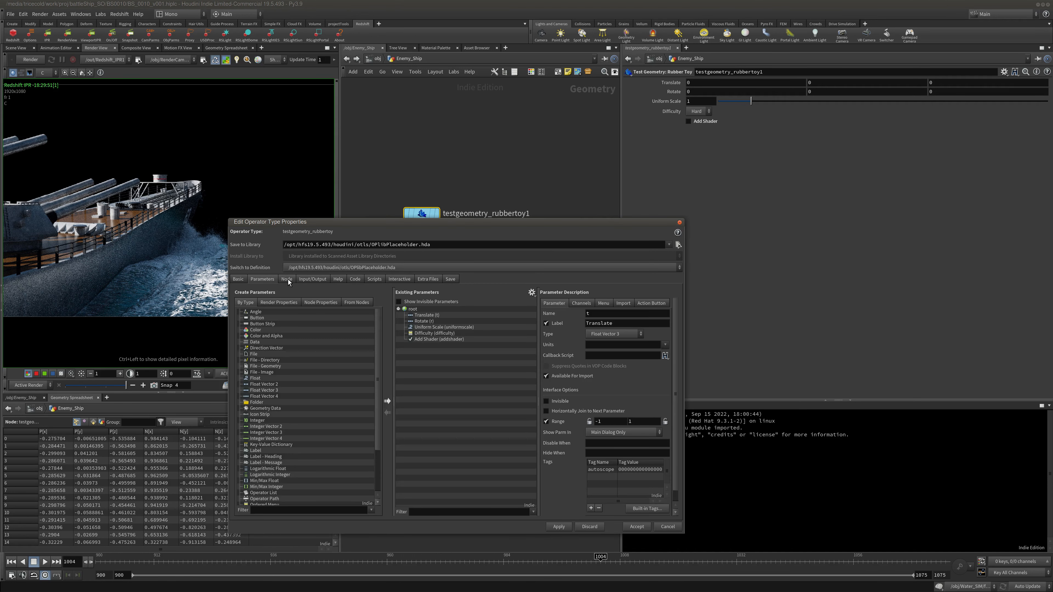
click(430, 279)
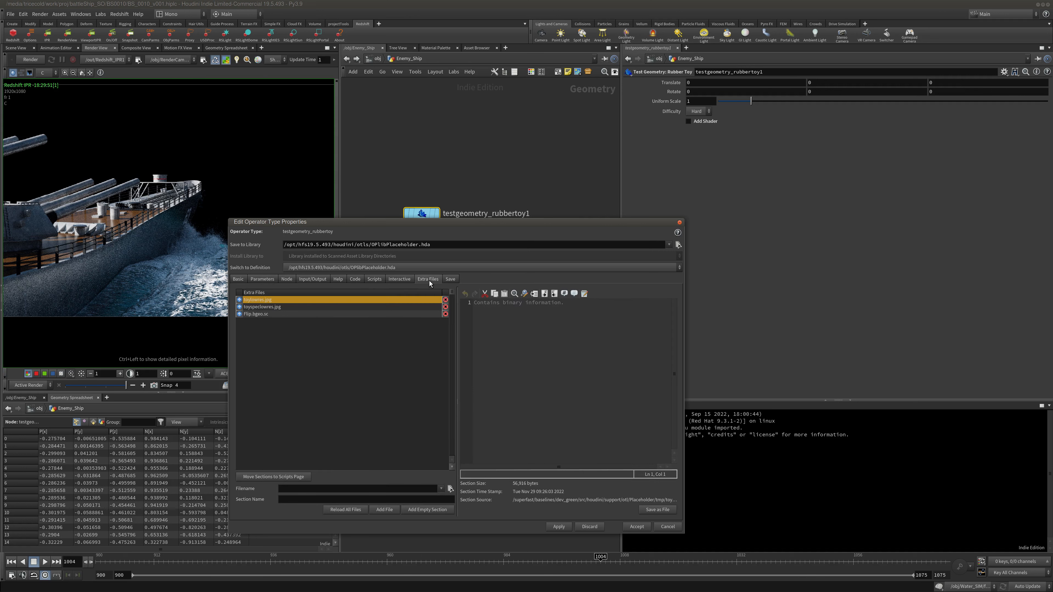
click(258, 307)
click(267, 301)
click(263, 309)
click(264, 302)
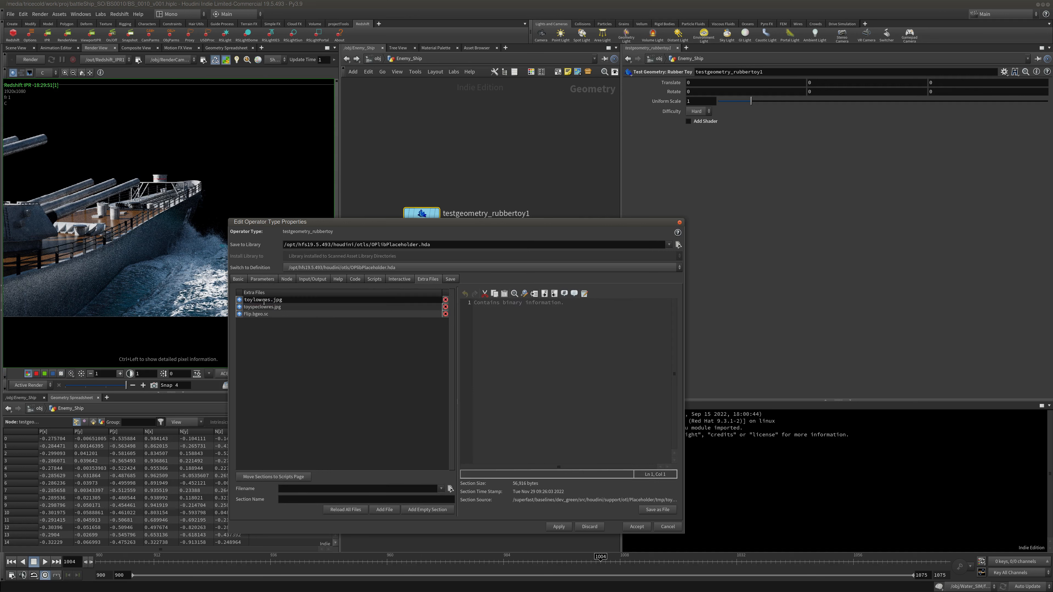
click(285, 360)
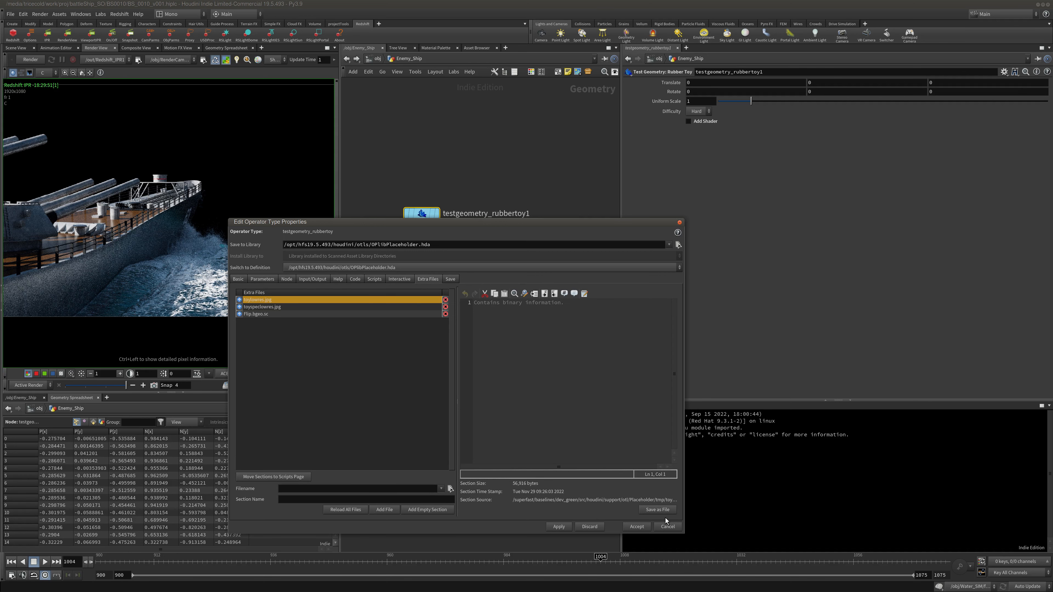
Save toylowres.jpg to disk in a new TOYAsset/maps folder inside the battleShip_SO project directory.
click(659, 510)
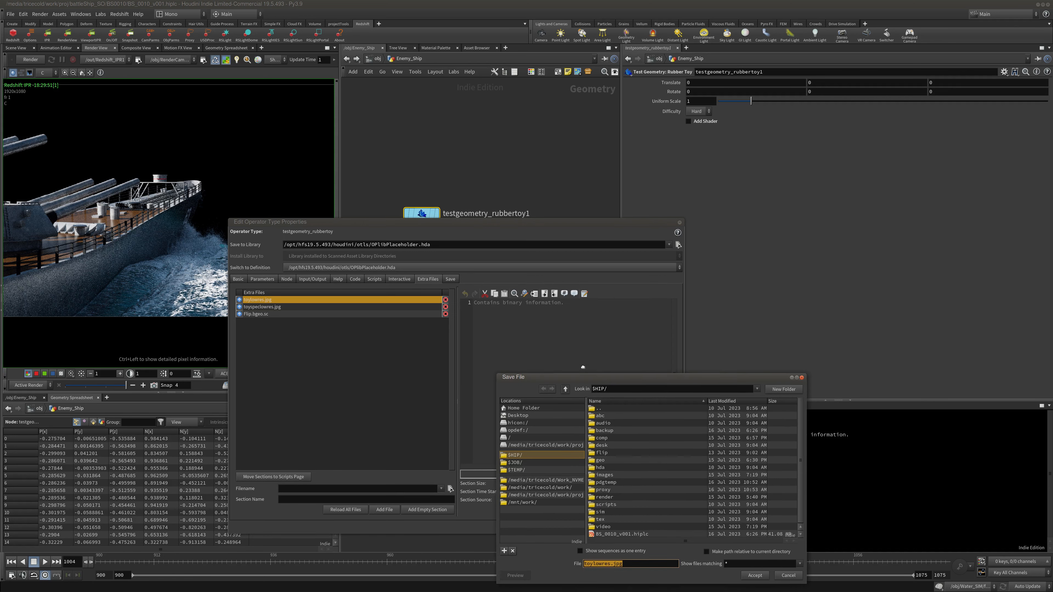
double_click(461, 206)
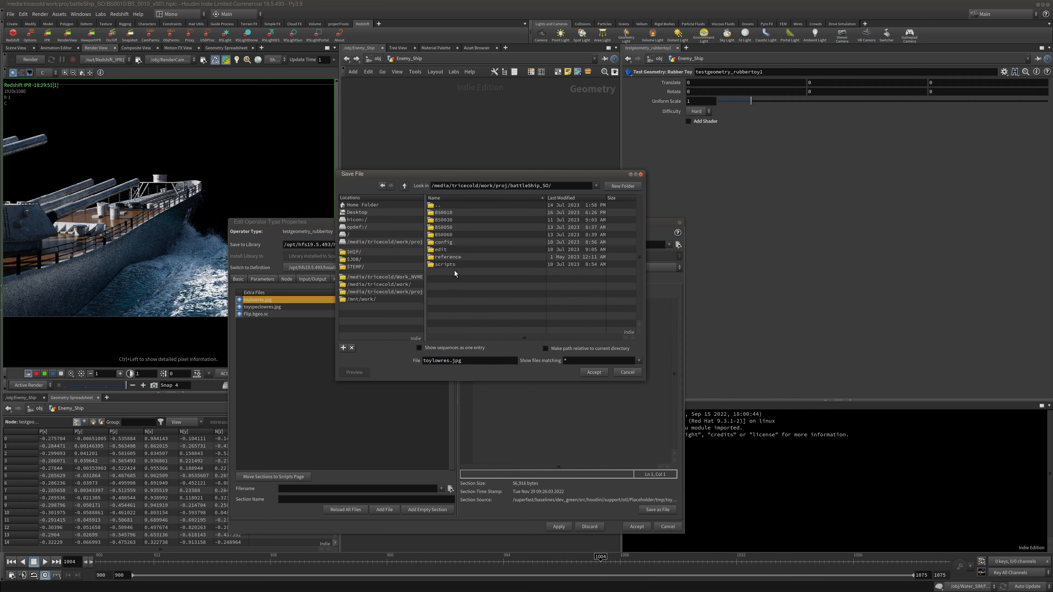
click(628, 189)
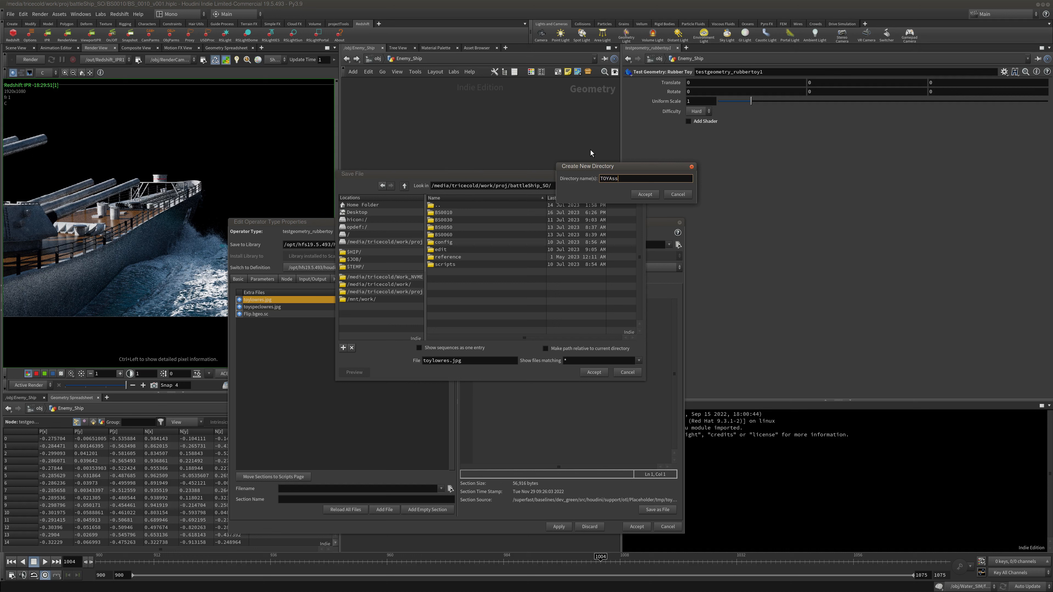
text(TOYAsset)
key(Return)
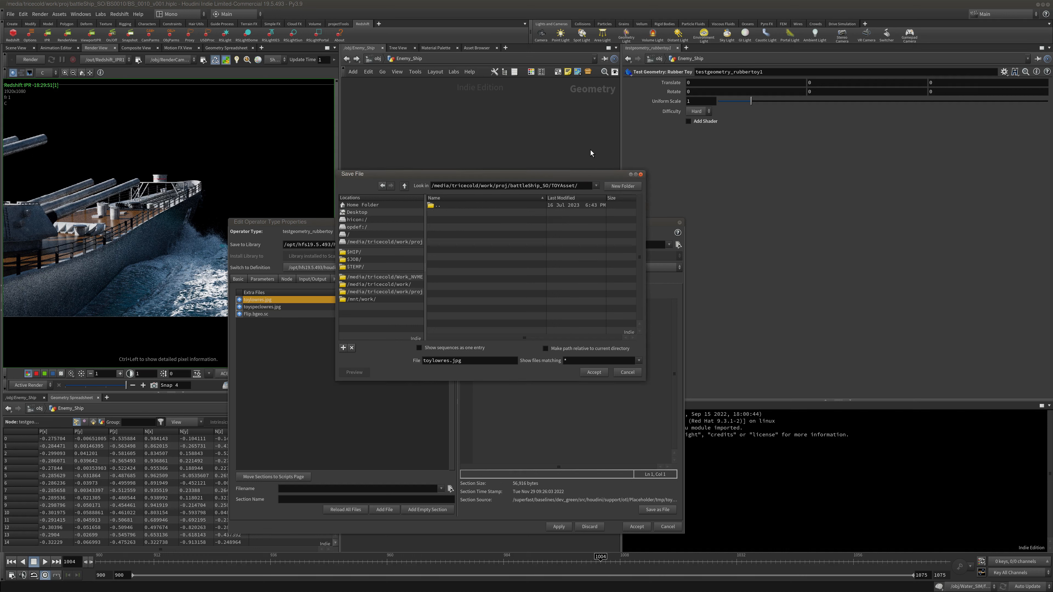
click(634, 187)
text(maps)
key(Return)
click(594, 373)
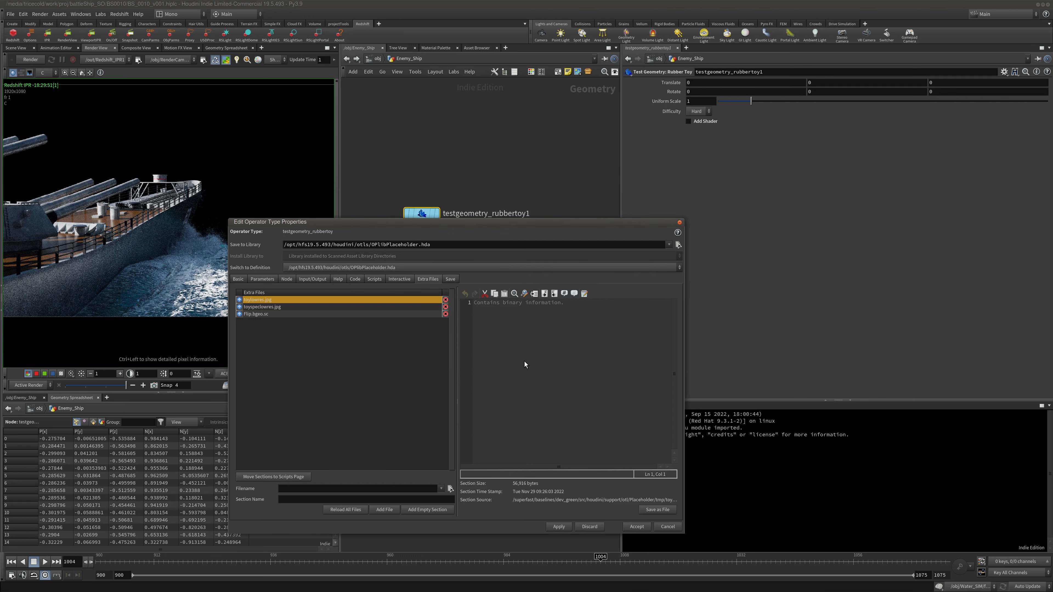
Save toyspeclowres.jpg into the same maps folder and close the operator type properties.
click(280, 307)
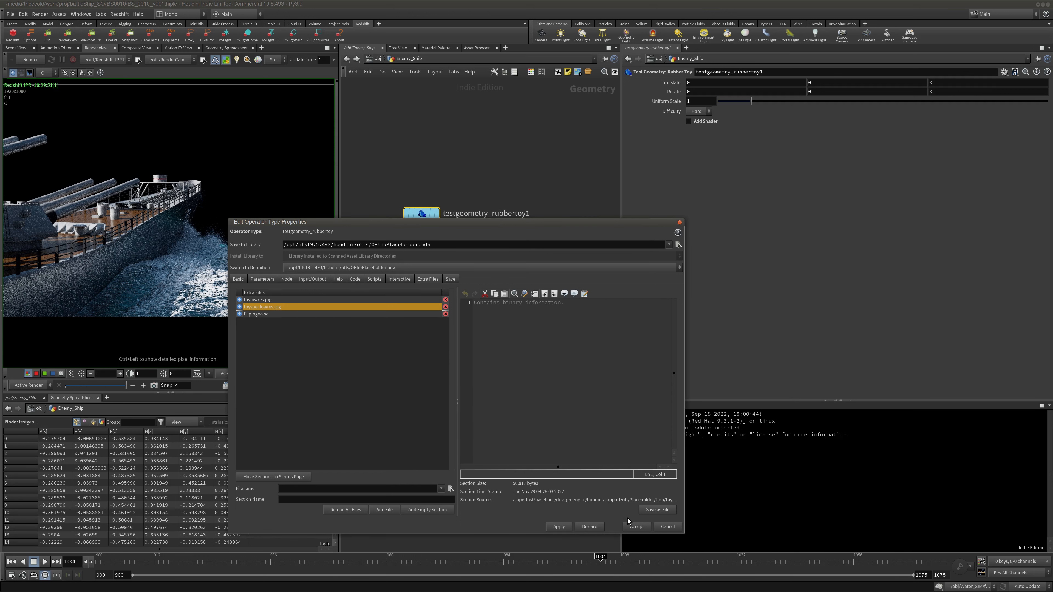
click(655, 510)
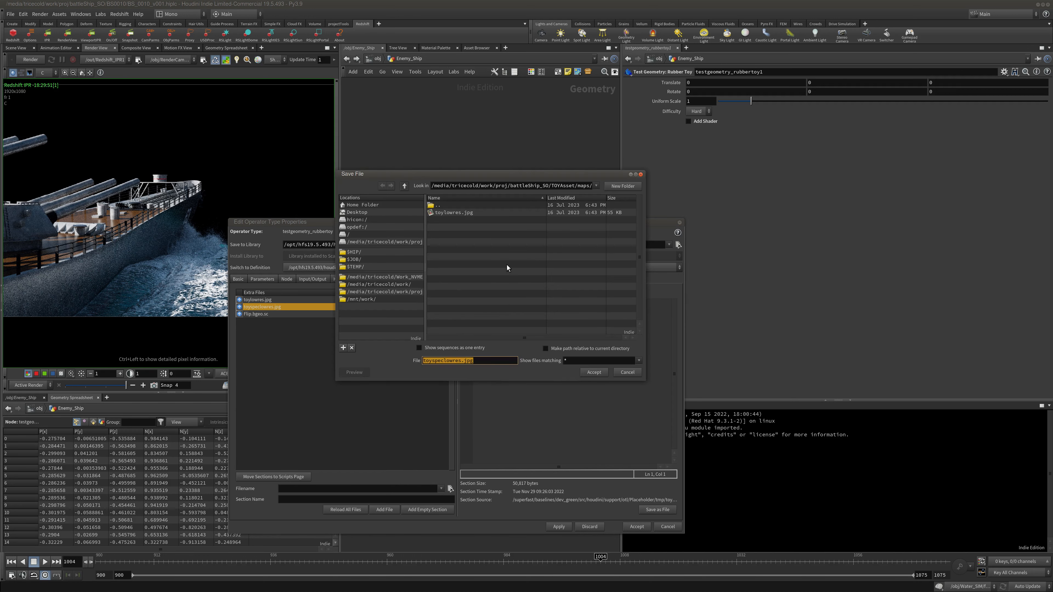
click(594, 373)
click(680, 224)
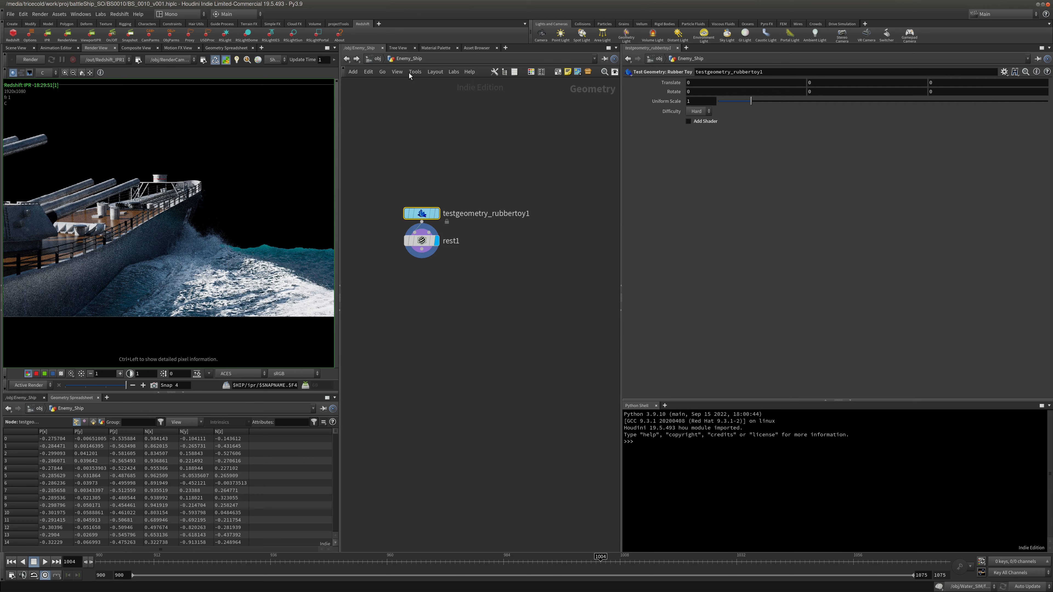
Switch to the mat network and open the HoudiniRubberEnemy material's node graph.
click(378, 58)
click(383, 58)
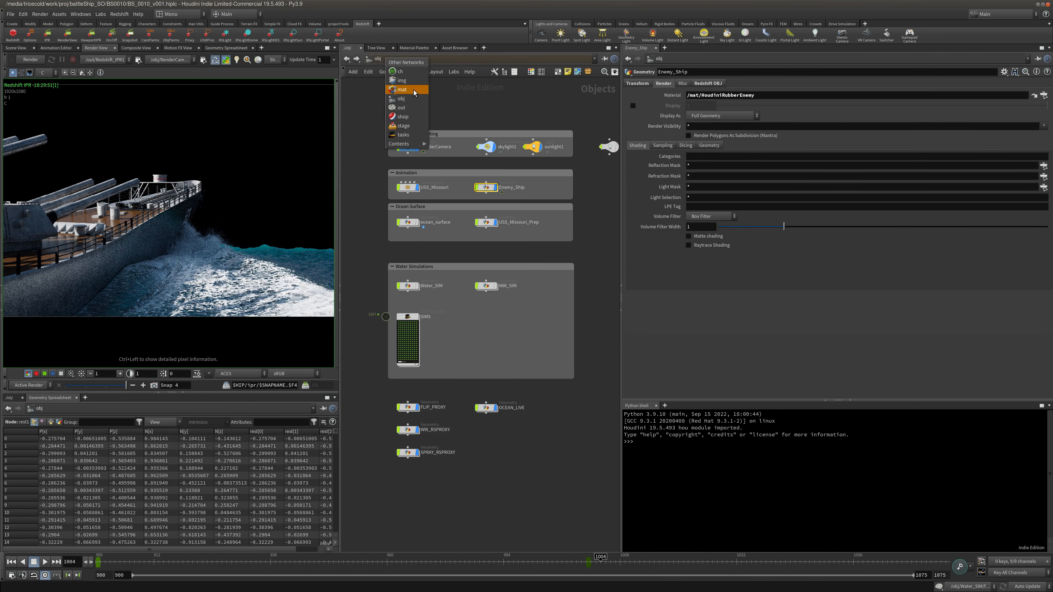
click(413, 90)
double_click(488, 256)
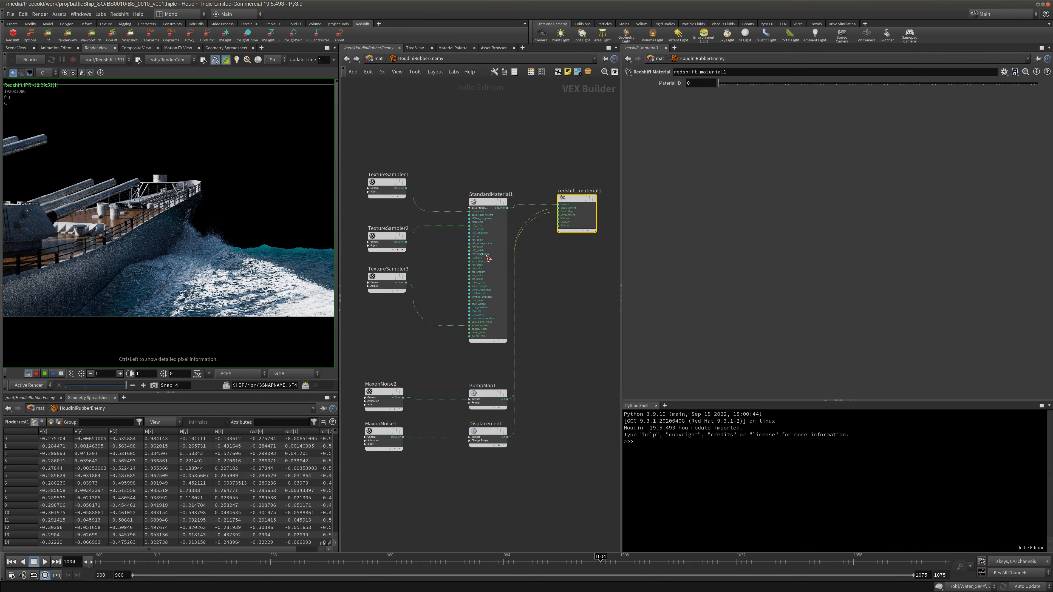
middle_drag(428, 168, 472, 159)
Set TextureSampler1's image file to toylowres.jpg from the project's TOYAsset/maps folder.
click(434, 173)
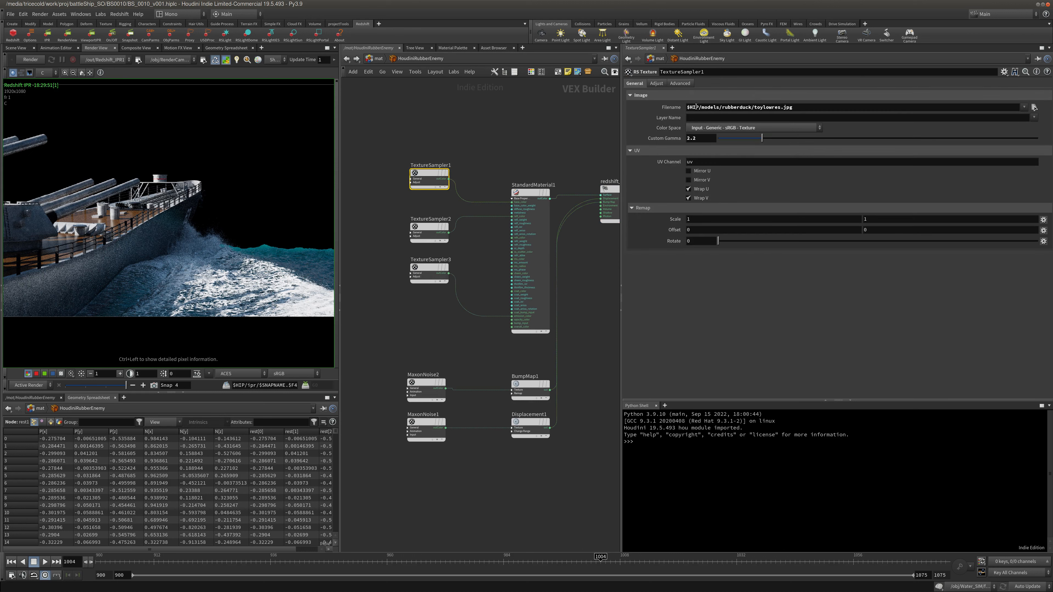
click(1035, 107)
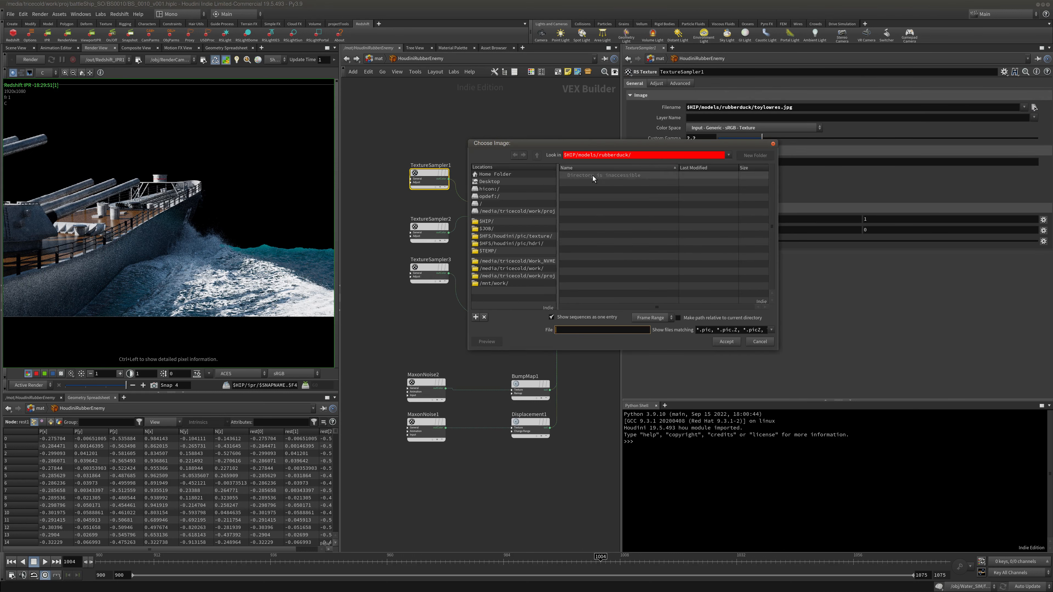
click(512, 229)
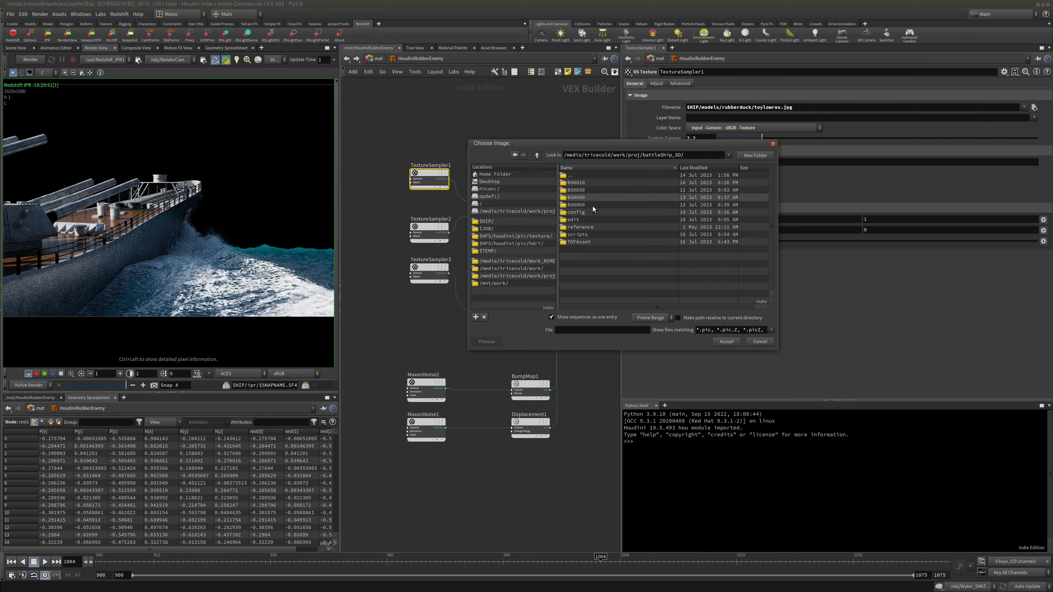
double_click(598, 242)
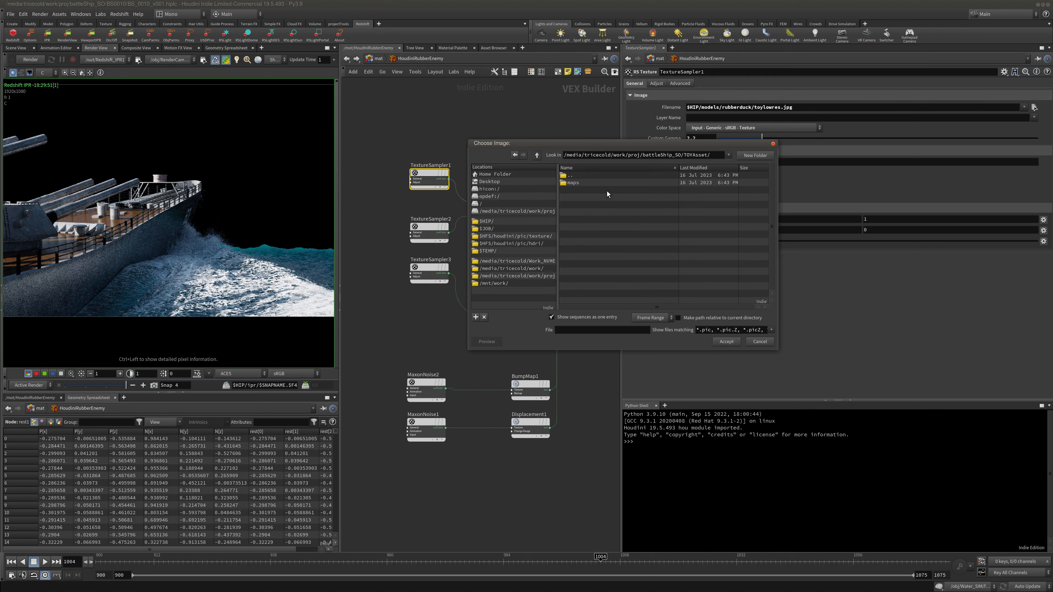
double_click(593, 183)
double_click(606, 183)
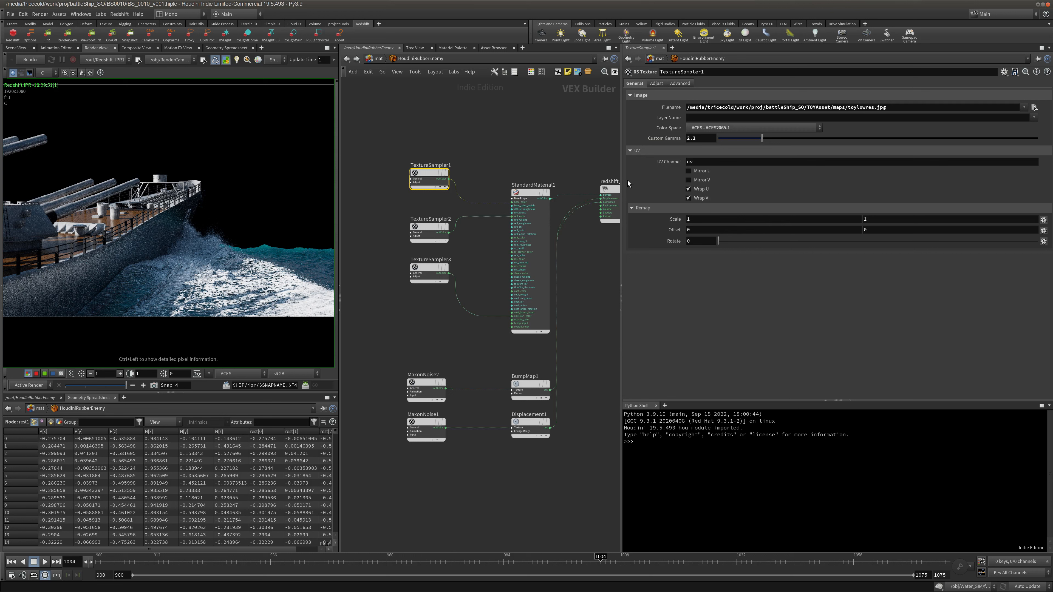
Copy TextureSampler1's image path into TextureSampler2's filename.
click(915, 108)
key(ctrl+c)
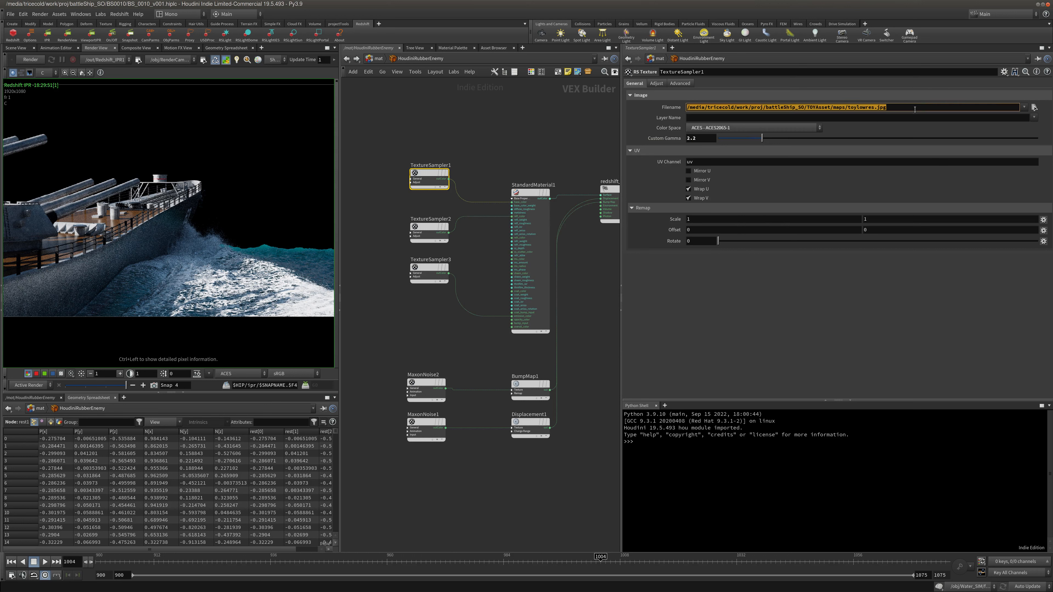
click(430, 231)
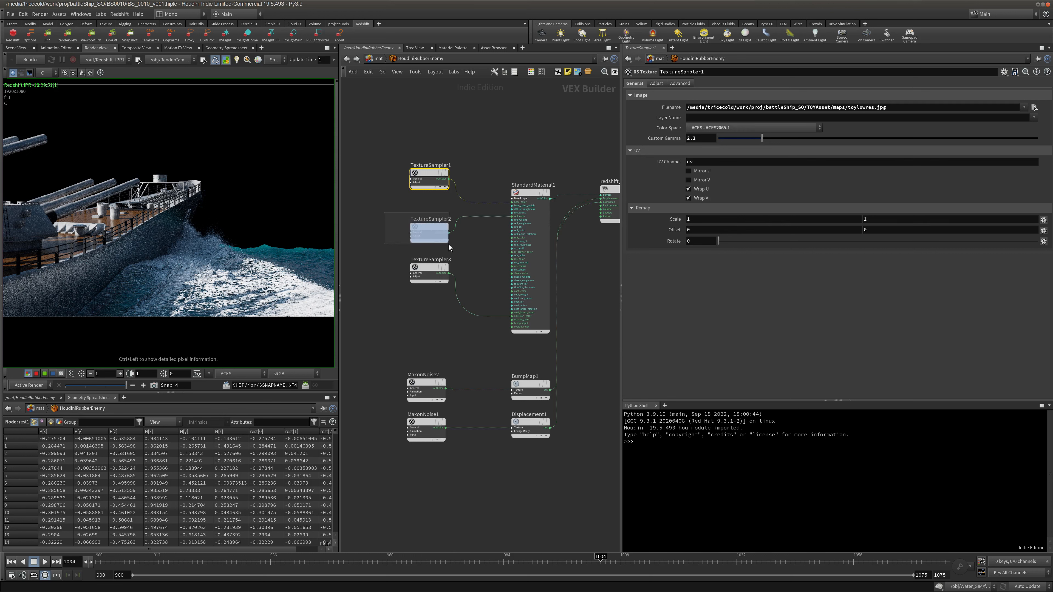
drag(828, 110, 566, 103)
key(ctrl+v)
key(Return)
Inspect TextureSampler3's image path and select the MaxonNoise2 node.
click(429, 272)
drag(823, 109, 685, 107)
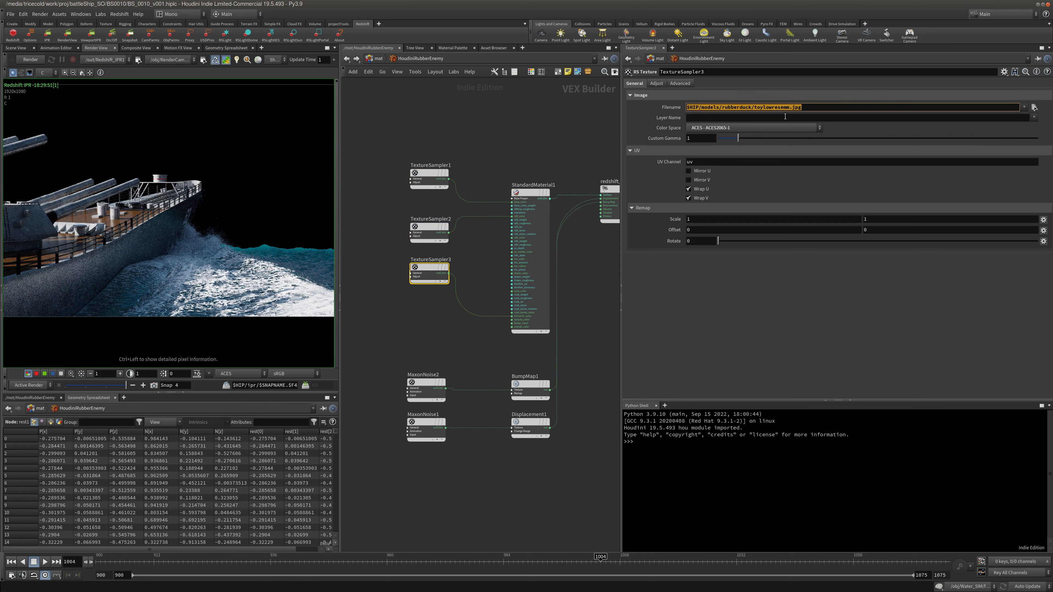
drag(460, 359, 397, 402)
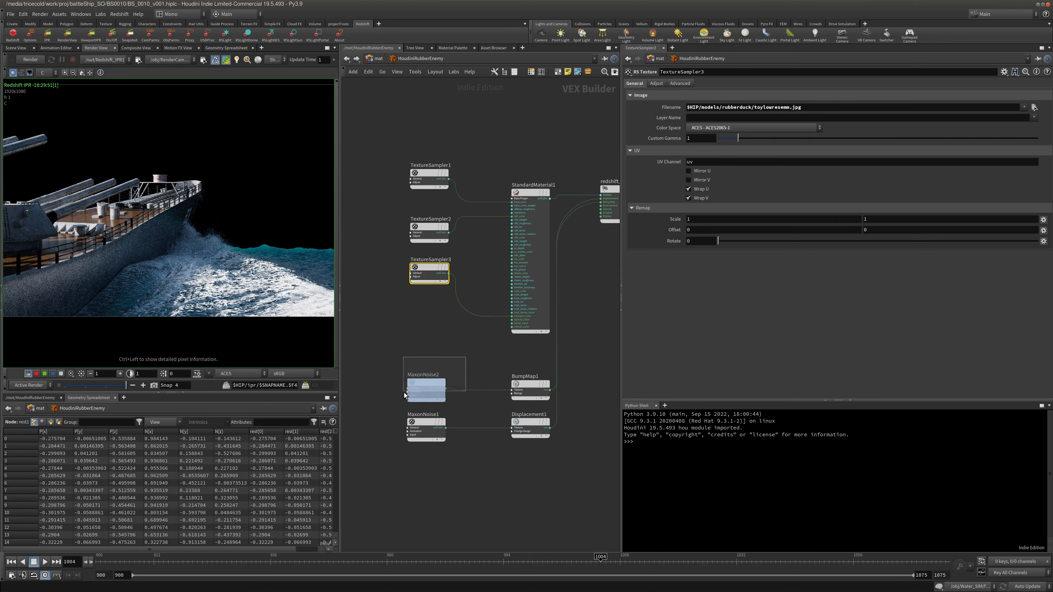
Set TextureSampler2's image file to toyspeclowres.jpg from the TOYAsset/maps folder.
drag(391, 213, 446, 244)
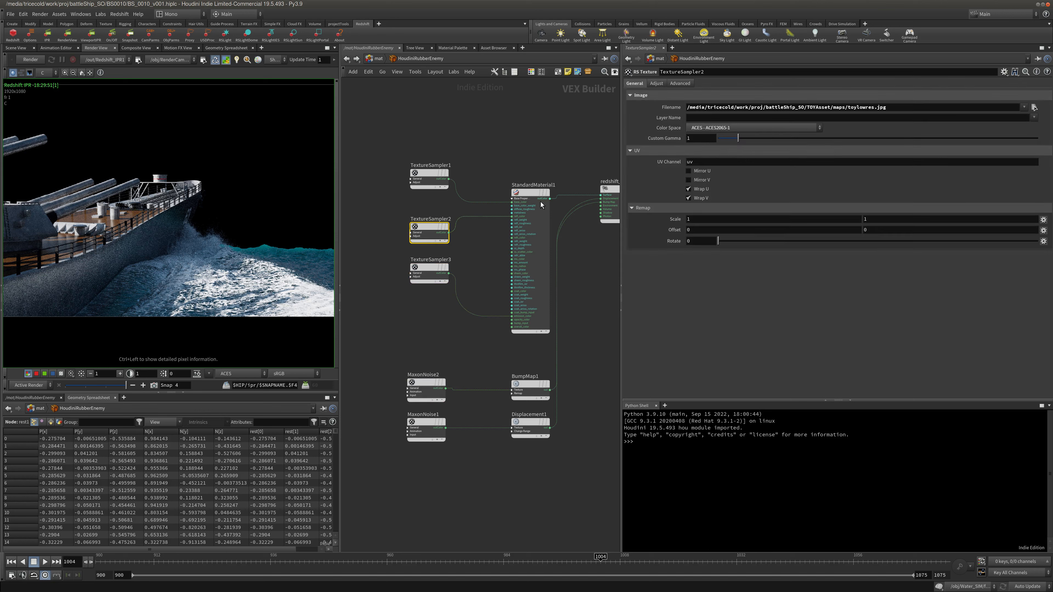
click(1034, 108)
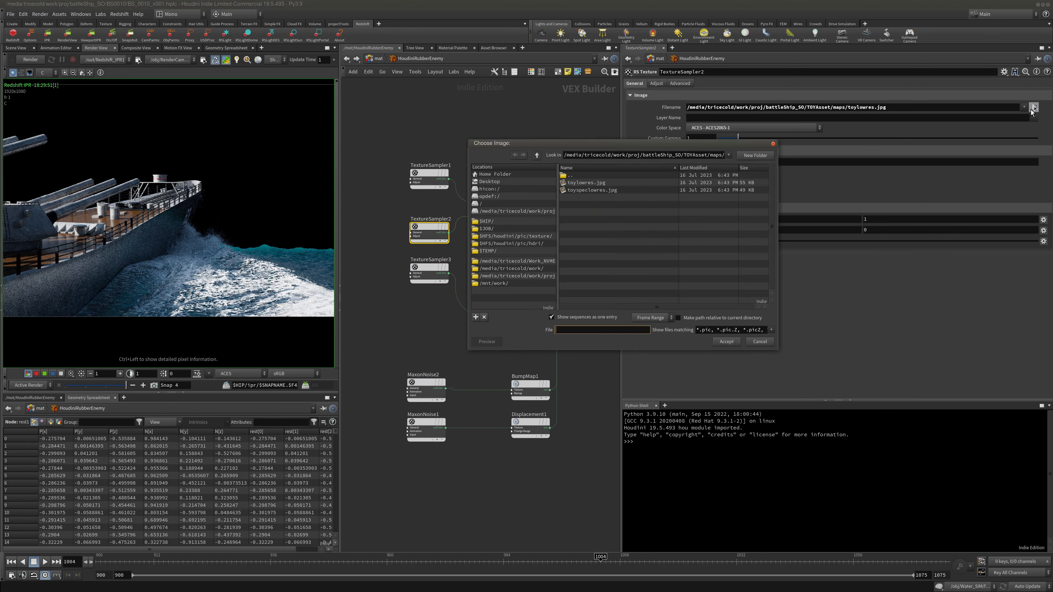
double_click(606, 192)
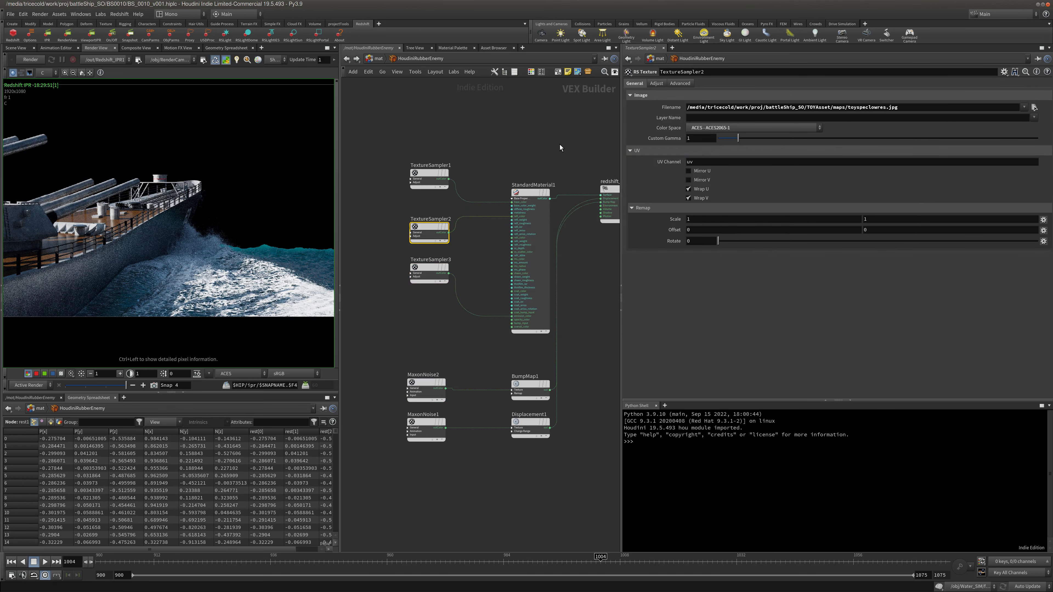
Disconnect TextureSampler3 from StandardMaterial1 and review the settings of MaxonNoise2 and MaxonNoise1.
right_click(458, 305)
click(482, 328)
middle_drag(472, 294, 470, 287)
drag(466, 347, 394, 395)
drag(457, 436, 413, 401)
middle_drag(424, 291, 420, 298)
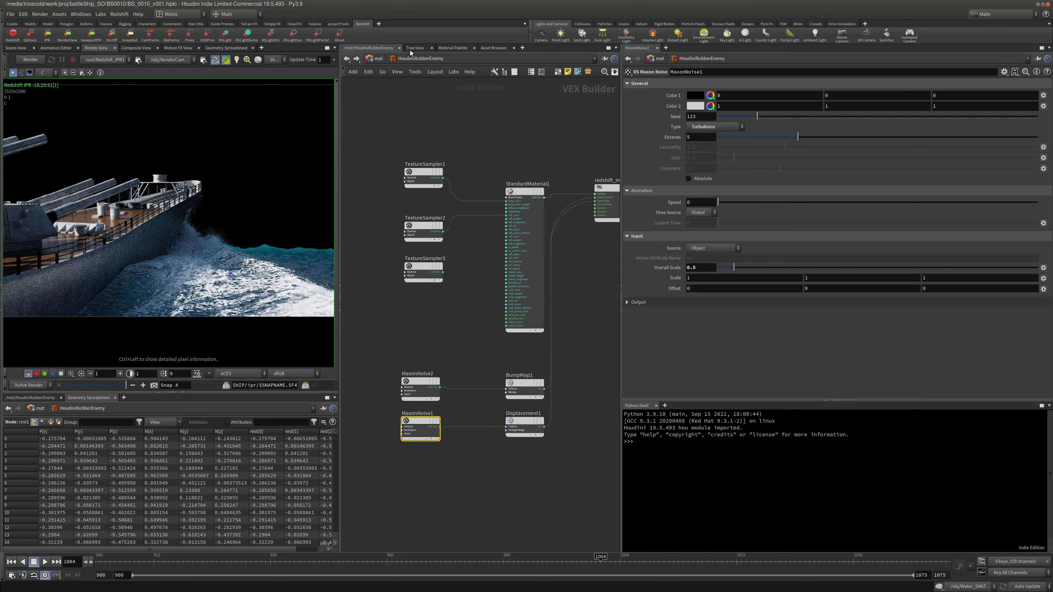
Switch to the out network, open the Redshift Render View from OCEAN_RENDER and move its window over the workspace.
click(379, 59)
click(383, 58)
click(406, 106)
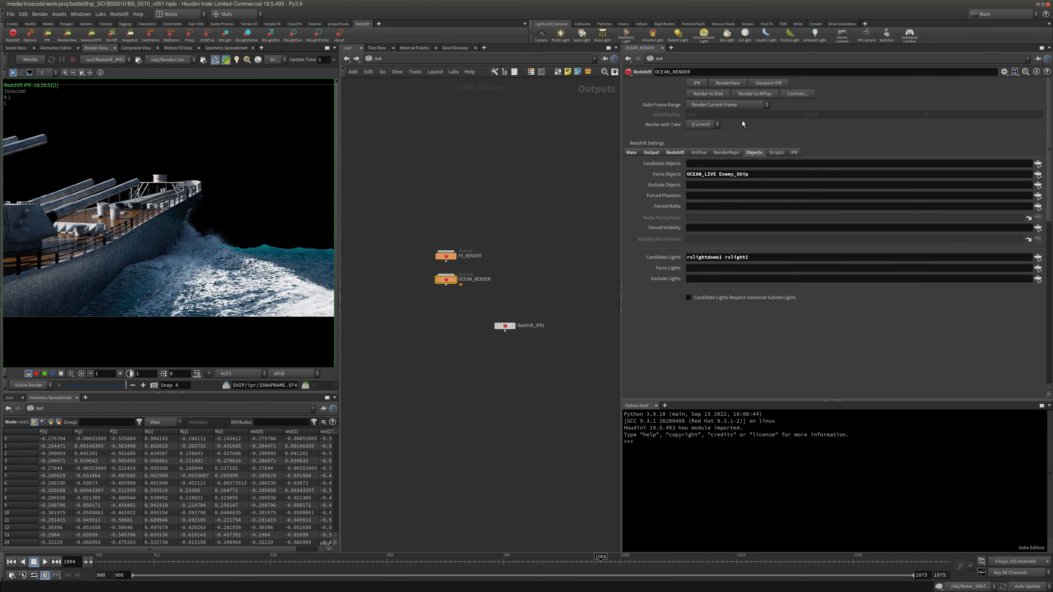
click(734, 83)
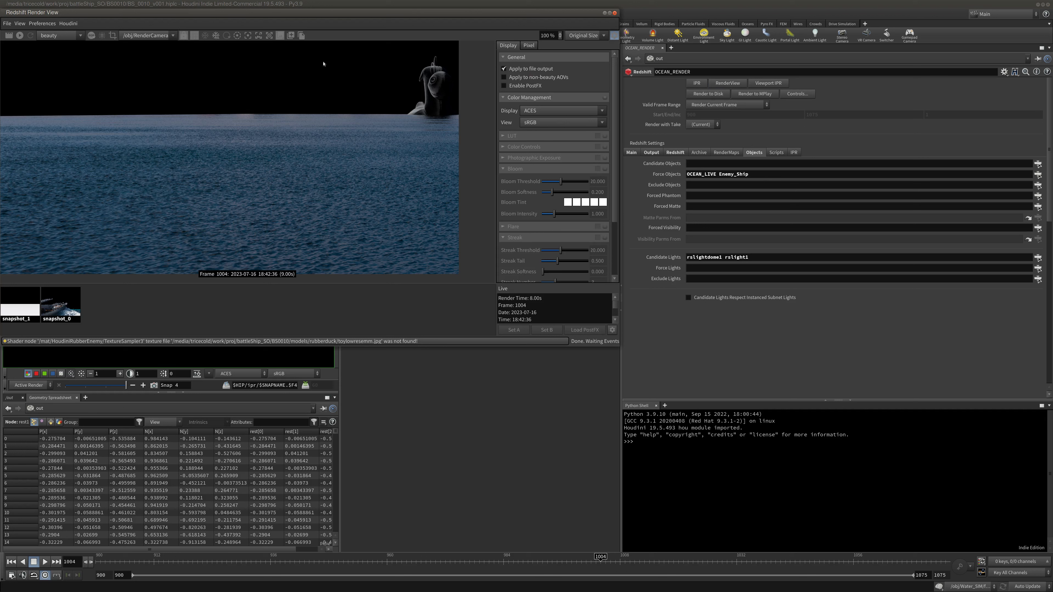
drag(258, 15, 360, 114)
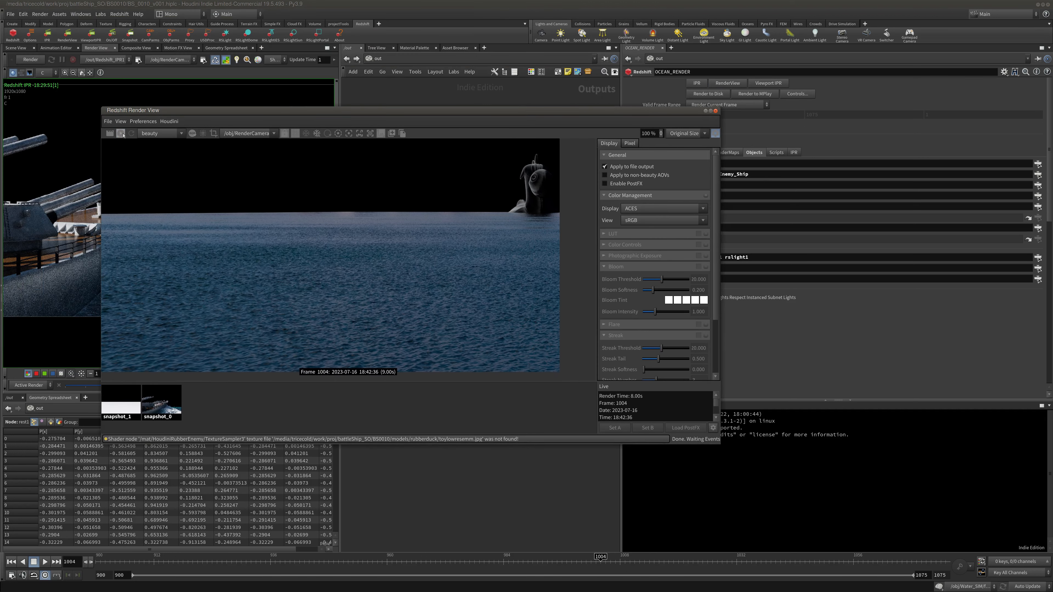